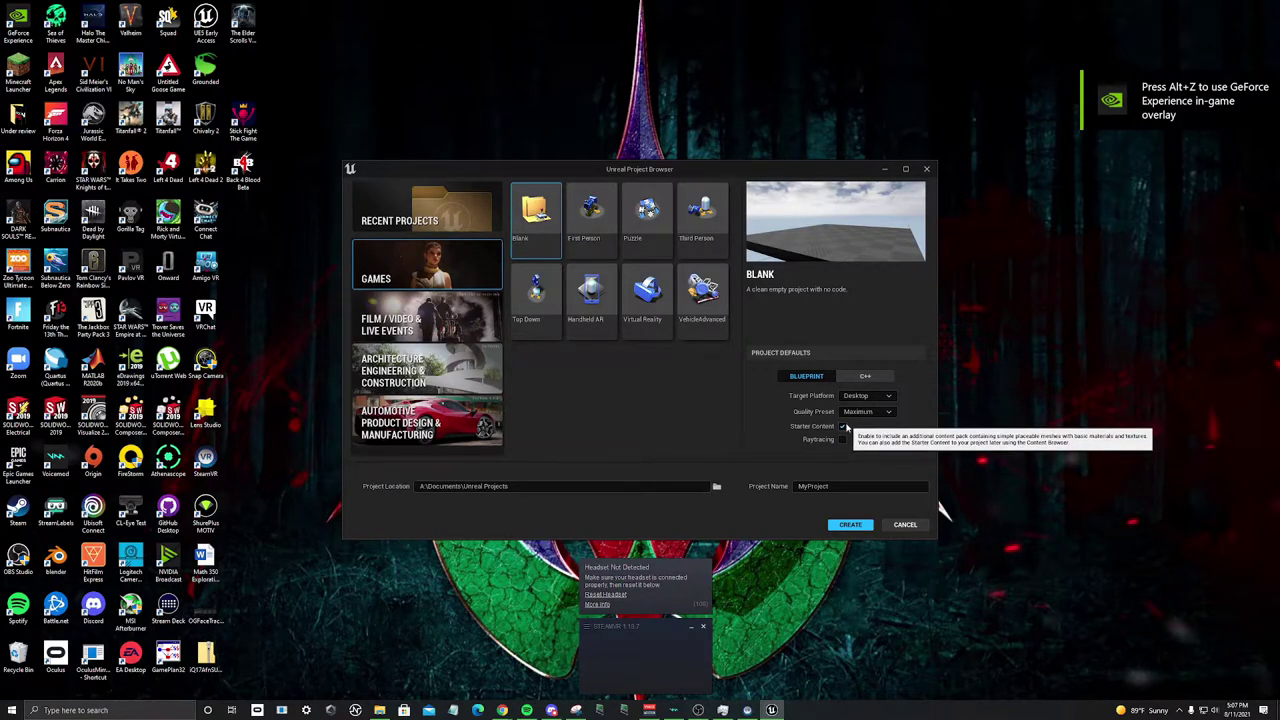
Step: Name the new project Learning and create it from the Blank games template with starter content
{"action": "left_click", "coordinate": [829, 489]}
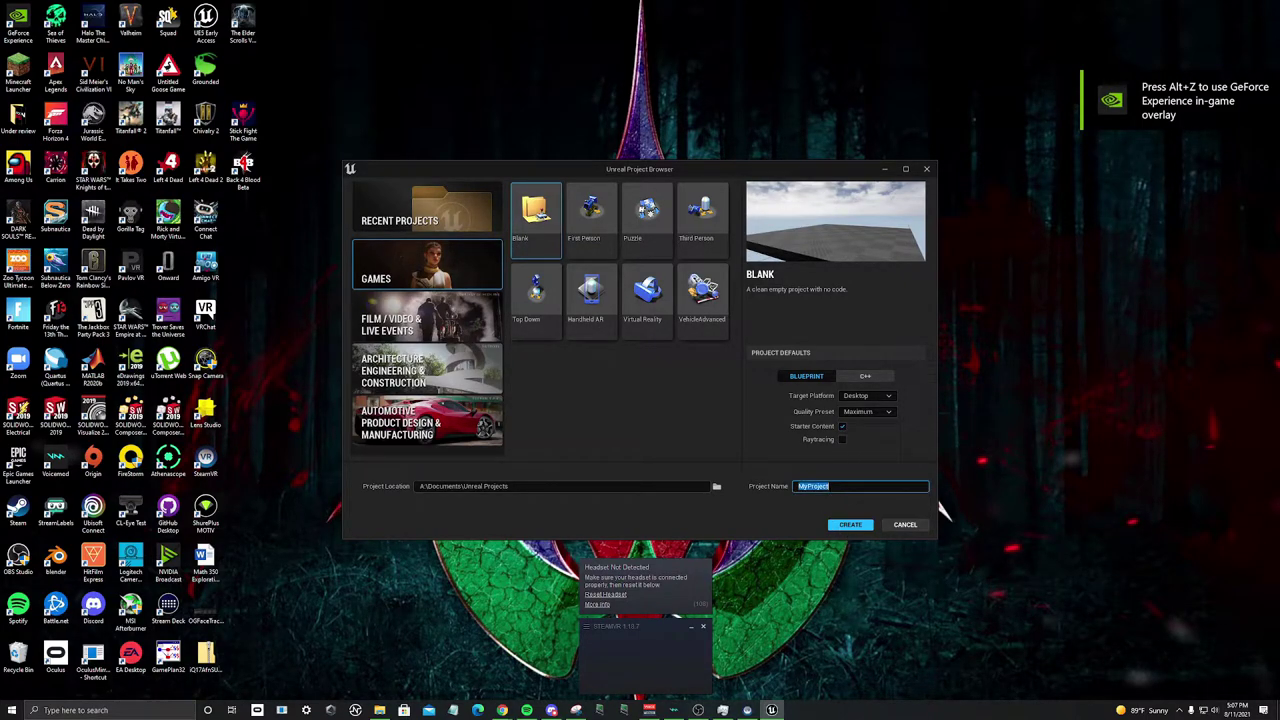
{"action": "type", "text": "Learning"}
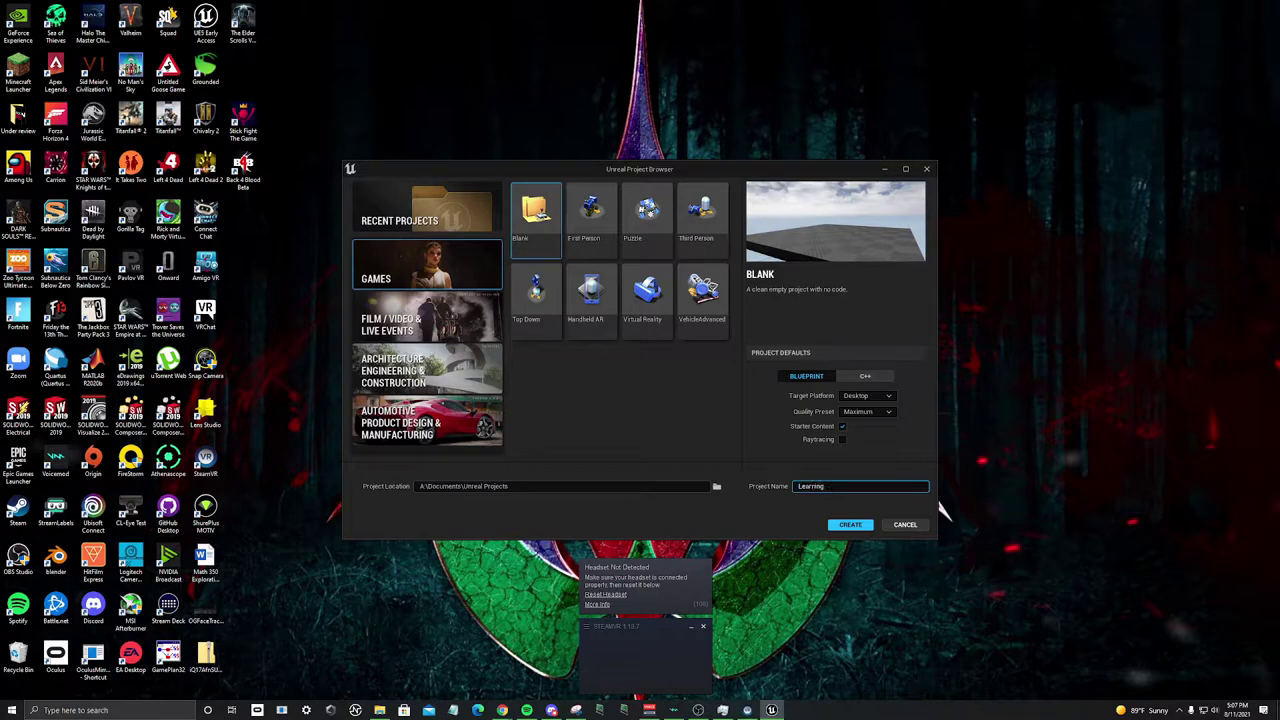
{"action": "left_click", "coordinate": [851, 524]}
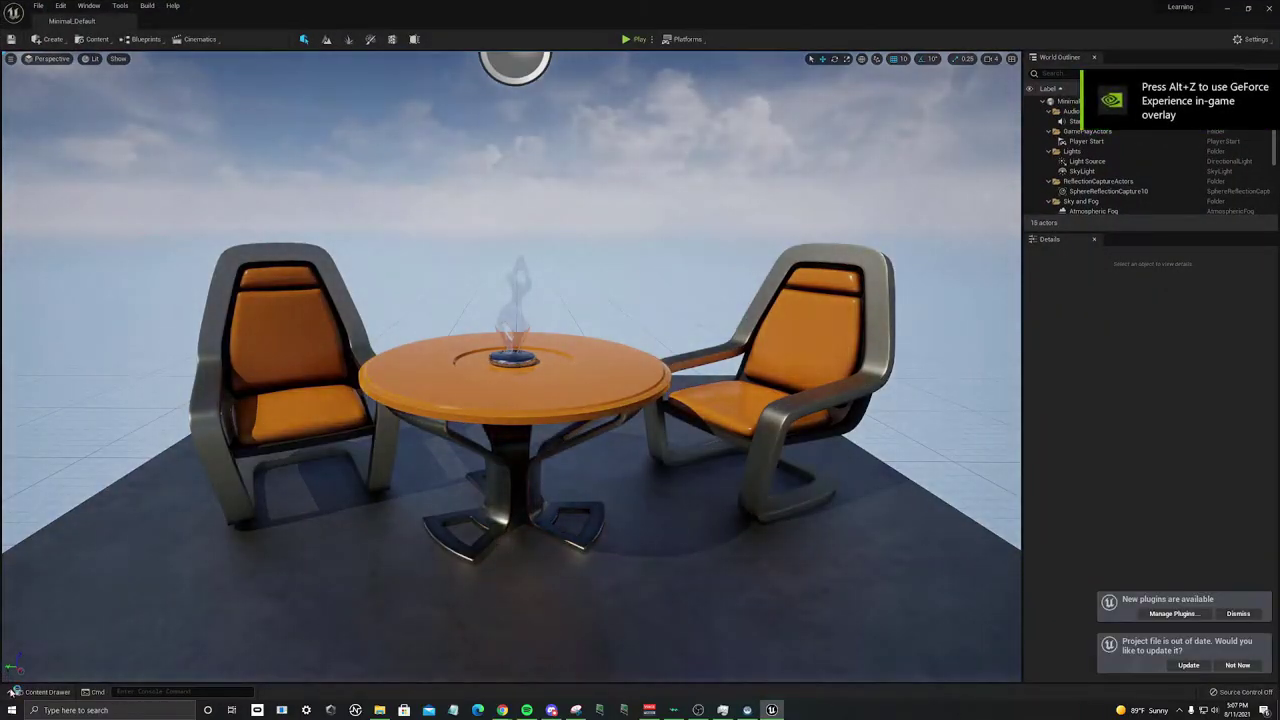
Step: Create a folder named Mine in the project's Content folder
{"action": "left_click", "coordinate": [14, 691]}
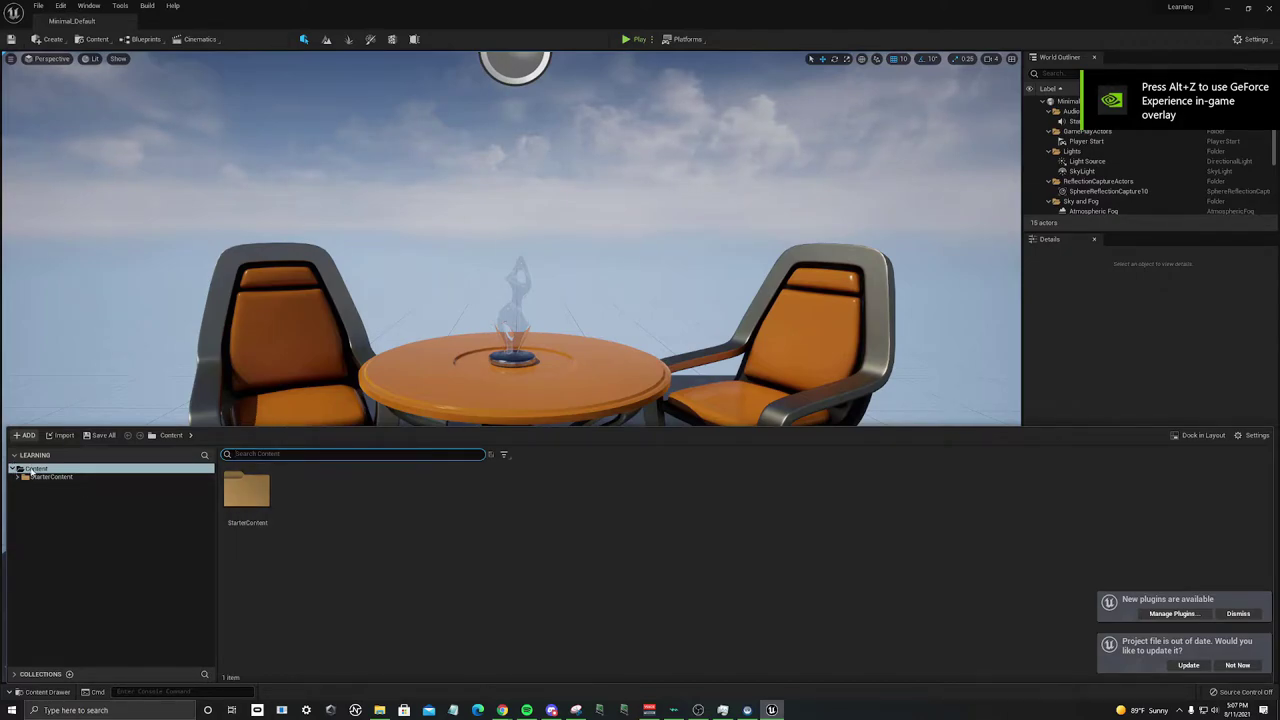
{"action": "right_click", "coordinate": [357, 492]}
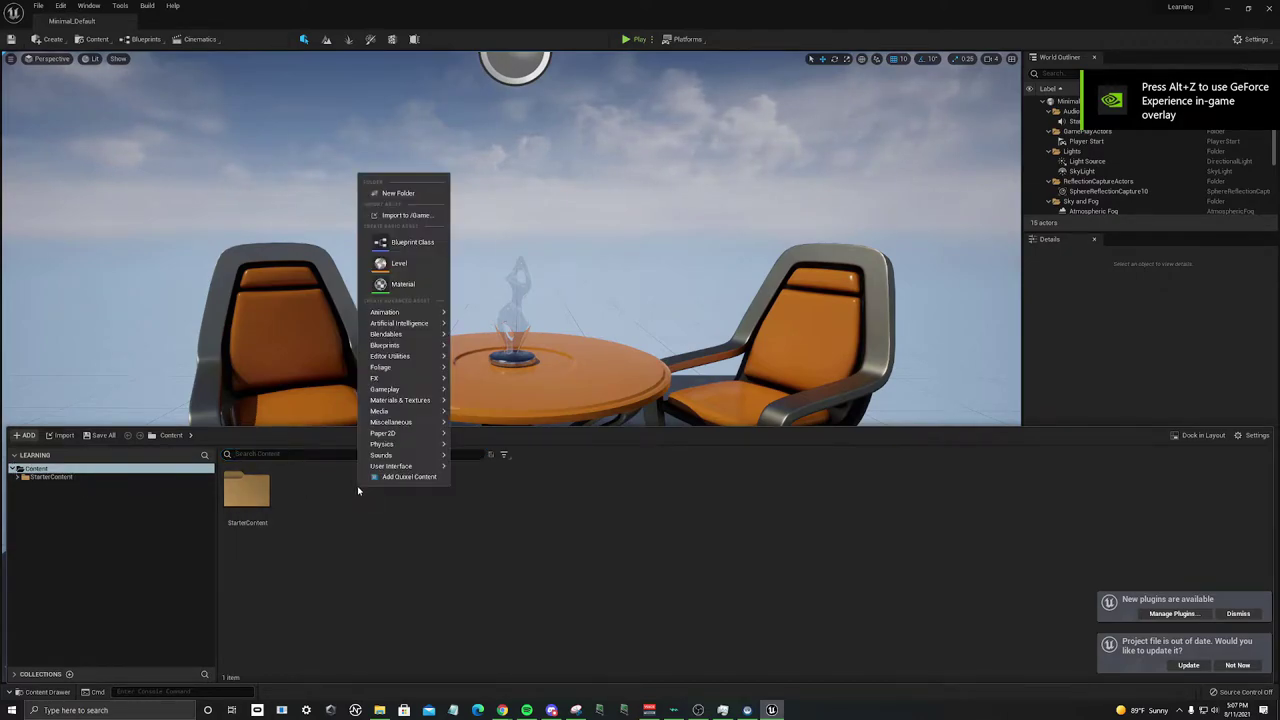
{"action": "left_click", "coordinate": [398, 195]}
{"action": "type", "text": "Mine"}
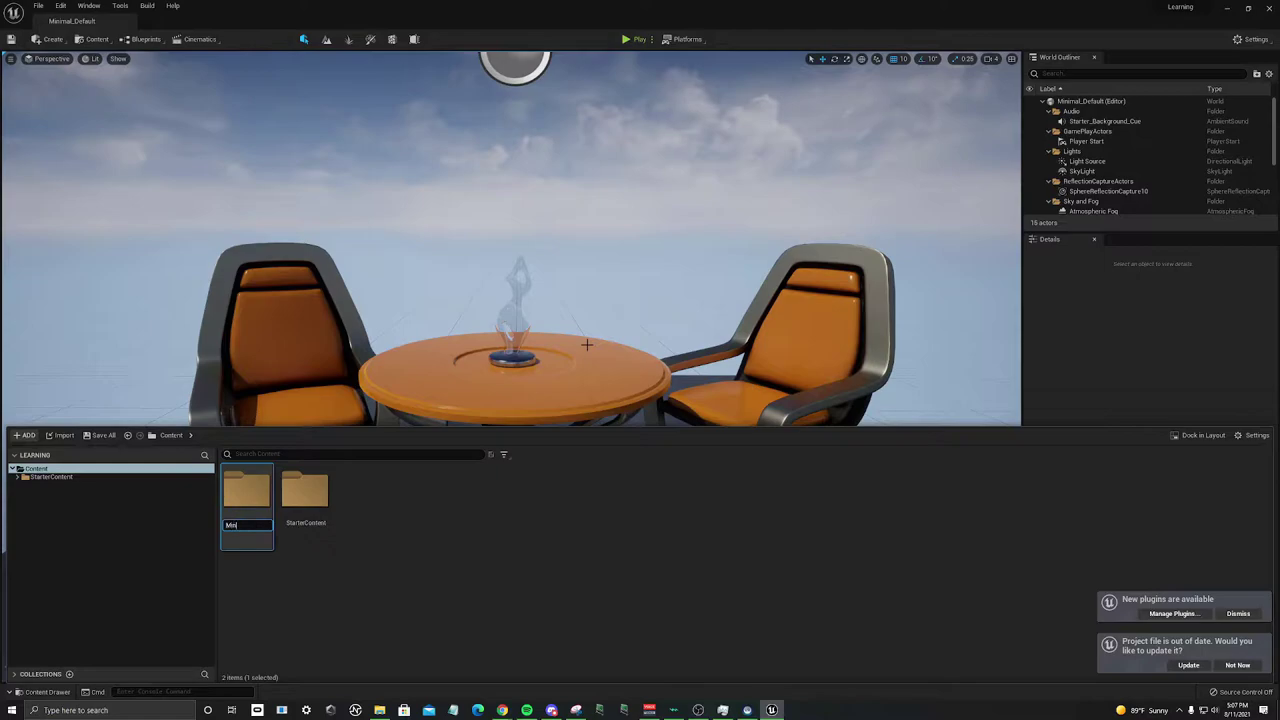
{"action": "key", "text": "Return"}
Step: Create a subfolder named Materials inside the Mine folder
{"action": "double_click", "coordinate": [255, 495]}
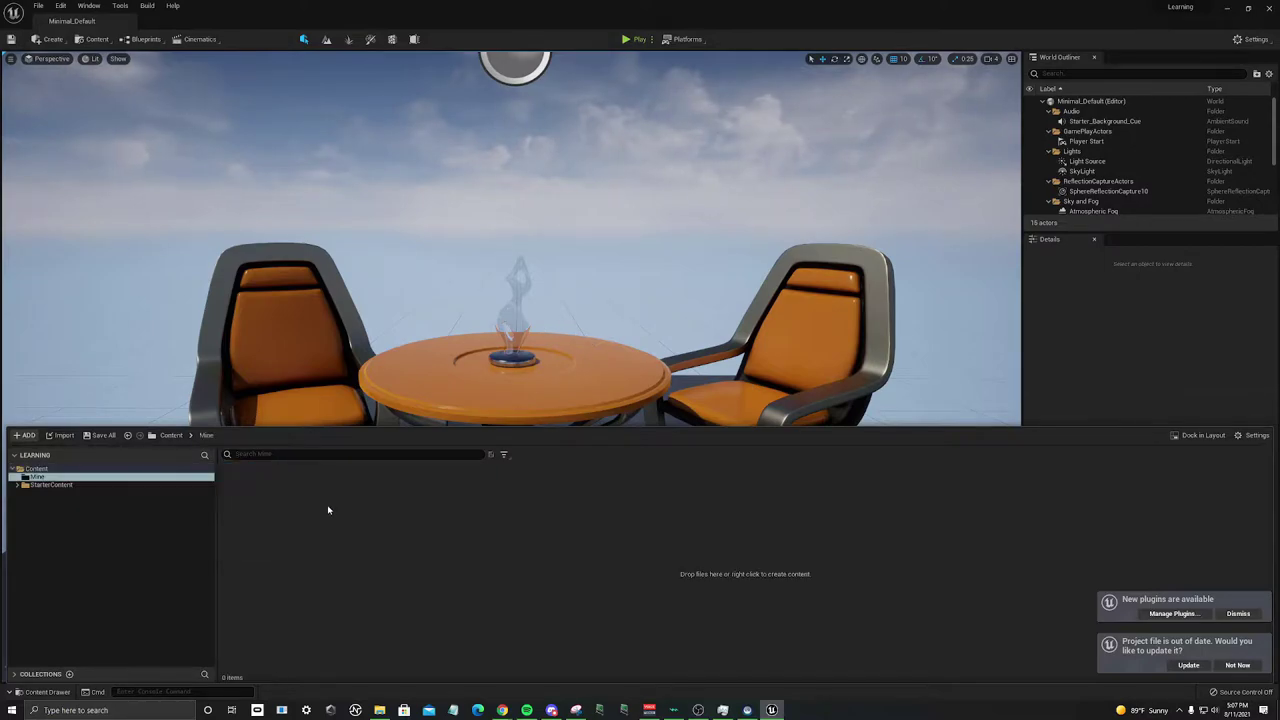
{"action": "right_click", "coordinate": [329, 509]}
{"action": "left_click", "coordinate": [400, 212]}
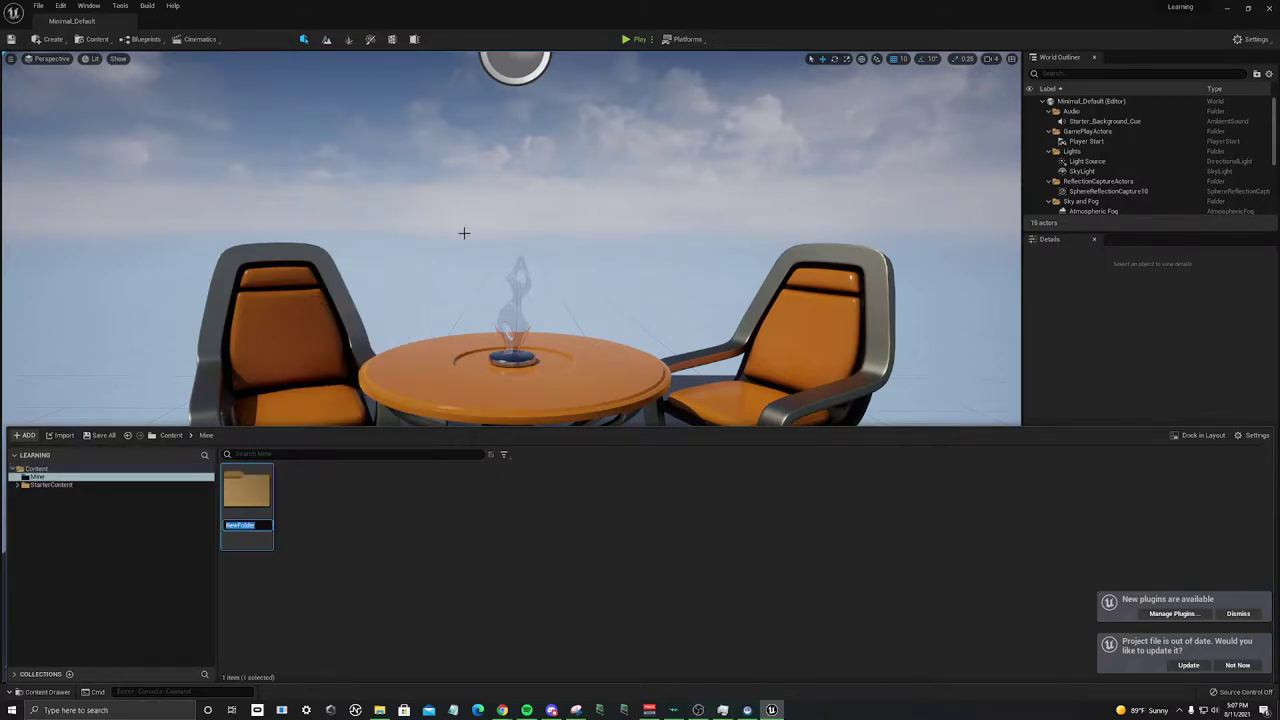
{"action": "type", "text": "Materials"}
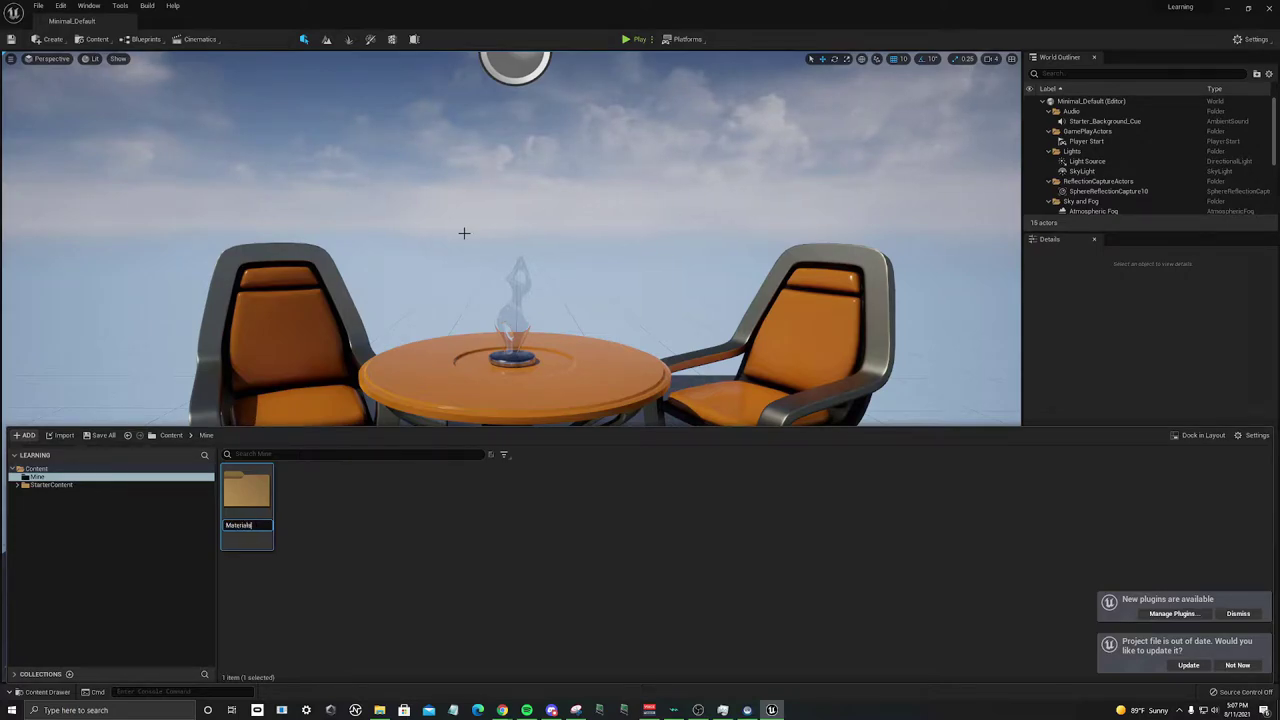
{"action": "key", "text": "Return"}
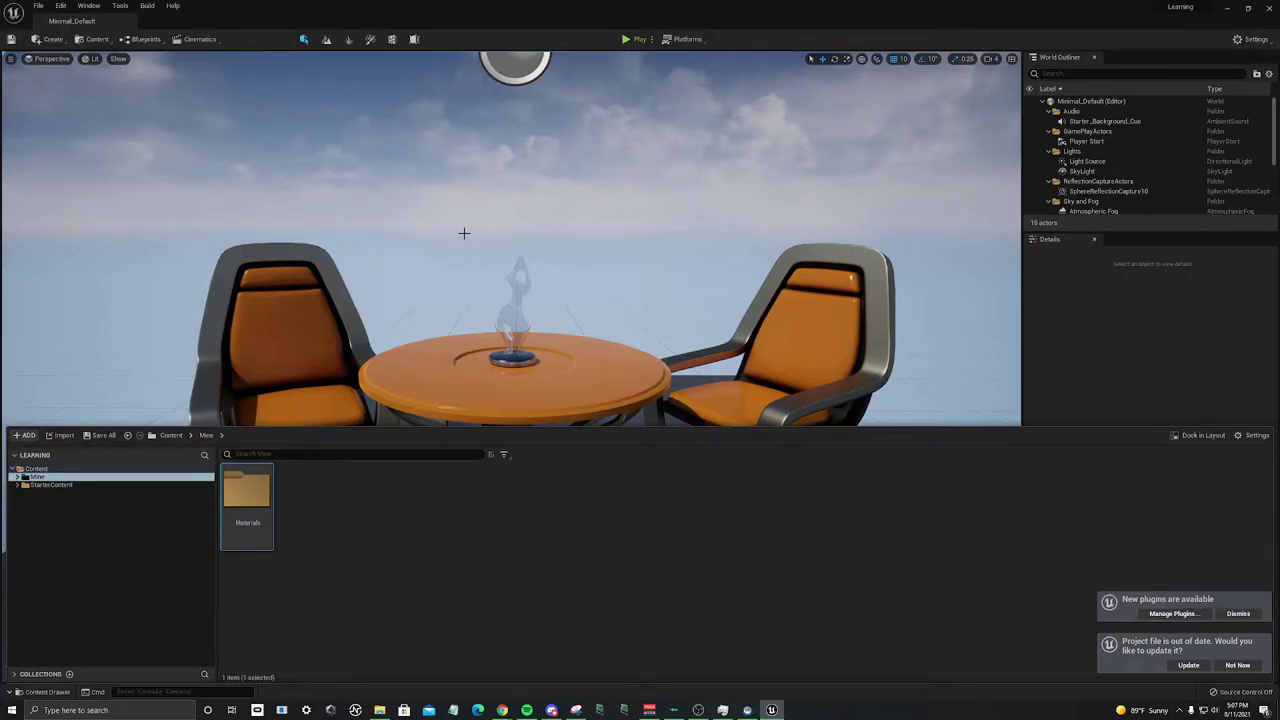
Step: Create a new material named Master in the Materials folder
{"action": "double_click", "coordinate": [260, 497]}
{"action": "right_click", "coordinate": [294, 498]}
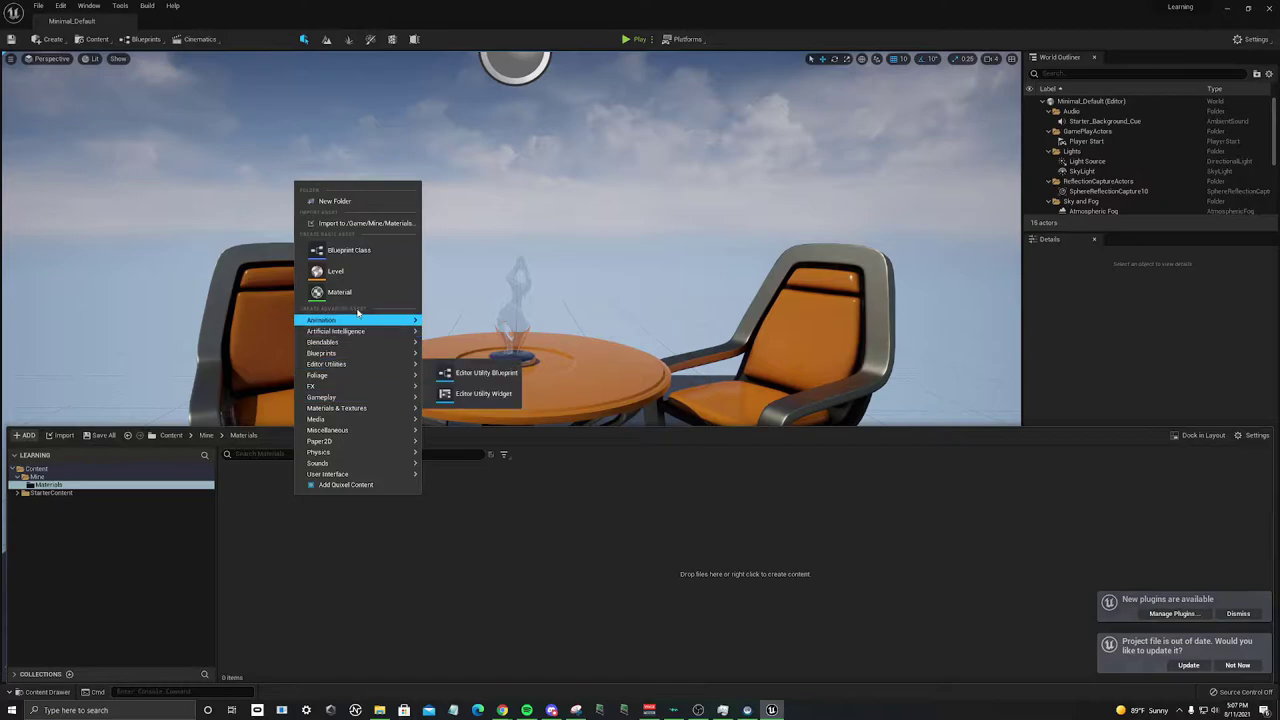
{"action": "left_click", "coordinate": [341, 292]}
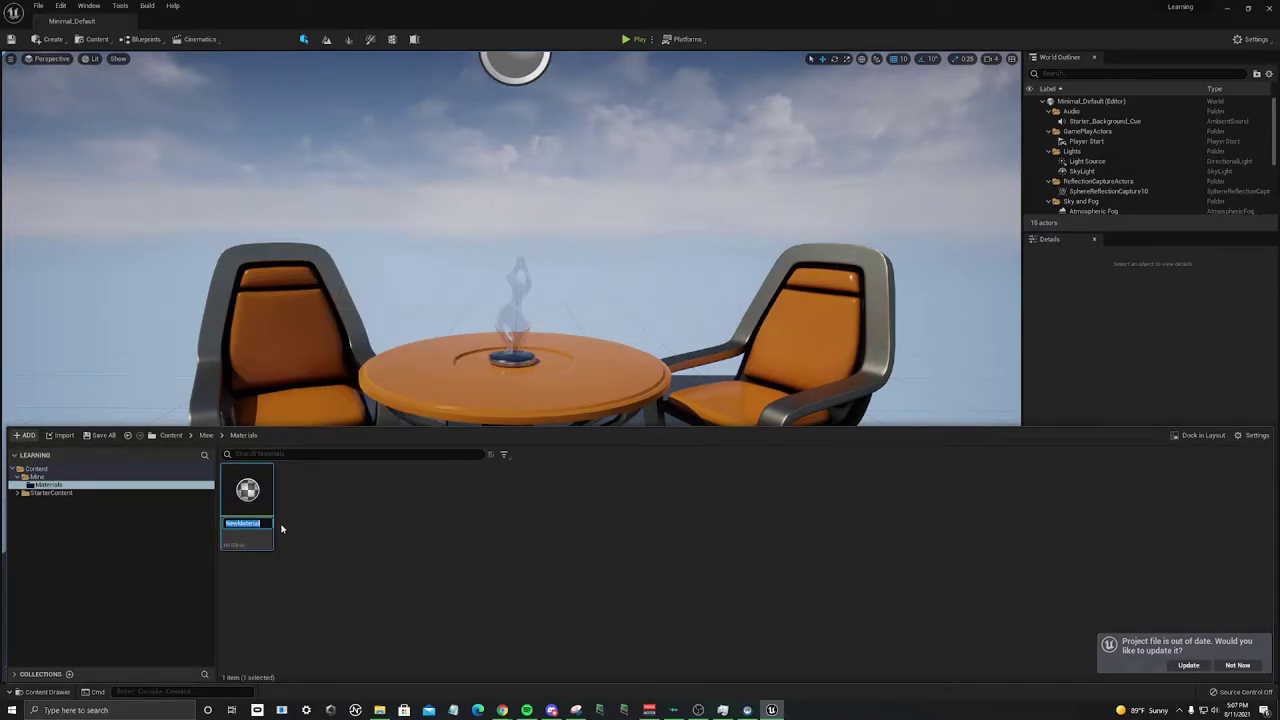
{"action": "type", "text": "Master"}
{"action": "key", "text": "Return"}
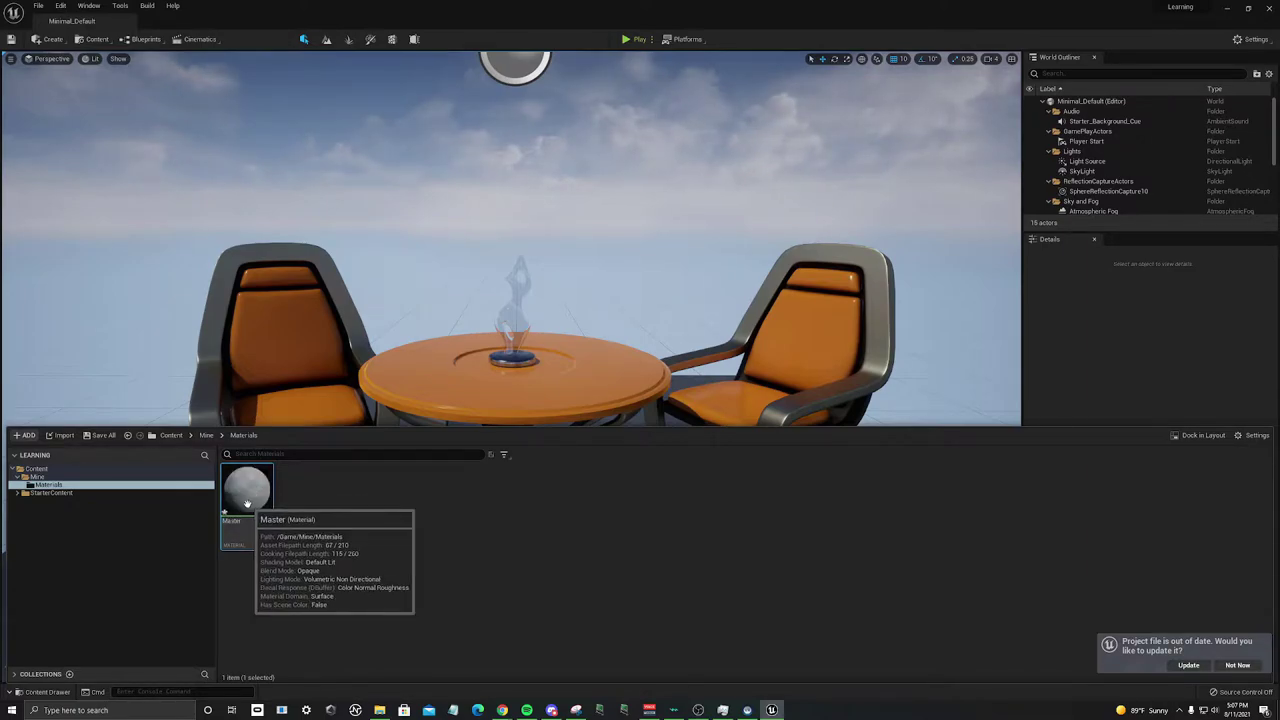
Step: Create a material instance from the Master material, keeping its default name
{"action": "right_click", "coordinate": [250, 500]}
{"action": "left_click", "coordinate": [327, 270]}
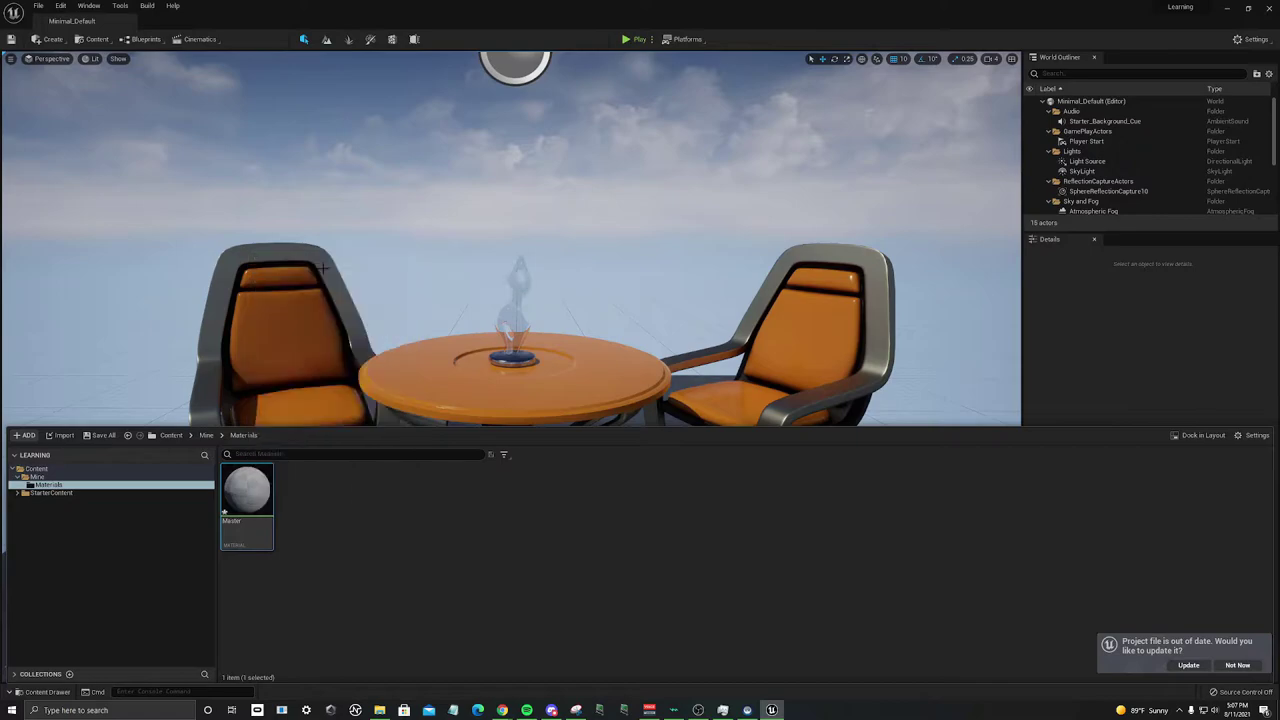
{"action": "key", "text": "Return"}
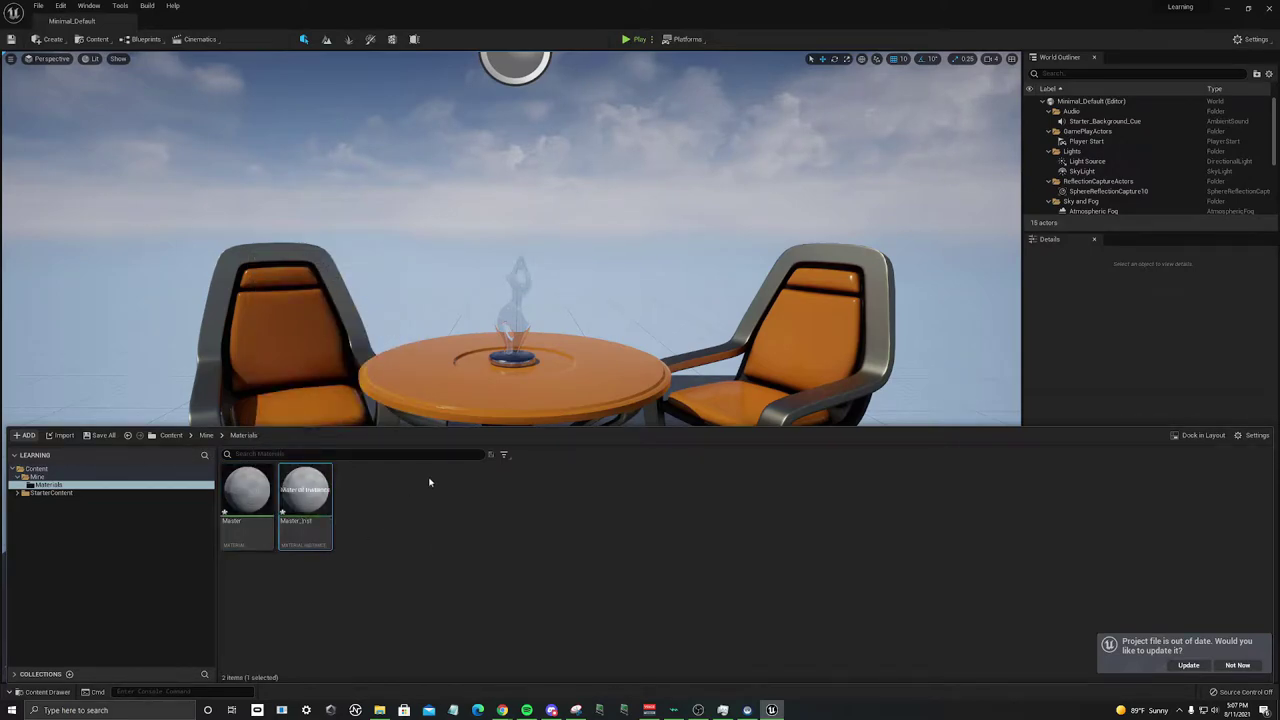
Step: Apply the Master material to the floor under the table and chairs in the level
{"action": "right_click_drag", "start_coordinate": [462, 300], "coordinate": [650, 430]}
{"action": "key", "text": "ctrl+space"}
{"action": "left_click_drag", "start_coordinate": [247, 492], "coordinate": [580, 365]}
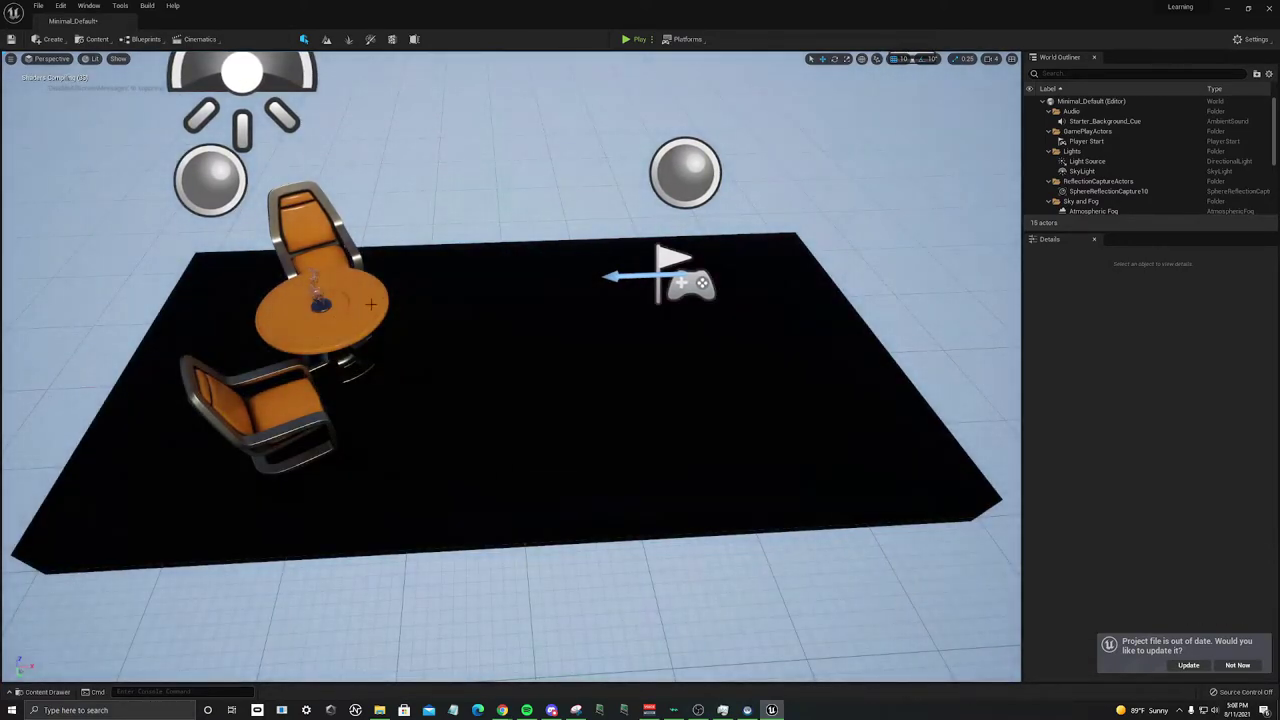
{"action": "right_click_drag", "start_coordinate": [578, 362], "coordinate": [540, 345]}
{"action": "key", "text": "w"}
{"action": "scroll", "coordinate": [511, 366], "scroll_direction": "down", "scroll_amount": 4}
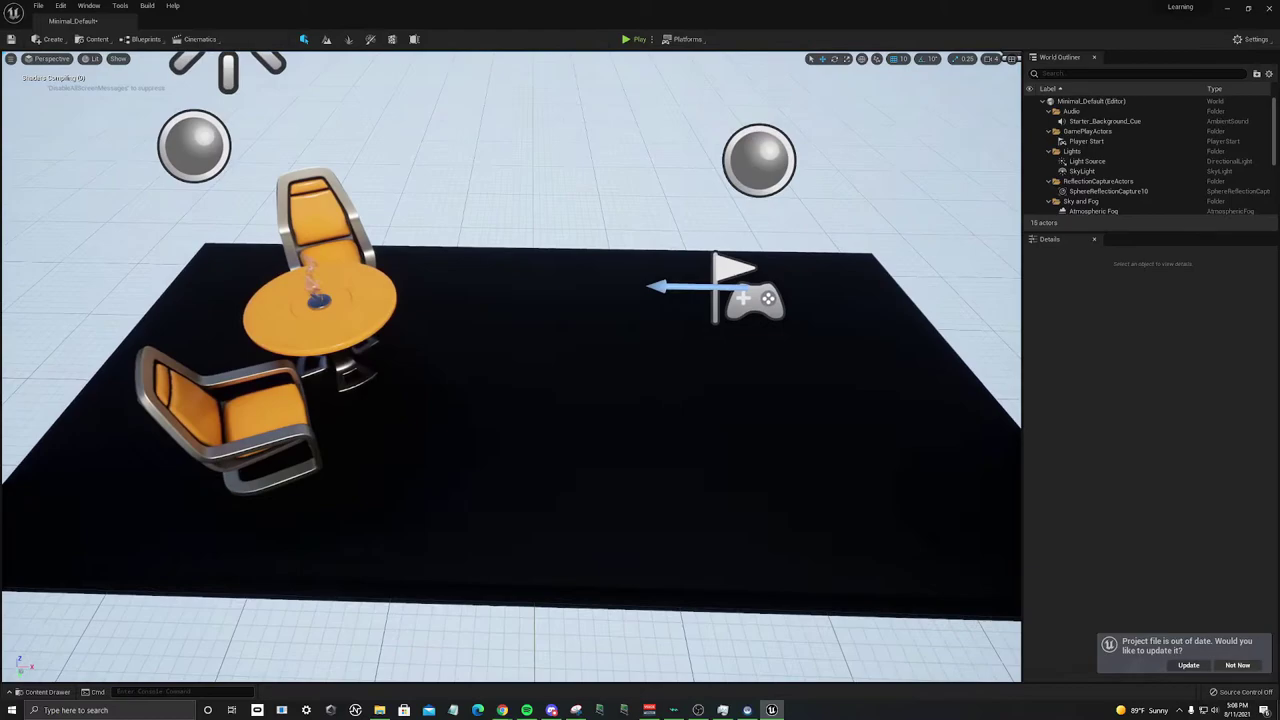
Step: Open the Master material for editing and dock its editor beside the level tab
{"action": "key", "text": "ctrl+space"}
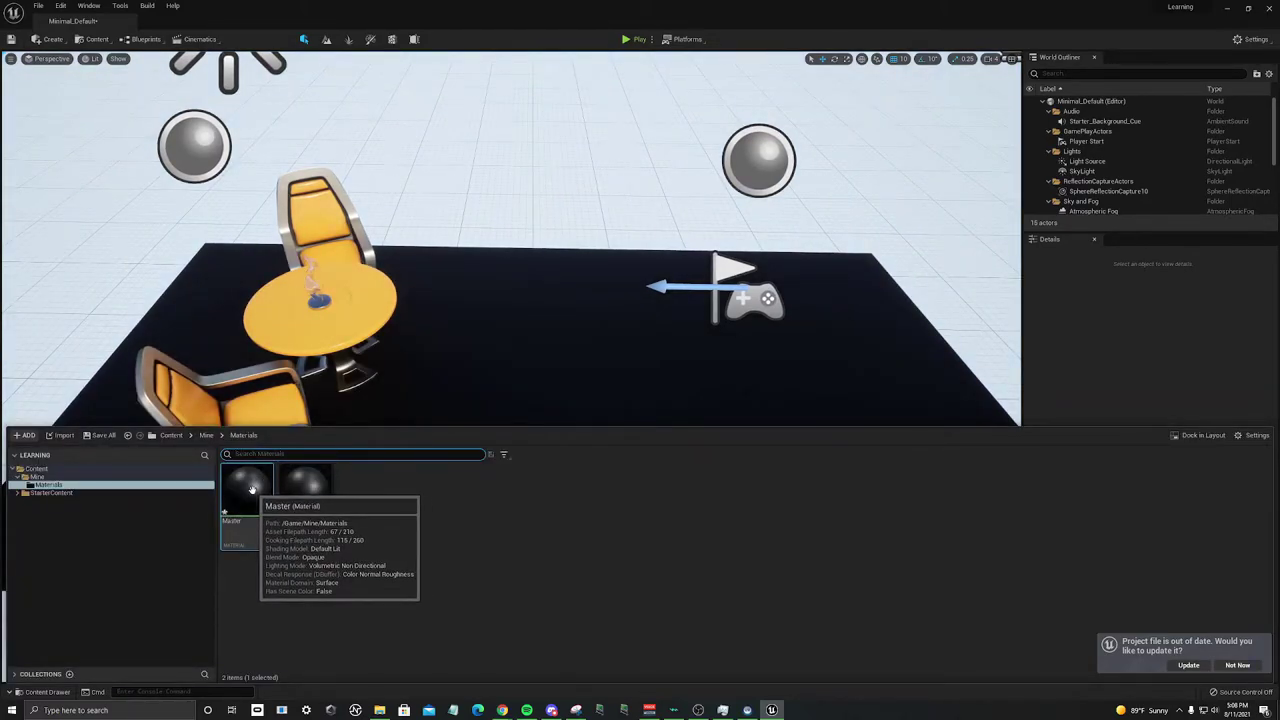
{"action": "double_click", "coordinate": [252, 487]}
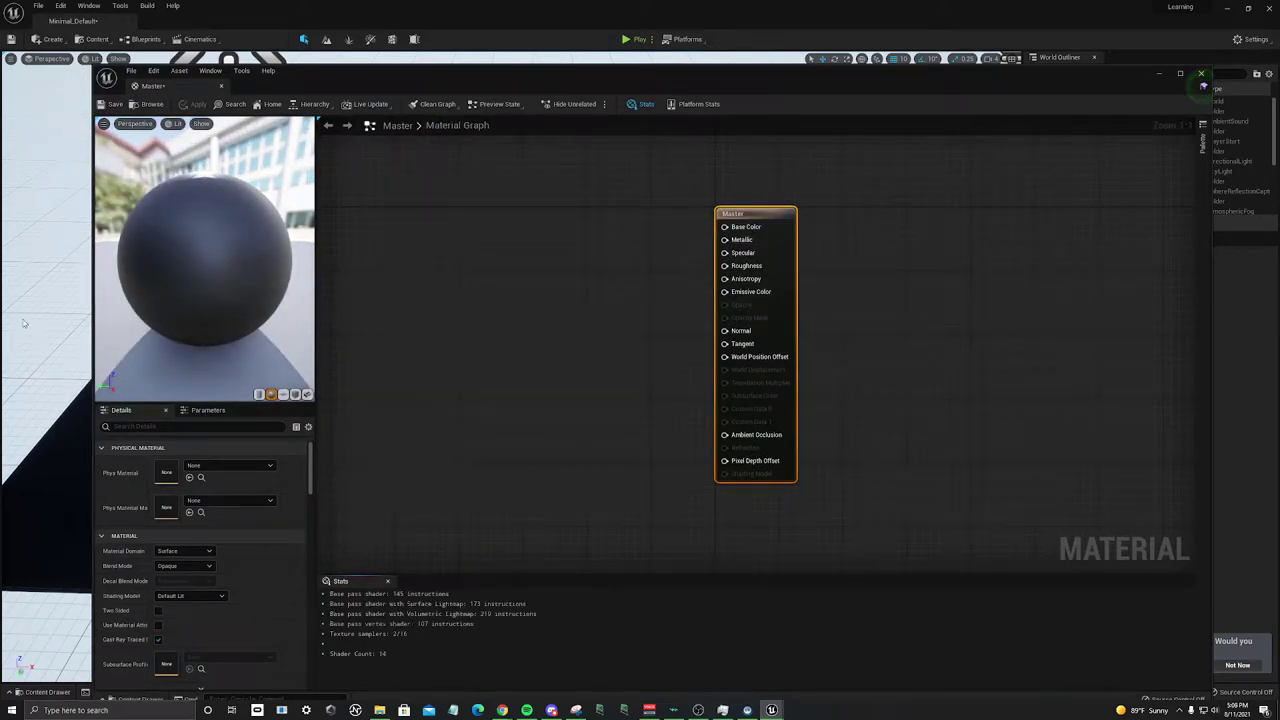
{"action": "left_click_drag", "start_coordinate": [178, 87], "coordinate": [166, 22]}
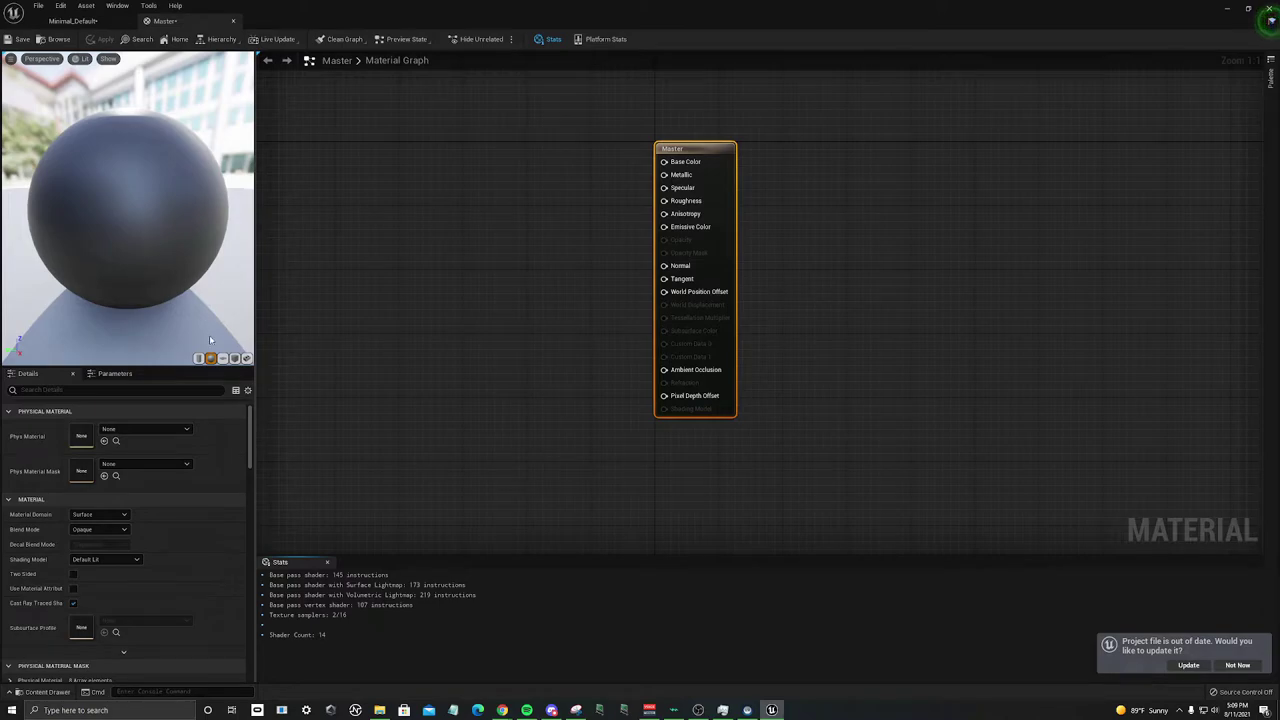
Step: Preview the material on a cube and a cylinder, and return the preview mesh to the sphere
{"action": "left_click", "coordinate": [234, 358]}
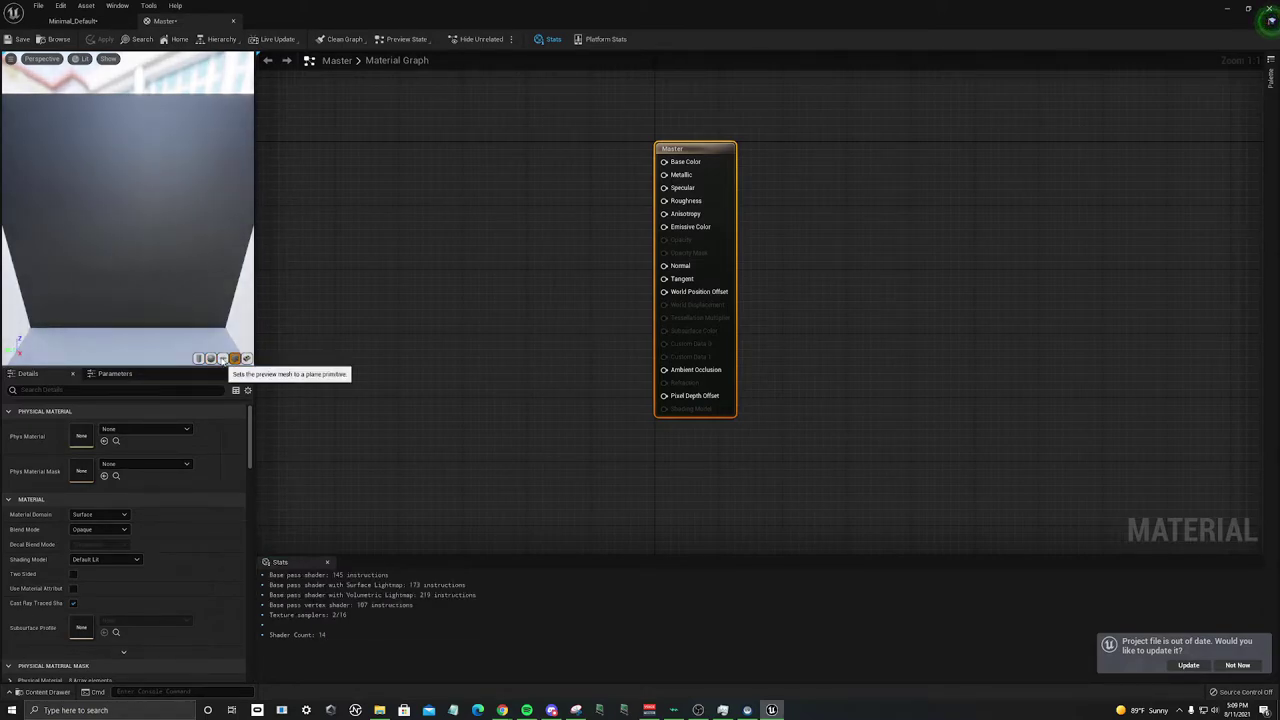
{"action": "left_click", "coordinate": [199, 358]}
{"action": "left_click", "coordinate": [210, 358]}
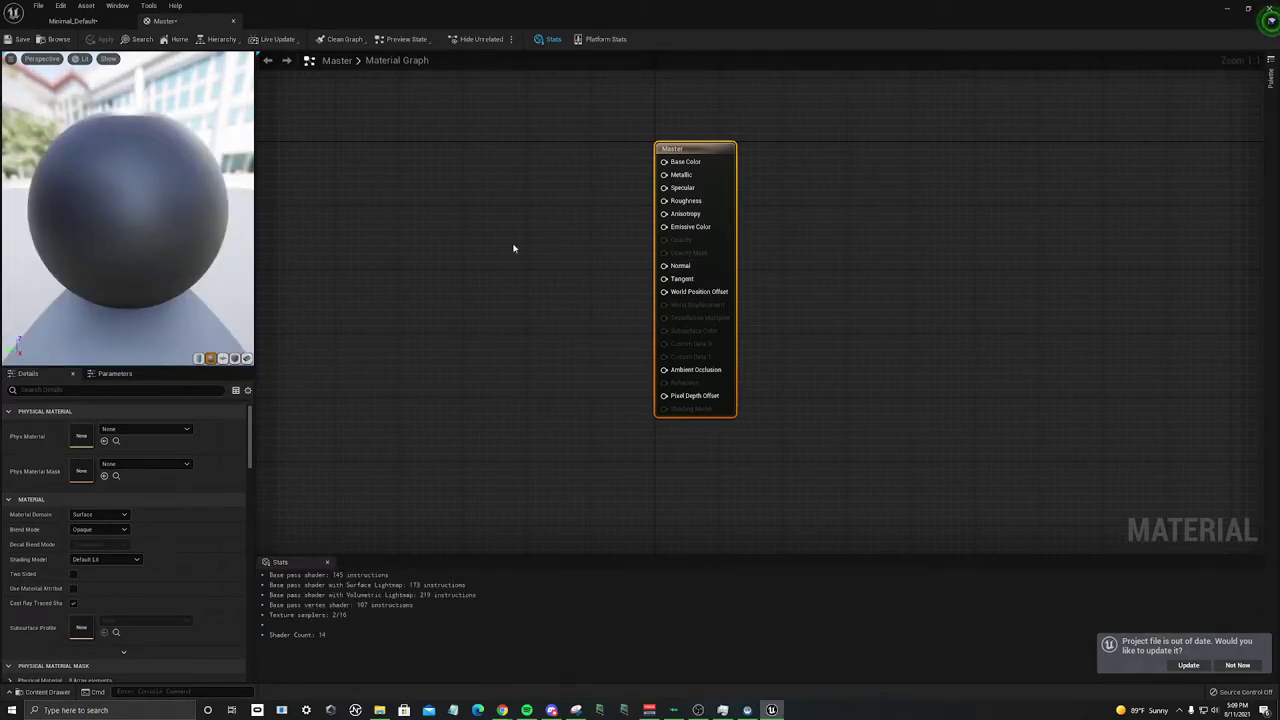
Step: Add a Constant3Vector node to the material graph and connect its output to Base Color
{"action": "right_click", "coordinate": [538, 158]}
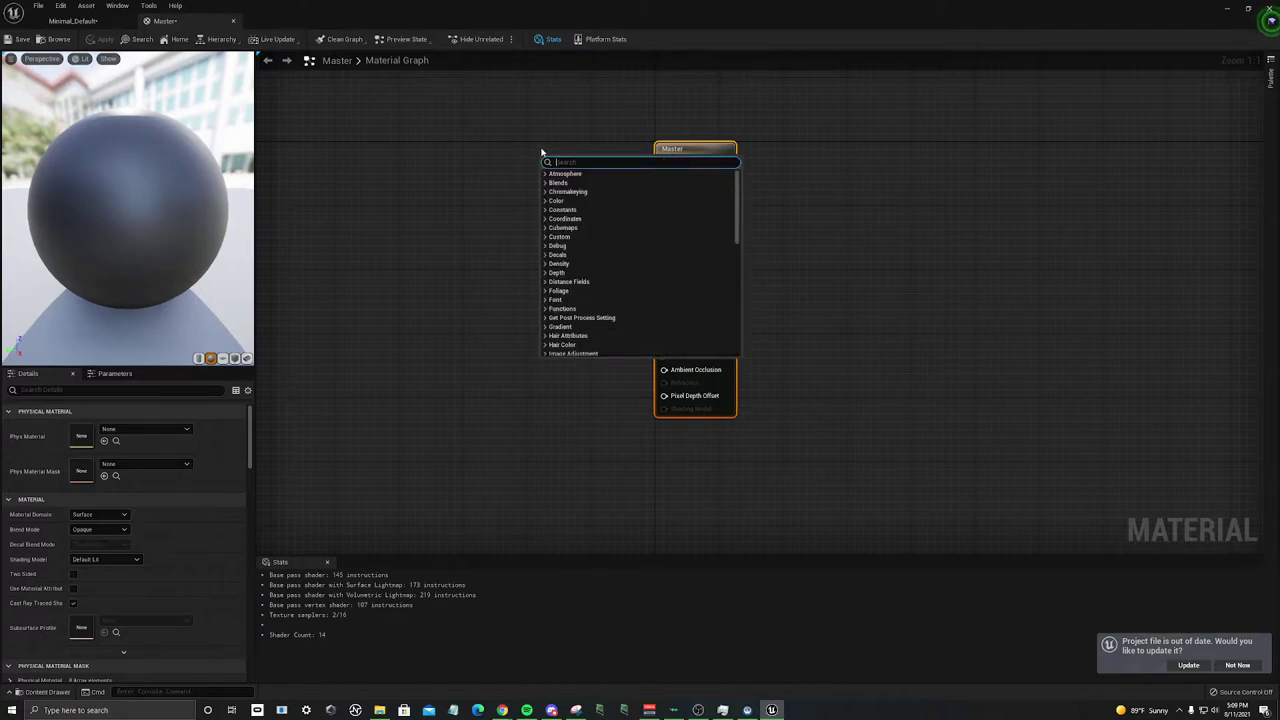
{"action": "type", "text": "const"}
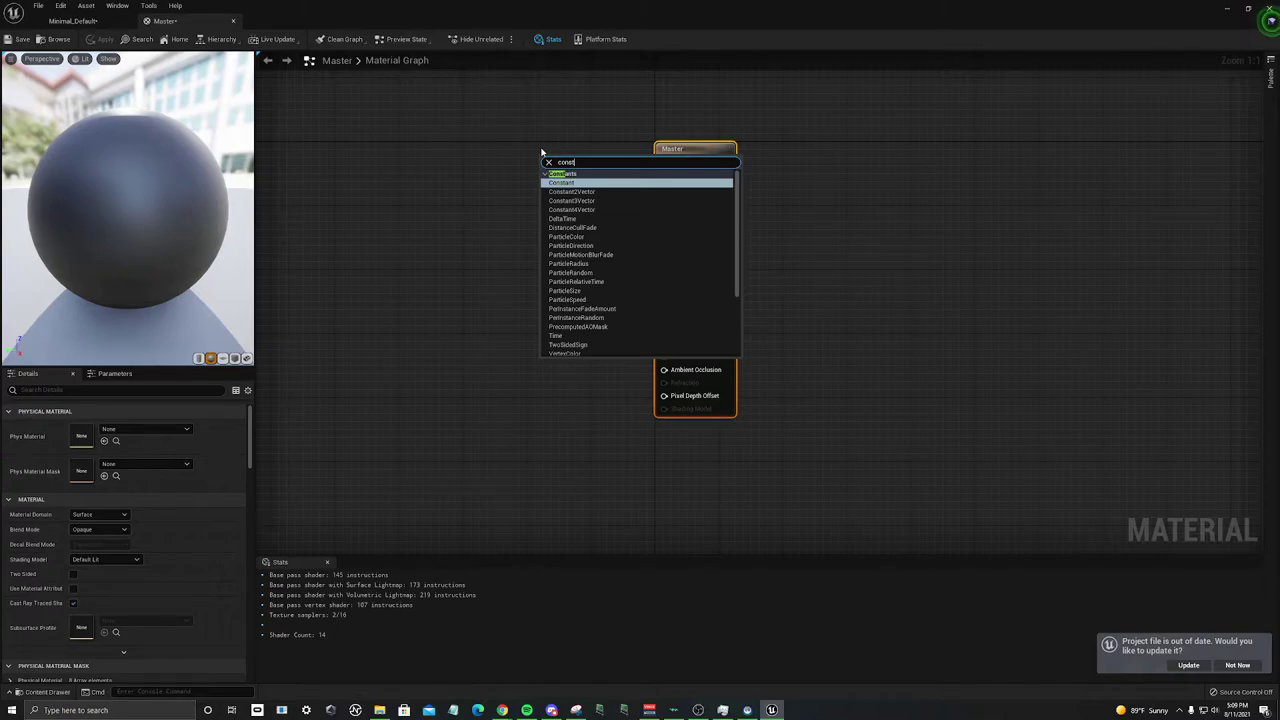
{"action": "left_click", "coordinate": [594, 201]}
{"action": "left_click_drag", "start_coordinate": [574, 164], "coordinate": [665, 162]}
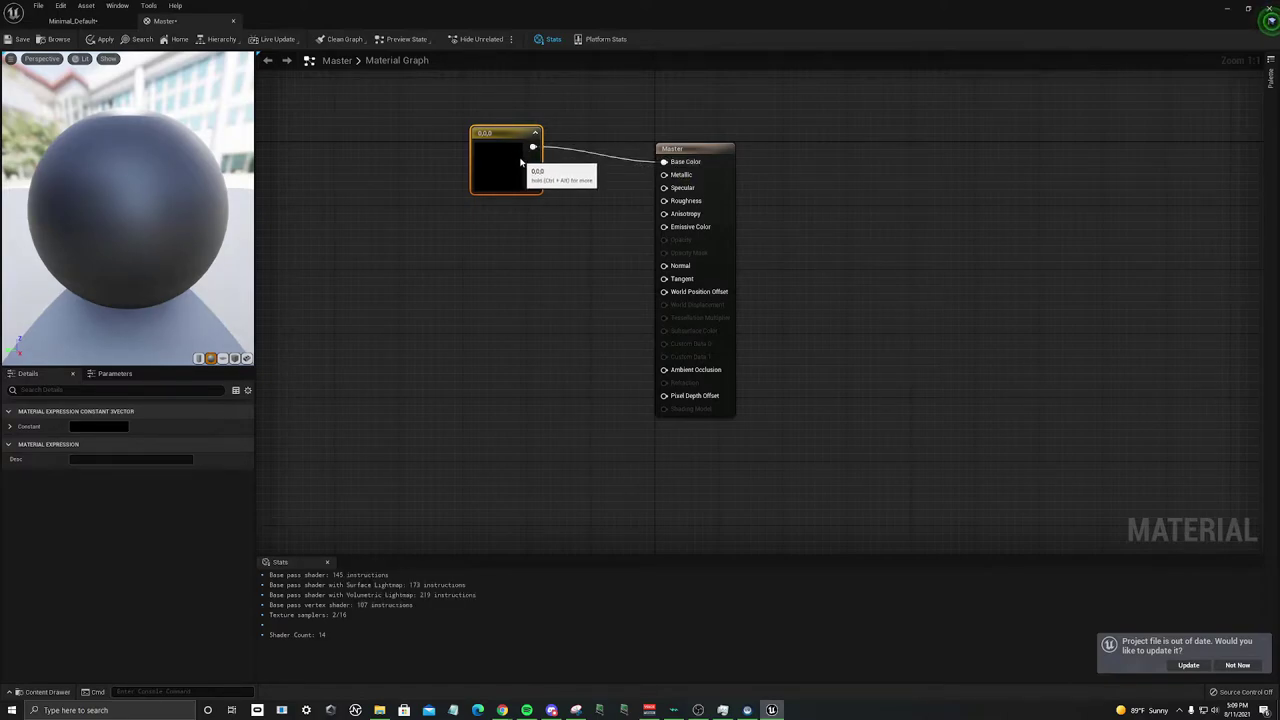
{"action": "double_click", "coordinate": [523, 160]}
{"action": "left_click_drag", "start_coordinate": [581, 256], "coordinate": [565, 229]}
{"action": "left_click", "coordinate": [675, 428]}
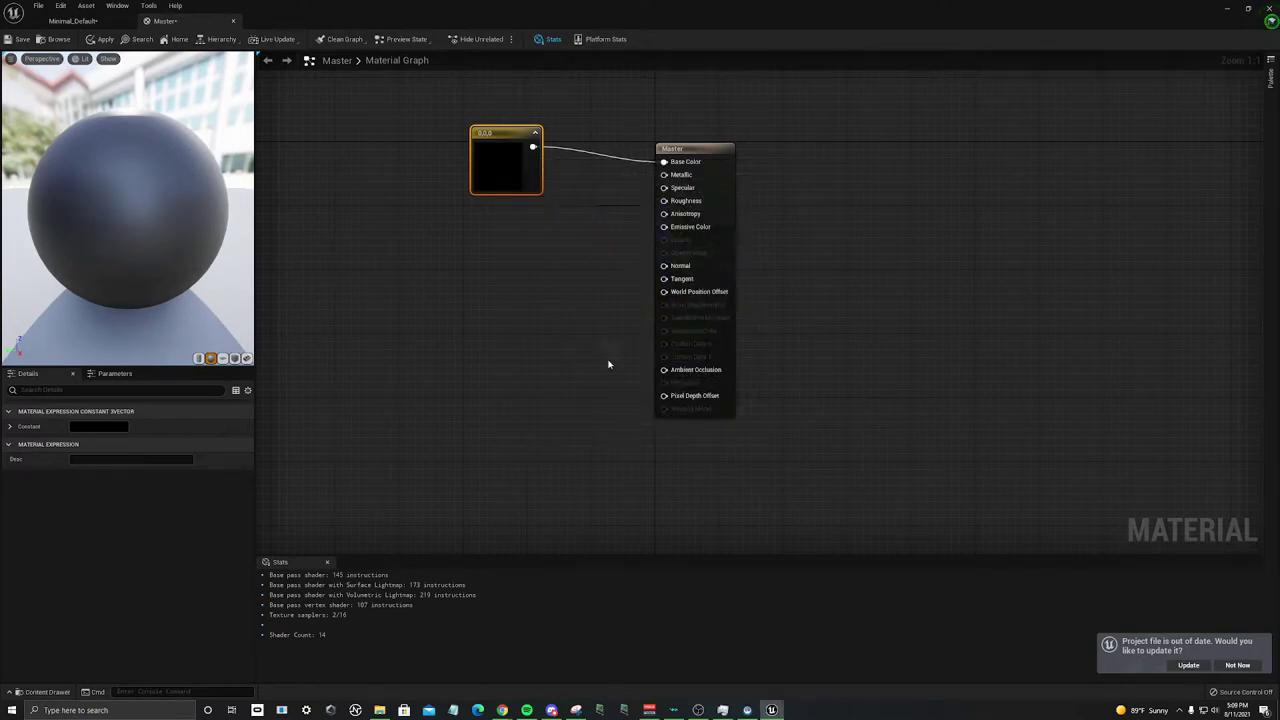
Step: Set the Constant3Vector colour to pink, about 0.594, 0.173, 0.426, and inspect it on the preview sphere
{"action": "double_click", "coordinate": [514, 163]}
{"action": "left_click_drag", "start_coordinate": [577, 258], "coordinate": [595, 237]}
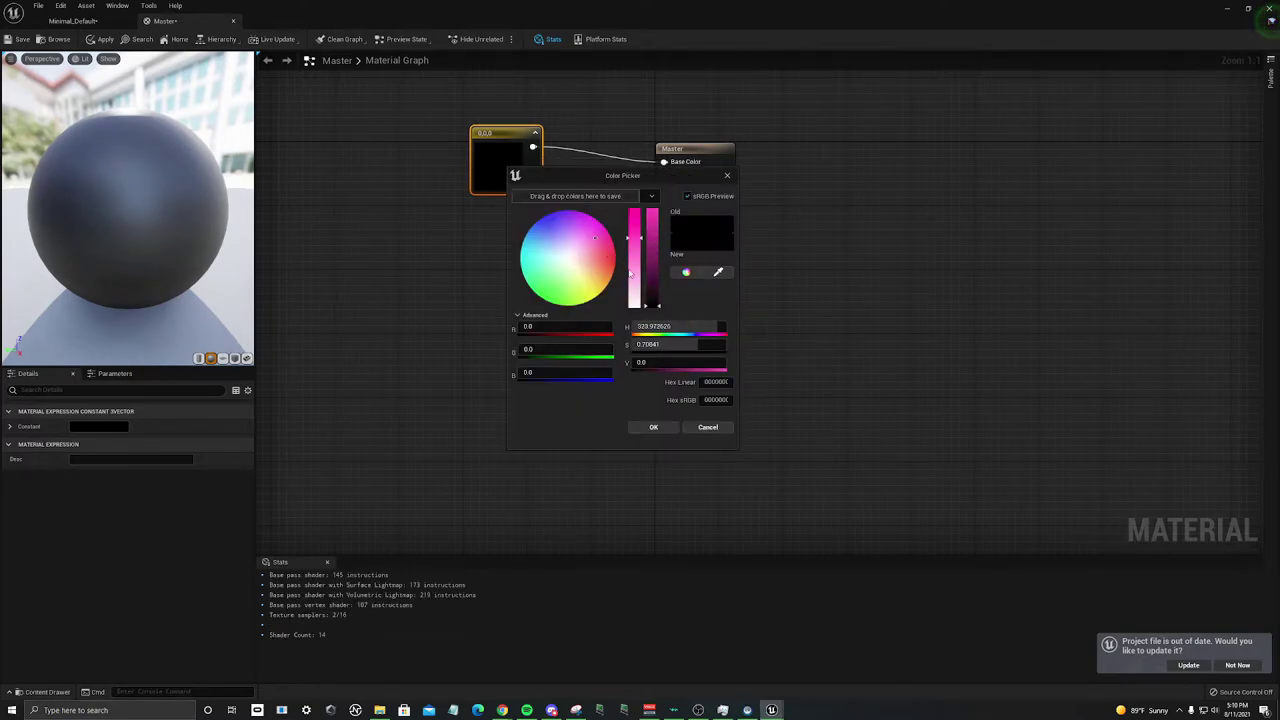
{"action": "left_click_drag", "start_coordinate": [659, 308], "coordinate": [659, 252]}
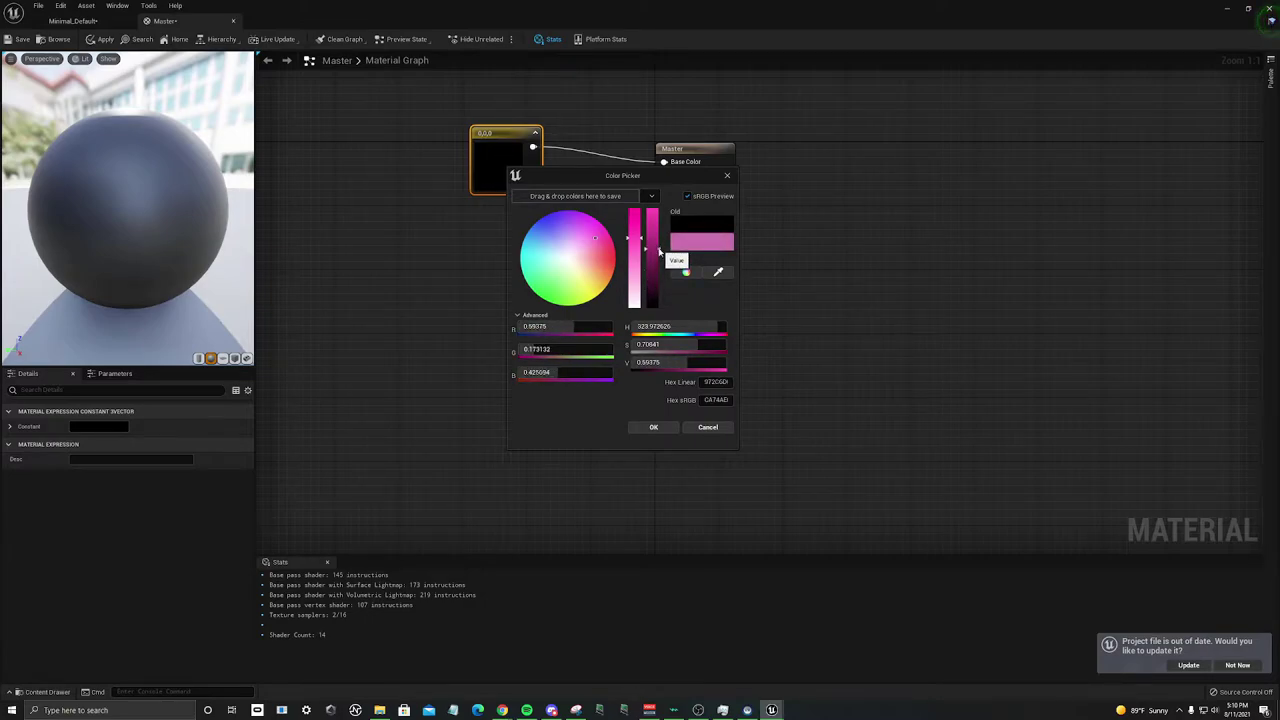
{"action": "left_click", "coordinate": [653, 427]}
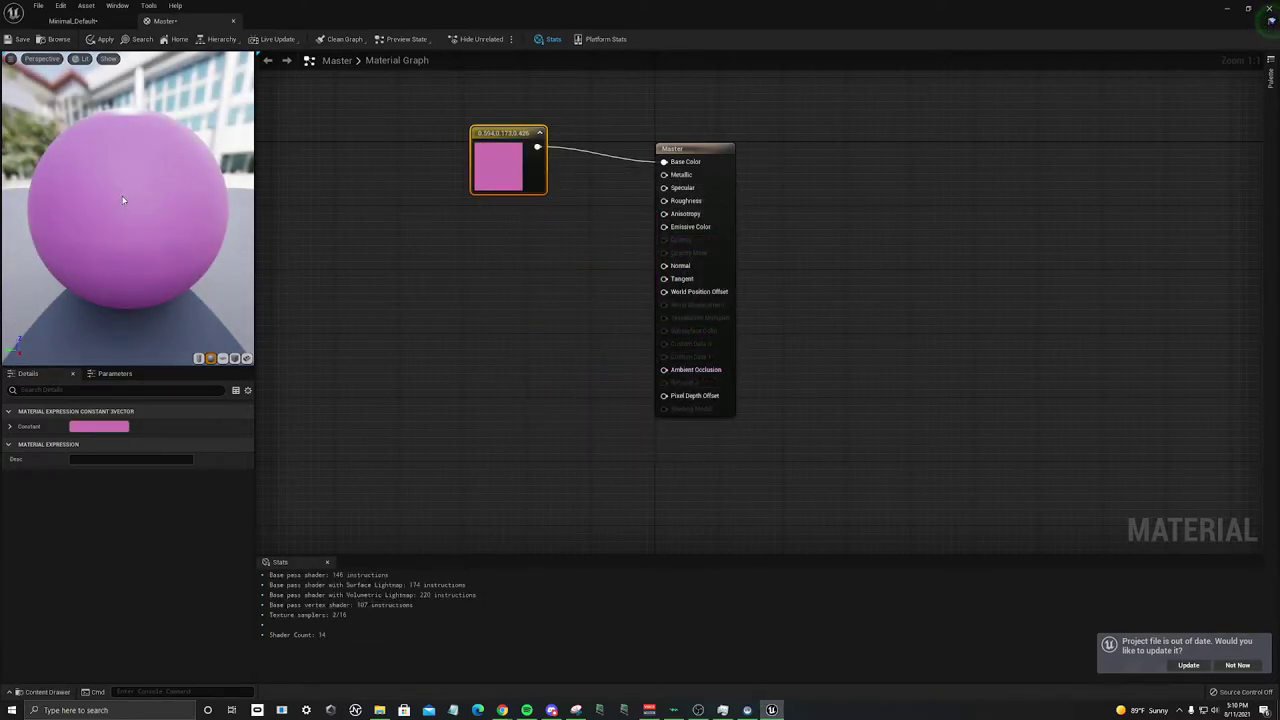
{"action": "left_click_drag", "start_coordinate": [123, 200], "coordinate": [250, 203]}
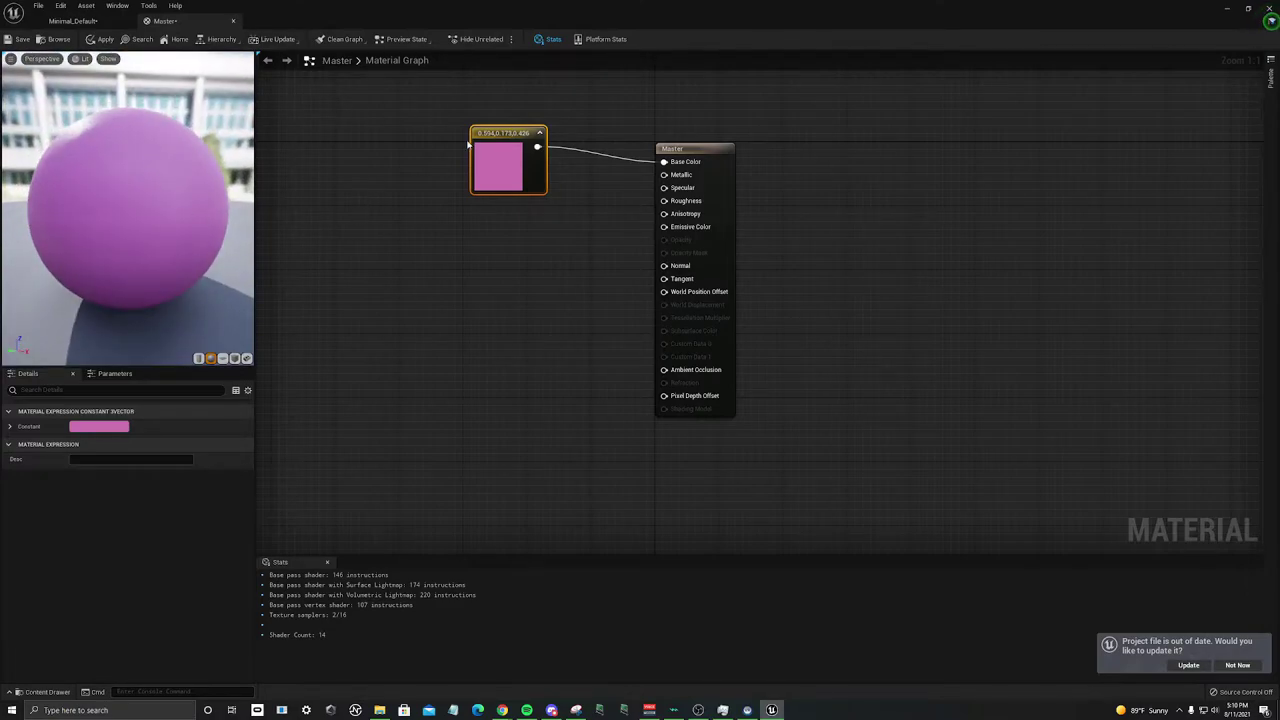
Step: Apply the Master material's changes, check the floor in the Minimal_Default level and return to the material graph
{"action": "left_click", "coordinate": [72, 21]}
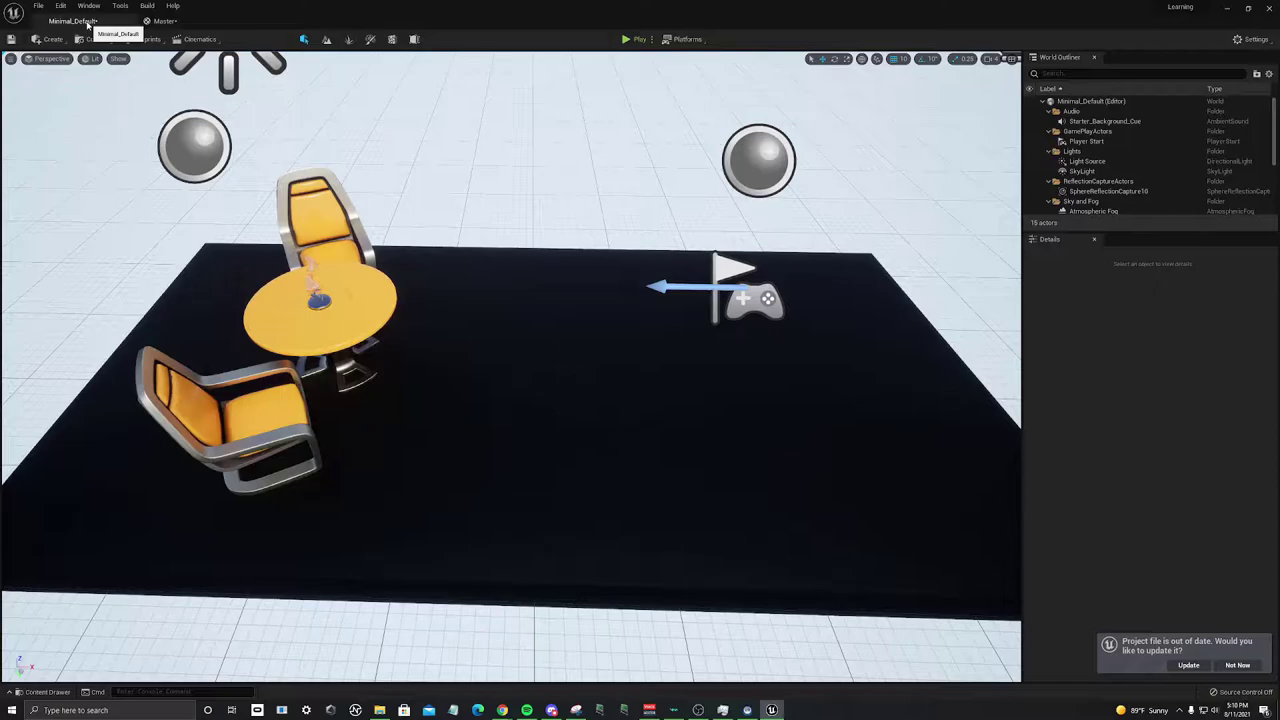
{"action": "left_click", "coordinate": [162, 21]}
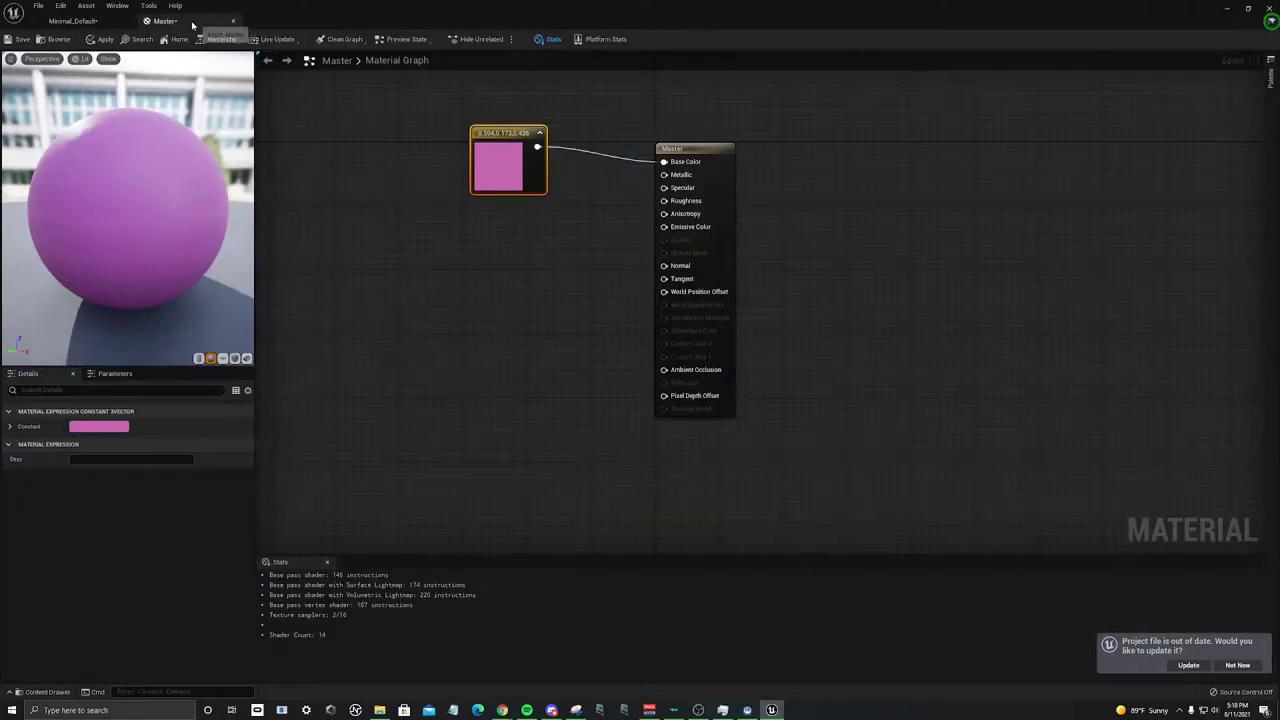
{"action": "left_click", "coordinate": [104, 40]}
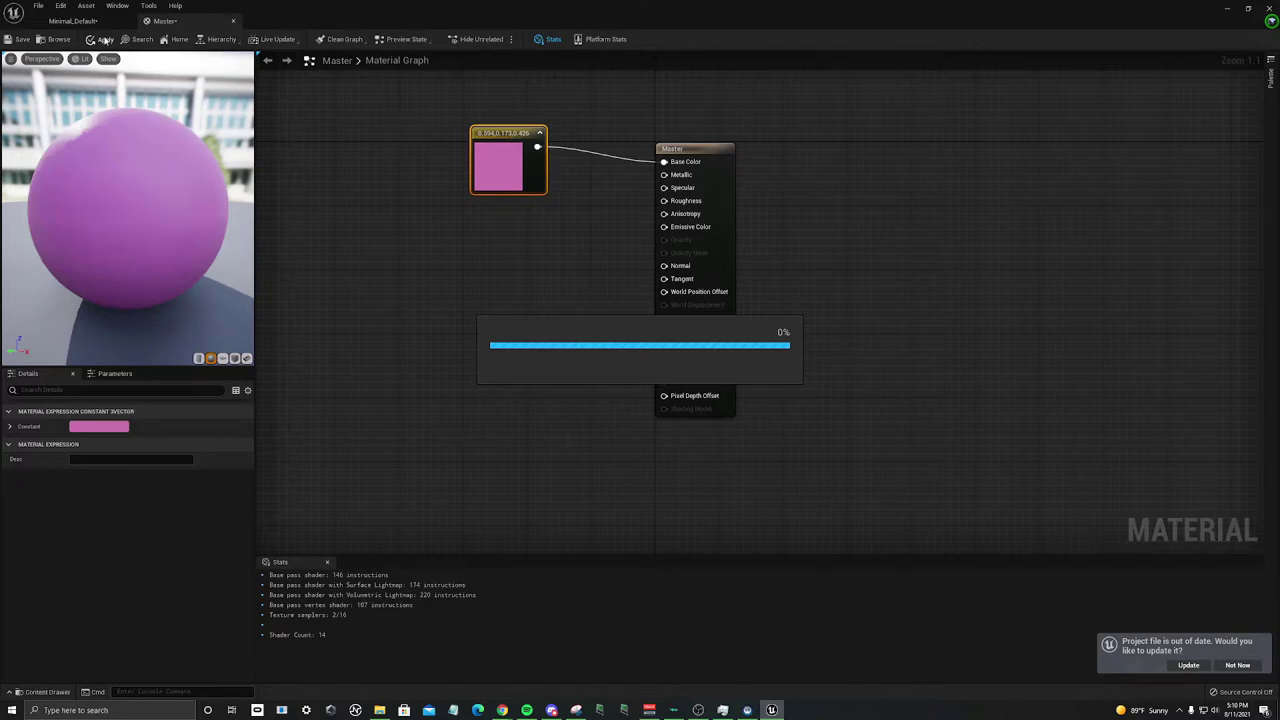
{"action": "left_click", "coordinate": [72, 21]}
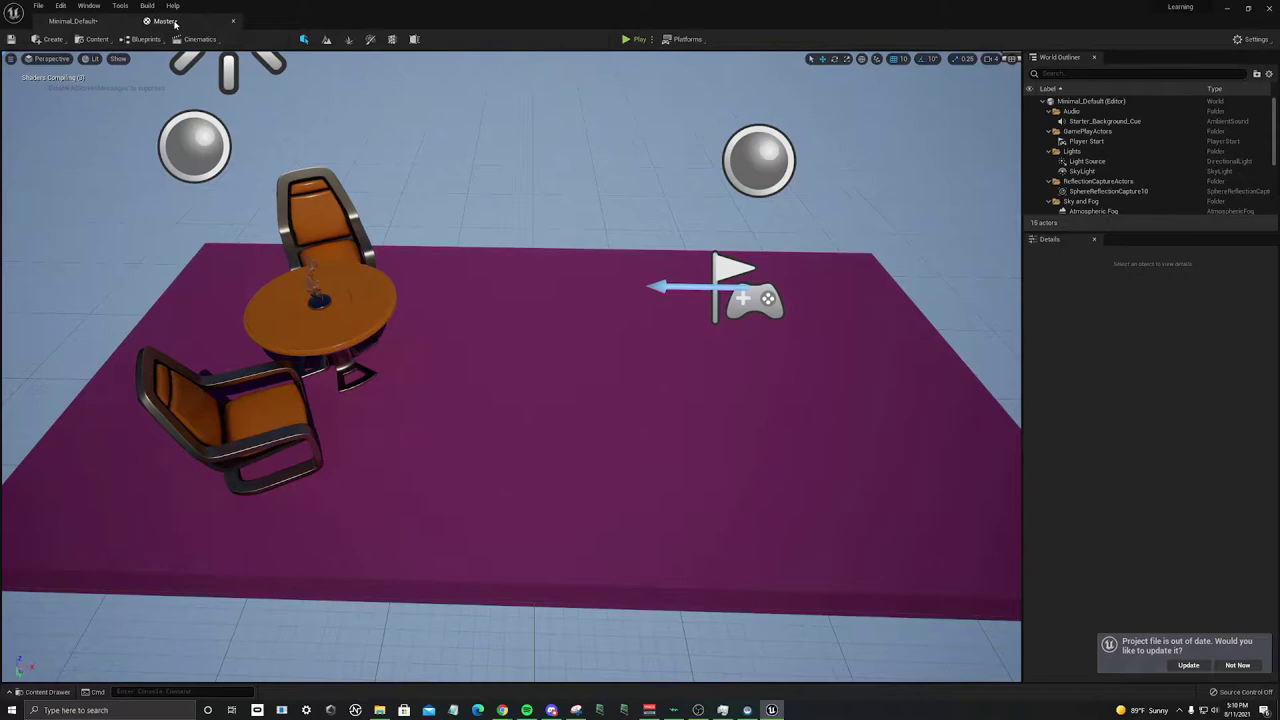
{"action": "left_click", "coordinate": [163, 21]}
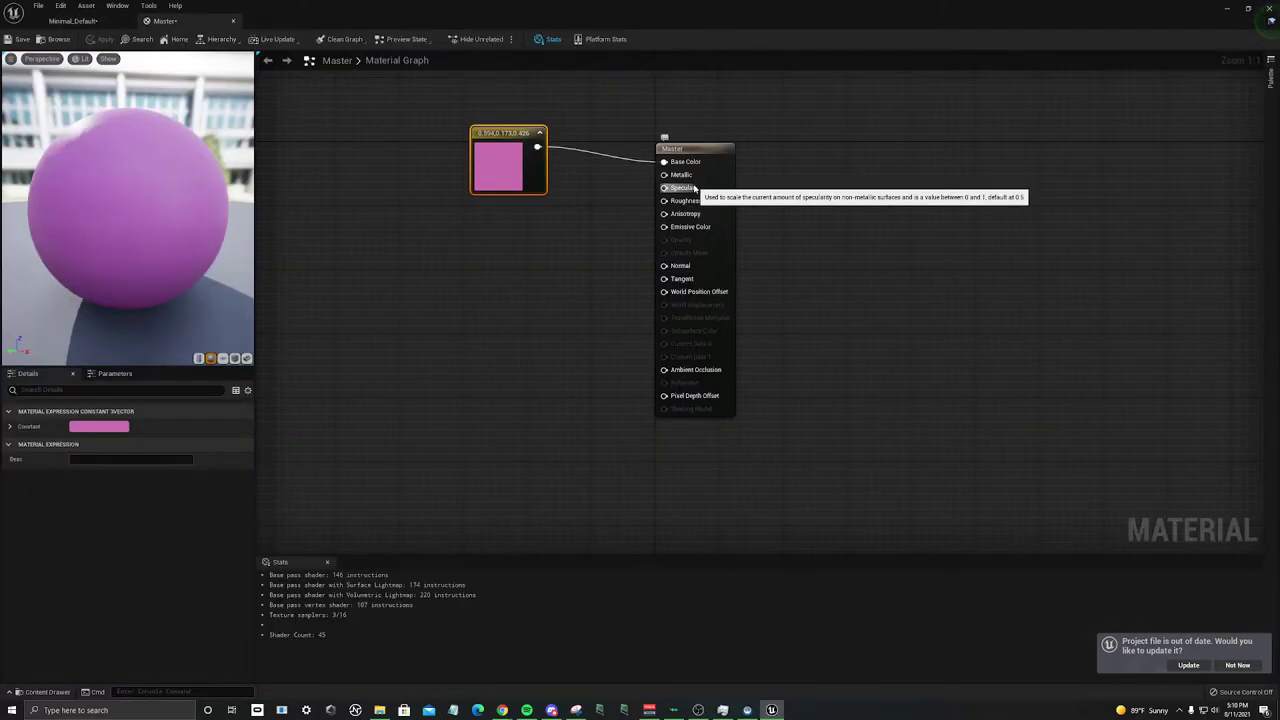
Step: Add a Constant node, connect it to the Metallic input and place it beside the pink colour node
{"action": "left_click", "coordinate": [589, 209]}
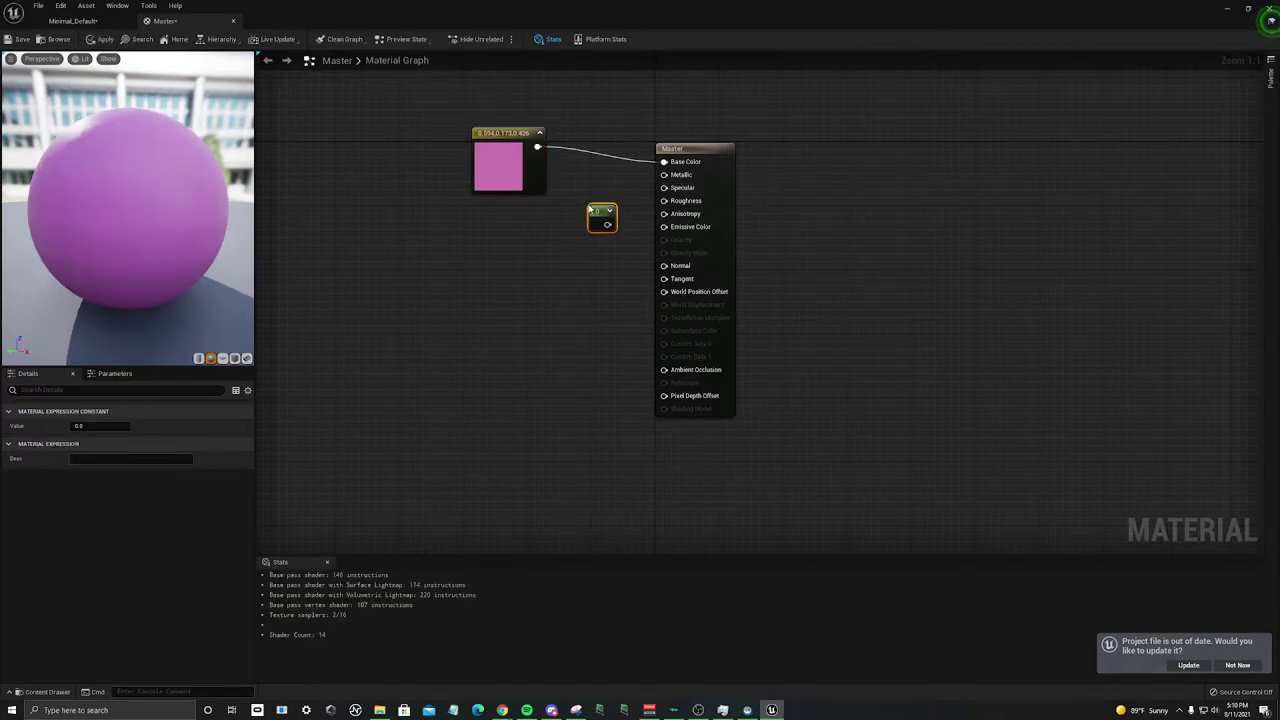
{"action": "left_click_drag", "start_coordinate": [607, 224], "coordinate": [664, 175]}
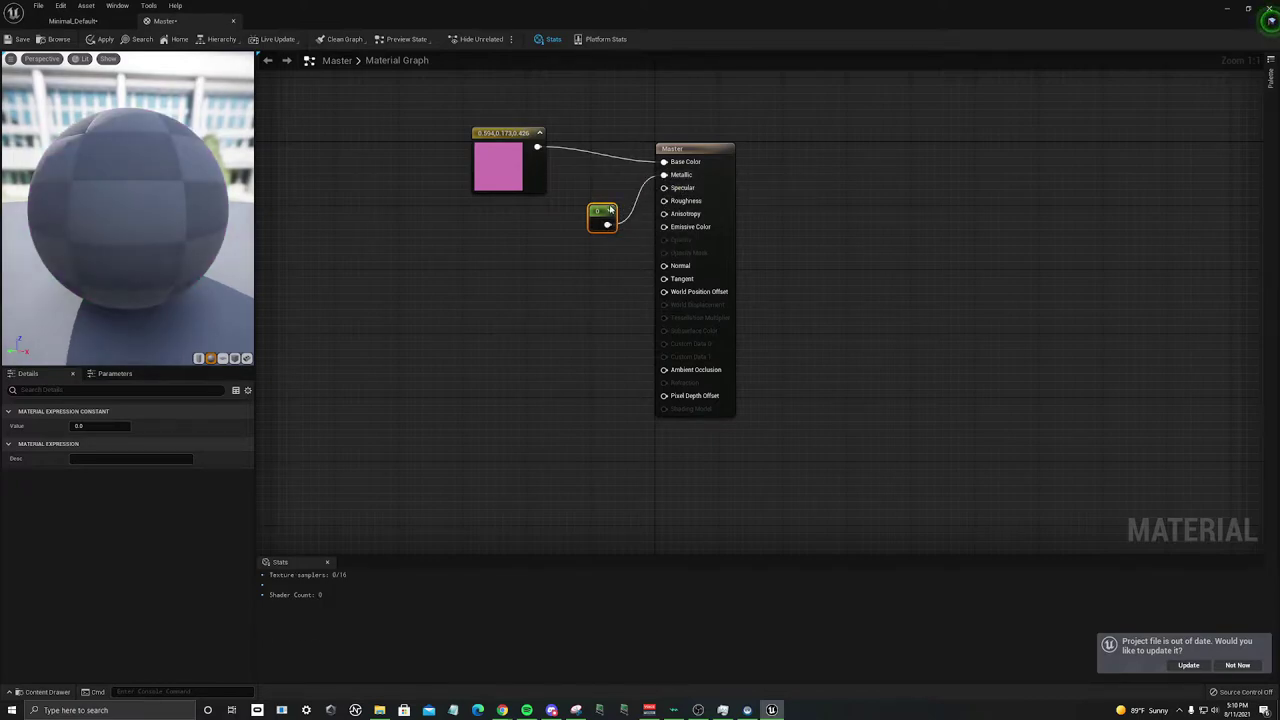
{"action": "left_click_drag", "start_coordinate": [601, 210], "coordinate": [580, 181]}
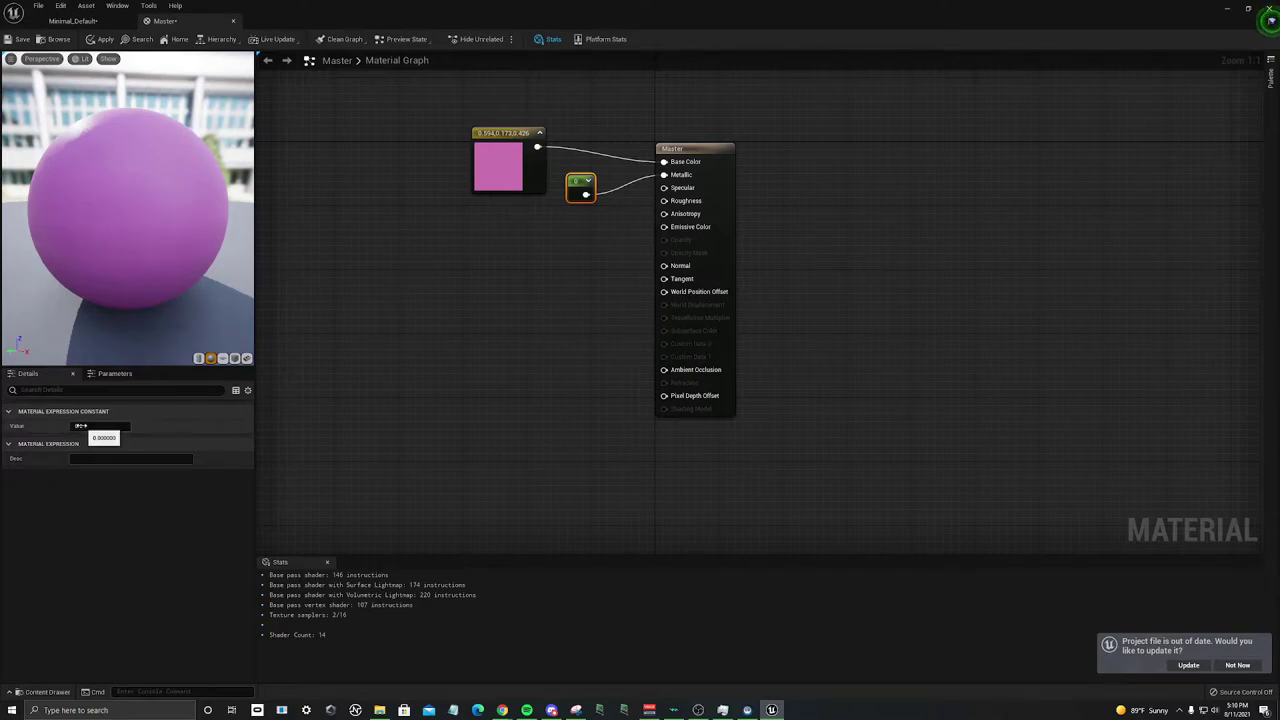
Step: Try values such as 0.5 and 1 on the Metallic constant, and return it to 0
{"action": "left_click_drag", "start_coordinate": [84, 426], "coordinate": [102, 426]}
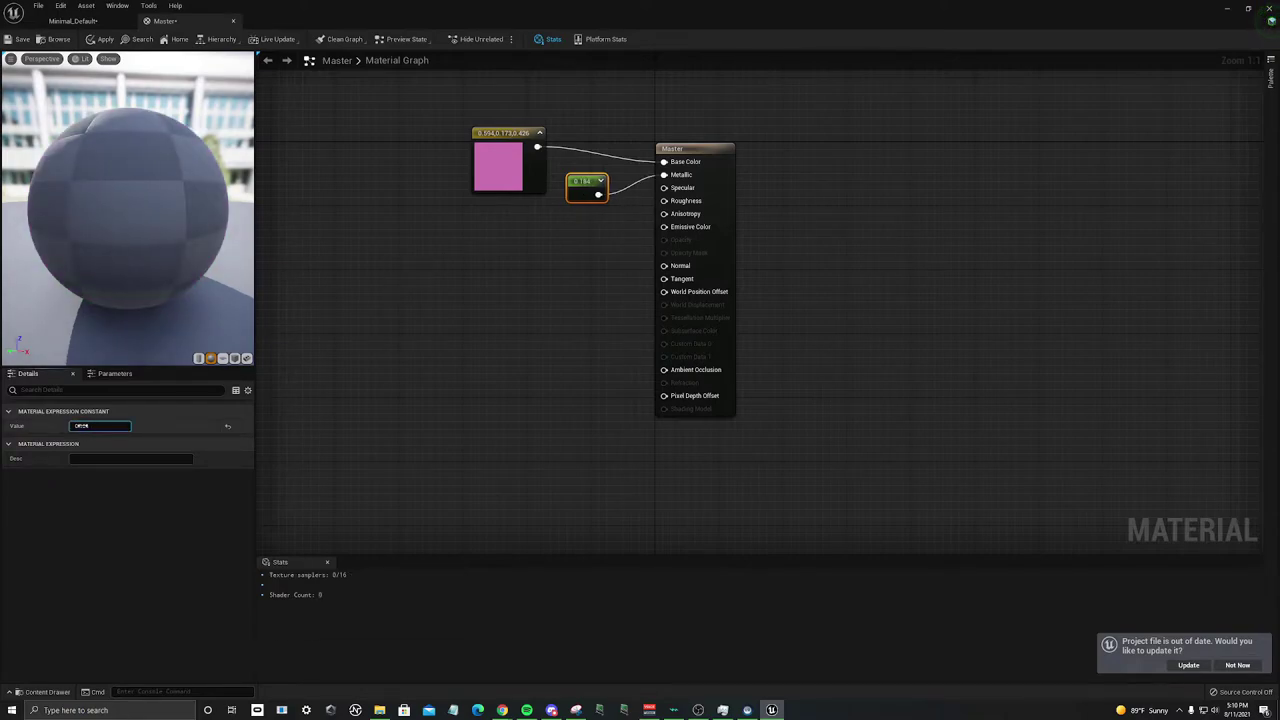
{"action": "left_click", "coordinate": [112, 425]}
{"action": "type", "text": "0.5"}
{"action": "key", "text": "Return"}
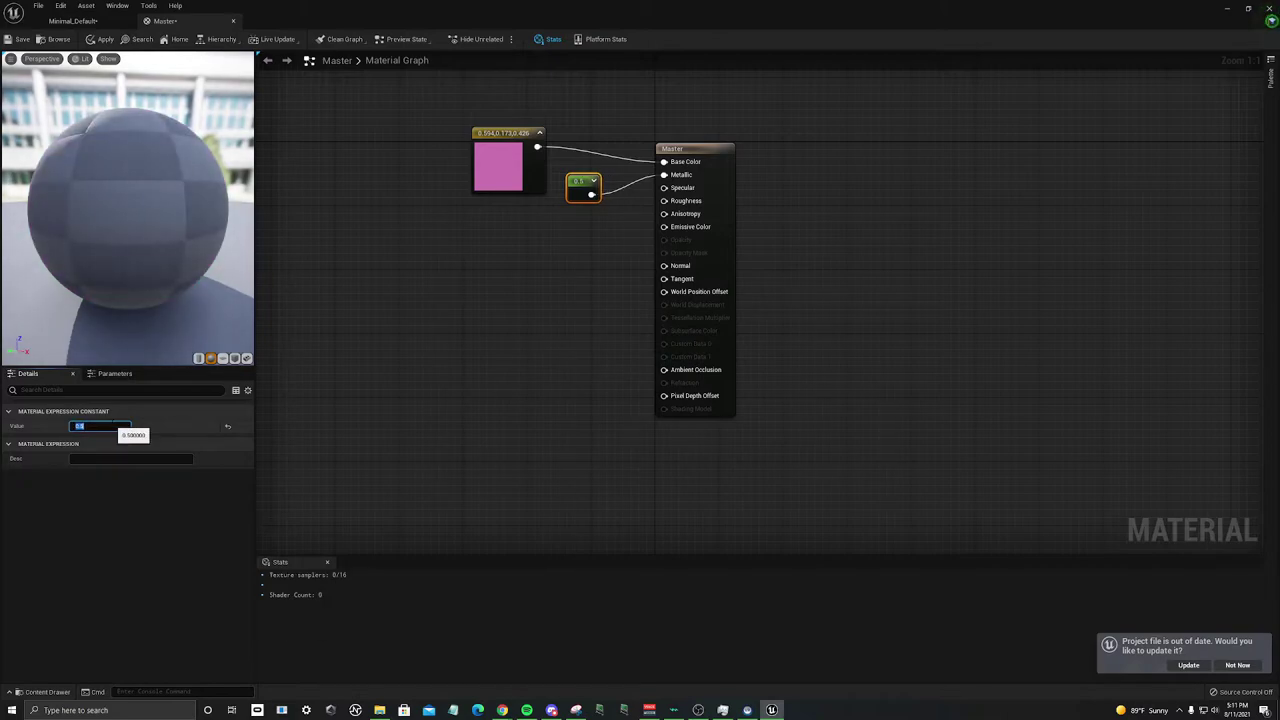
{"action": "type", "text": "1"}
{"action": "key", "text": "Return"}
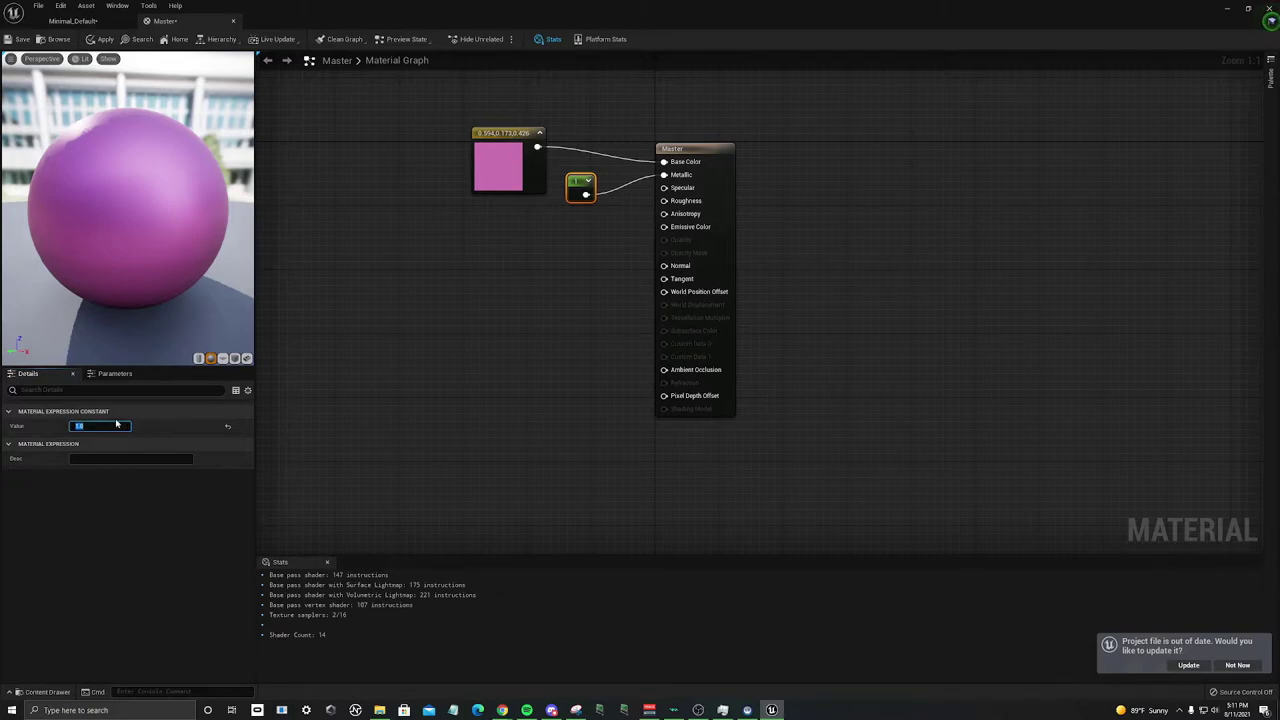
{"action": "type", "text": ".8"}
{"action": "key", "text": "Return"}
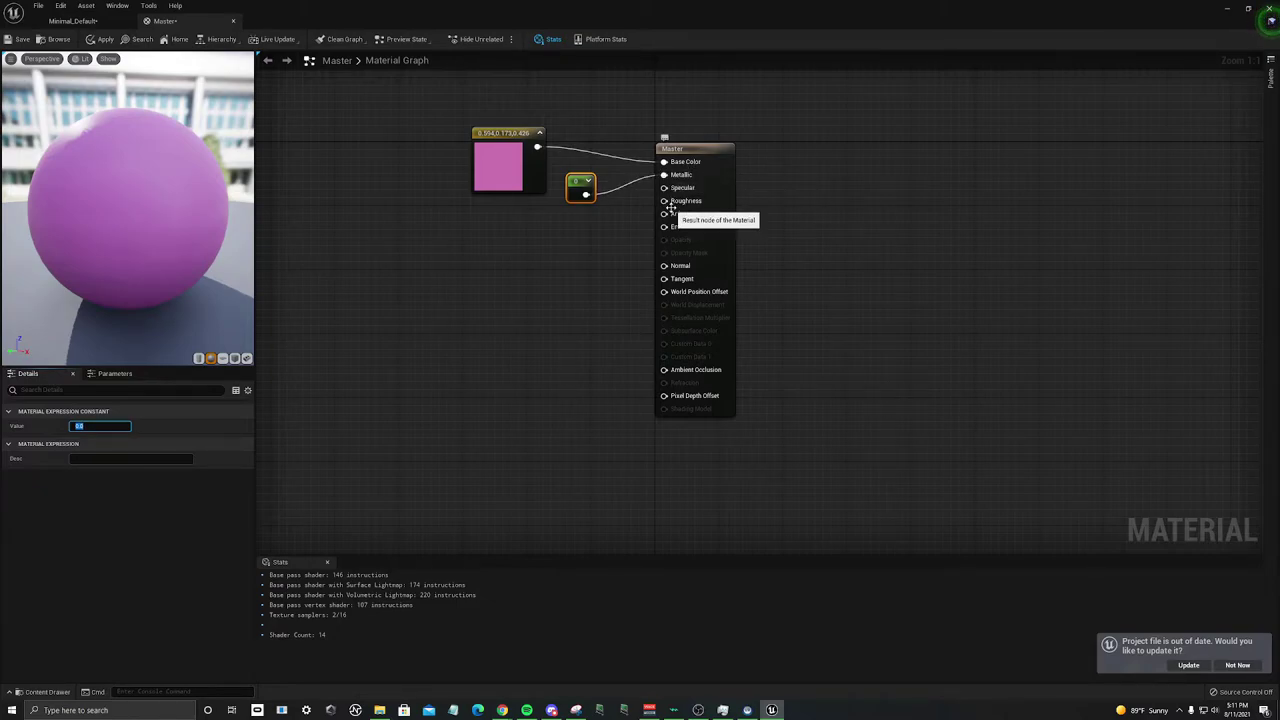
Step: Add a second Constant node below the Metallic one and connect it to the Roughness input
{"action": "left_click", "coordinate": [578, 241]}
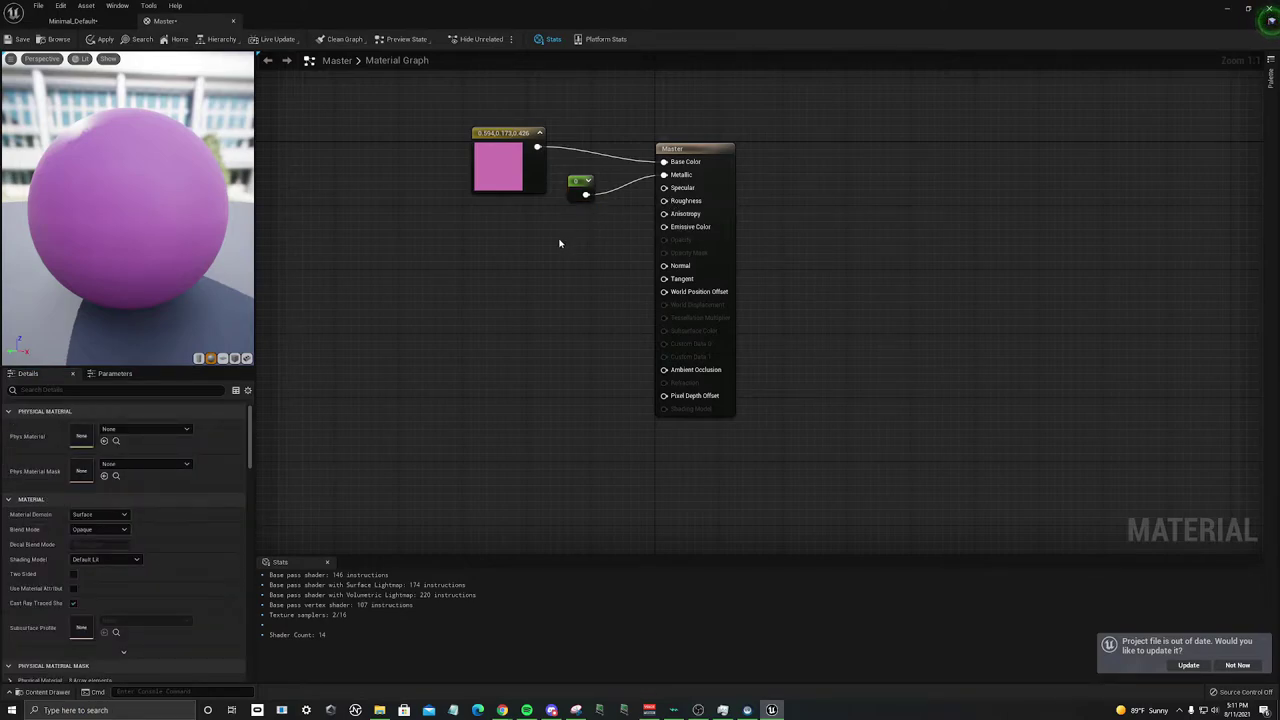
{"action": "left_click", "coordinate": [559, 243]}
{"action": "left_click_drag", "start_coordinate": [577, 259], "coordinate": [664, 201]}
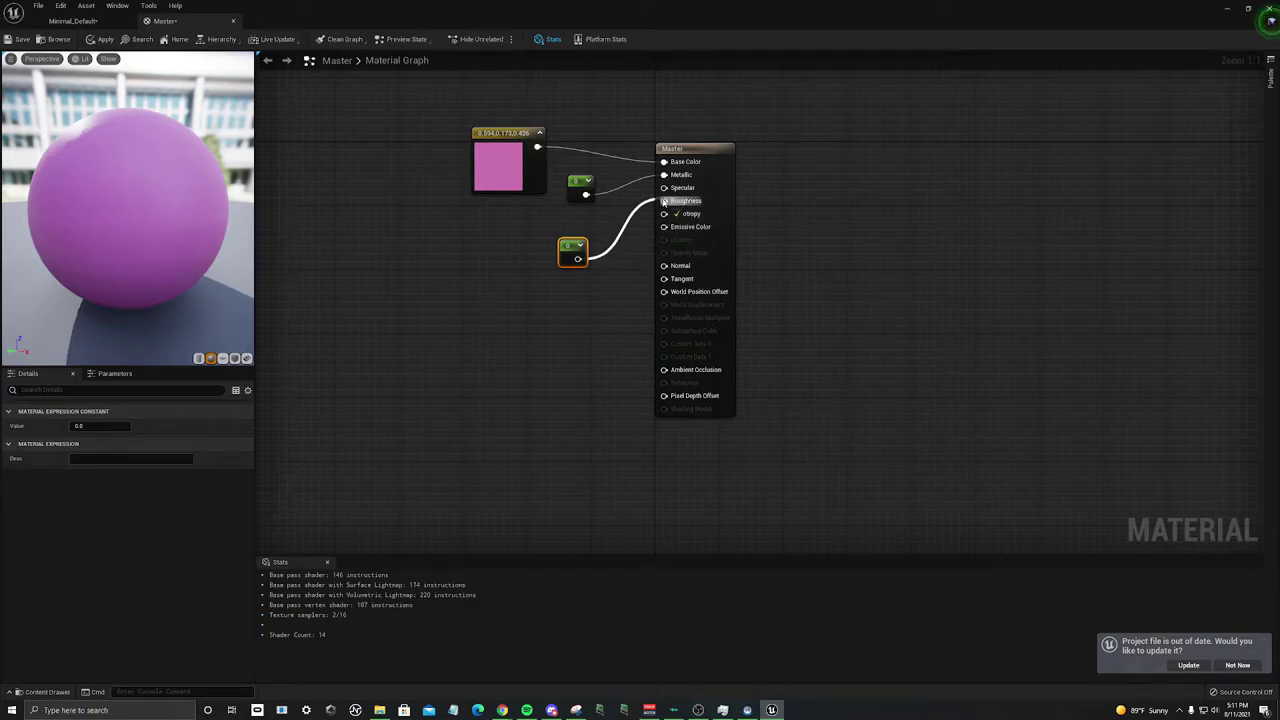
{"action": "left_click_drag", "start_coordinate": [663, 202], "coordinate": [663, 202]}
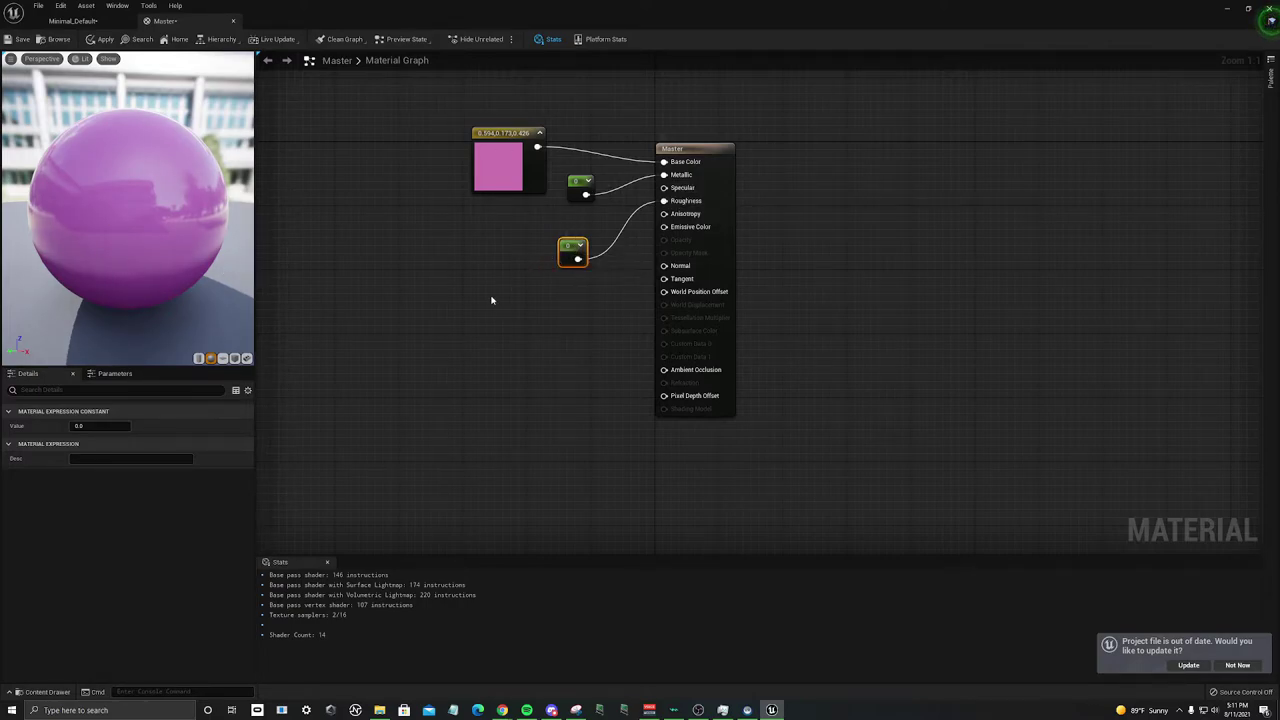
{"action": "left_click", "coordinate": [100, 426]}
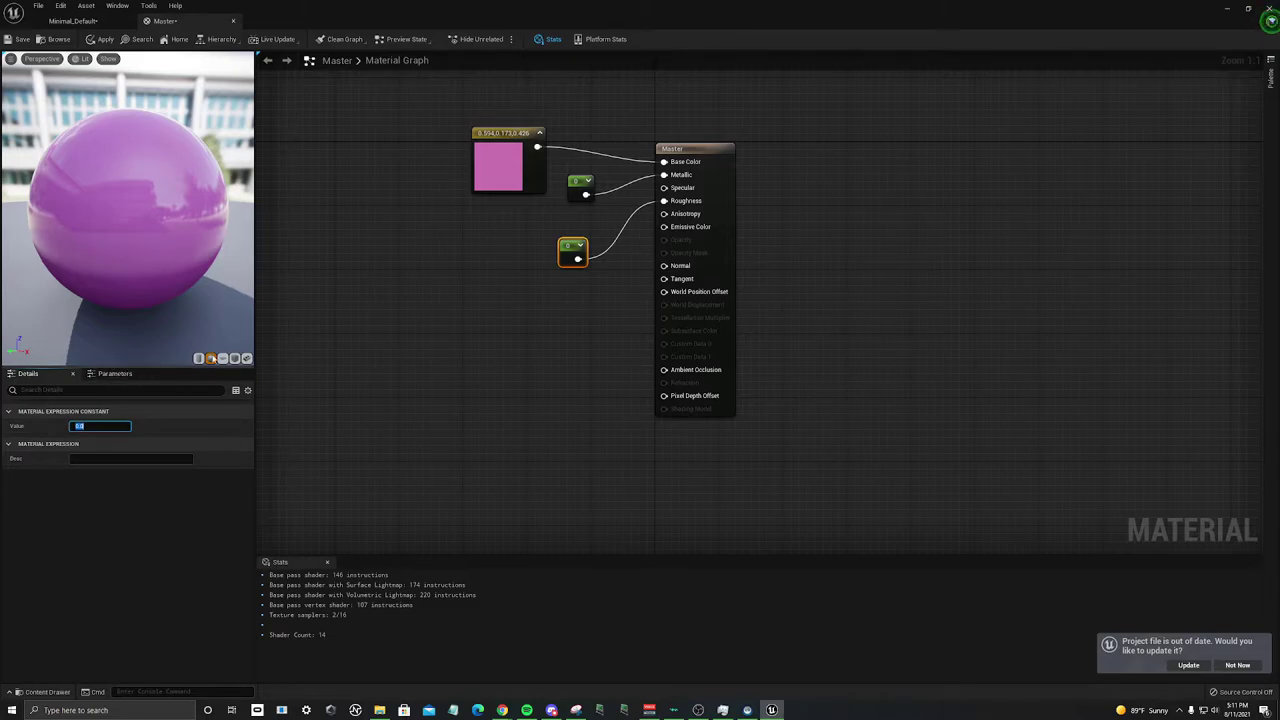
Step: Preview the zero-roughness material with the Metallic constant at 1, and reset that constant to 0
{"action": "left_click", "coordinate": [578, 188]}
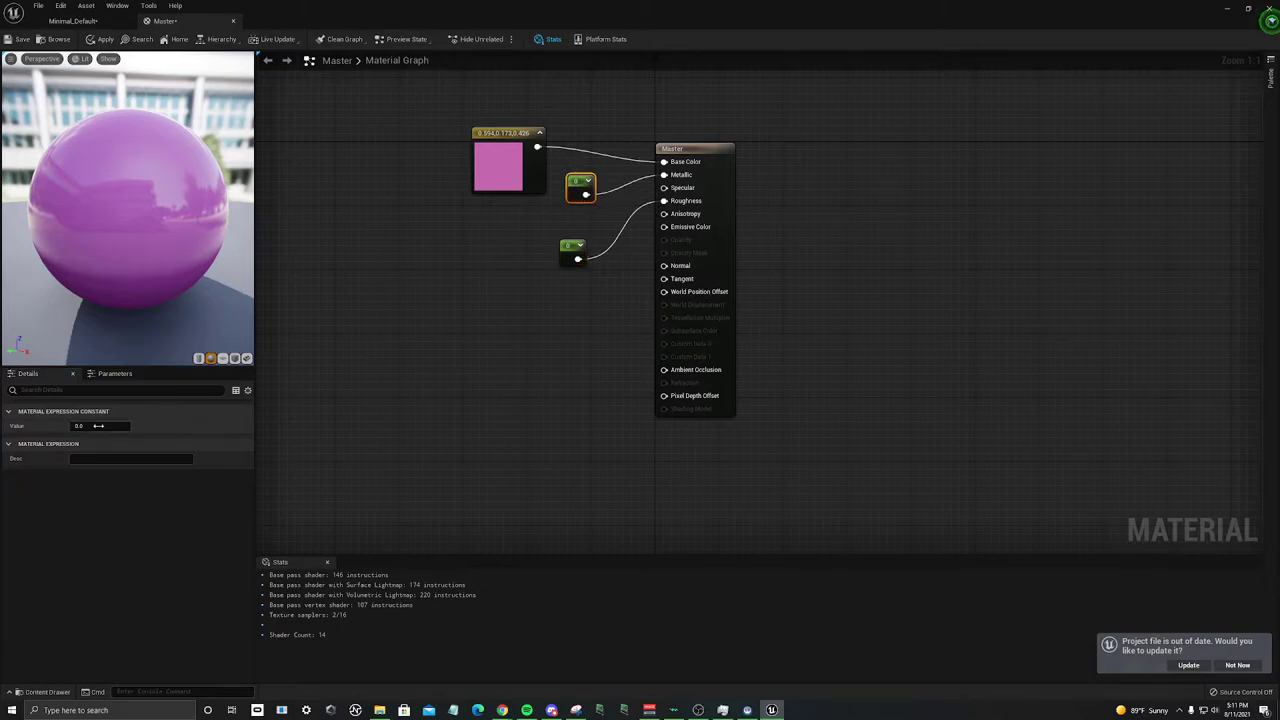
{"action": "type", "text": "1"}
{"action": "key", "text": "Return"}
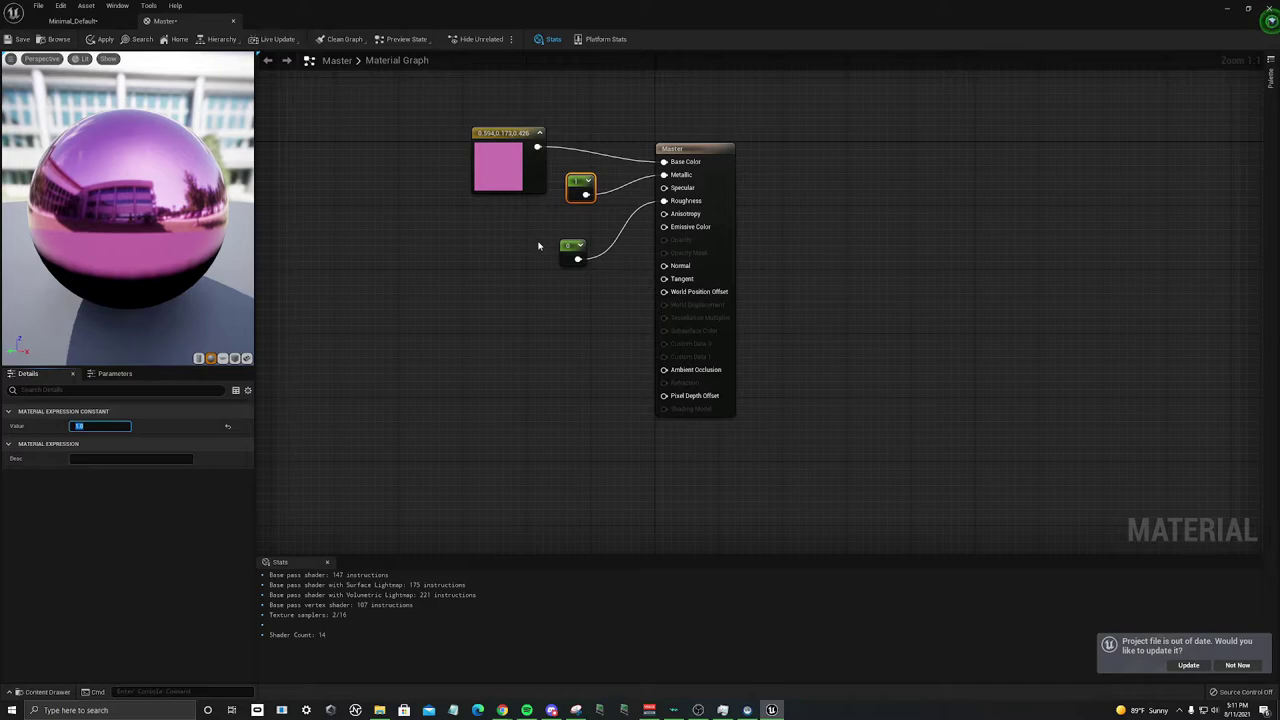
{"action": "key", "text": "Return"}
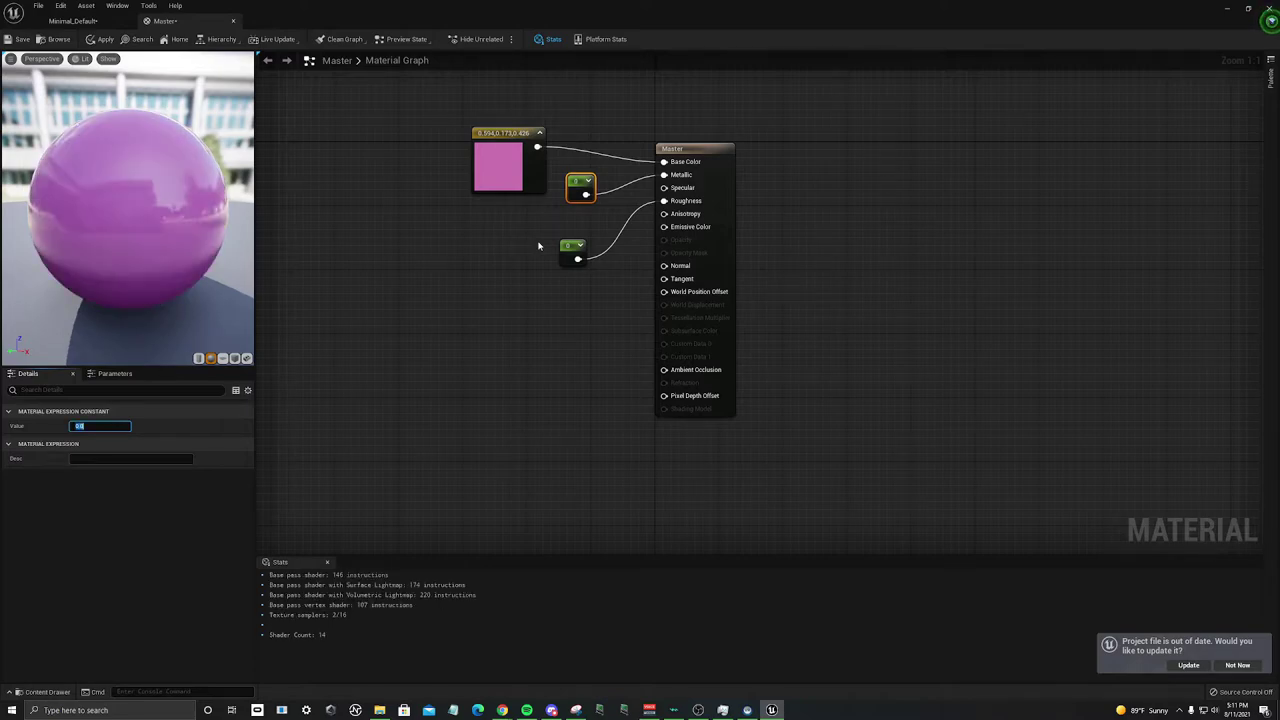
Step: Set the Roughness constant's value to 0.5
{"action": "left_click", "coordinate": [572, 250]}
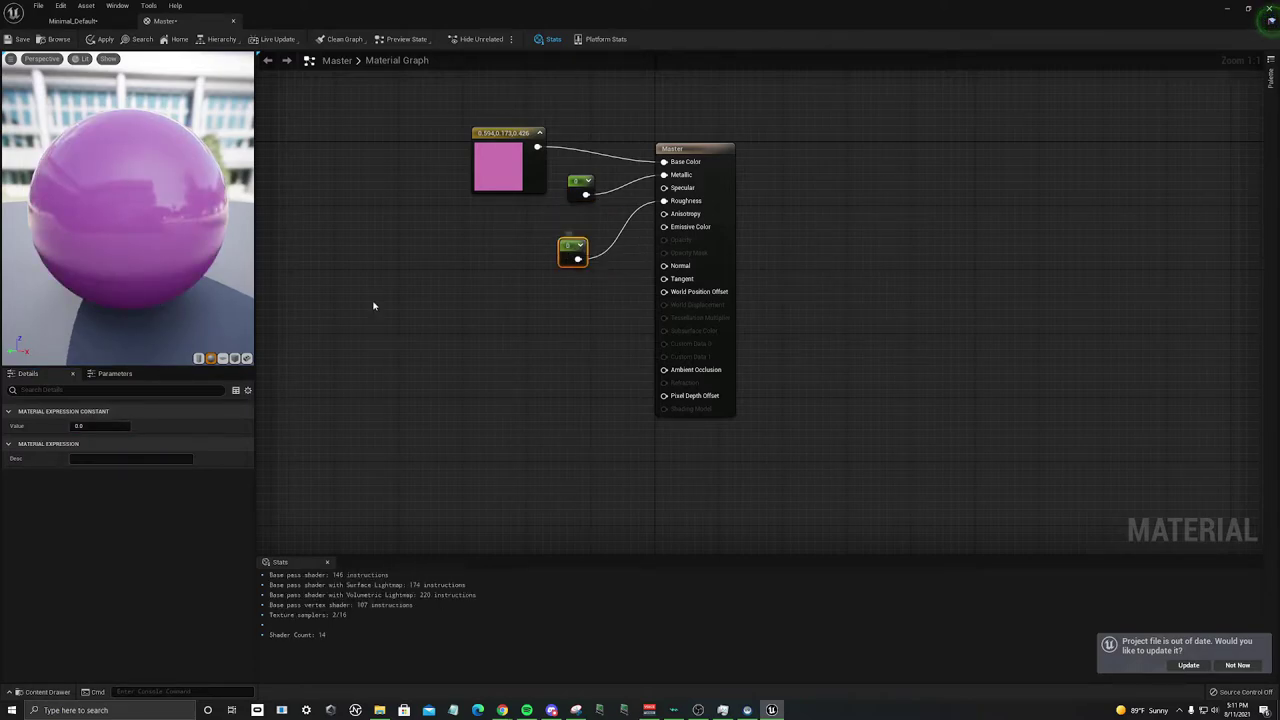
{"action": "left_click", "coordinate": [100, 426]}
{"action": "type", "text": "0.5"}
{"action": "key", "text": "Return"}
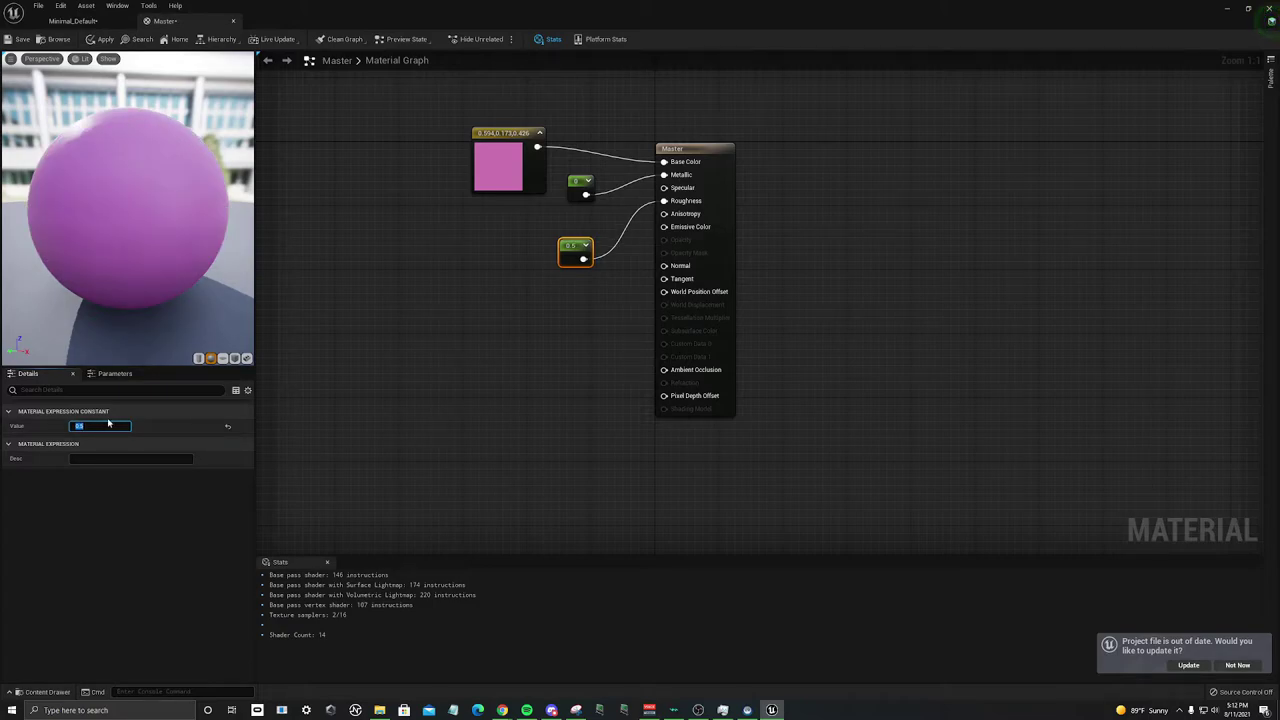
Step: Add a Constant node connected to Emissive Color, and move the Roughness and Emissive constants closer beneath the Metallic one
{"action": "left_click", "coordinate": [555, 293]}
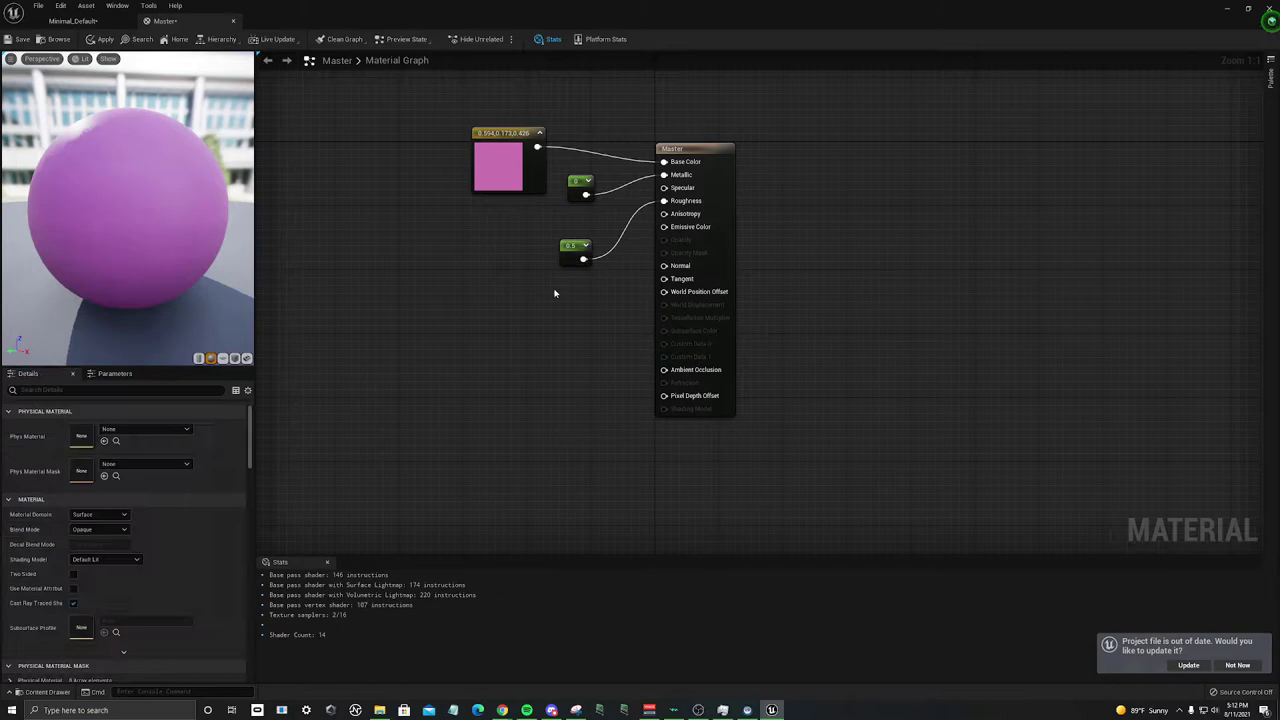
{"action": "left_click", "coordinate": [557, 295]}
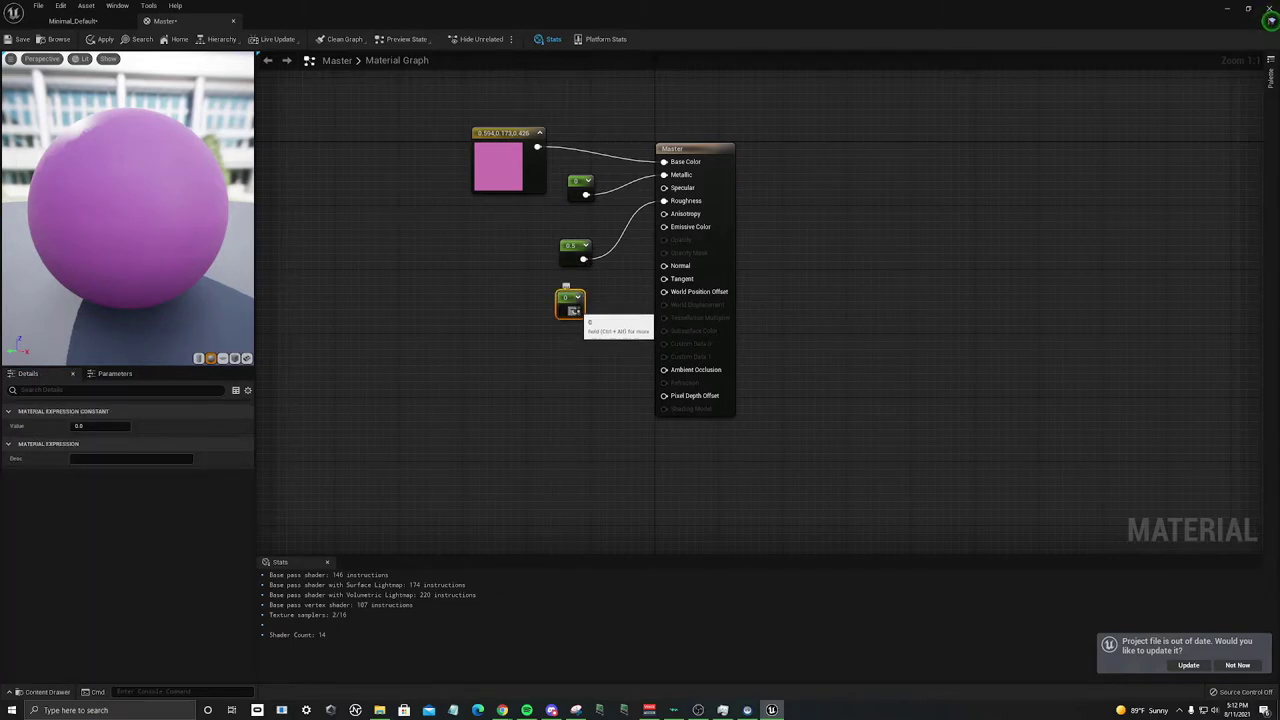
{"action": "left_click_drag", "start_coordinate": [575, 310], "coordinate": [664, 227]}
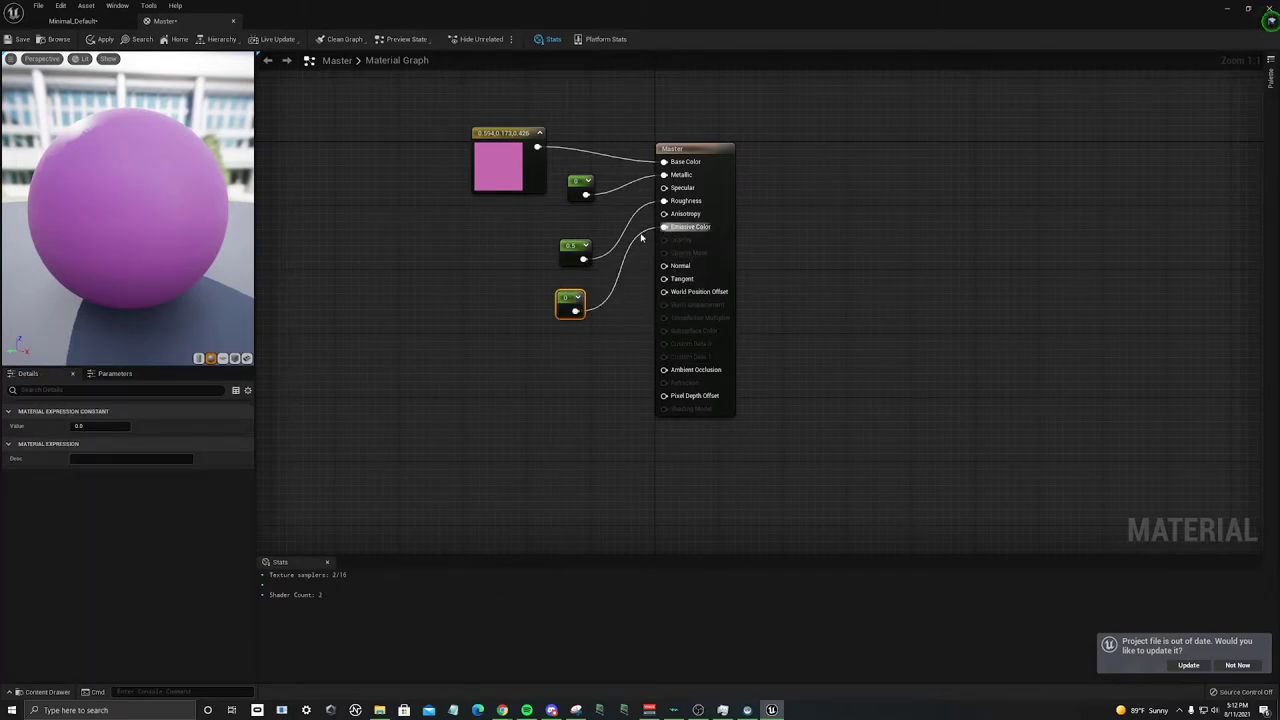
{"action": "left_click_drag", "start_coordinate": [575, 250], "coordinate": [568, 225]}
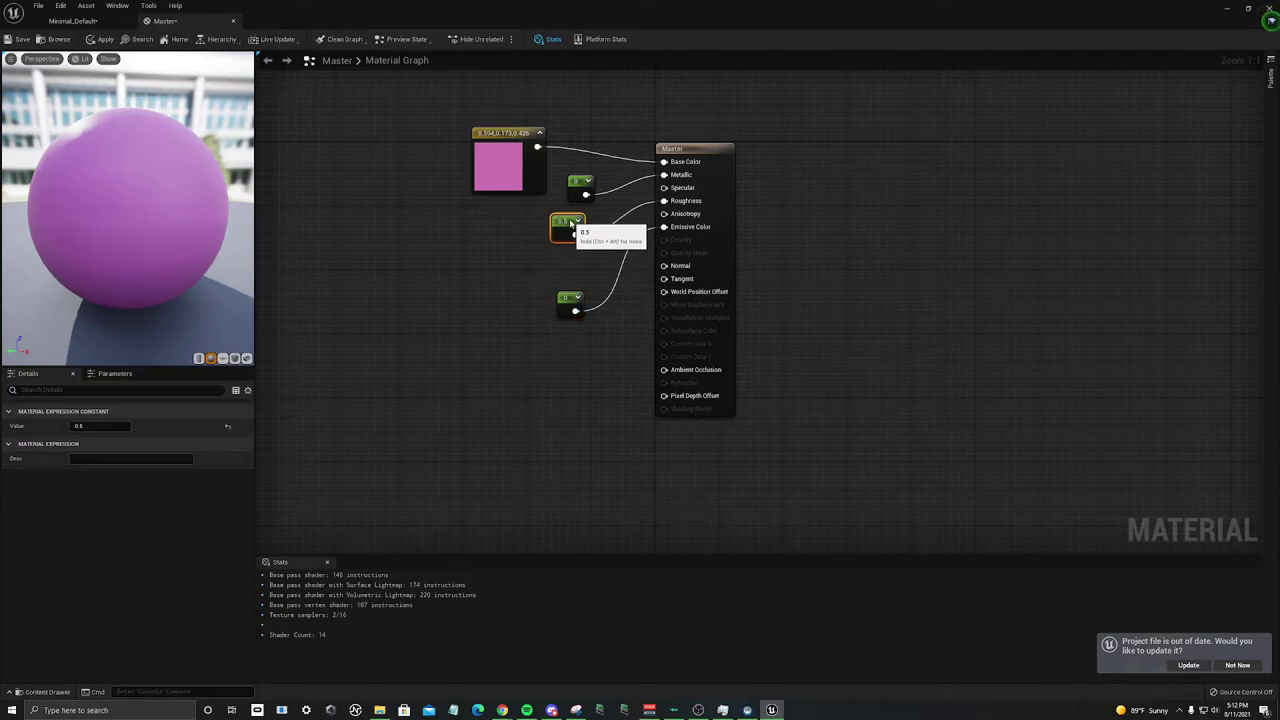
{"action": "left_click_drag", "start_coordinate": [572, 298], "coordinate": [563, 265]}
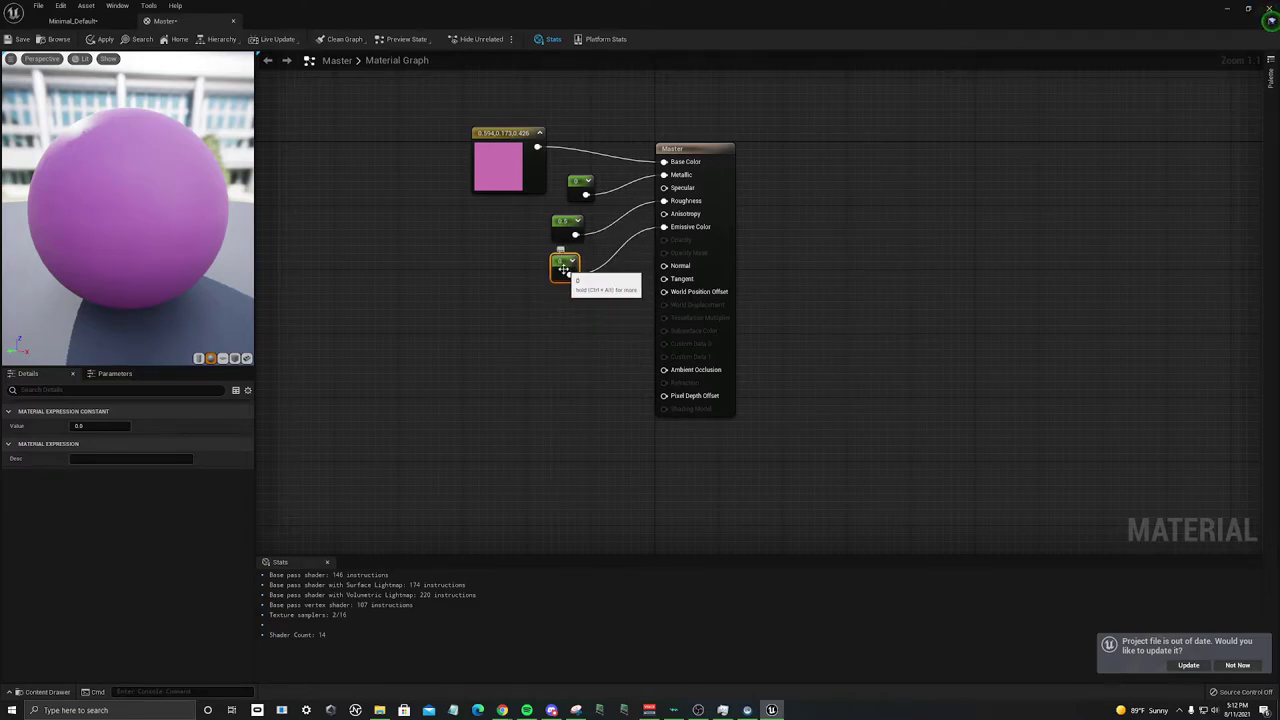
Step: Set the Emissive Color constant's value to 1
{"action": "left_click", "coordinate": [105, 426]}
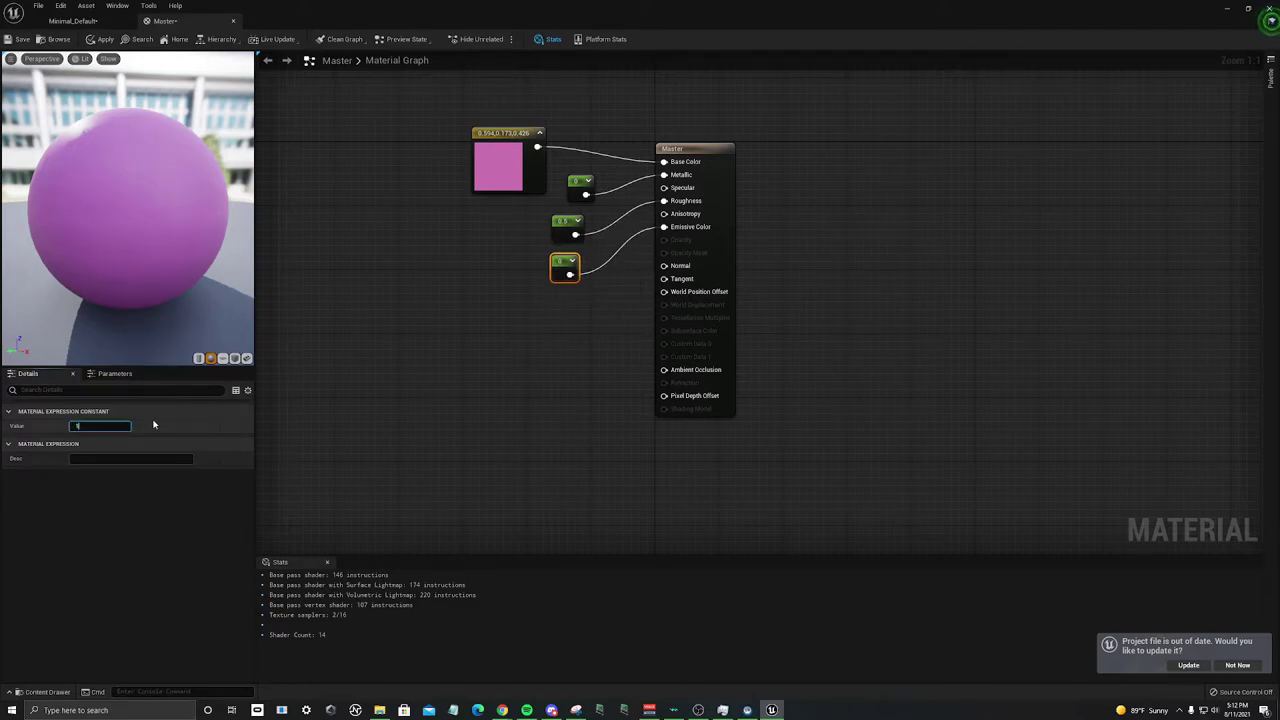
{"action": "type", "text": "1"}
{"action": "key", "text": "Return"}
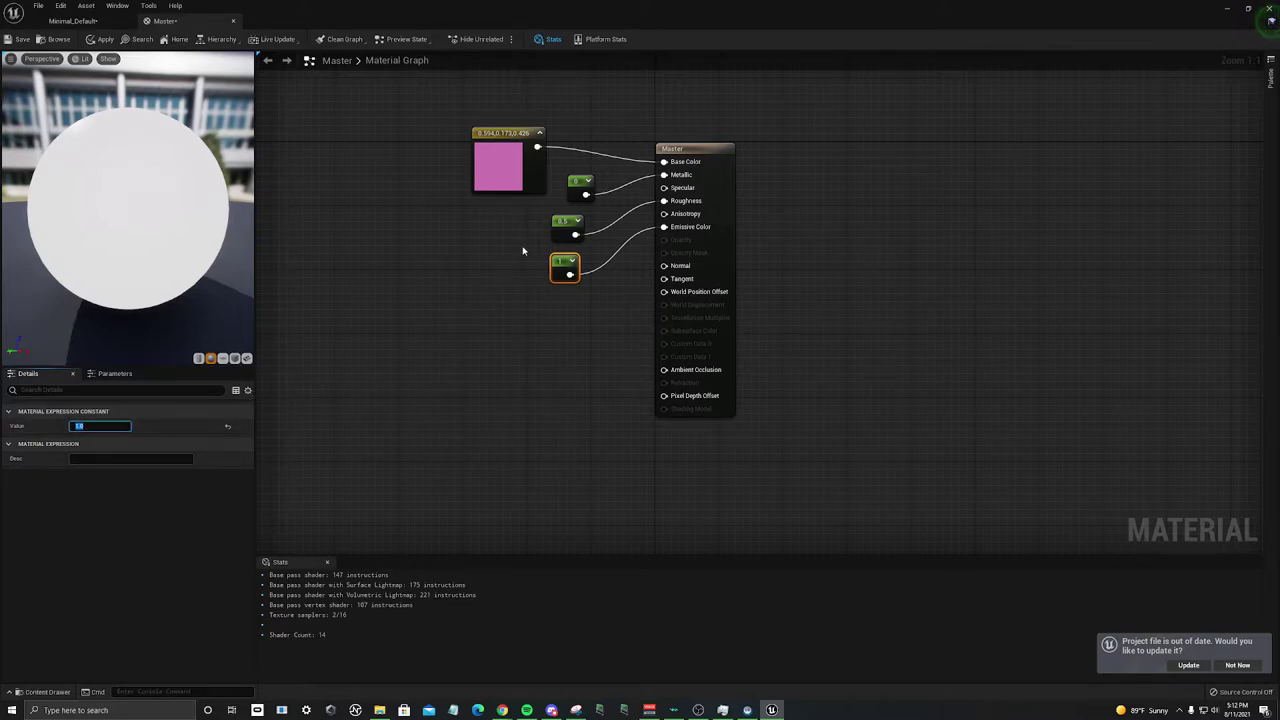
Step: Add a Multiply node combining the pink colour as A and the emissive constant as B, and feed it into Emissive Color
{"action": "left_click_drag", "start_coordinate": [560, 261], "coordinate": [495, 268]}
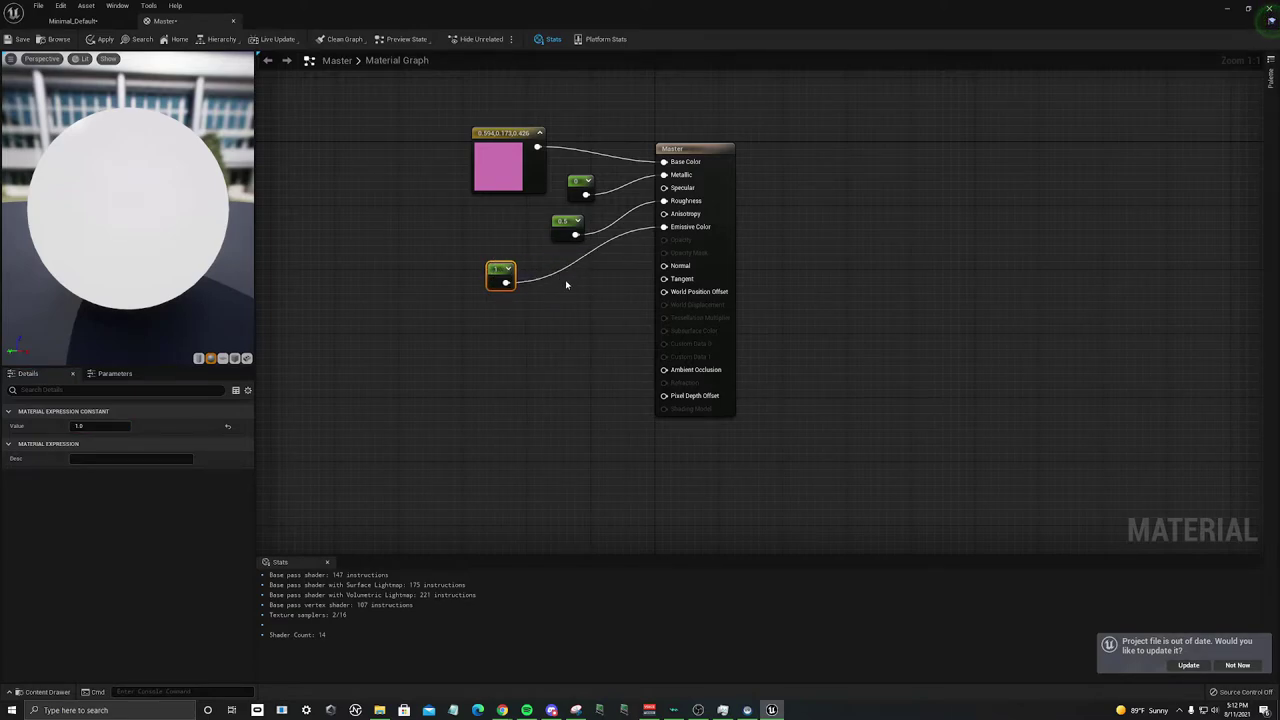
{"action": "left_click", "coordinate": [565, 283]}
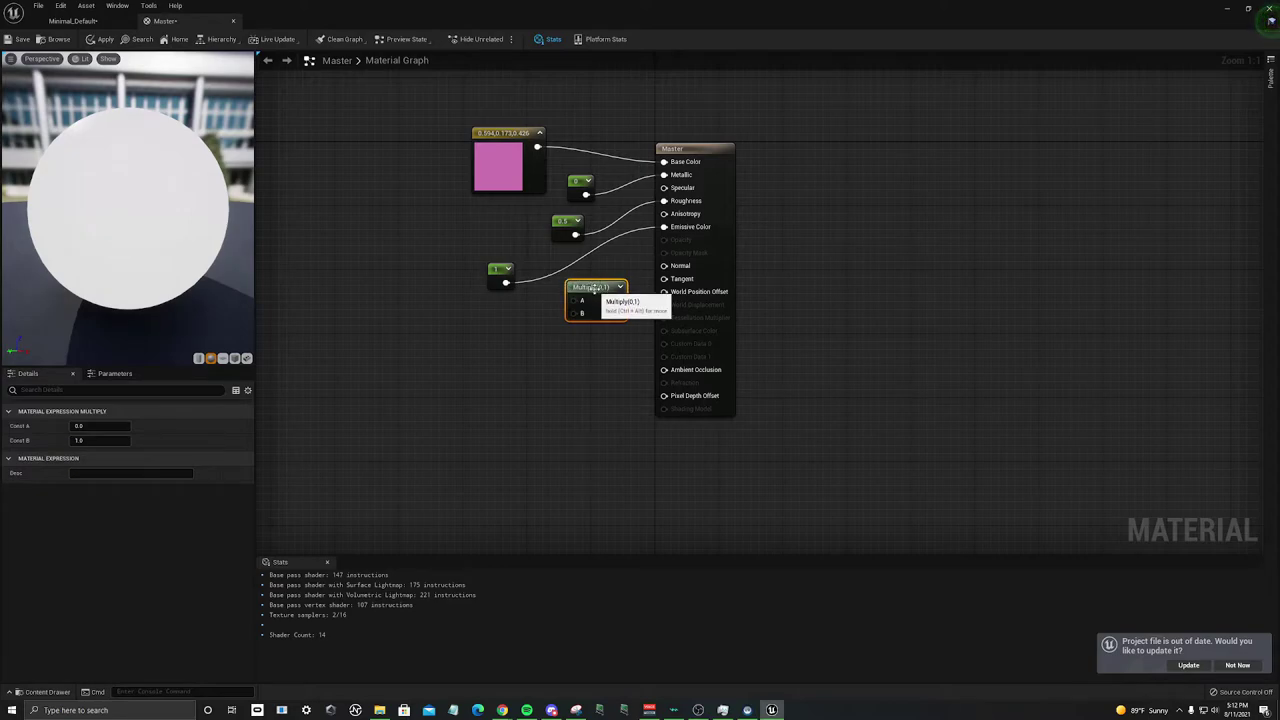
{"action": "left_click_drag", "start_coordinate": [594, 287], "coordinate": [585, 269]}
{"action": "left_click_drag", "start_coordinate": [505, 282], "coordinate": [566, 295]}
{"action": "left_click_drag", "start_coordinate": [537, 147], "coordinate": [664, 227]}
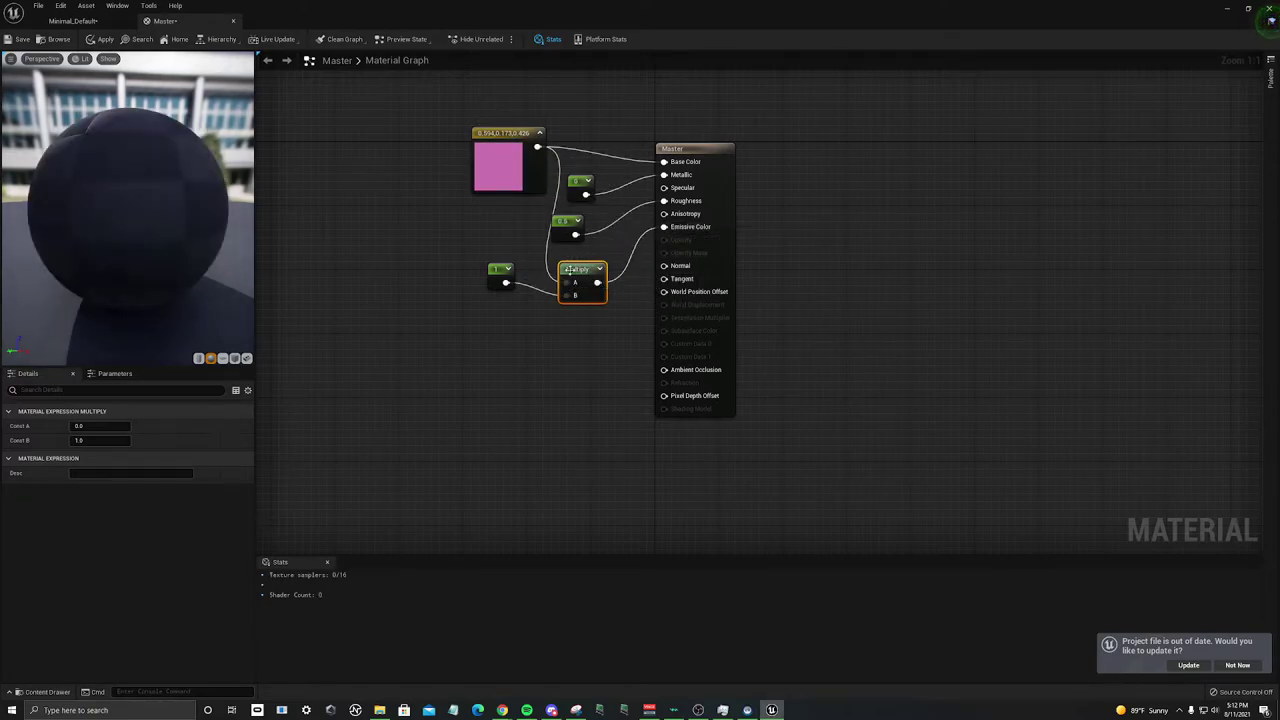
{"action": "left_click_drag", "start_coordinate": [581, 269], "coordinate": [565, 261]}
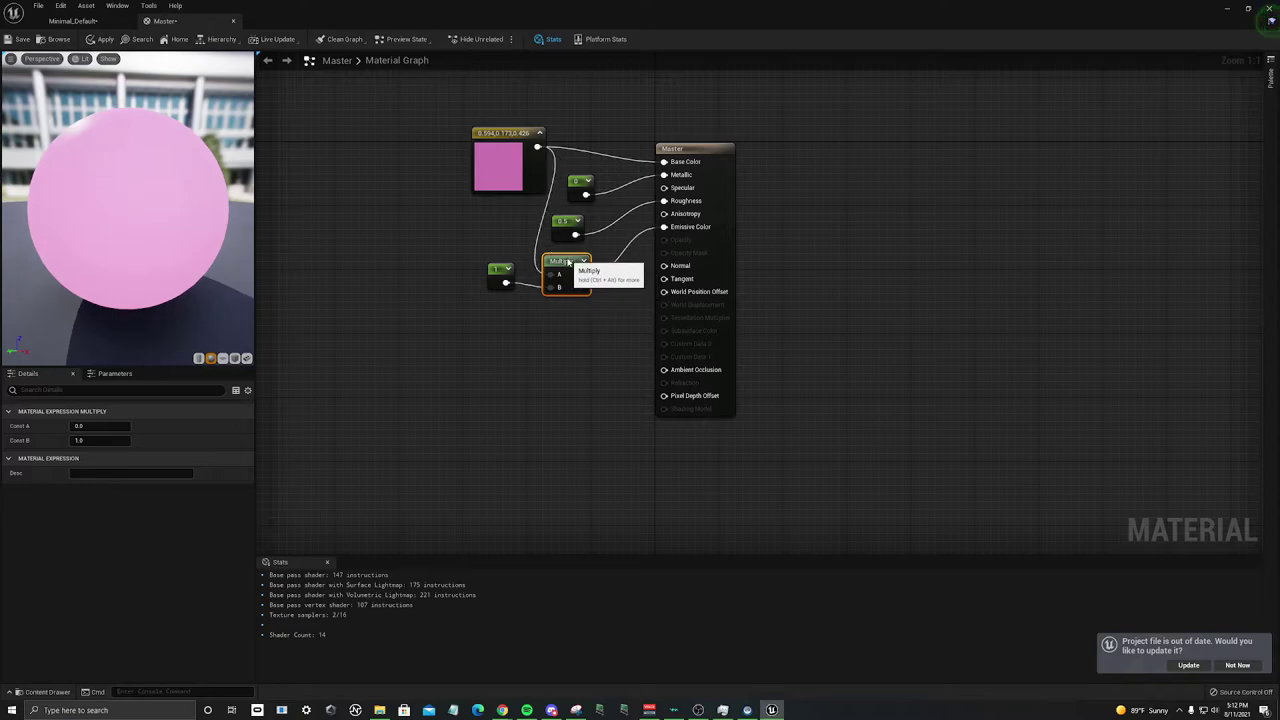
Step: Preview the emissive strength constant at 2, and turn the glow off by setting it to 0
{"action": "left_click", "coordinate": [498, 269]}
{"action": "left_click", "coordinate": [114, 426]}
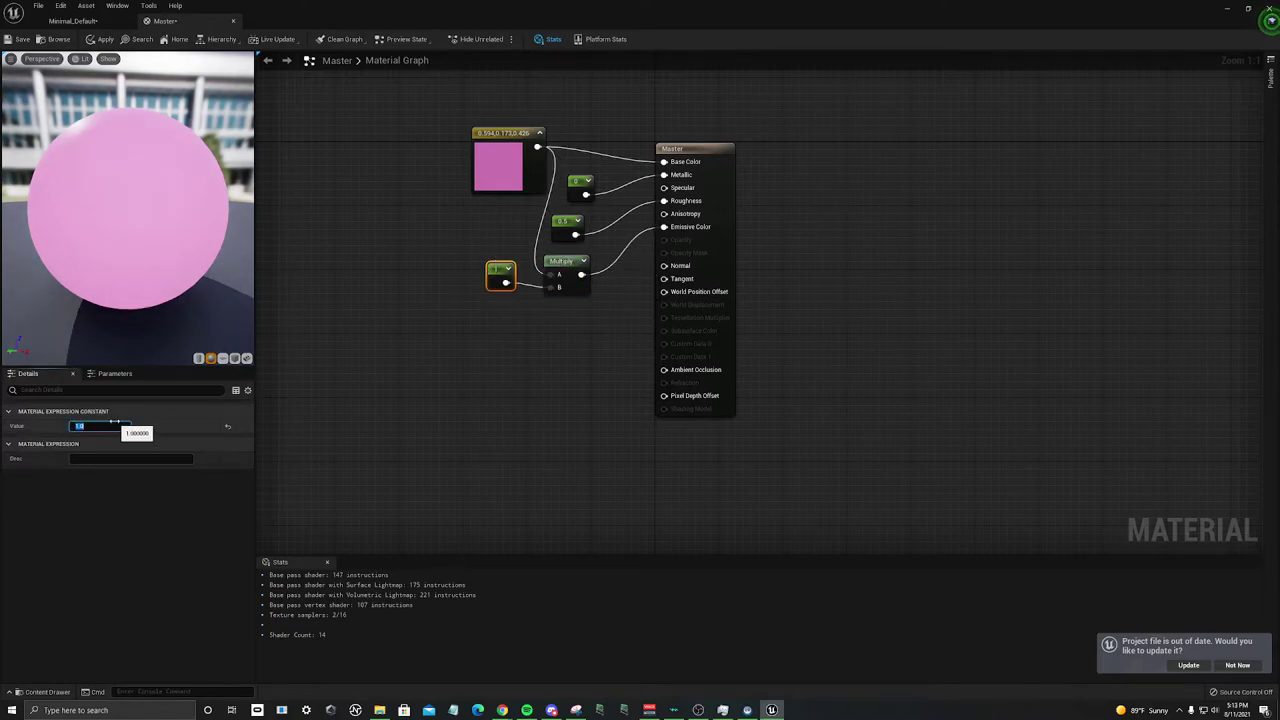
{"action": "type", "text": "2"}
{"action": "key", "text": "Return"}
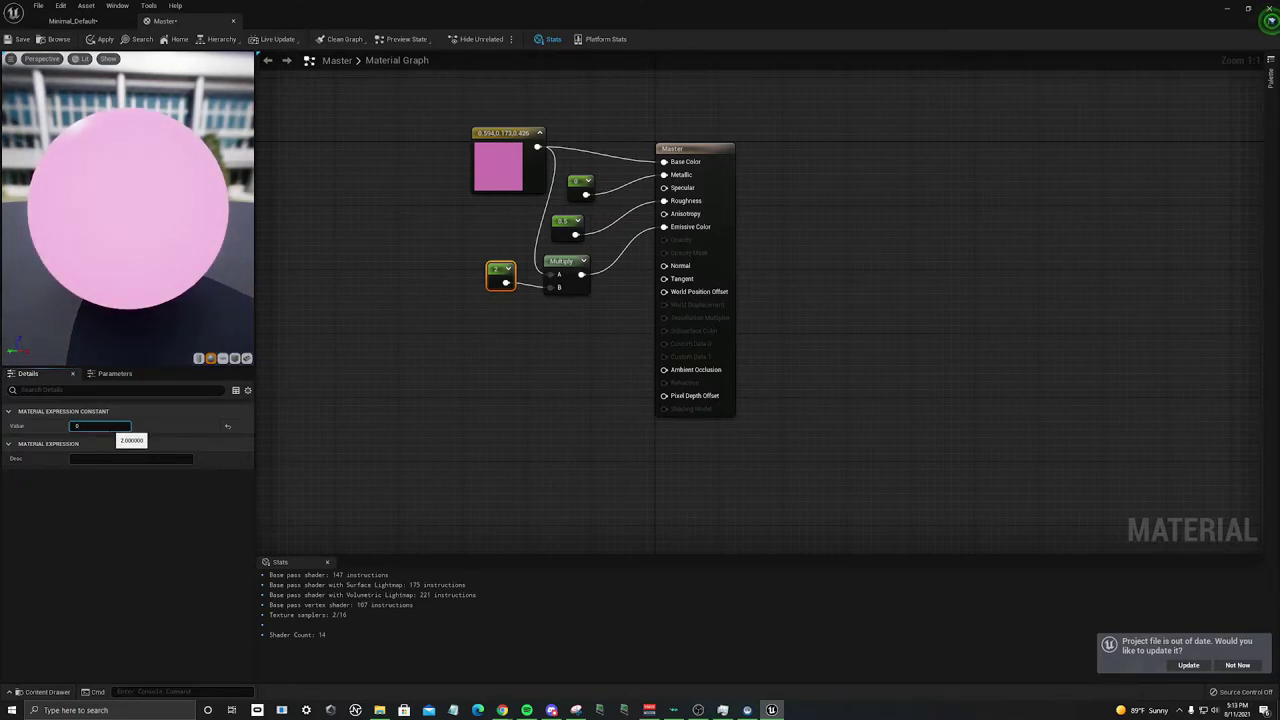
{"action": "type", "text": "0"}
{"action": "key", "text": "Return"}
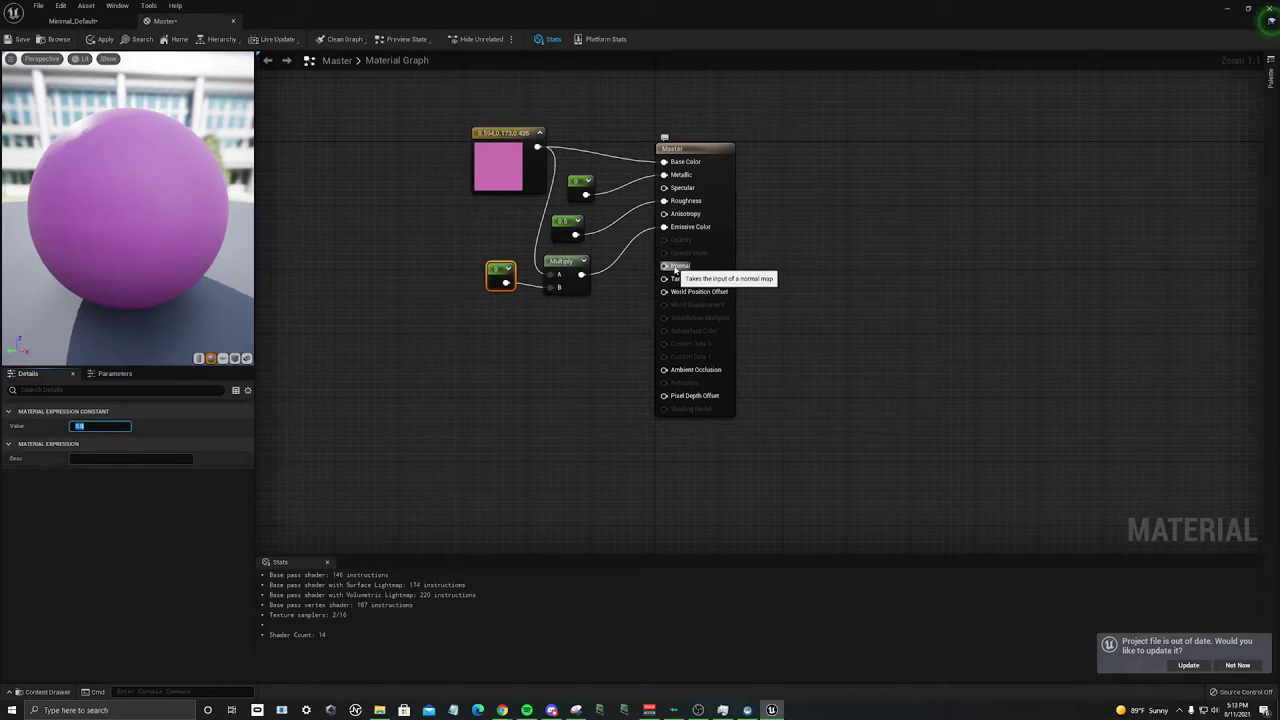
Step: Add a Constant3Vector node below the Multiply node and set its colour to pure blue (0,0,1)
{"action": "right_click", "coordinate": [557, 334]}
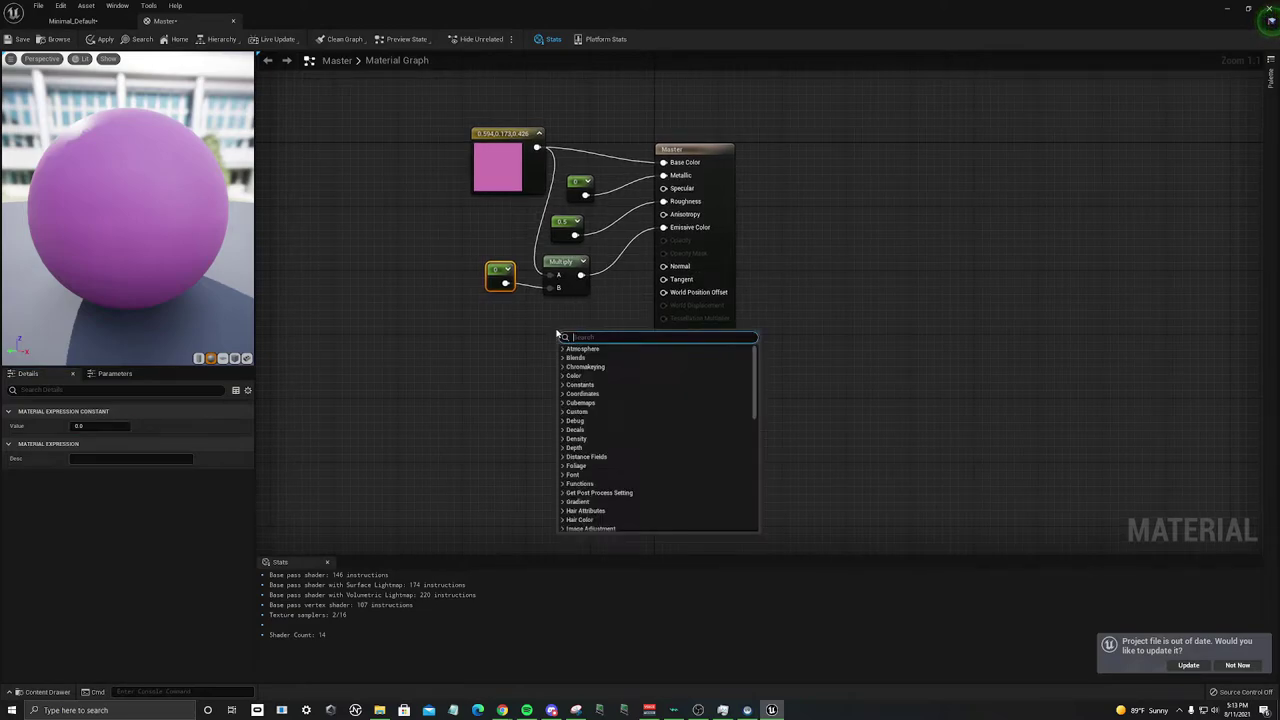
{"action": "type", "text": "cons"}
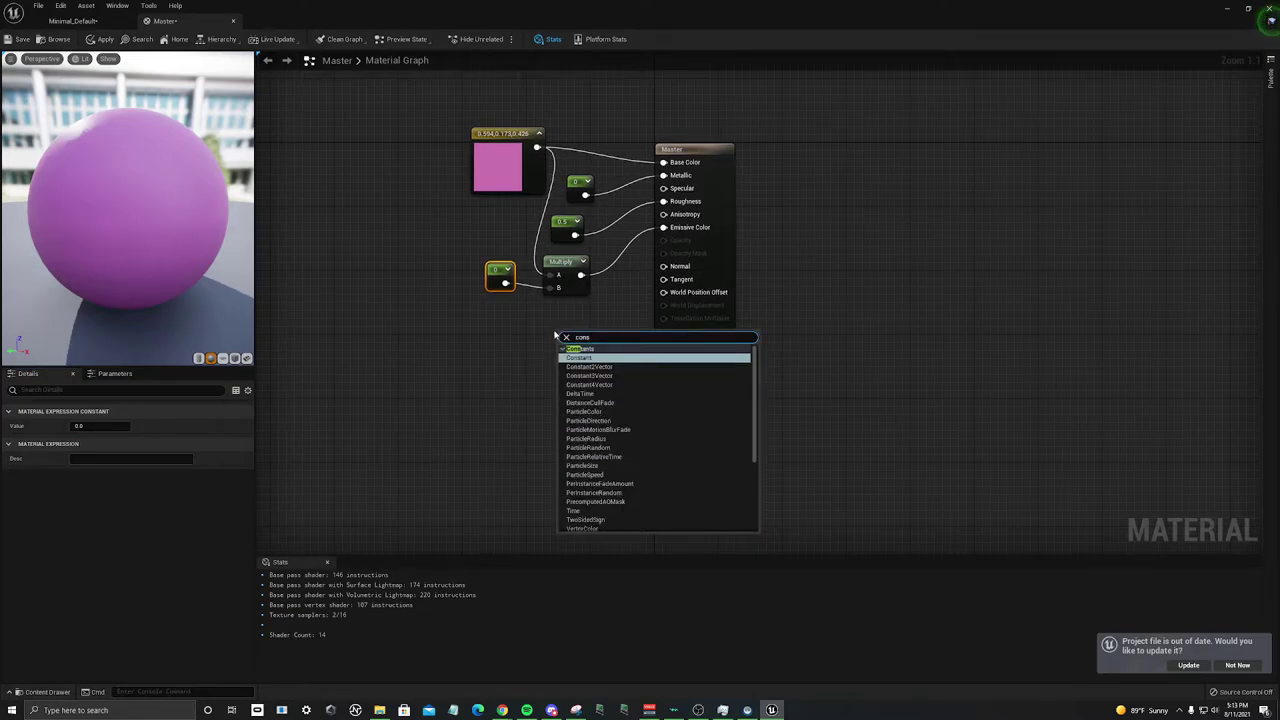
{"action": "left_click", "coordinate": [598, 375]}
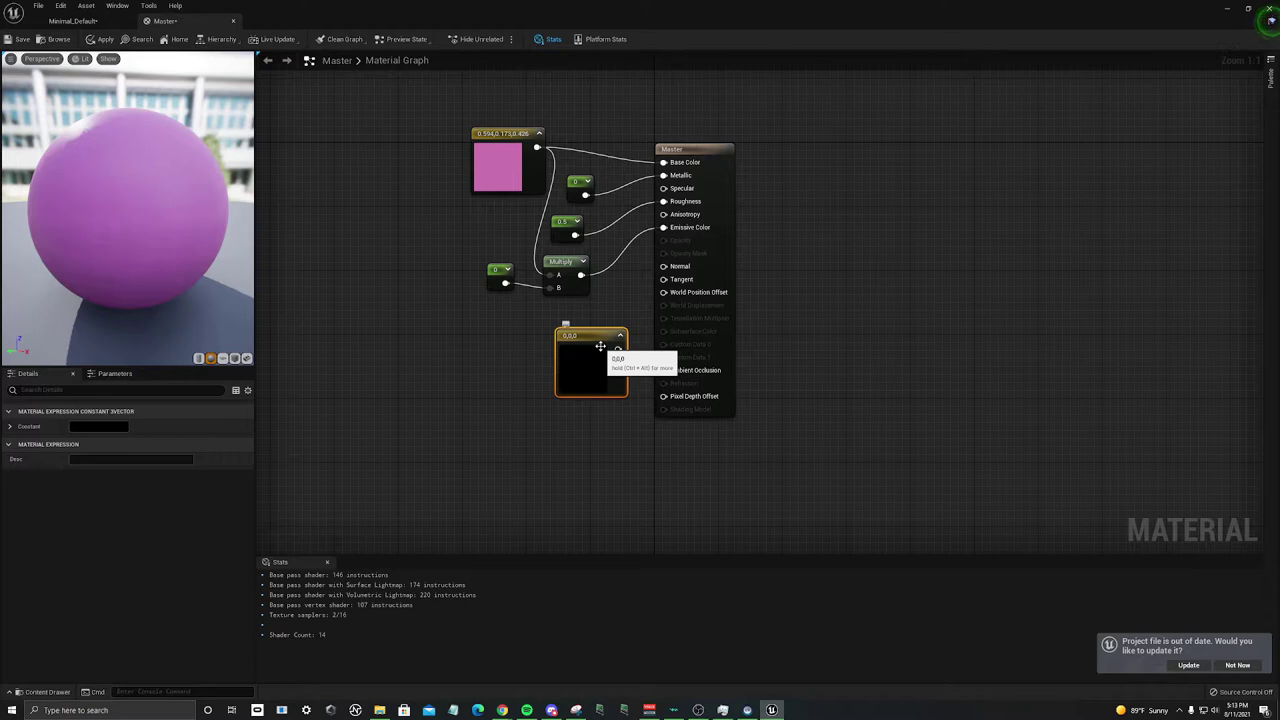
{"action": "double_click", "coordinate": [599, 350]}
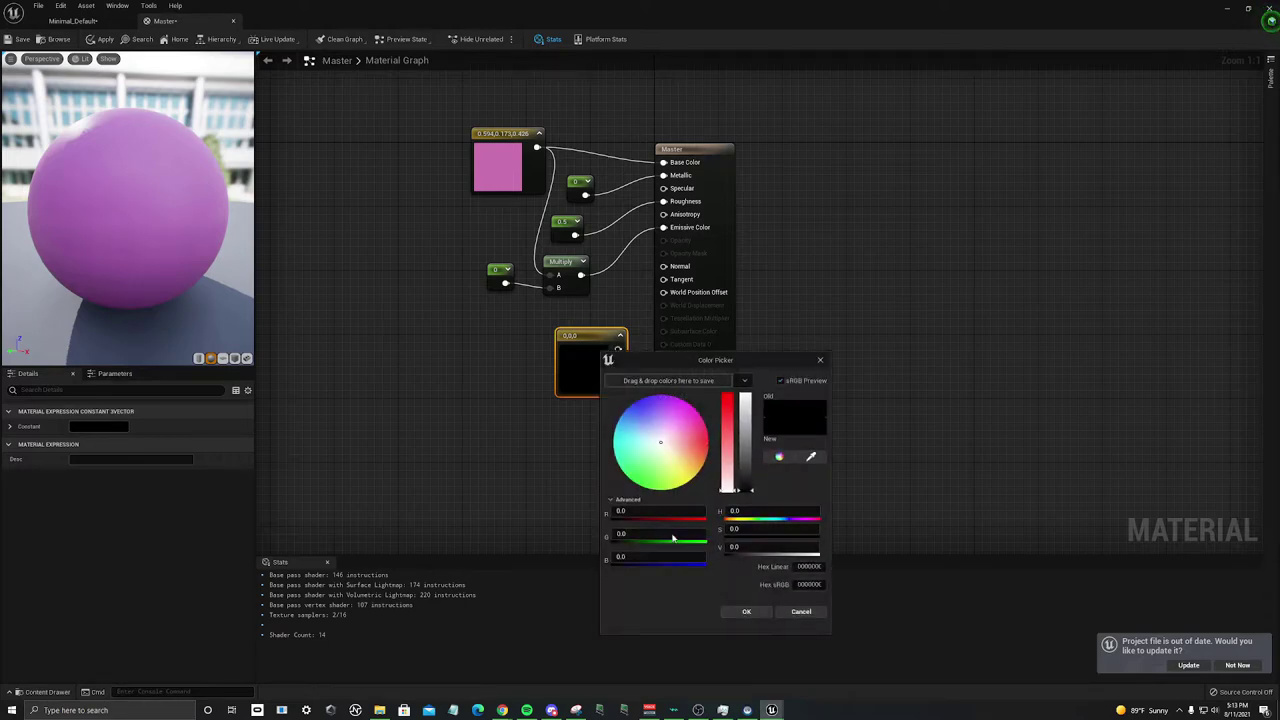
{"action": "left_click_drag", "start_coordinate": [660, 556], "coordinate": [714, 556]}
{"action": "left_click", "coordinate": [745, 611]}
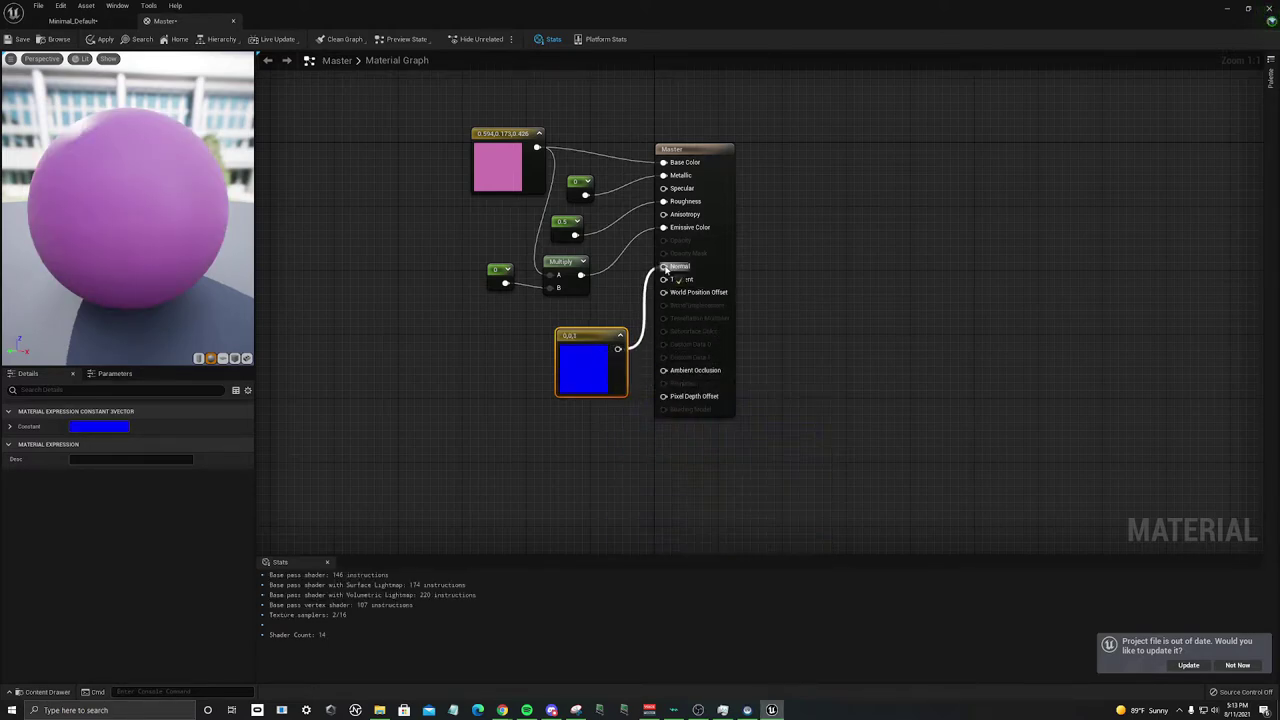
Step: Apply the Master material with the blue vector feeding Normal, and open its material instance Master_Inst
{"action": "left_click", "coordinate": [101, 39]}
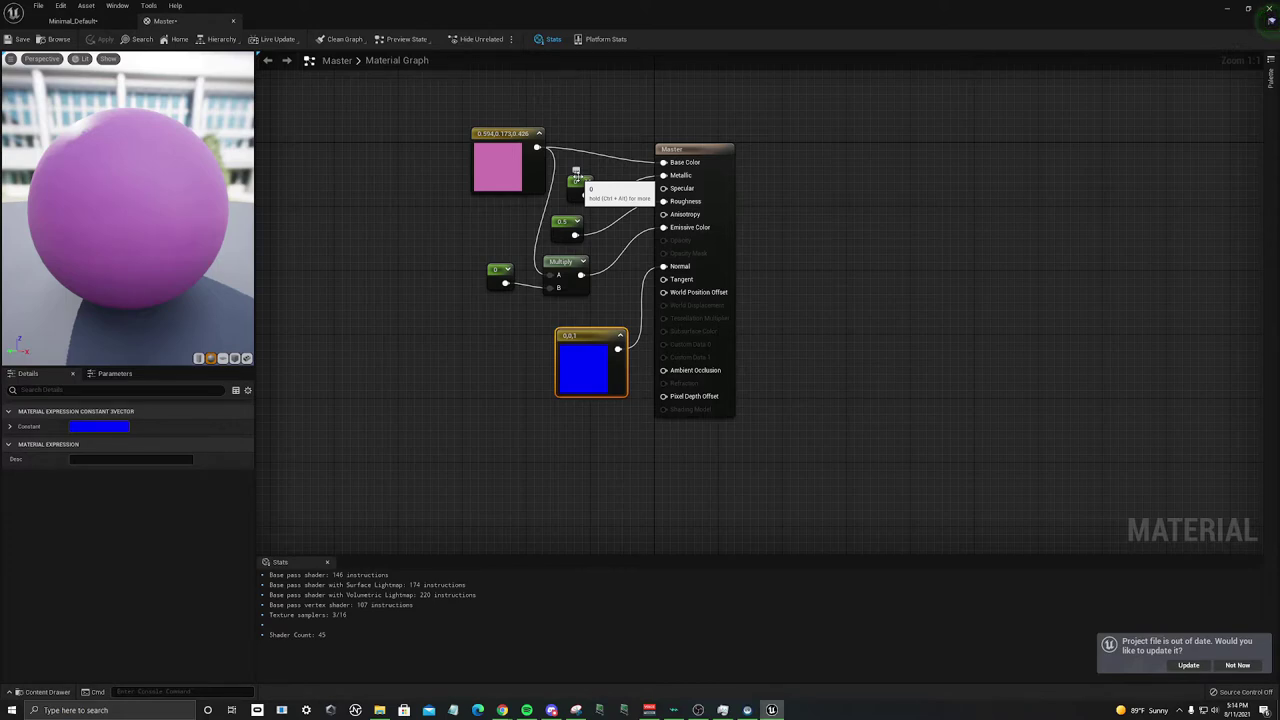
{"action": "left_click", "coordinate": [73, 21]}
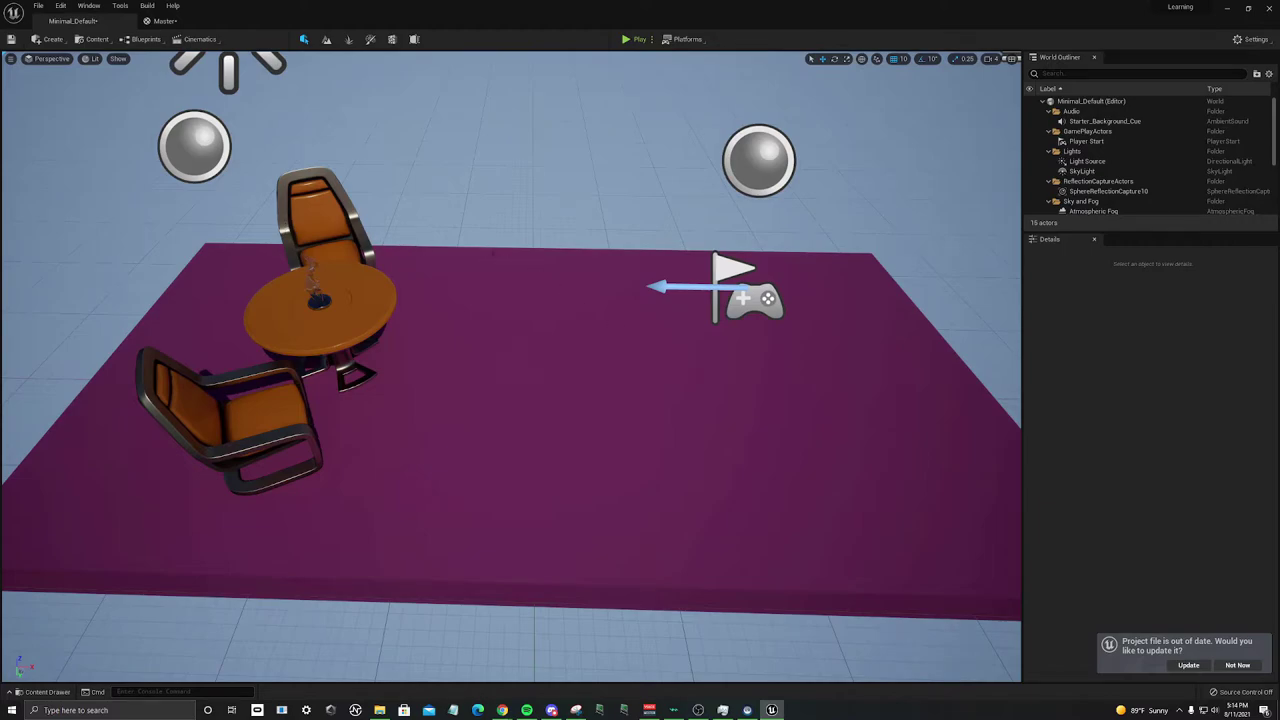
{"action": "left_click", "coordinate": [500, 538]}
{"action": "left_click", "coordinate": [45, 691]}
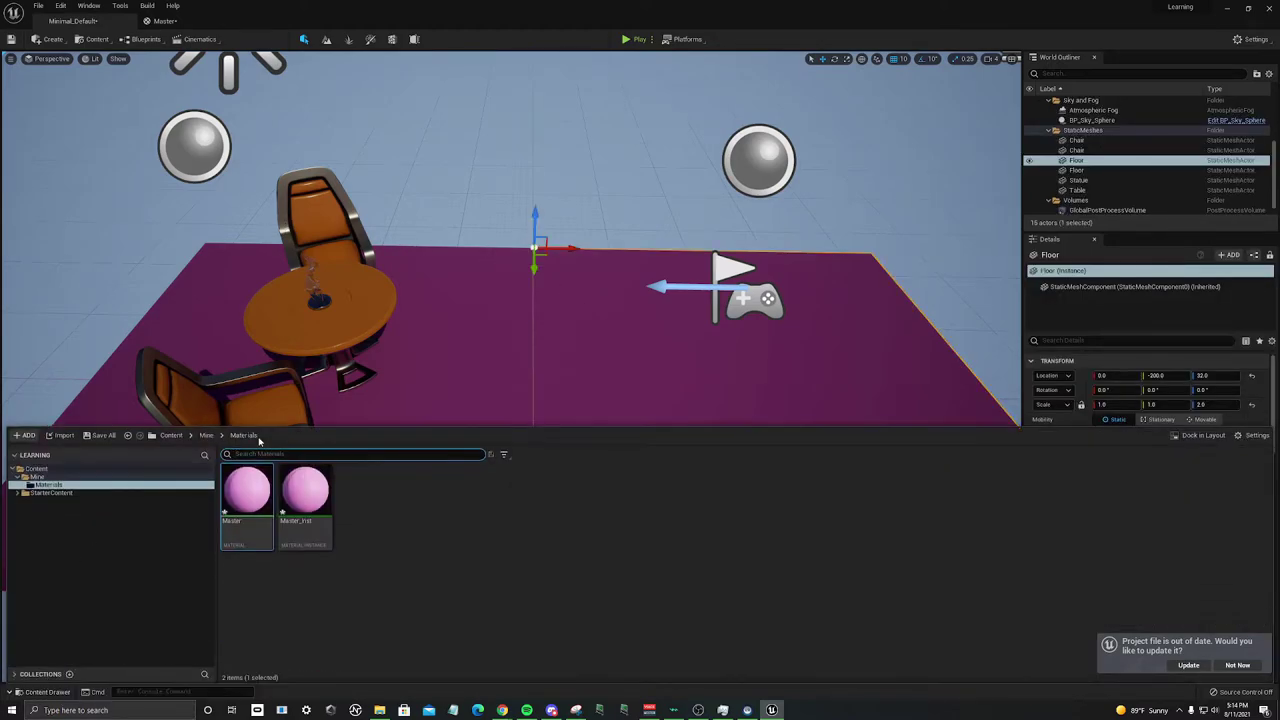
{"action": "double_click", "coordinate": [306, 492]}
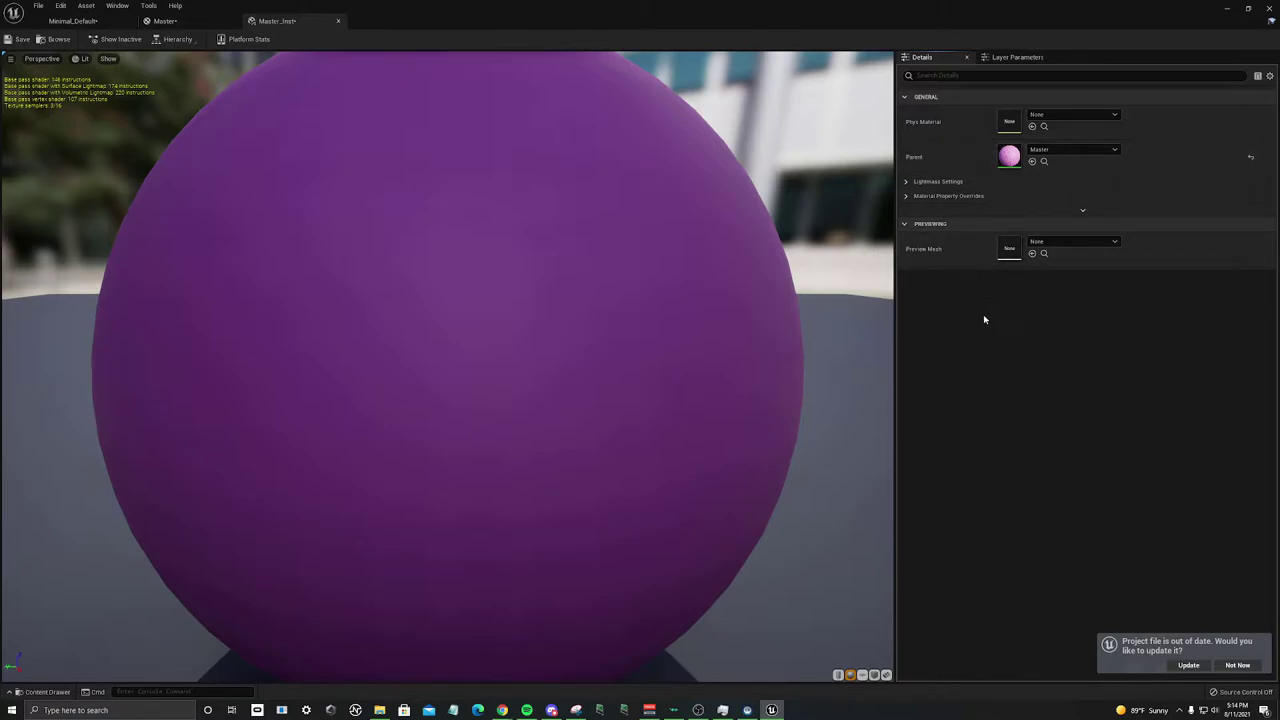
Step: Convert the pink colour constant in the Master graph to a parameter named Tint, move it clear of the other nodes, and apply
{"action": "left_click", "coordinate": [165, 21]}
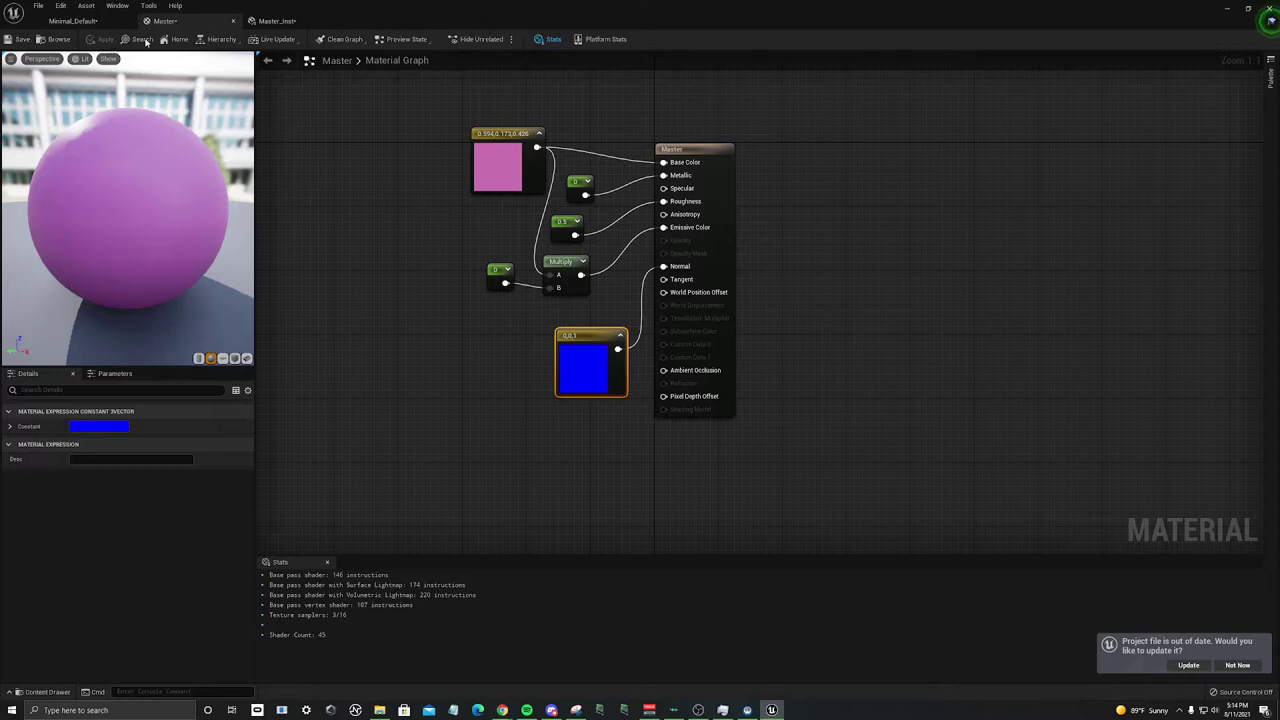
{"action": "right_click", "coordinate": [506, 134]}
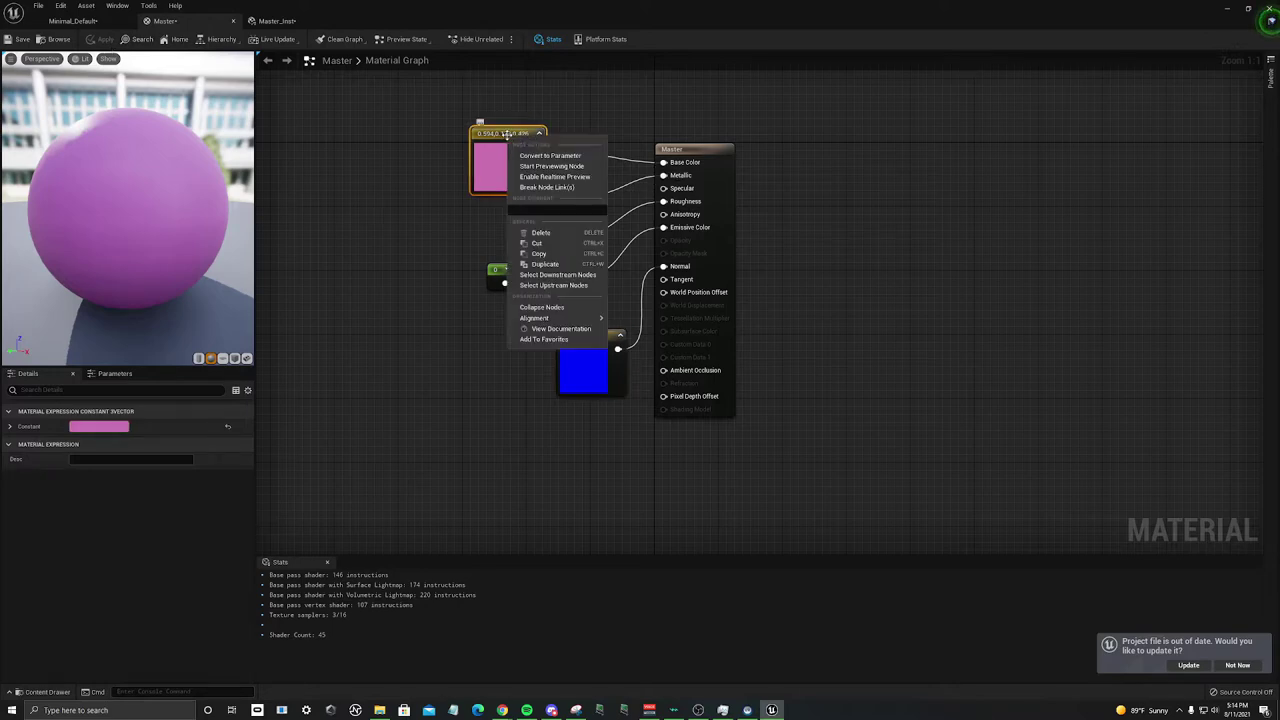
{"action": "left_click", "coordinate": [556, 155]}
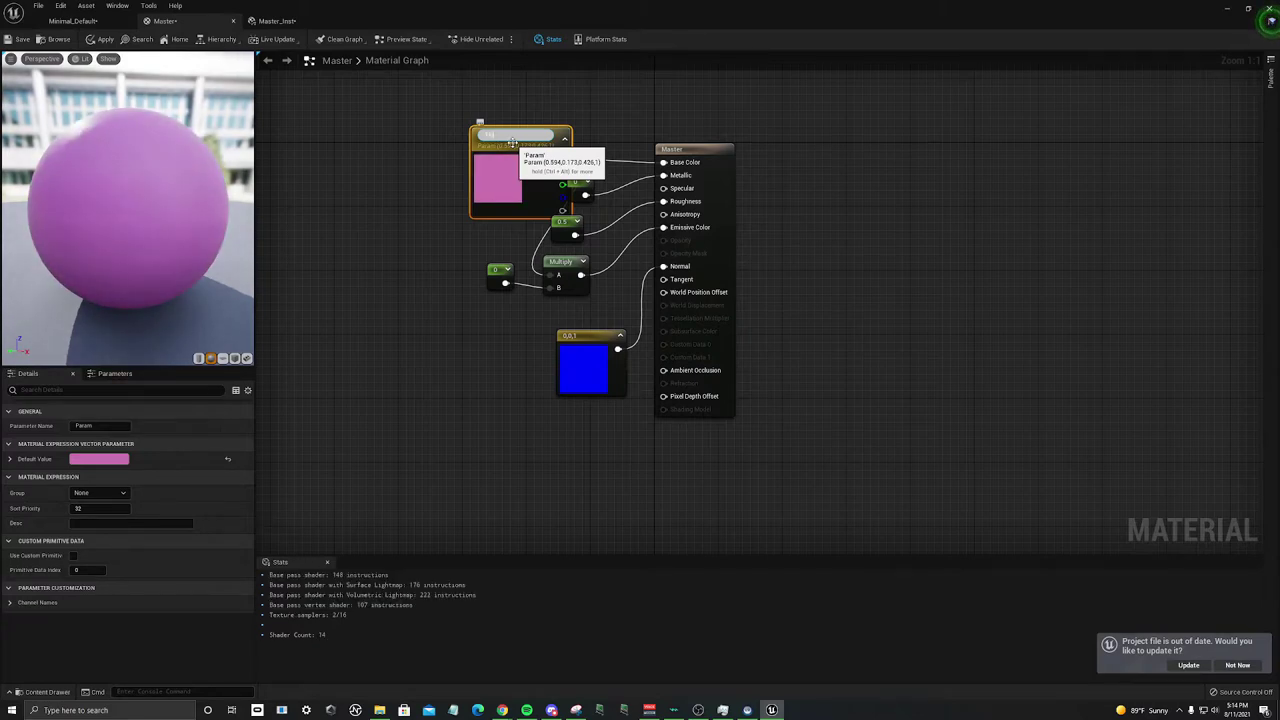
{"action": "left_click", "coordinate": [534, 111]}
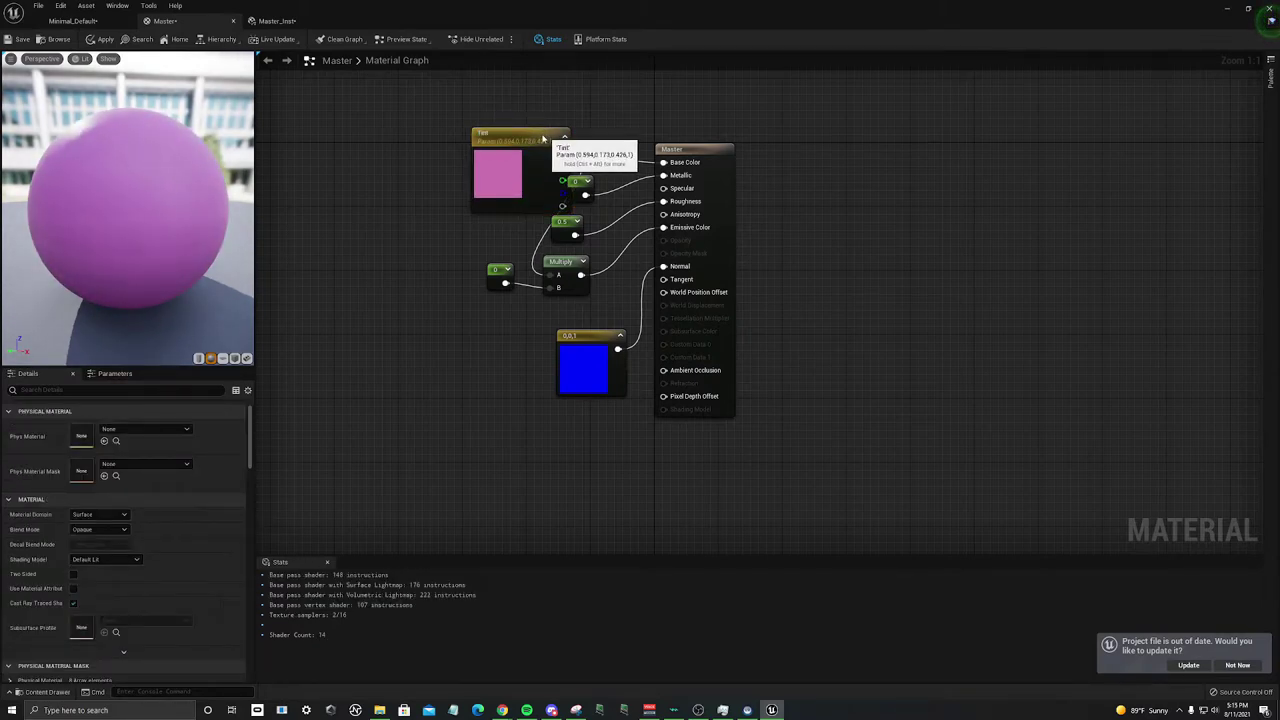
{"action": "left_click_drag", "start_coordinate": [543, 138], "coordinate": [491, 109]}
{"action": "left_click", "coordinate": [101, 39]}
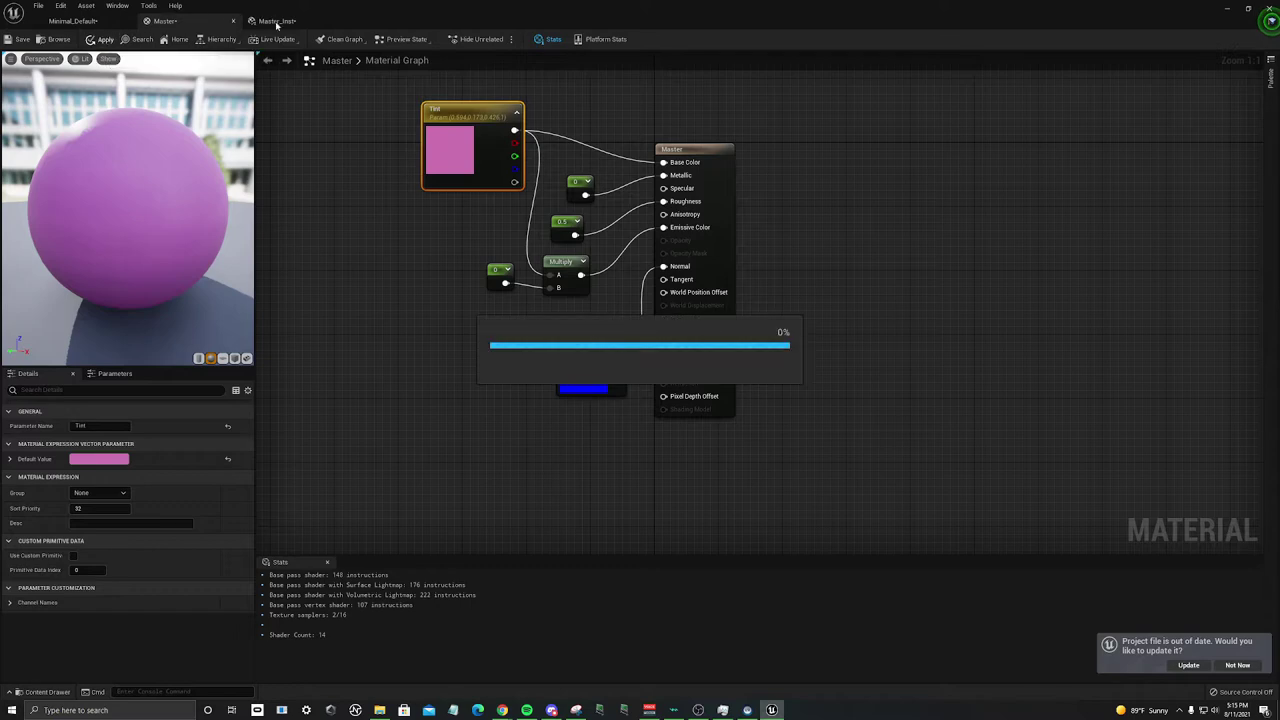
Step: Override the Tint parameter in Master_Inst with a muted, greyer pink
{"action": "left_click", "coordinate": [273, 21]}
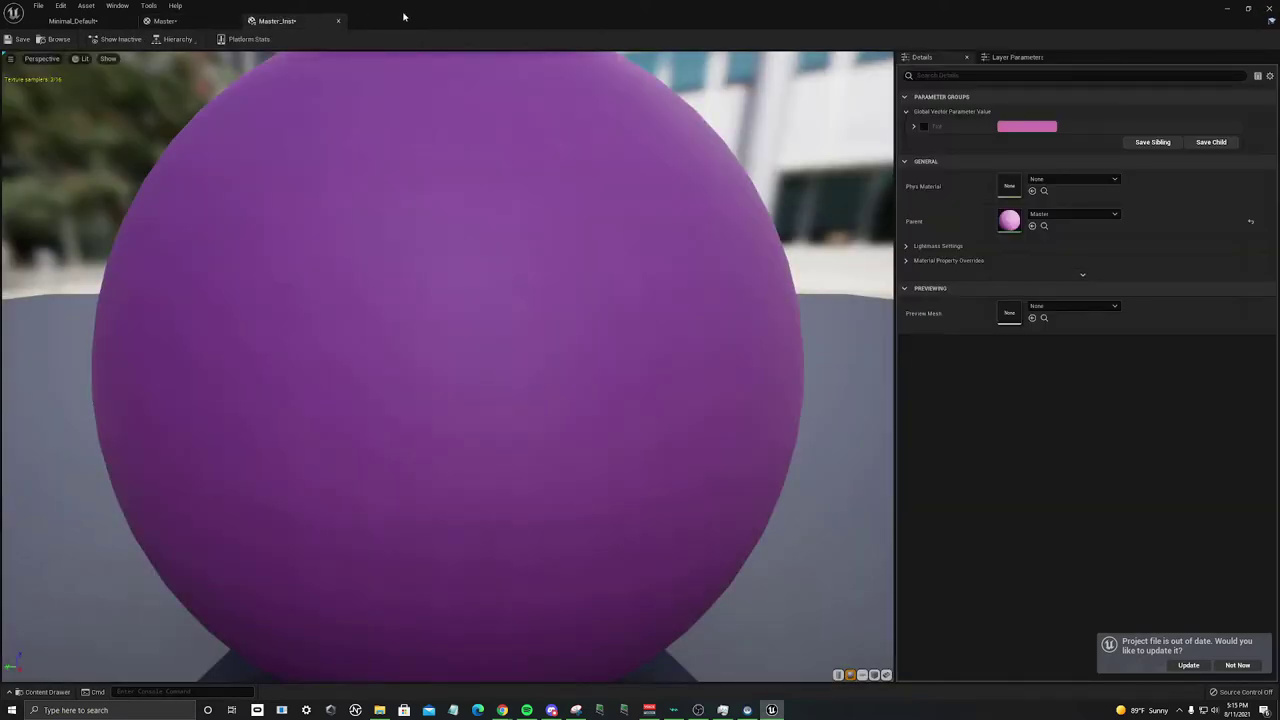
{"action": "left_click", "coordinate": [1010, 127]}
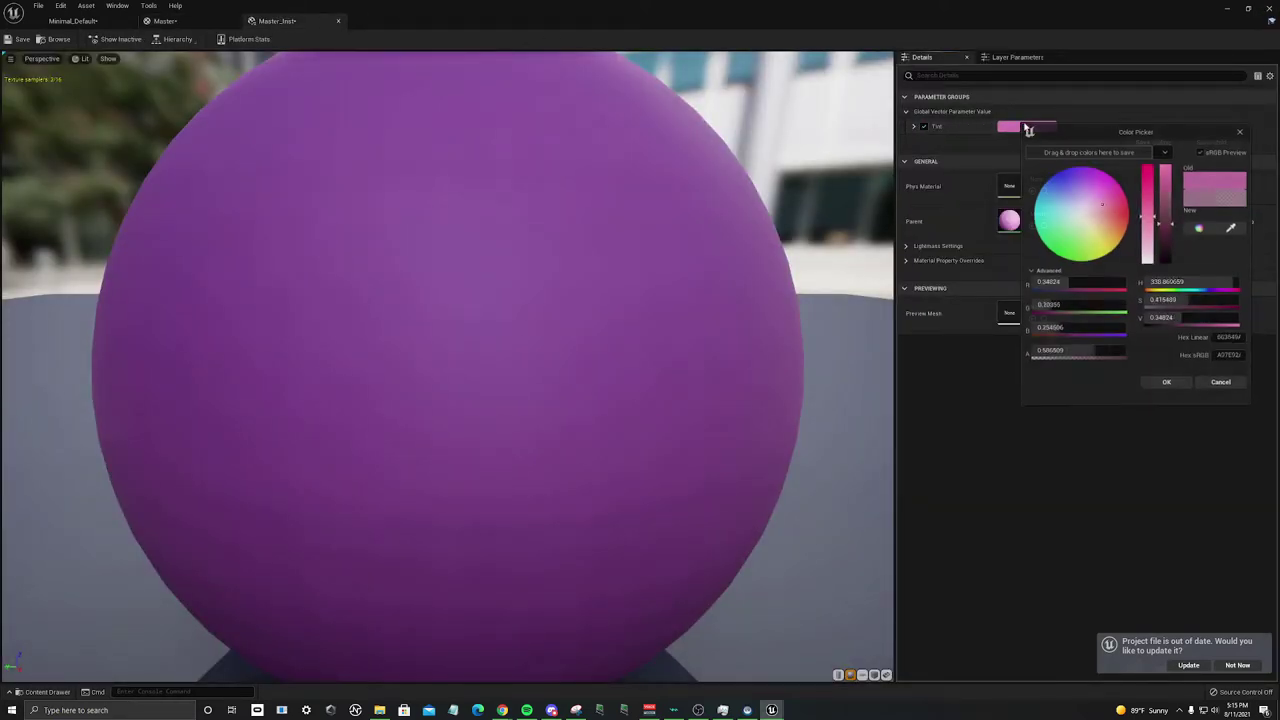
{"action": "left_click_drag", "start_coordinate": [1082, 213], "coordinate": [1107, 205]}
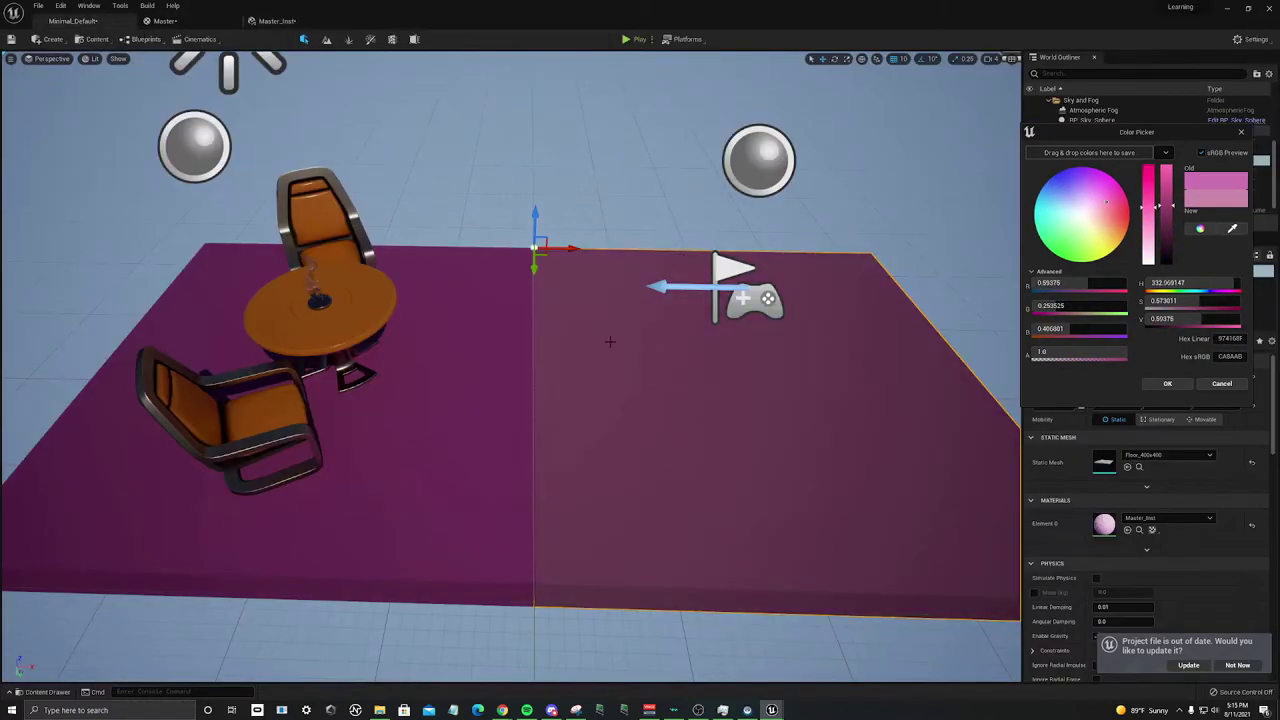
Step: Undock the Master_Inst editor and place it as a floating window over the level so the floor stays in view
{"action": "scroll", "coordinate": [608, 343], "scroll_direction": "down", "scroll_amount": 2}
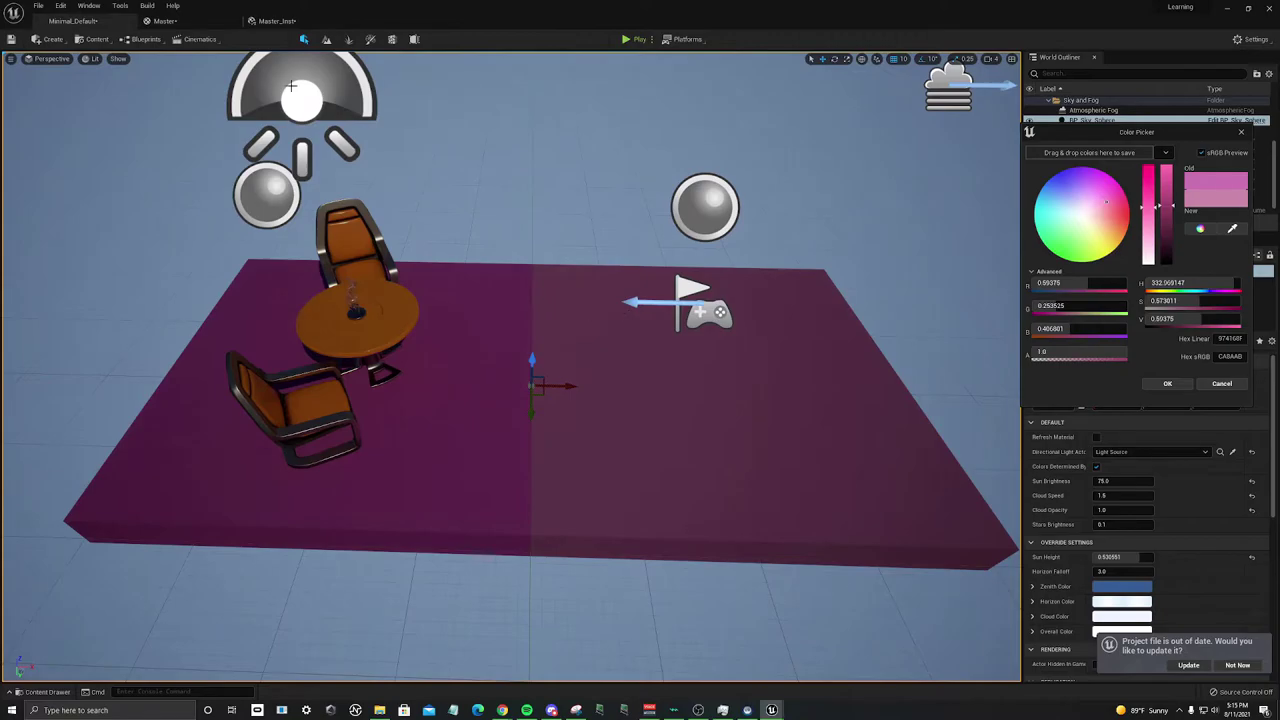
{"action": "left_click_drag", "start_coordinate": [272, 21], "coordinate": [347, 154]}
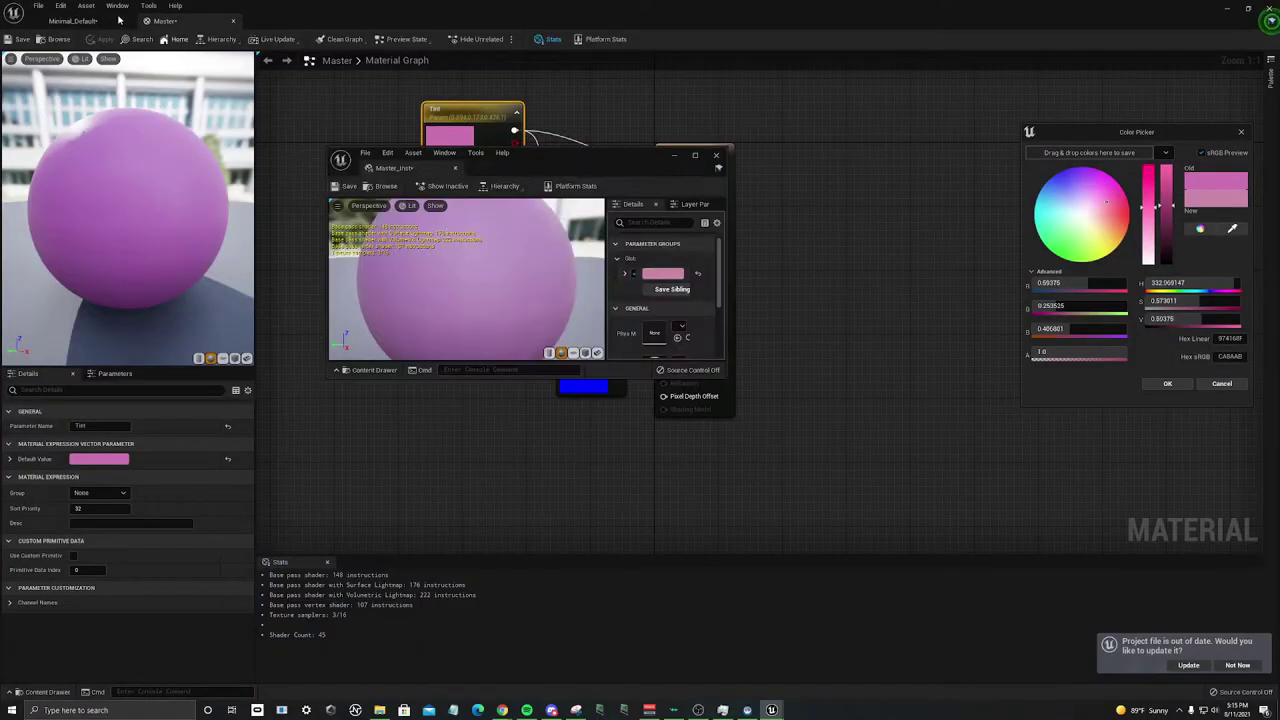
{"action": "left_click", "coordinate": [118, 21]}
{"action": "left_click_drag", "start_coordinate": [553, 164], "coordinate": [850, 415]}
Step: Set the Tint override in Master_Inst to a blue-violet colour and dock its editor back beside the level's tab
{"action": "left_click", "coordinate": [963, 524]}
{"action": "mouse_move", "coordinate": [1034, 517]}
{"action": "left_mouse_down"}
{"action": "mouse_move", "coordinate": [1024, 481]}
{"action": "mouse_move", "coordinate": [1010, 487]}
{"action": "left_mouse_up"}
{"action": "left_click", "coordinate": [1186, 442]}
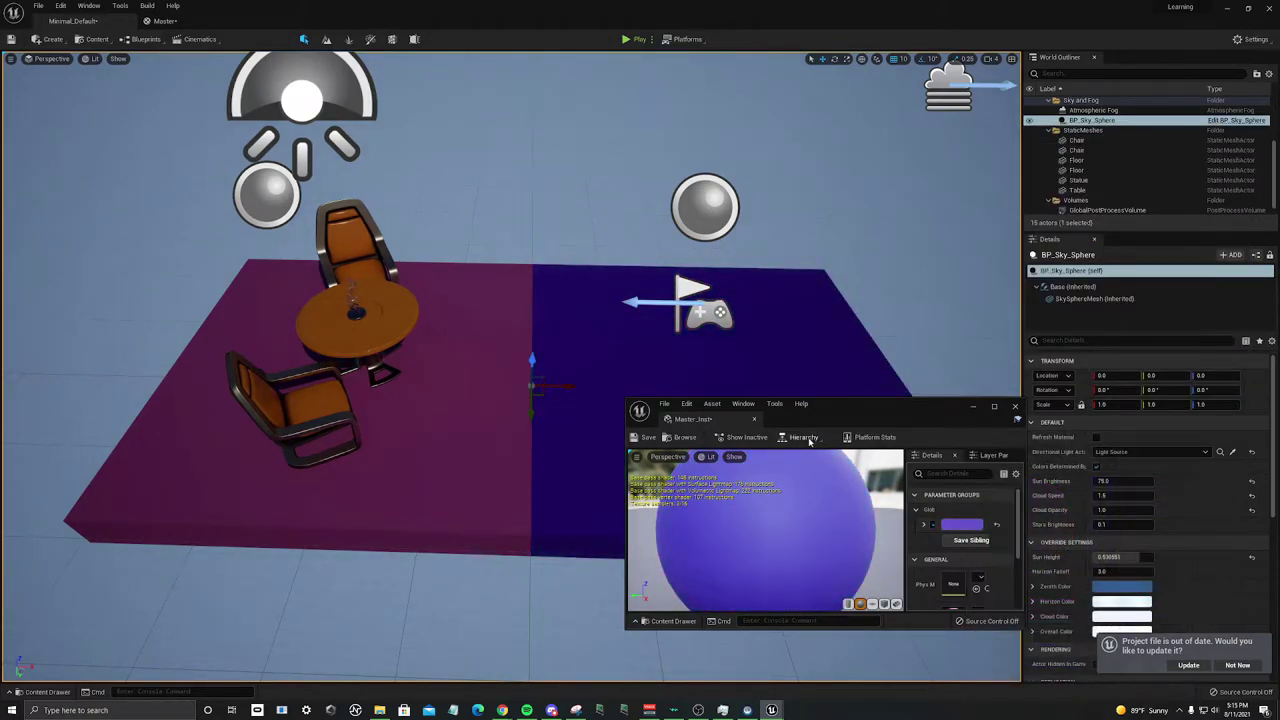
{"action": "left_click_drag", "start_coordinate": [695, 419], "coordinate": [180, 21]}
Step: Convert the constant feeding Metallic in the Master graph to a parameter named Metallic
{"action": "left_click", "coordinate": [272, 21]}
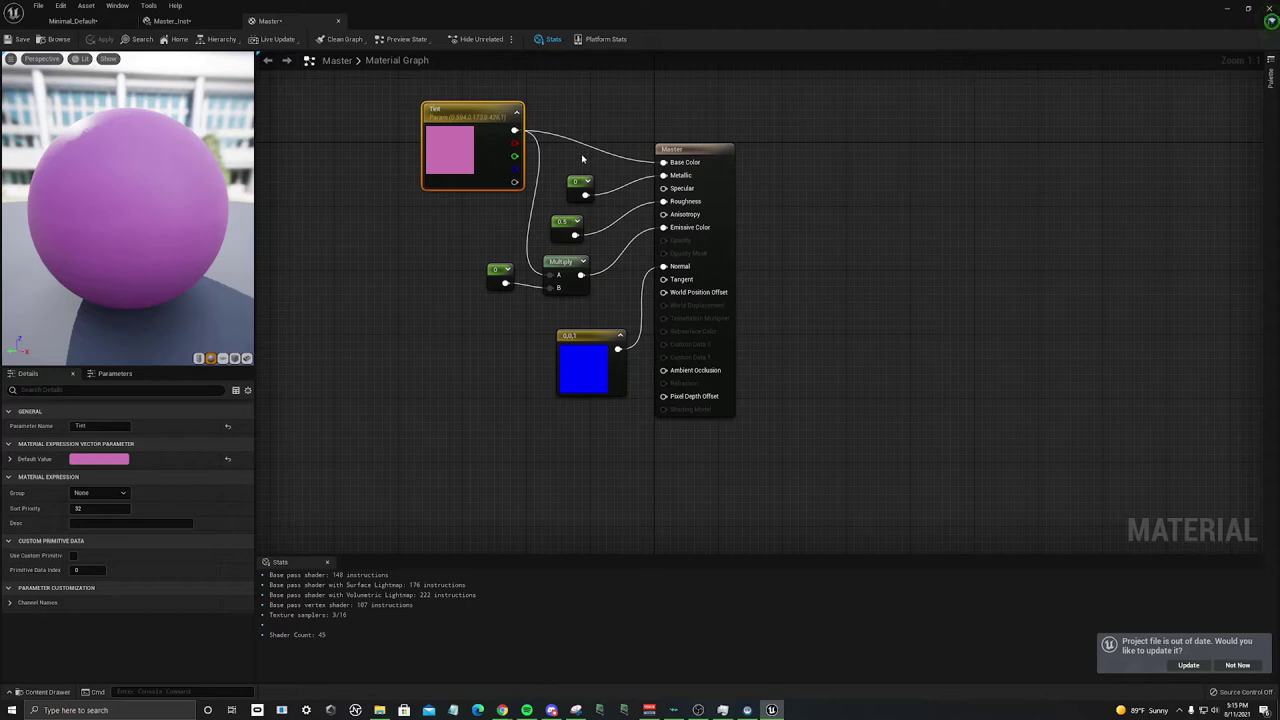
{"action": "right_click", "coordinate": [580, 185]}
{"action": "left_click", "coordinate": [605, 214]}
{"action": "type", "text": "Metallic"}
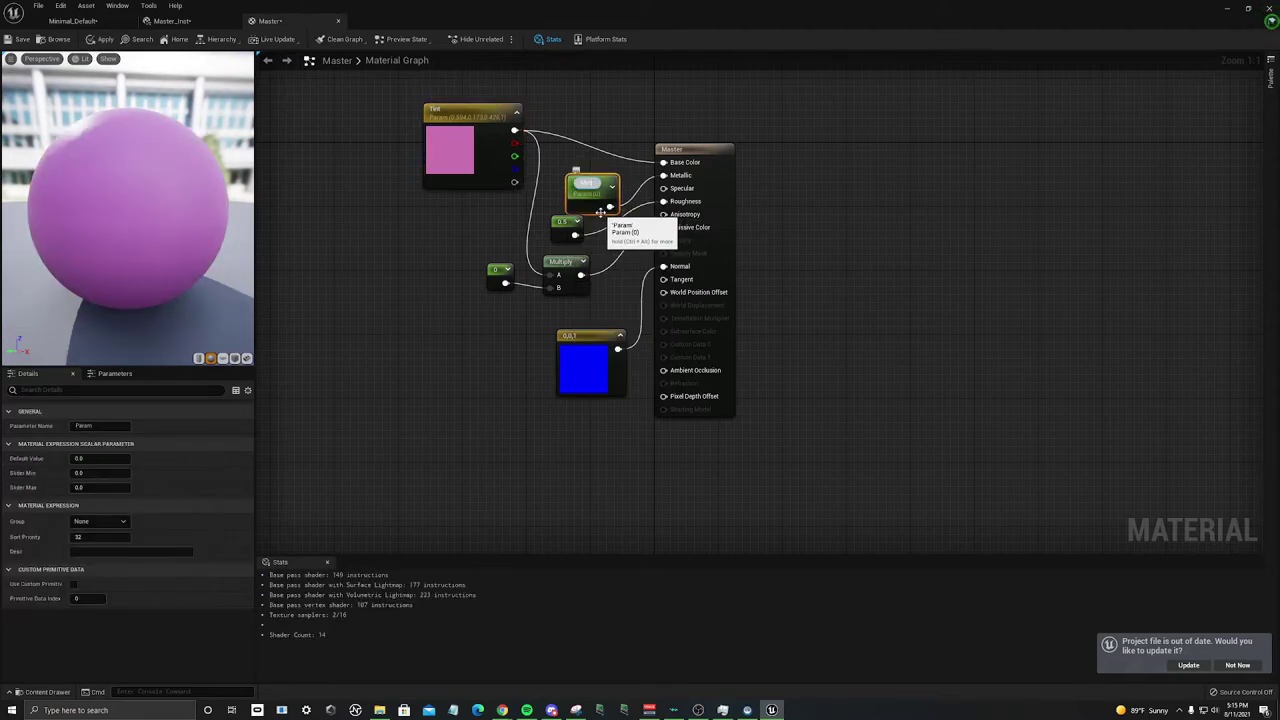
{"action": "key", "text": "Return"}
Step: Convert the 0.5 constant feeding Roughness to a parameter named Roughness
{"action": "right_click", "coordinate": [566, 226]}
{"action": "left_click", "coordinate": [612, 247]}
{"action": "type", "text": "Roughness"}
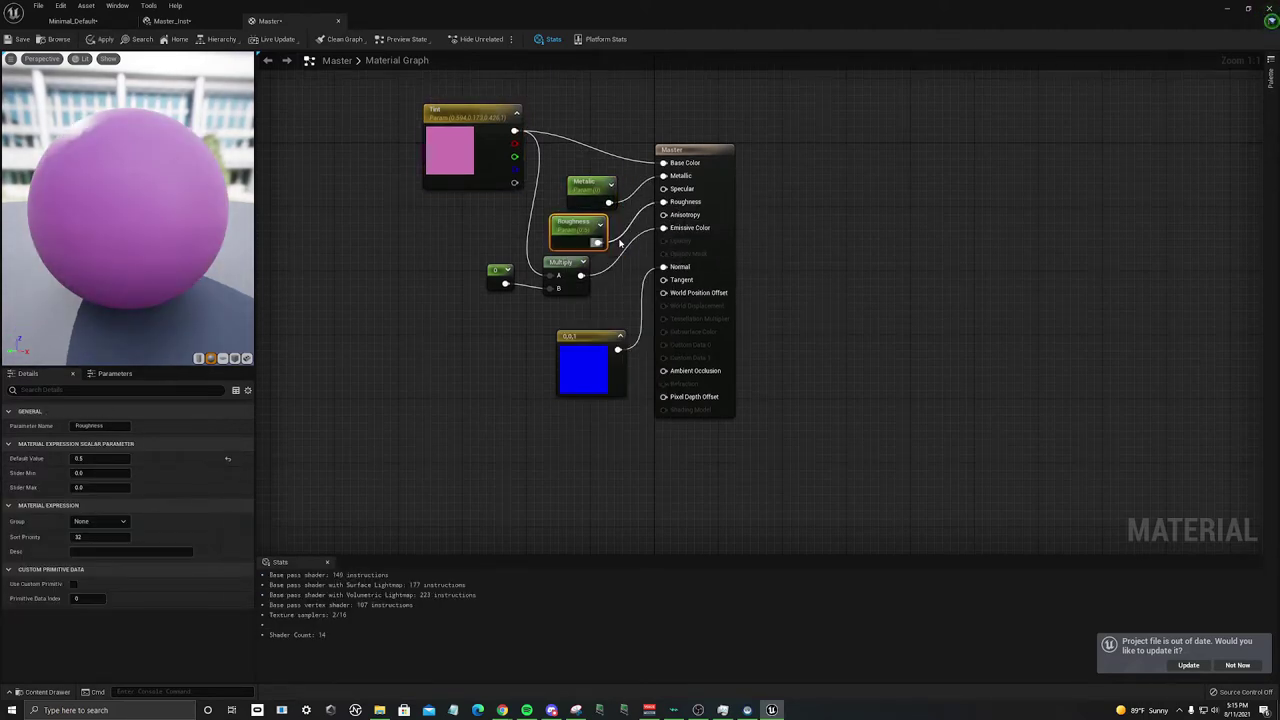
{"action": "key", "text": "Return"}
Step: Convert the constant feeding the Multiply node's B input to a parameter named Emissive, and apply the material
{"action": "right_click", "coordinate": [500, 273]}
{"action": "left_click", "coordinate": [545, 295]}
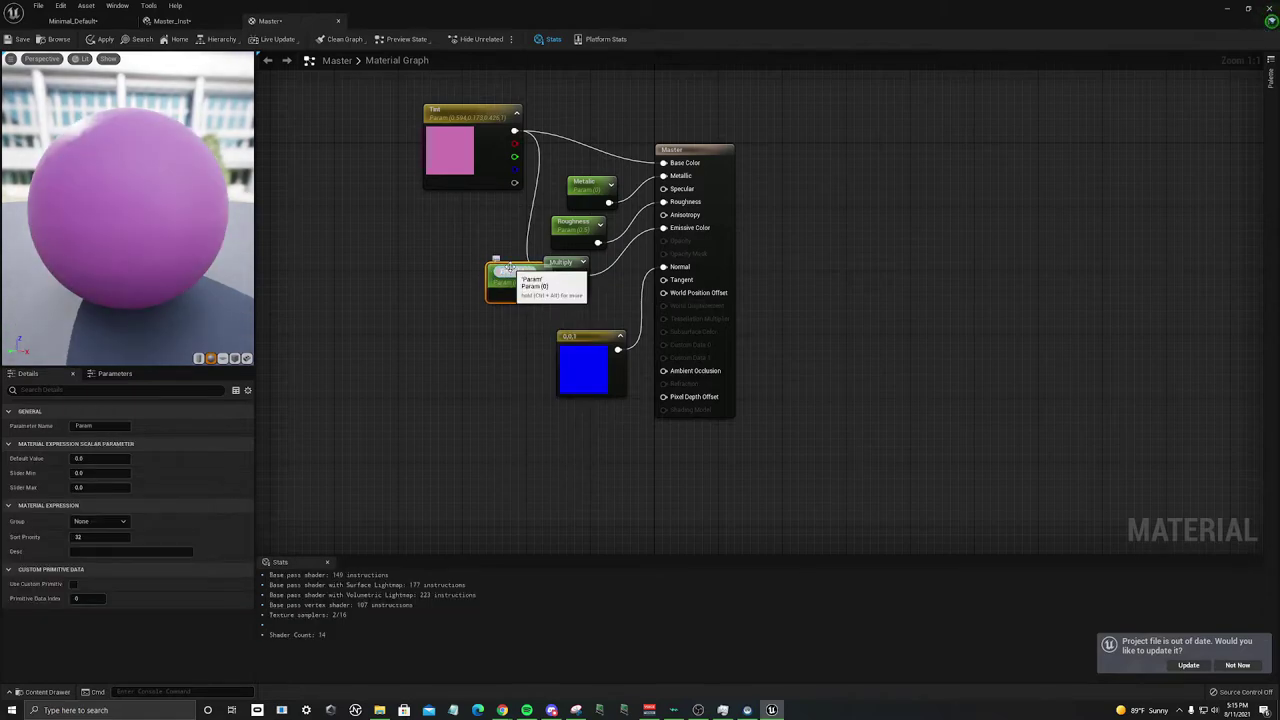
{"action": "type", "text": "Emissive"}
{"action": "key", "text": "Return"}
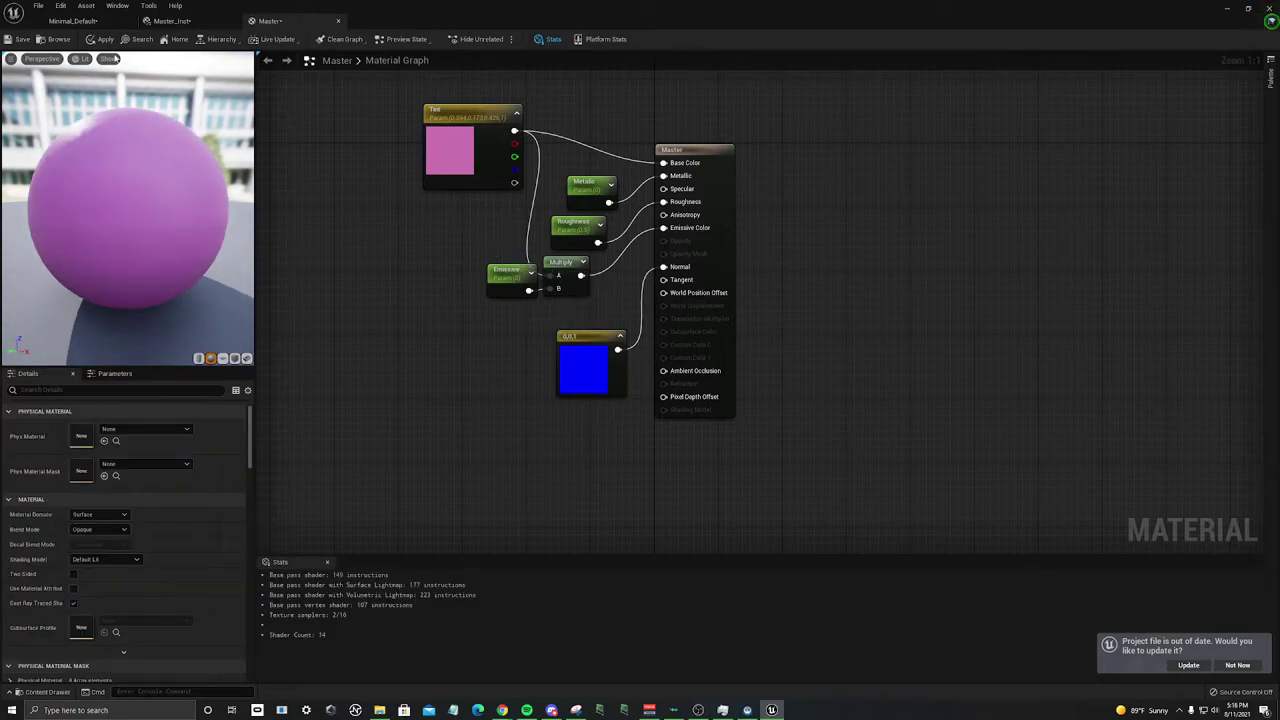
{"action": "left_click", "coordinate": [100, 39]}
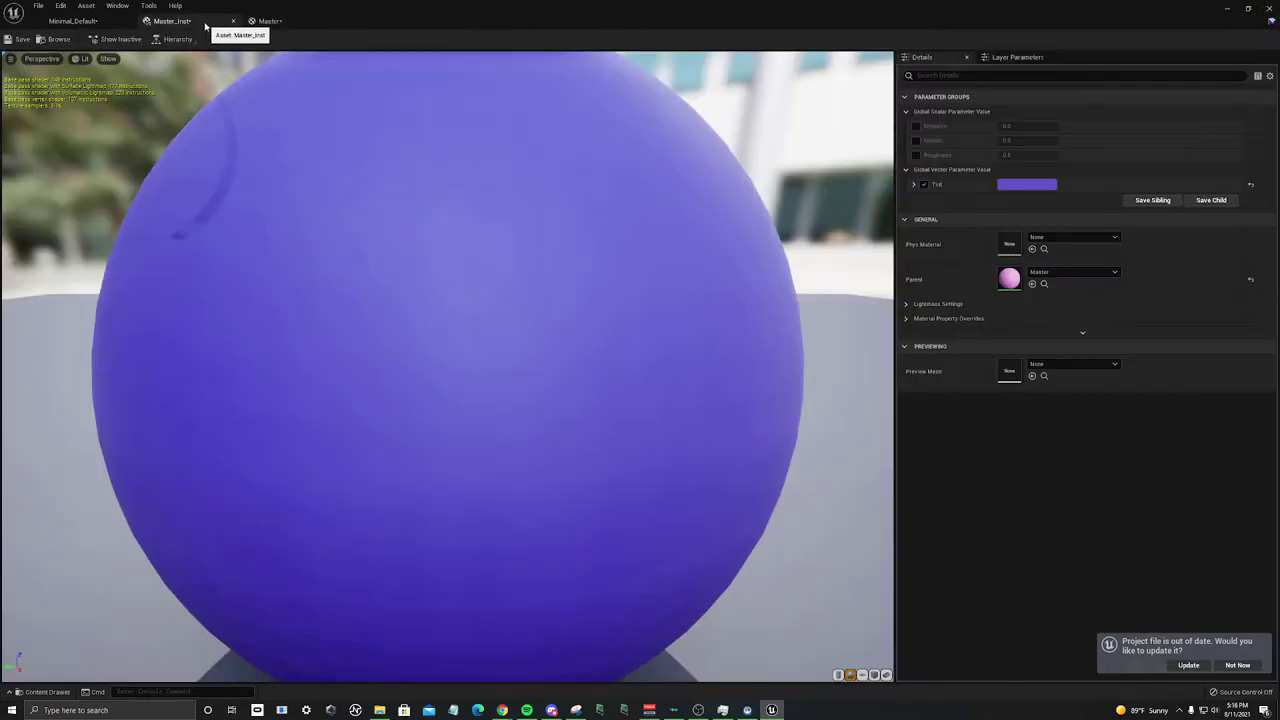
Step: Try enabling the Emissive, Metallic and Roughness overrides in Master_Inst, and switch them off again
{"action": "left_click", "coordinate": [172, 20]}
{"action": "left_click", "coordinate": [916, 126]}
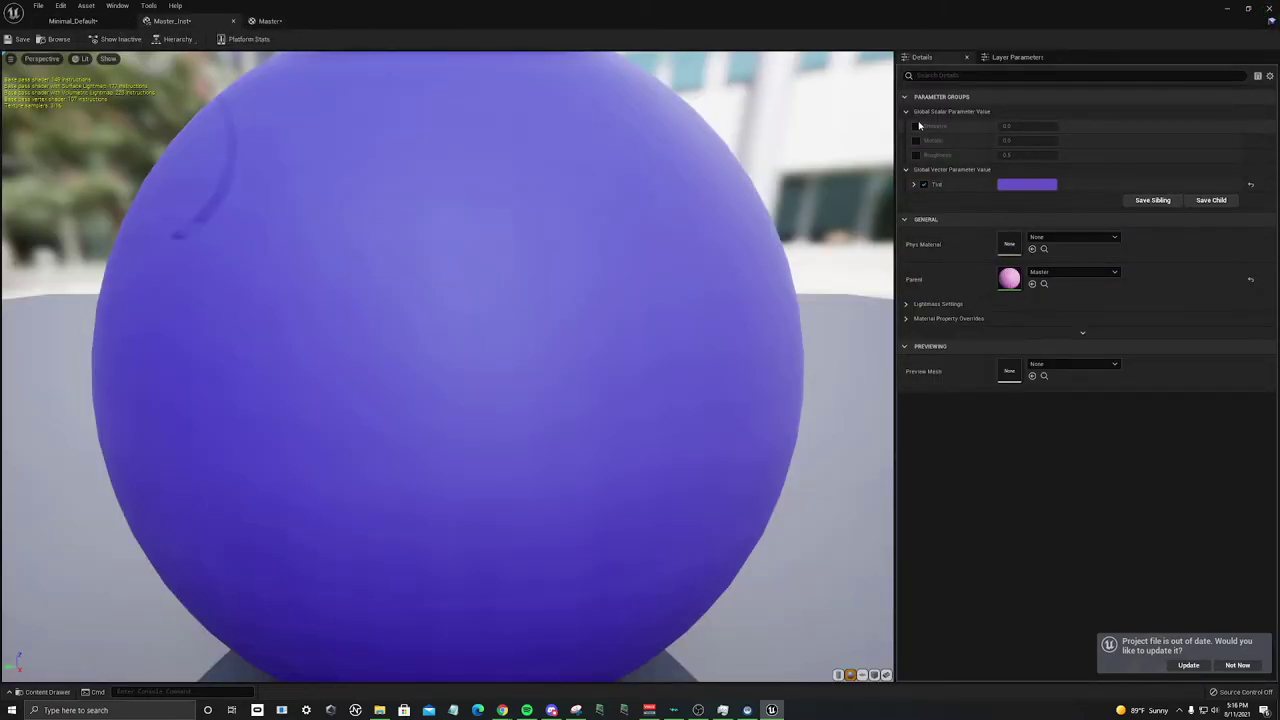
{"action": "left_click", "coordinate": [916, 140]}
{"action": "left_click", "coordinate": [916, 155]}
{"action": "left_click", "coordinate": [916, 155]}
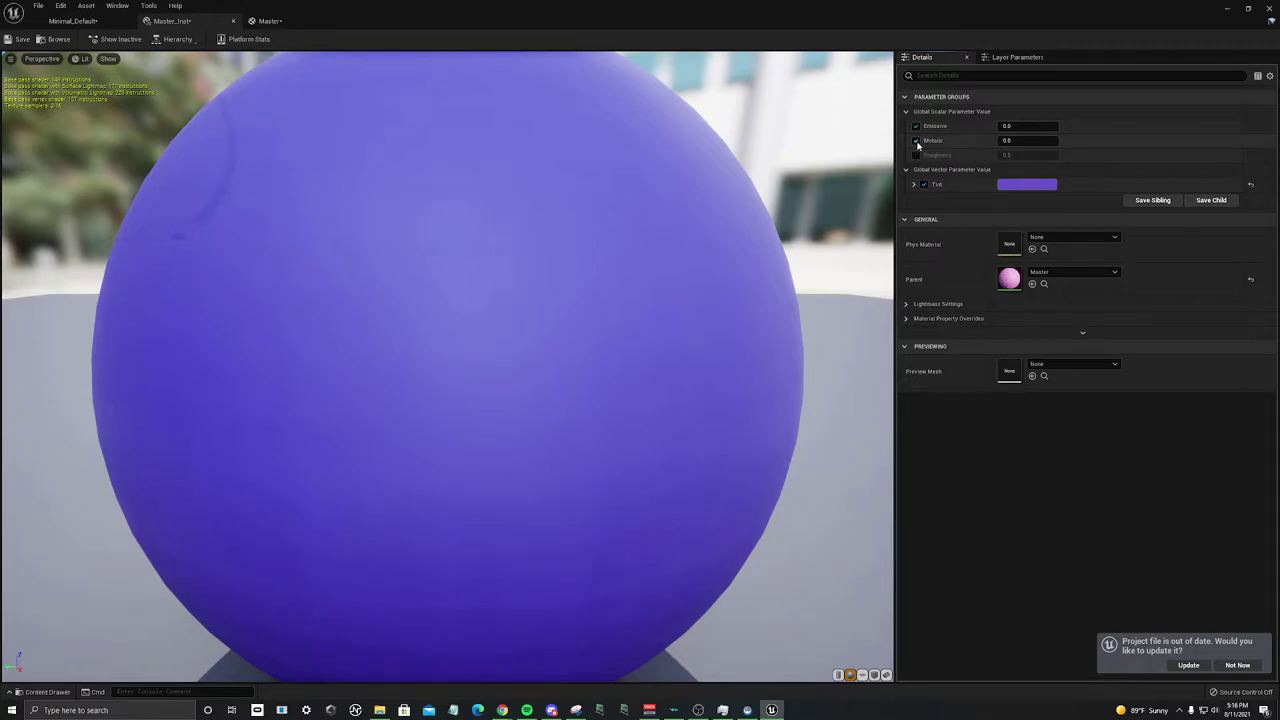
{"action": "left_click", "coordinate": [916, 140]}
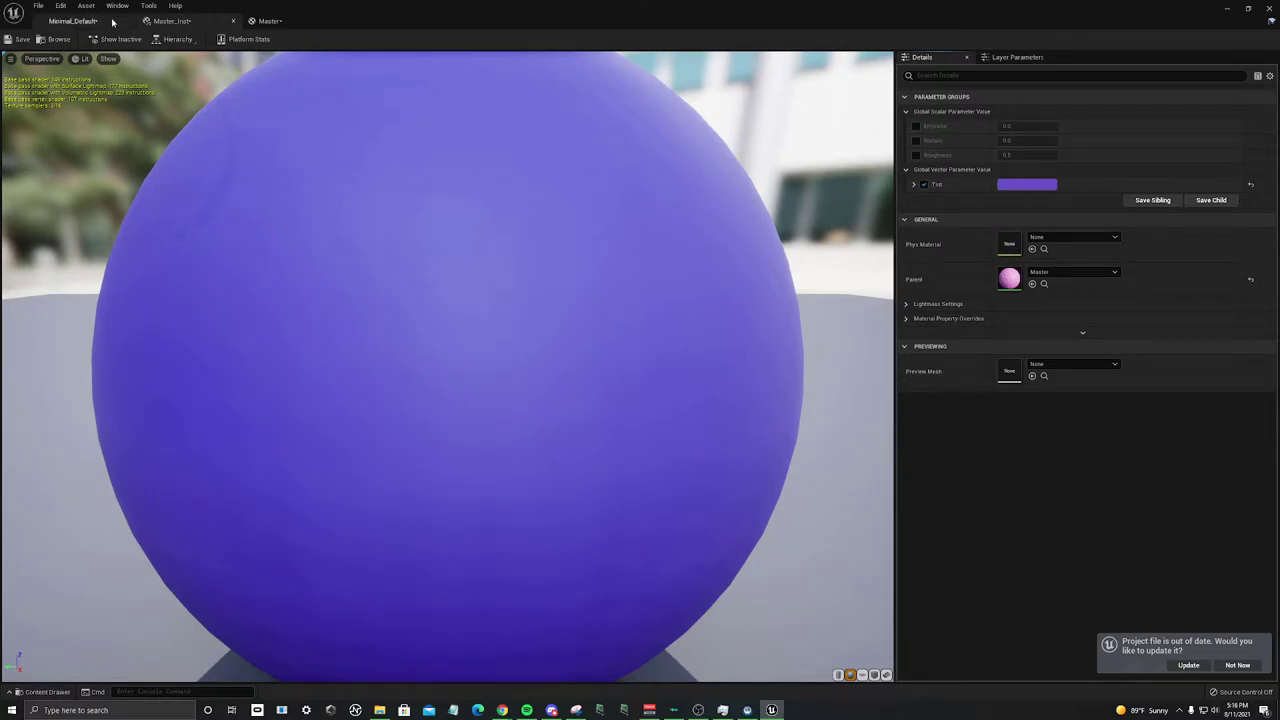
{"action": "left_click", "coordinate": [79, 21]}
{"action": "left_click", "coordinate": [268, 21]}
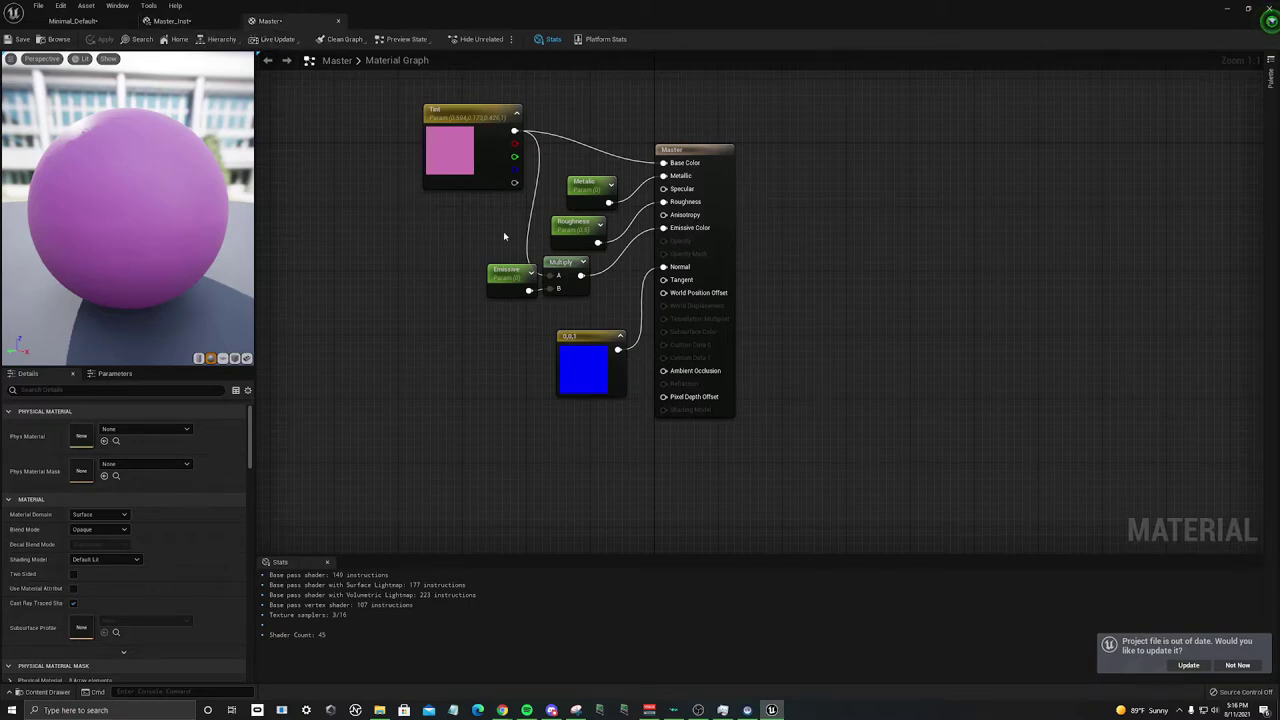
{"action": "left_click", "coordinate": [79, 21]}
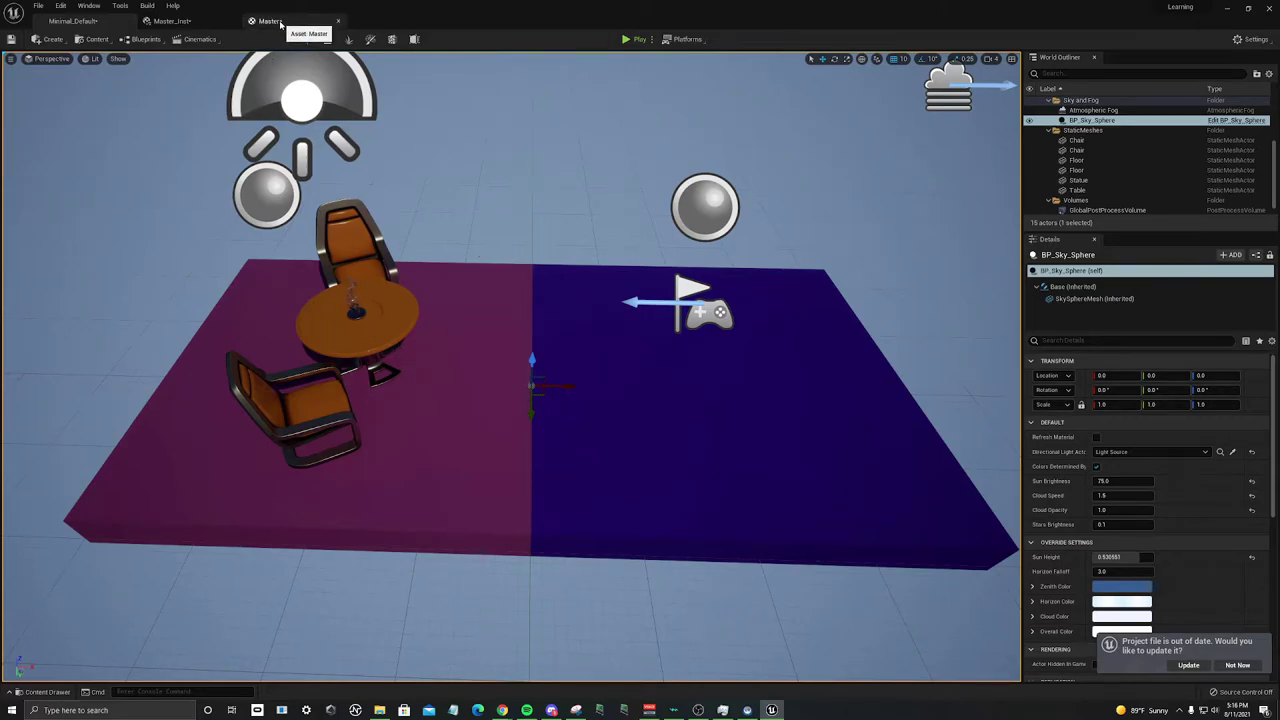
{"action": "left_click", "coordinate": [171, 21]}
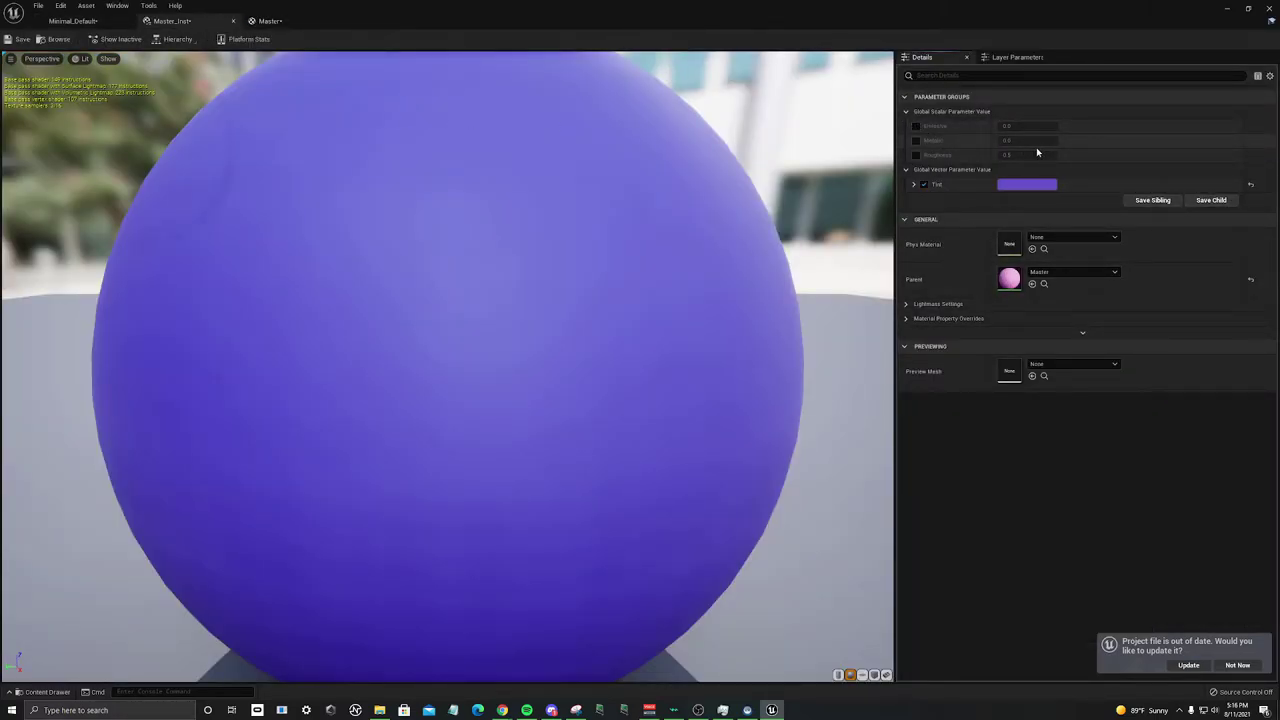
Step: Search the Content folder for "clay" and add T_Brick_Clay_Old_D and T_Brick_Clay_Old_N to the Master graph as Texture Samples below Tint
{"action": "left_click", "coordinate": [268, 21]}
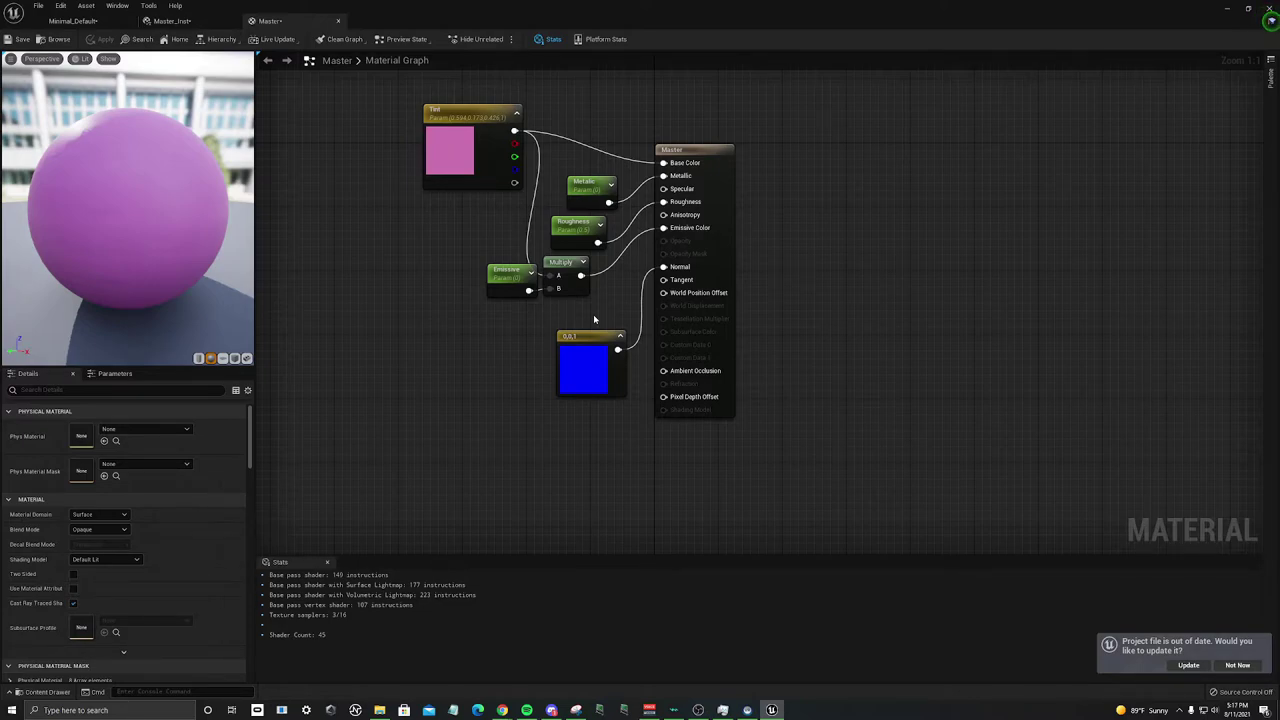
{"action": "left_click", "coordinate": [47, 691]}
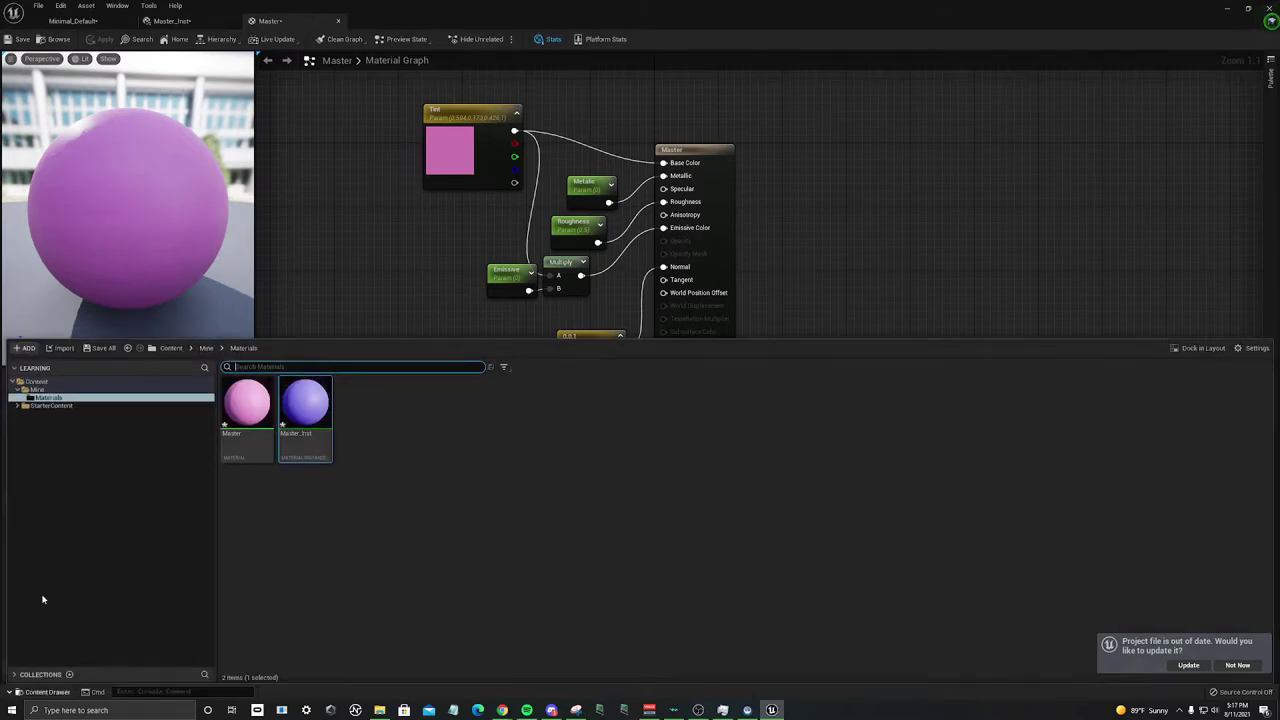
{"action": "left_click", "coordinate": [52, 405]}
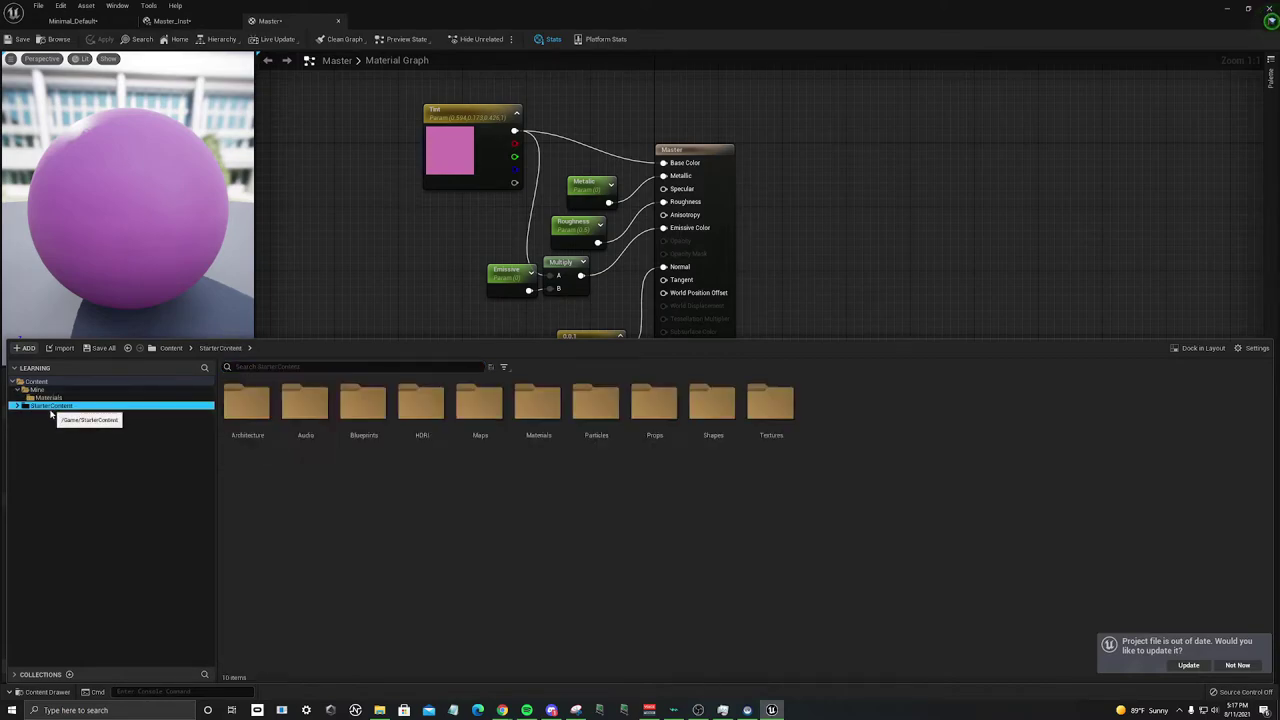
{"action": "double_click", "coordinate": [797, 428]}
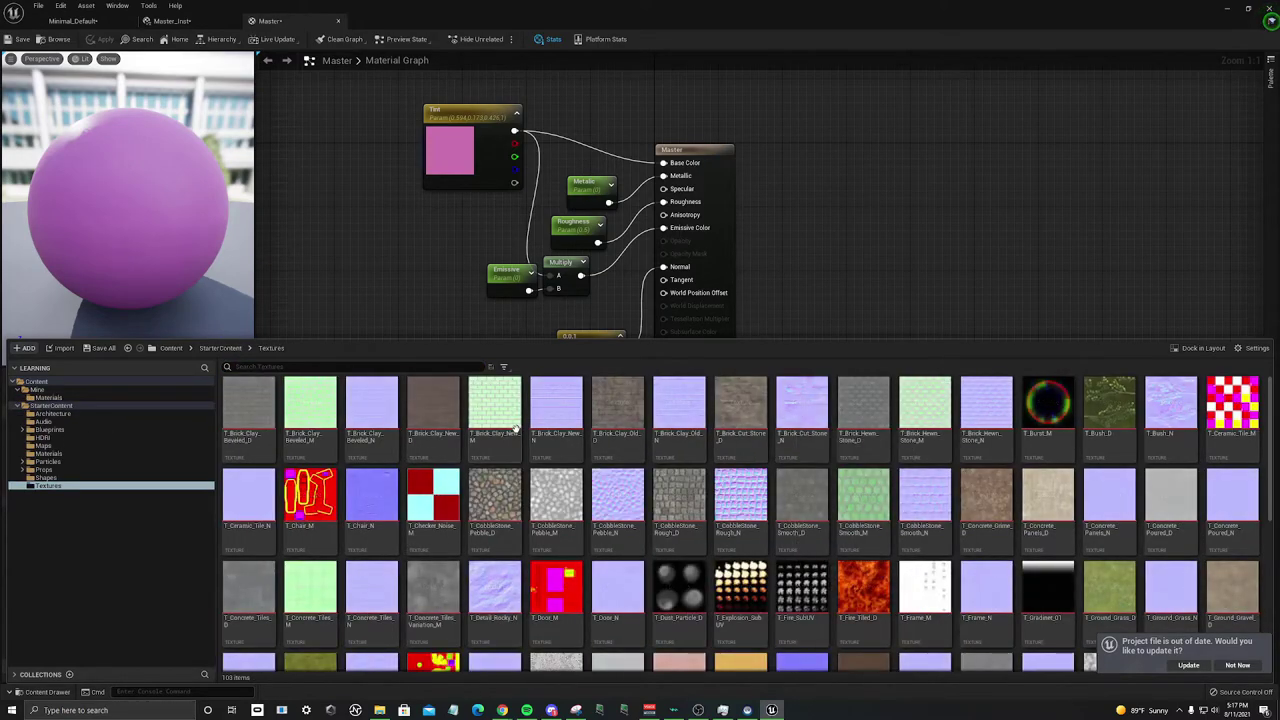
{"action": "left_click", "coordinate": [37, 381]}
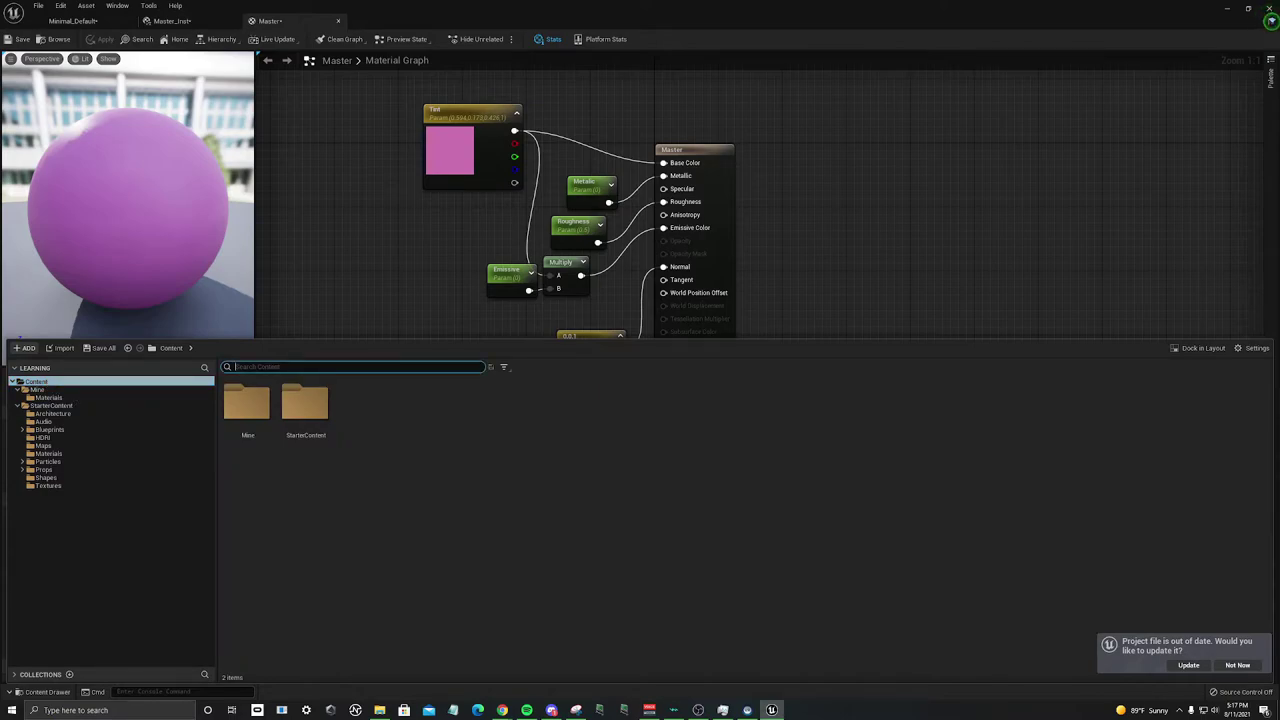
{"action": "type", "text": "clay"}
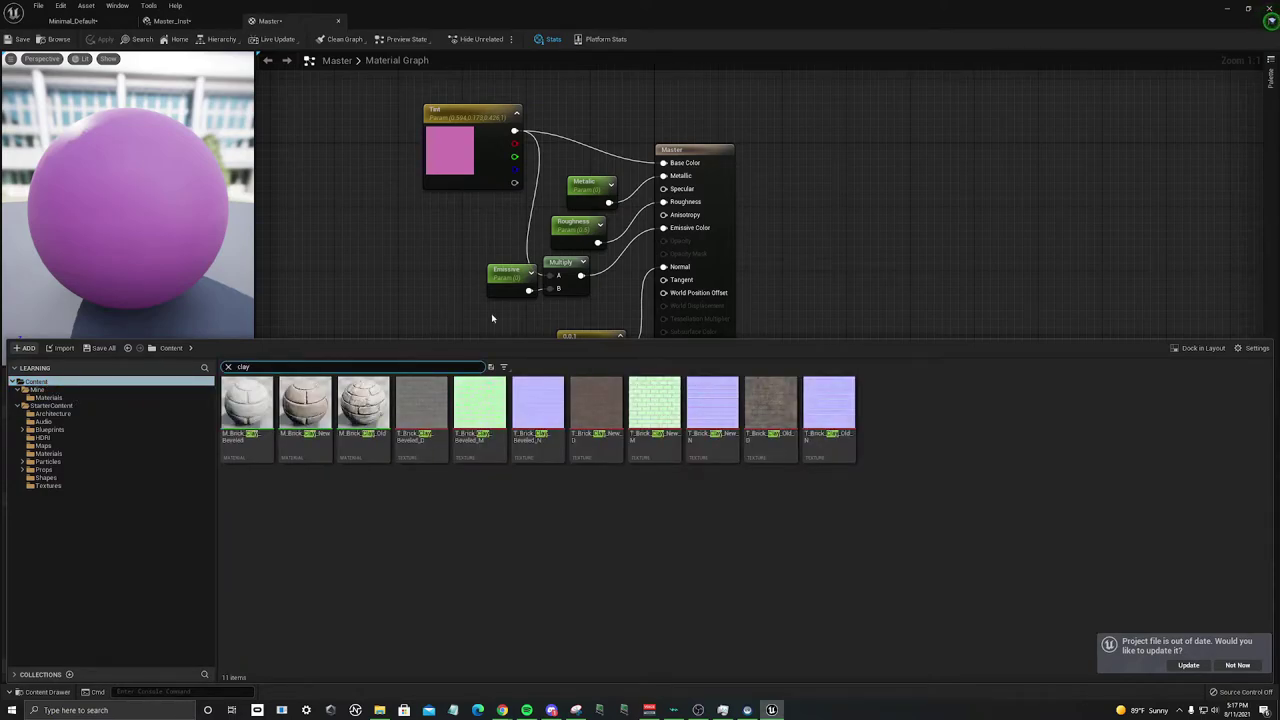
{"action": "left_click_drag", "start_coordinate": [768, 405], "coordinate": [390, 240]}
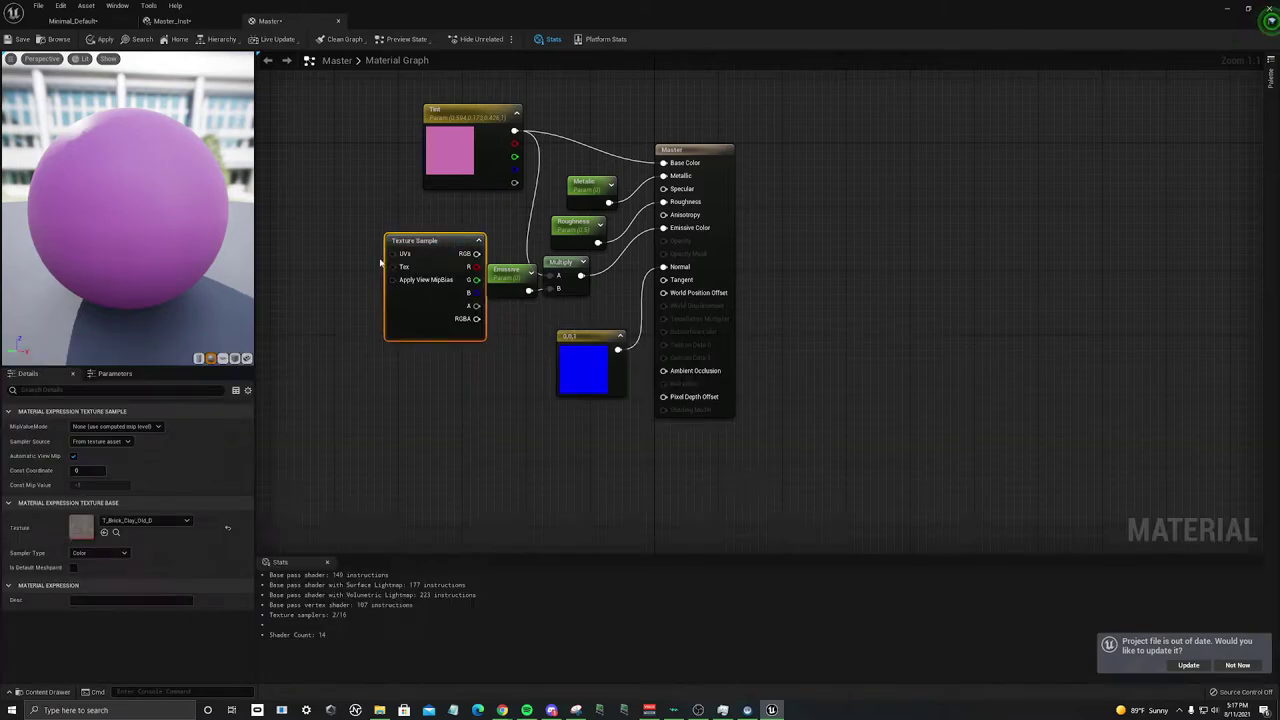
{"action": "key", "text": "ctrl+space"}
{"action": "left_click_drag", "start_coordinate": [829, 405], "coordinate": [417, 365]}
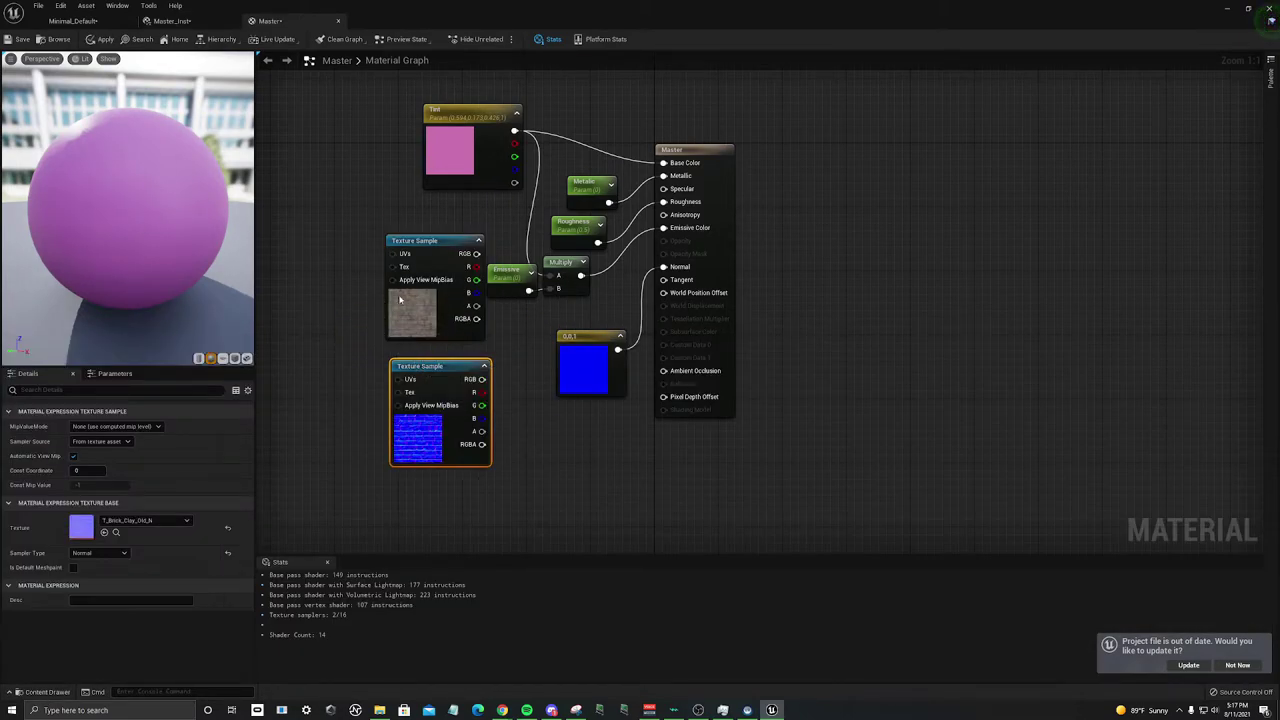
Step: Move the two brick Texture Samples away from the other nodes and connect the brick colour texture's RGB output to Base Color
{"action": "left_click_drag", "start_coordinate": [433, 243], "coordinate": [341, 193]}
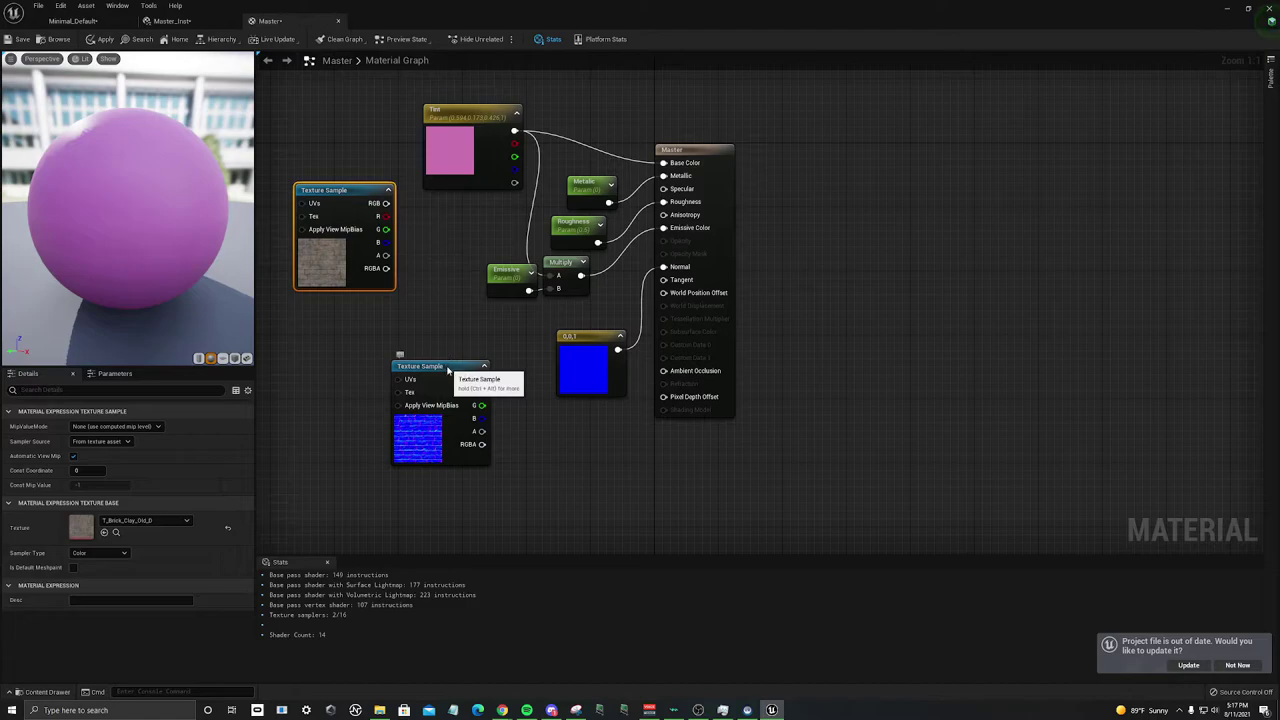
{"action": "left_click_drag", "start_coordinate": [449, 360], "coordinate": [379, 312]}
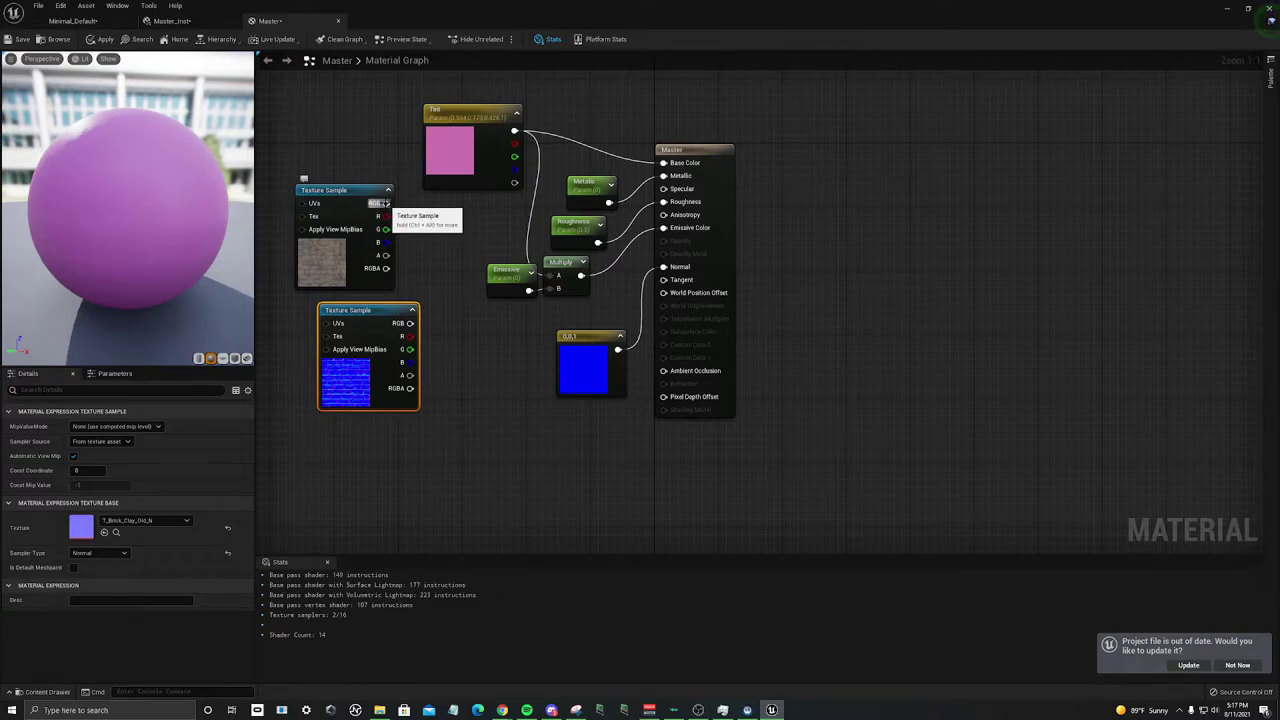
{"action": "left_click_drag", "start_coordinate": [385, 204], "coordinate": [663, 162]}
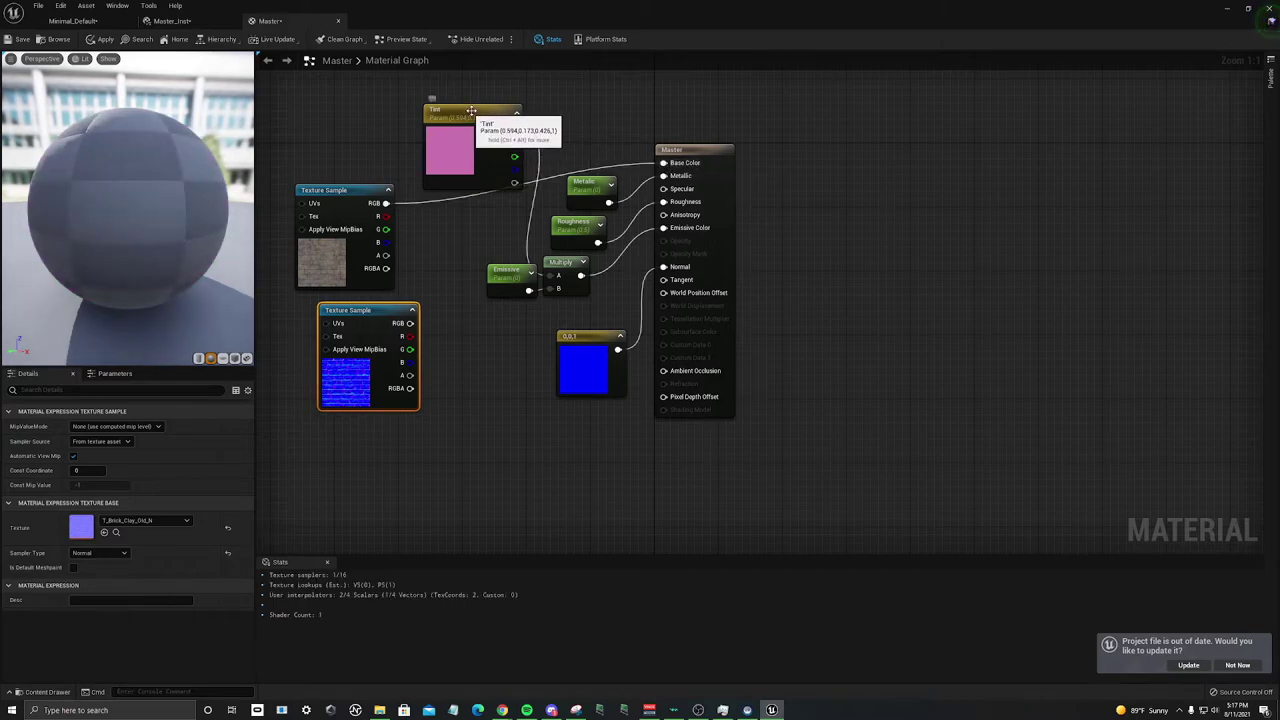
Step: Add a Multiply node with Tint in A and the brick colour texture's RGB in B, and connect its output to Base Color
{"action": "left_click_drag", "start_coordinate": [475, 116], "coordinate": [440, 92]}
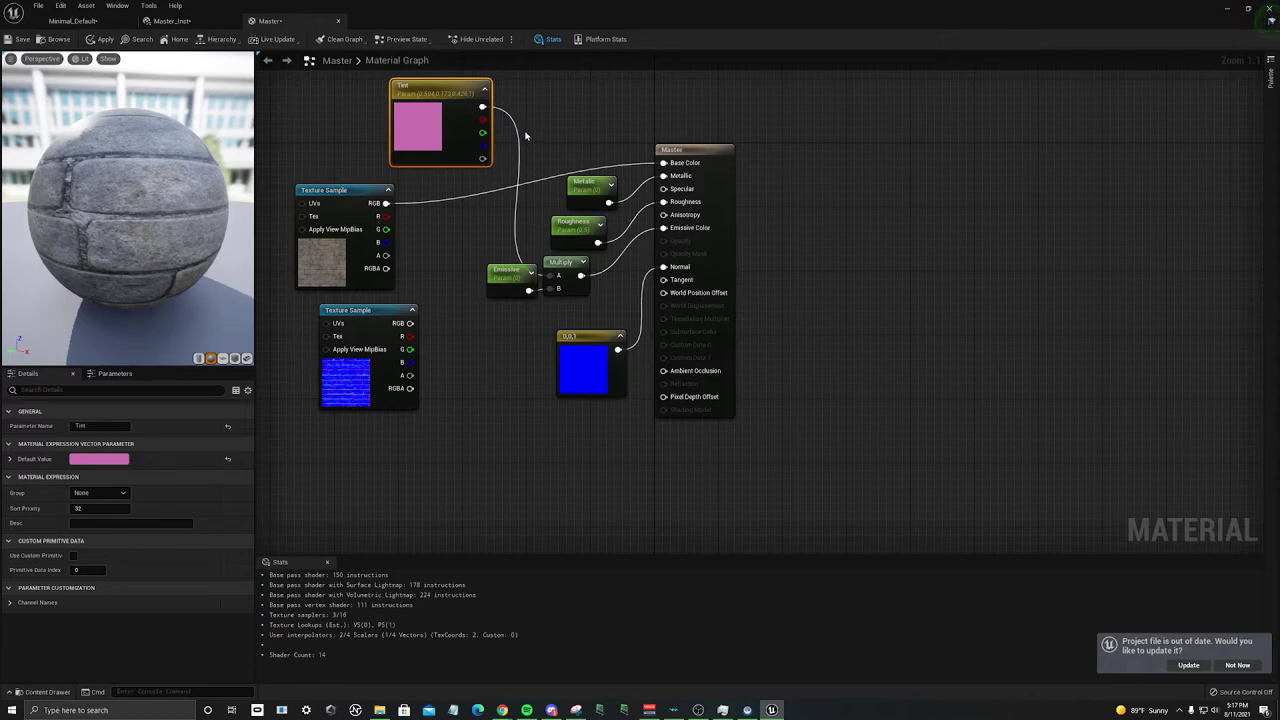
{"action": "left_click", "coordinate": [556, 126]}
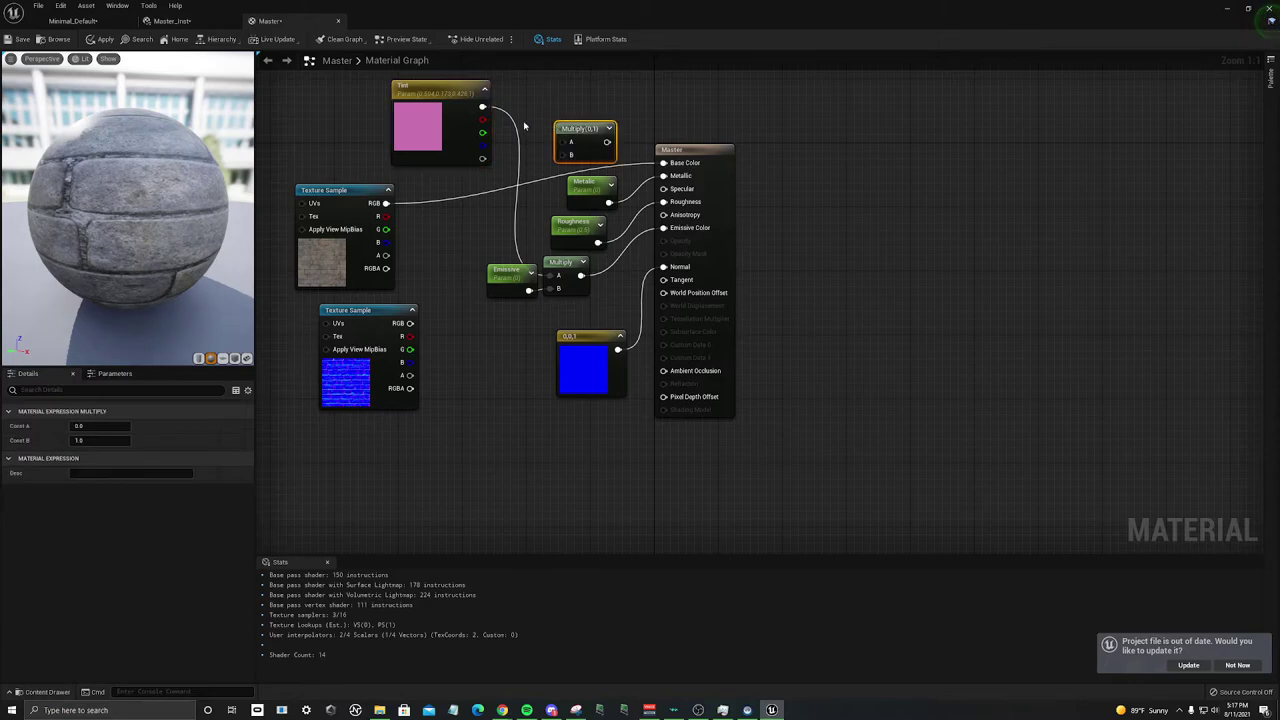
{"action": "left_click_drag", "start_coordinate": [482, 107], "coordinate": [565, 142]}
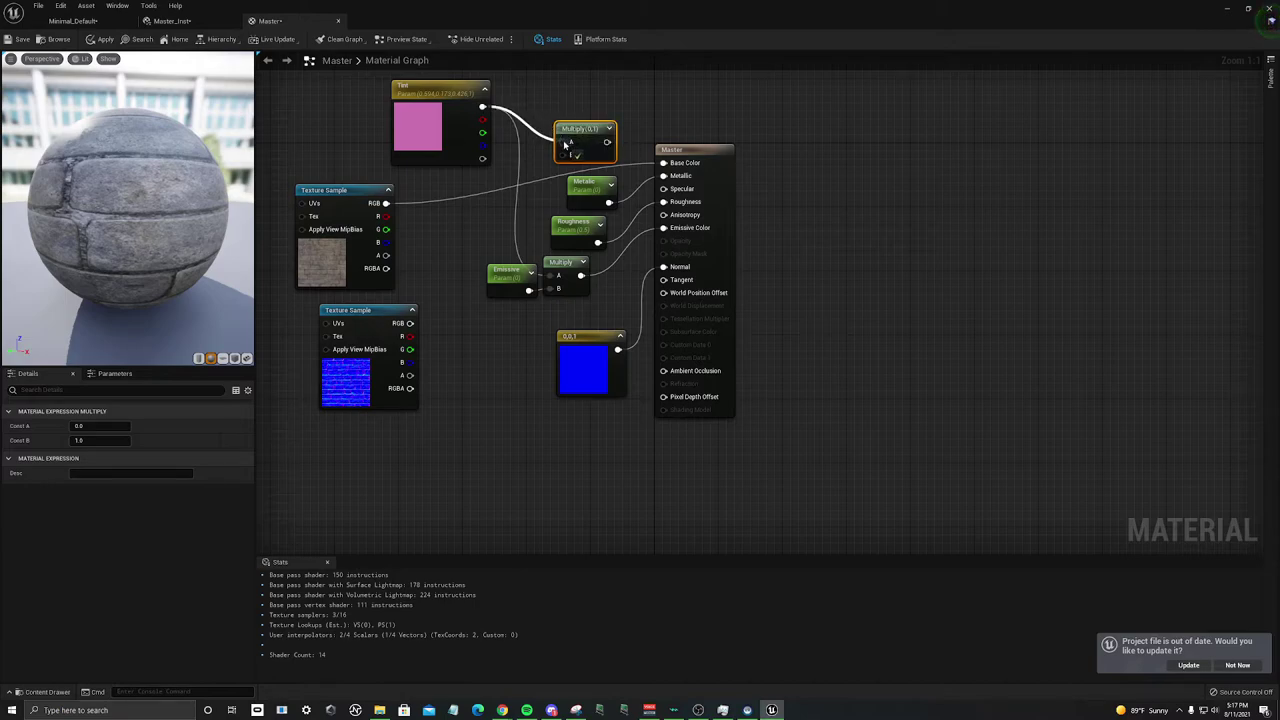
{"action": "left_click_drag", "start_coordinate": [386, 203], "coordinate": [558, 156]}
{"action": "left_click_drag", "start_coordinate": [593, 142], "coordinate": [668, 163]}
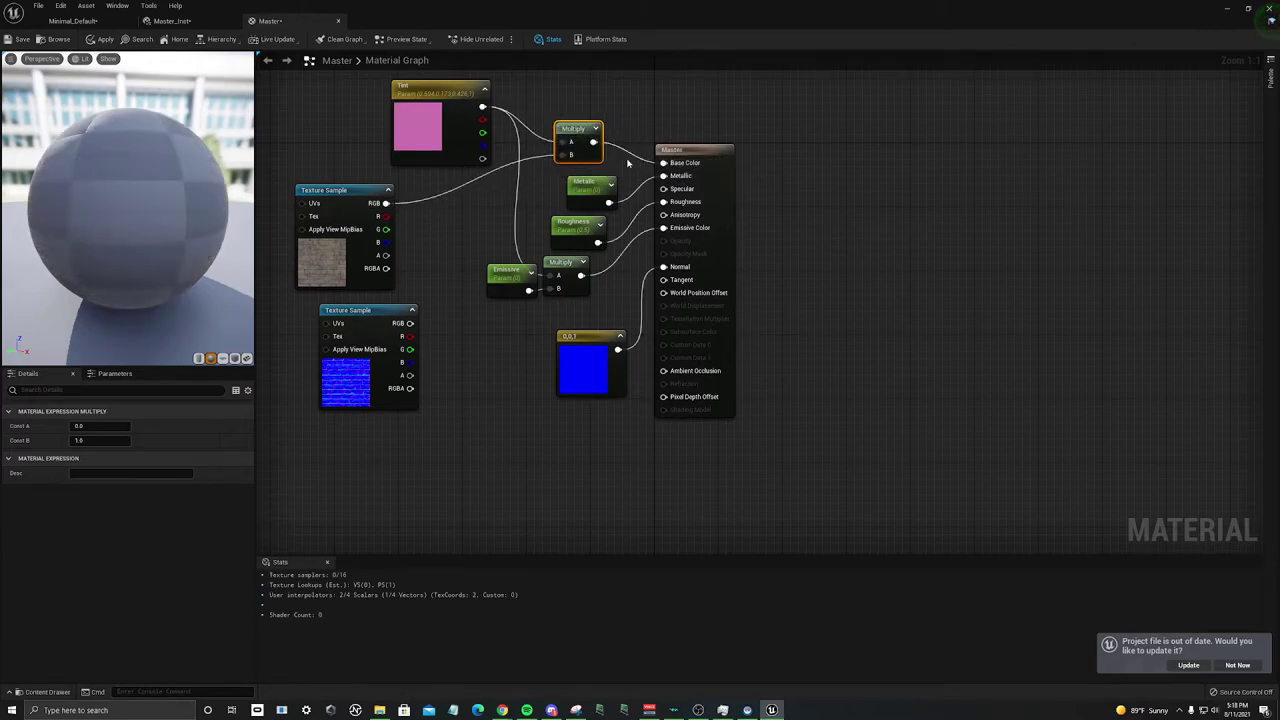
Step: Space out the Tint, Emissive and Multiply nodes, feed the tinted brick result into the emissive Multiply's A input, and apply the material
{"action": "left_click_drag", "start_coordinate": [576, 128], "coordinate": [547, 125]}
{"action": "left_click_drag", "start_coordinate": [433, 93], "coordinate": [375, 92]}
{"action": "left_click_drag", "start_coordinate": [511, 276], "coordinate": [478, 291]}
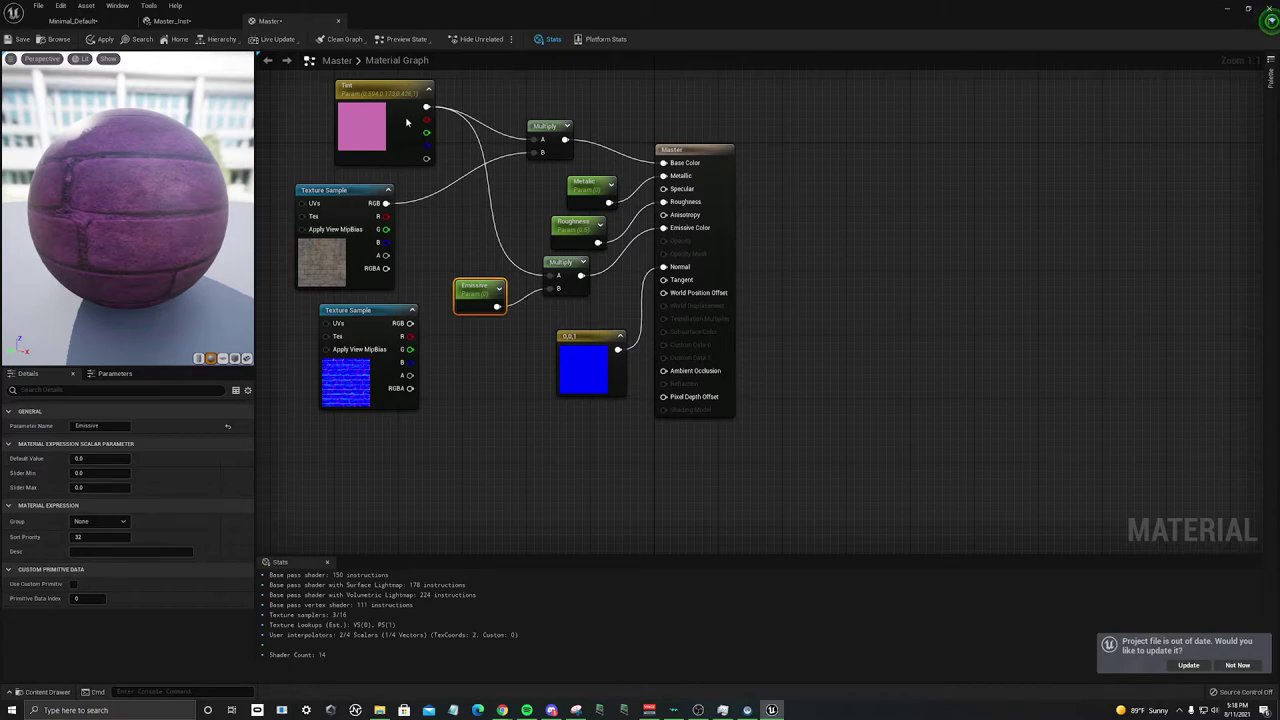
{"action": "left_click_drag", "start_coordinate": [555, 130], "coordinate": [548, 275]}
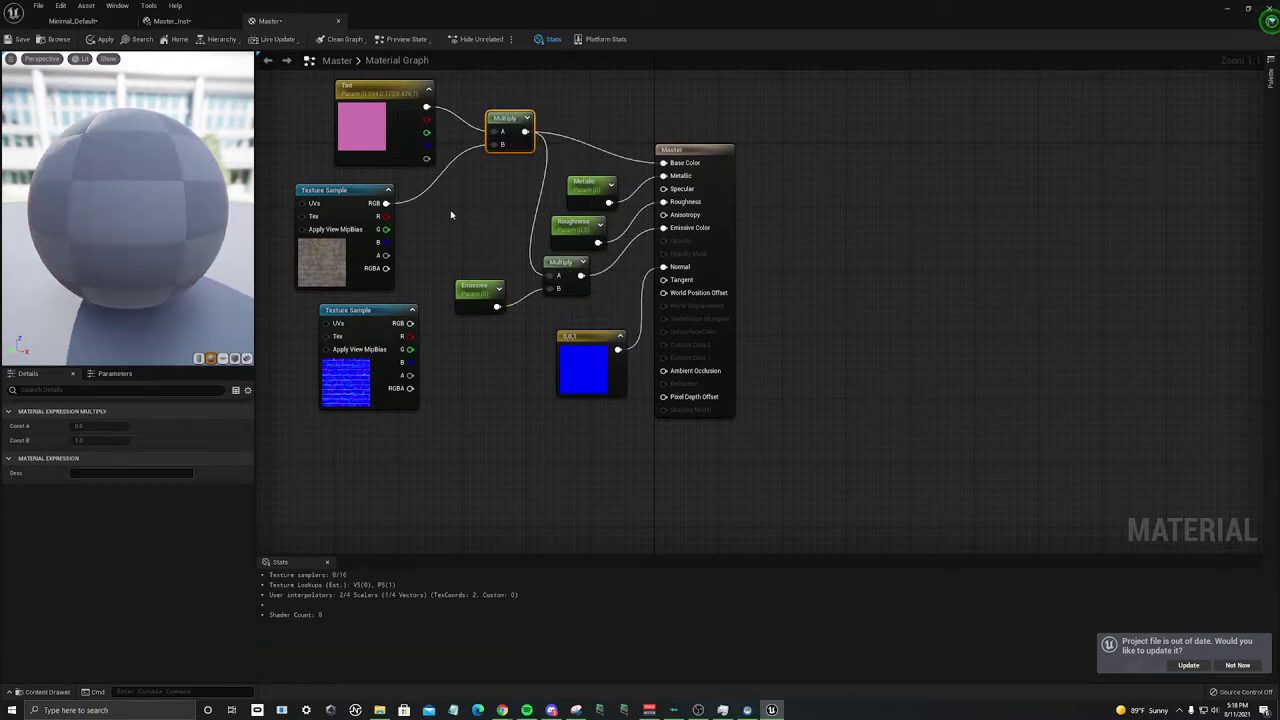
{"action": "left_click", "coordinate": [101, 43]}
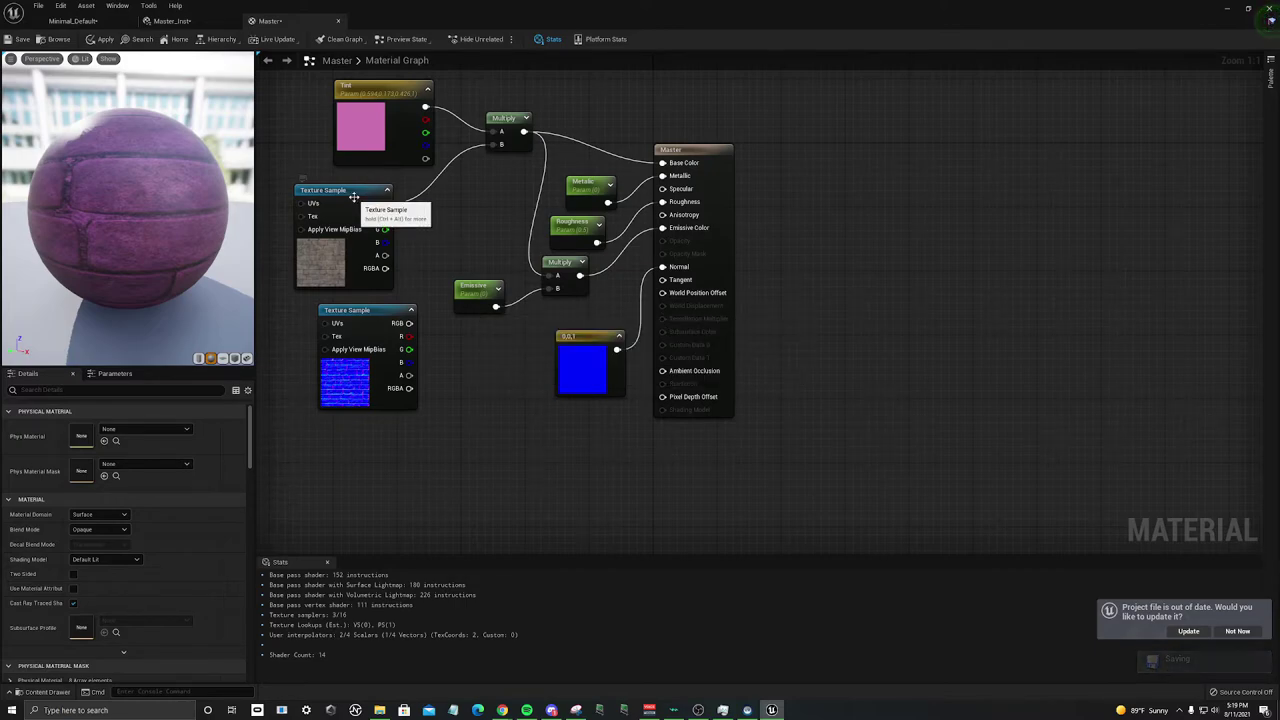
Step: Duplicate the T_Brick_Clay_Old_D Texture Sample and arrange the copy below the original, moving Tint and the original up to make room
{"action": "left_click", "coordinate": [353, 197]}
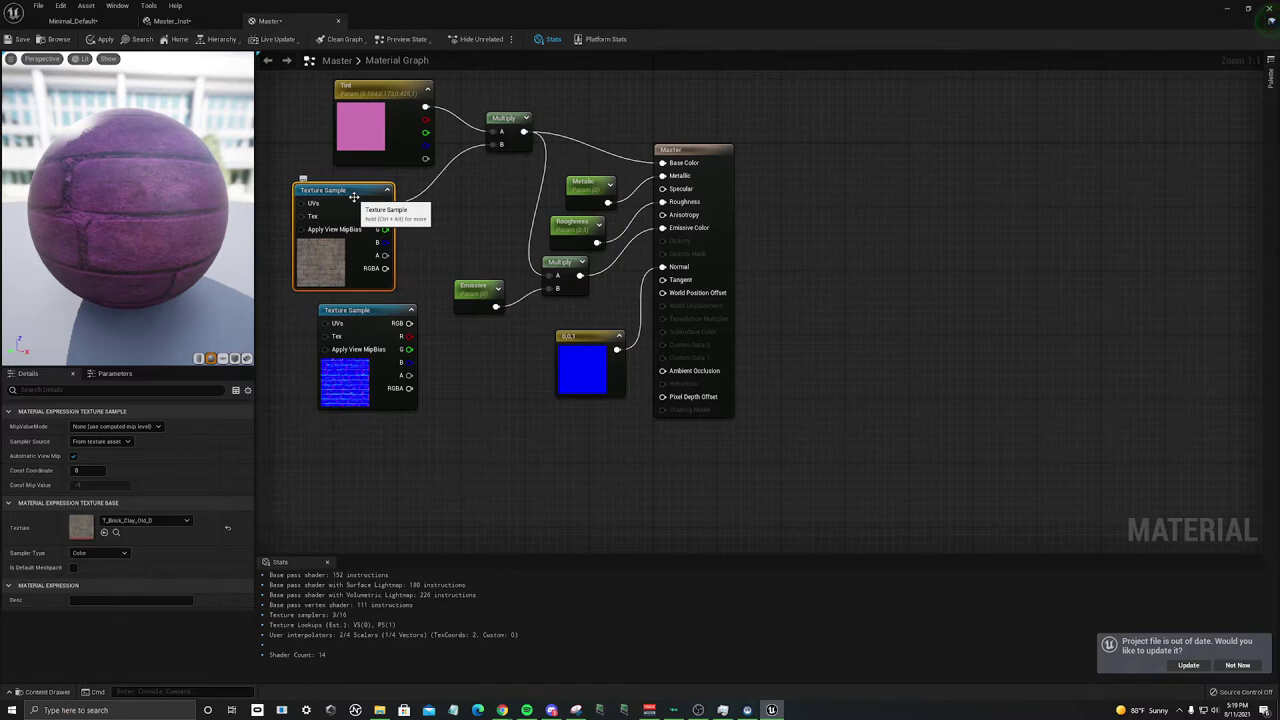
{"action": "key", "text": "ctrl+d"}
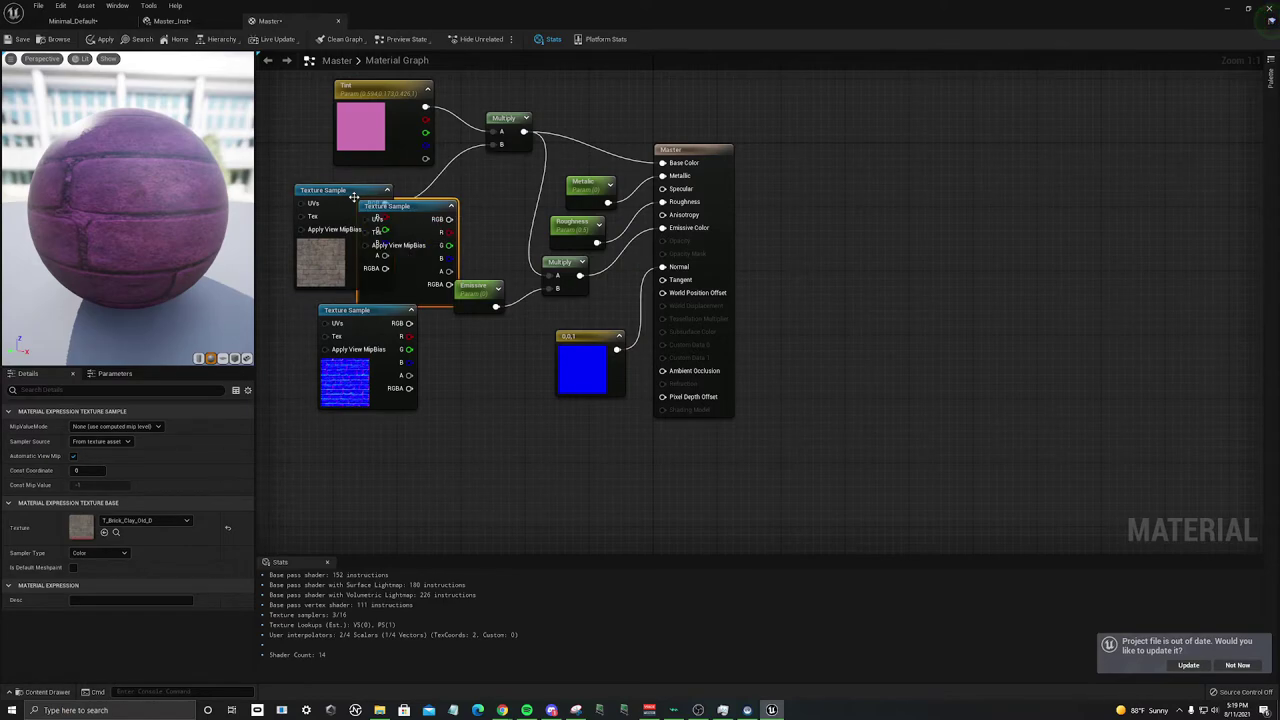
{"action": "left_click_drag", "start_coordinate": [414, 208], "coordinate": [475, 203]}
{"action": "left_click", "coordinate": [314, 102]}
{"action": "left_click_drag", "start_coordinate": [314, 102], "coordinate": [372, 204]}
{"action": "left_click_drag", "start_coordinate": [383, 160], "coordinate": [375, 96]}
{"action": "left_click_drag", "start_coordinate": [461, 198], "coordinate": [437, 166]}
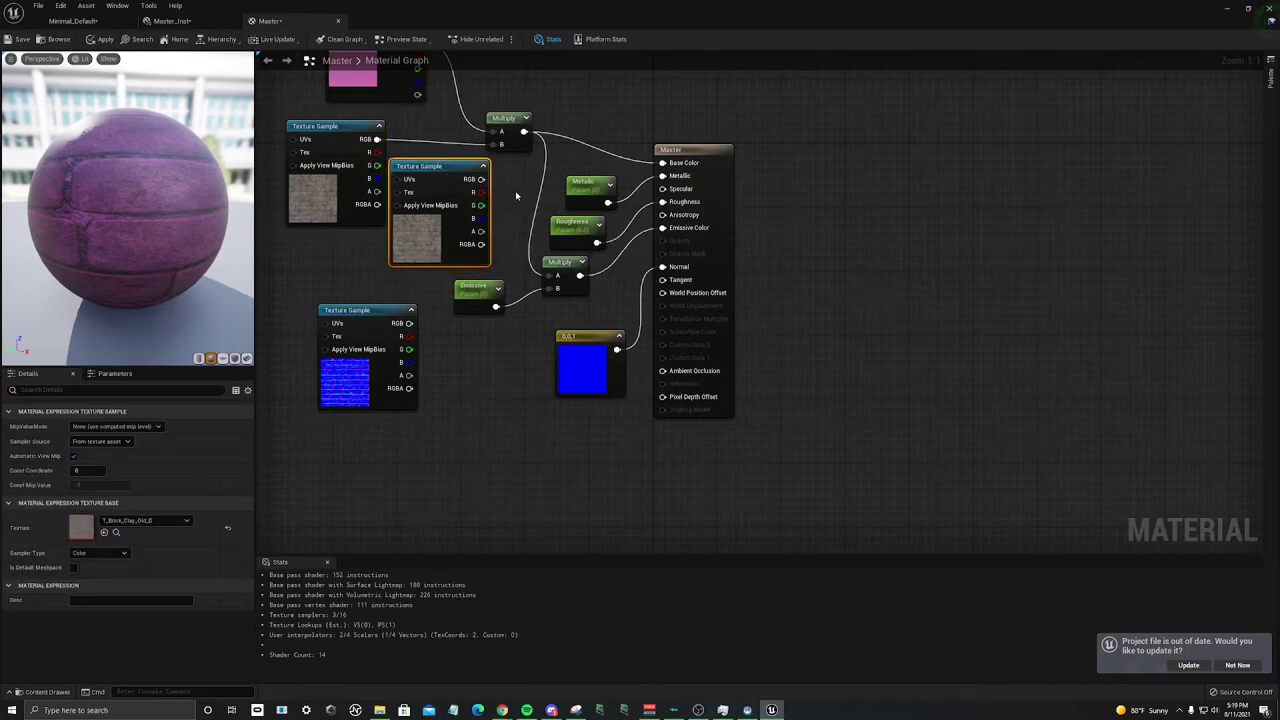
{"action": "left_click", "coordinate": [517, 196]}
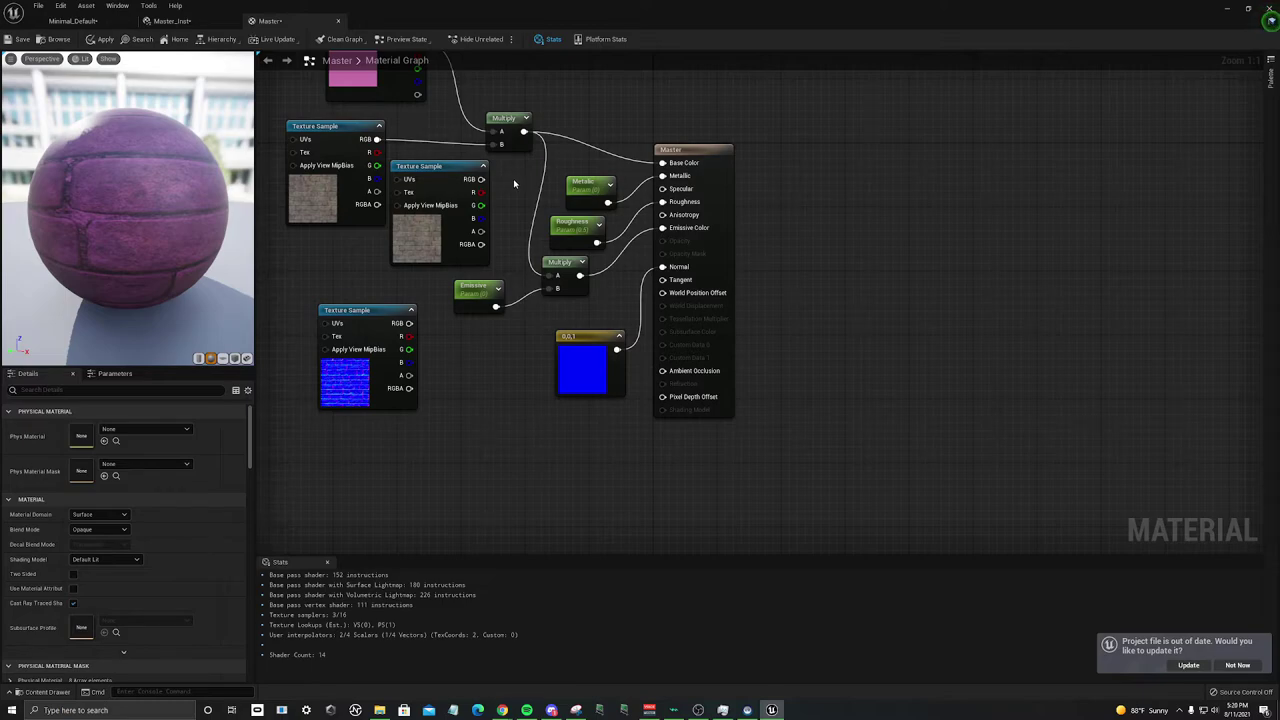
{"action": "left_click", "coordinate": [514, 183]}
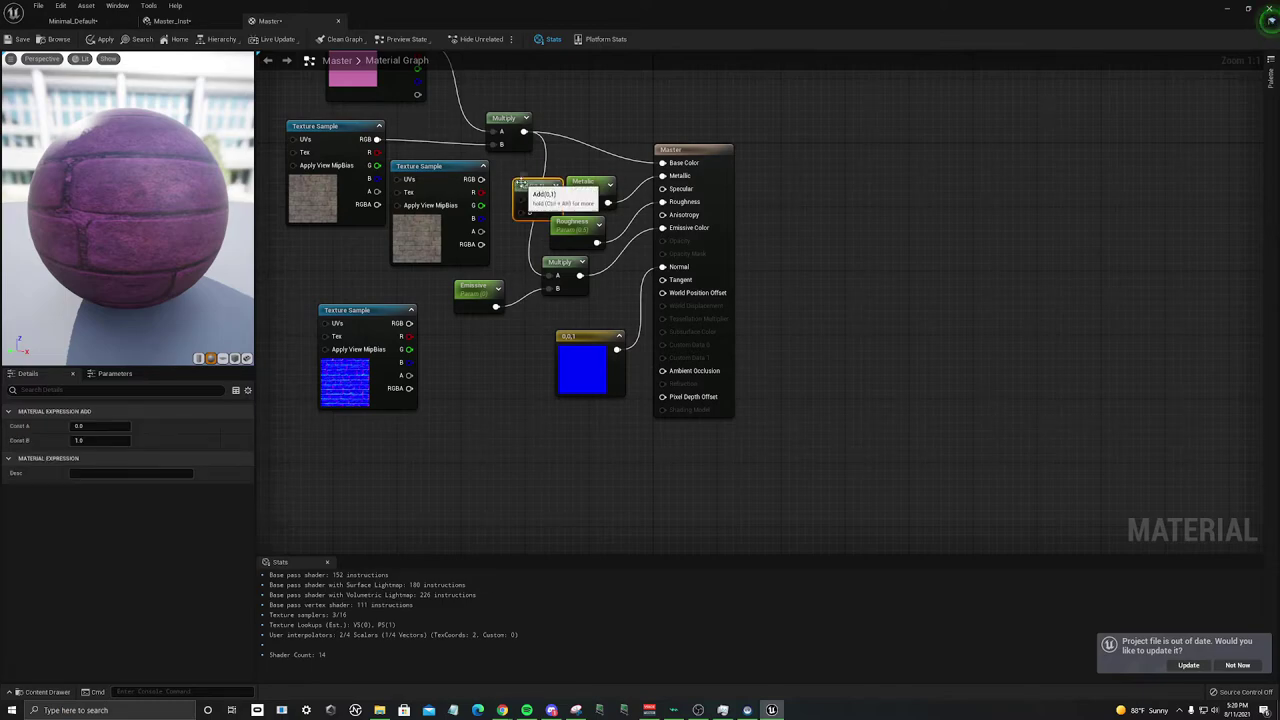
{"action": "key", "text": "Delete"}
Step: Add an Add node combining the duplicated brick texture's alpha in A with the Roughness parameter in B, and connect it to the Roughness input
{"action": "right_click", "coordinate": [509, 187]}
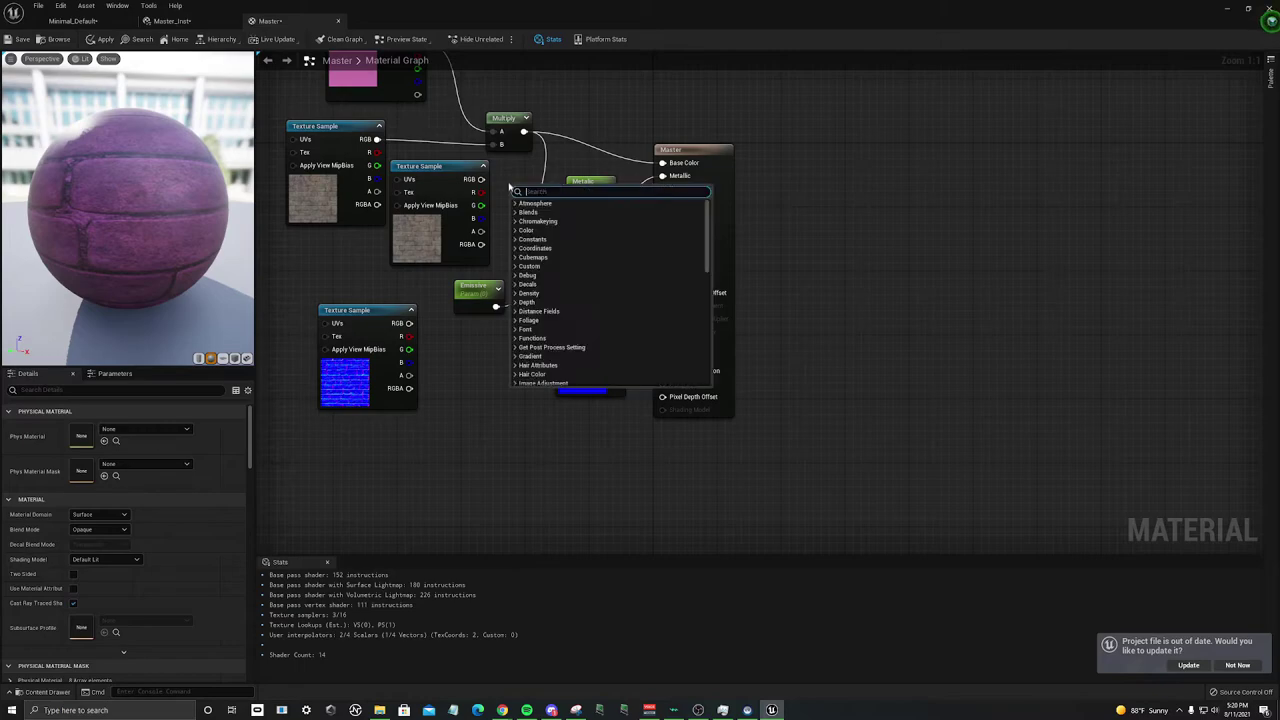
{"action": "type", "text": "add"}
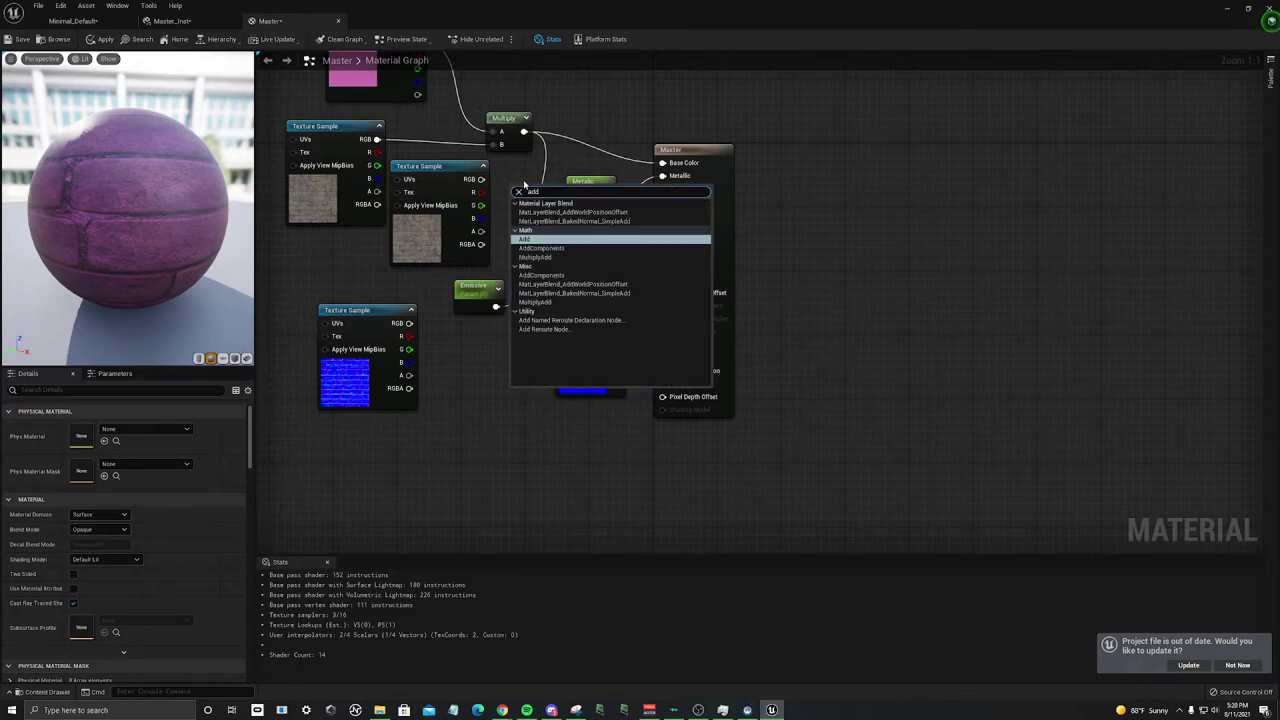
{"action": "key", "text": "Return"}
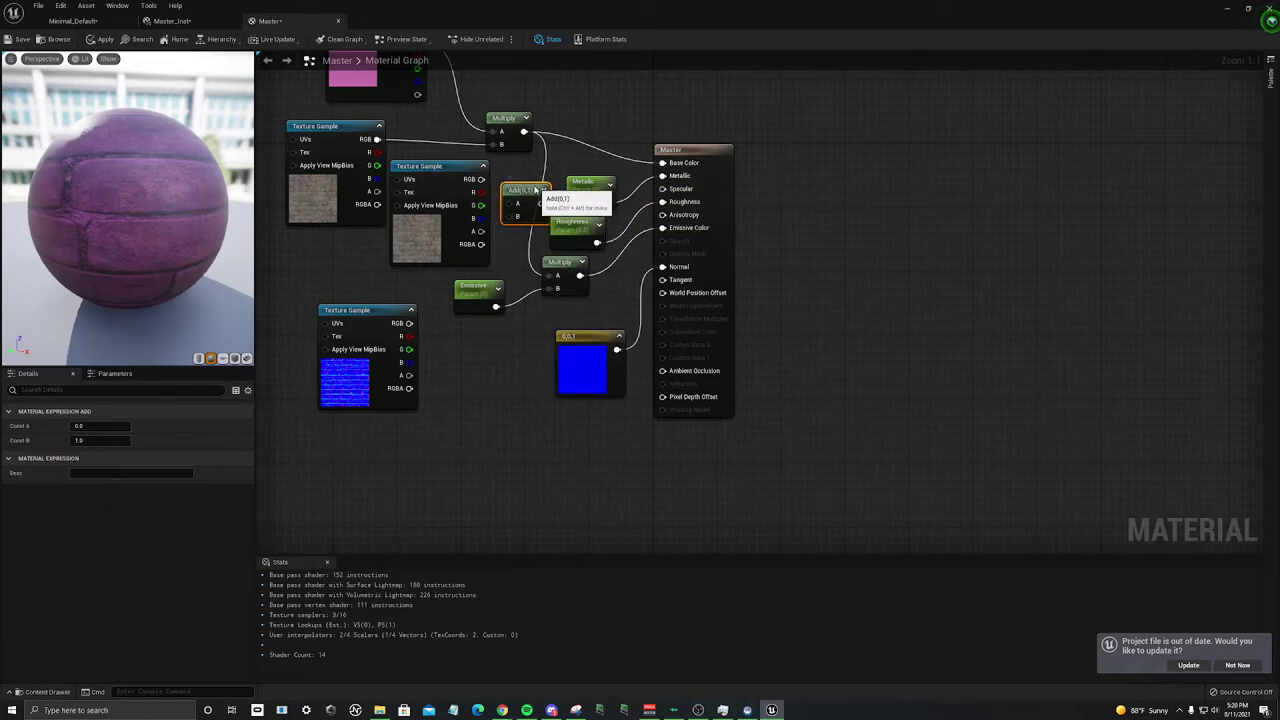
{"action": "left_click_drag", "start_coordinate": [535, 190], "coordinate": [535, 174]}
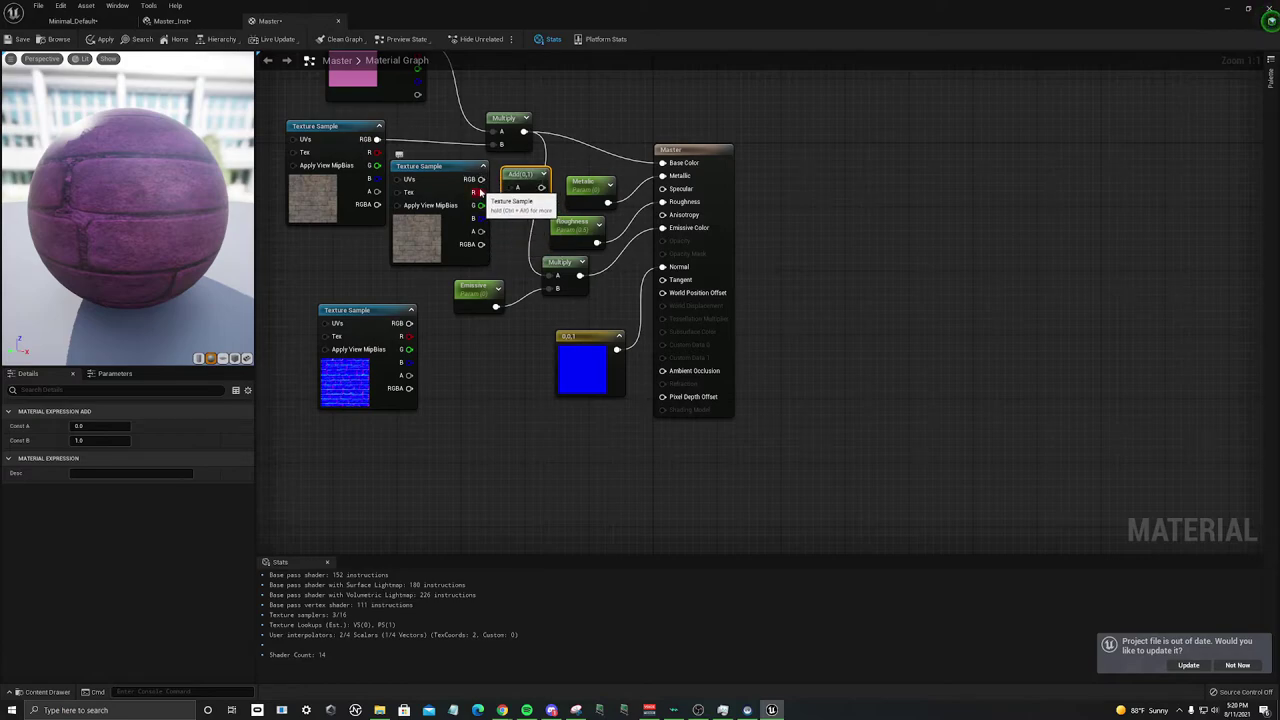
{"action": "left_click_drag", "start_coordinate": [481, 231], "coordinate": [509, 188]}
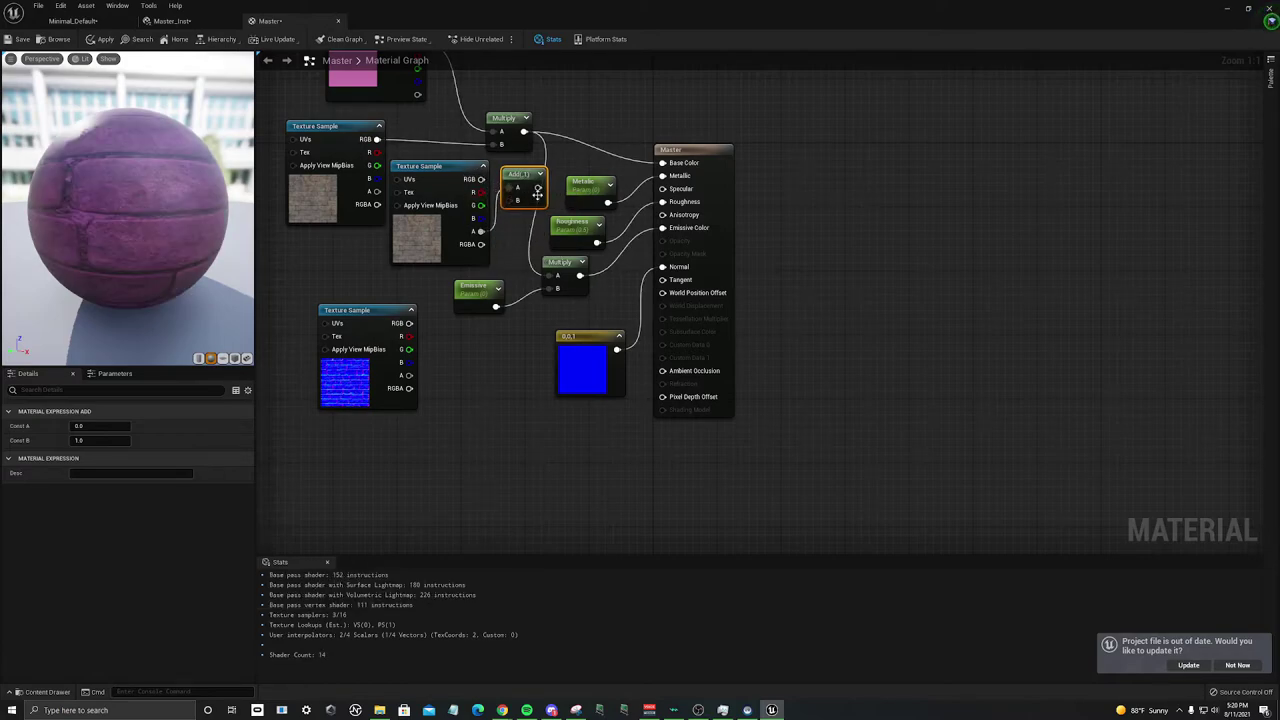
{"action": "left_click_drag", "start_coordinate": [597, 242], "coordinate": [690, 227]}
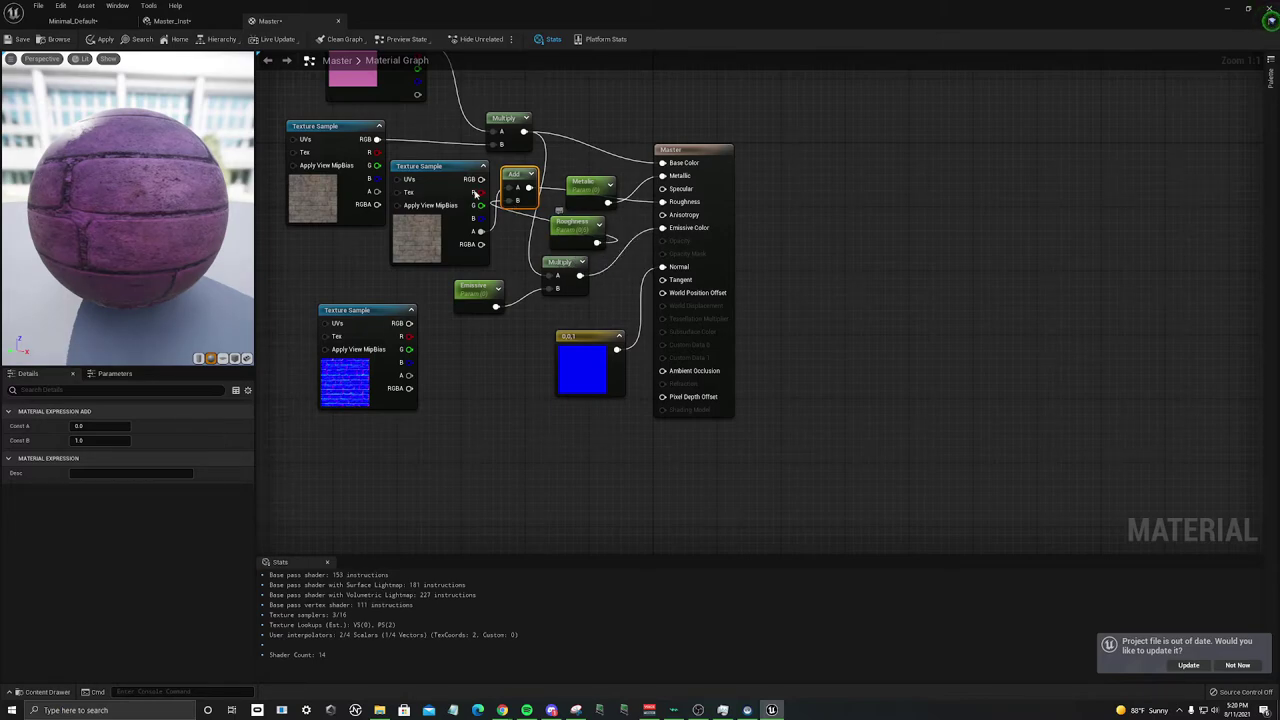
Step: Try default values of 0 and -0.1 for the Roughness parameter
{"action": "left_click", "coordinate": [576, 231]}
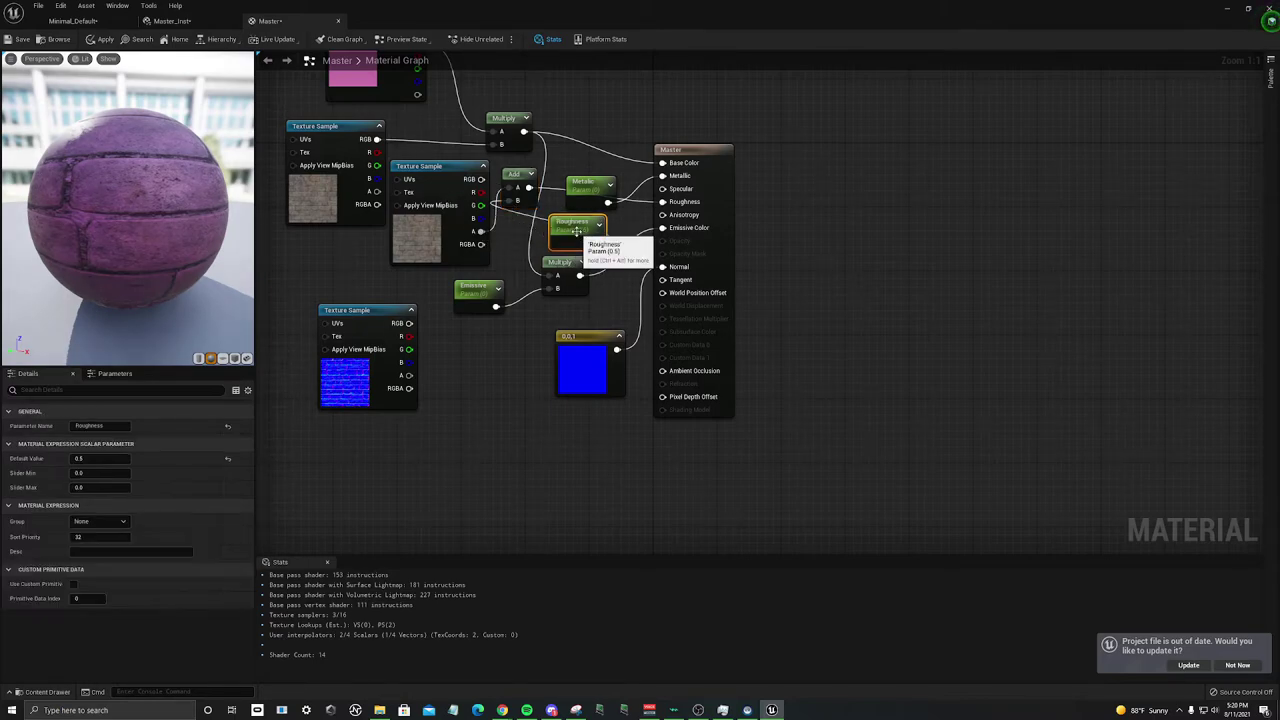
{"action": "left_click", "coordinate": [95, 462]}
{"action": "type", "text": "0"}
{"action": "key", "text": "Return"}
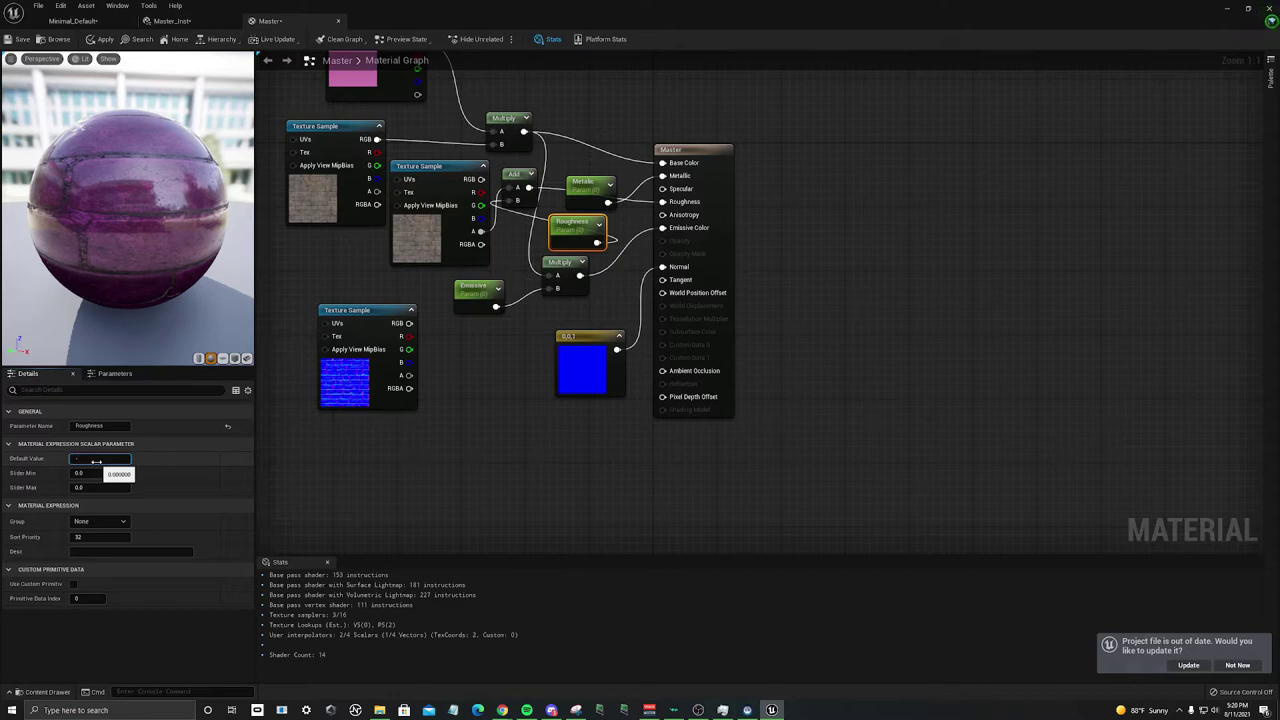
{"action": "key", "text": "Return"}
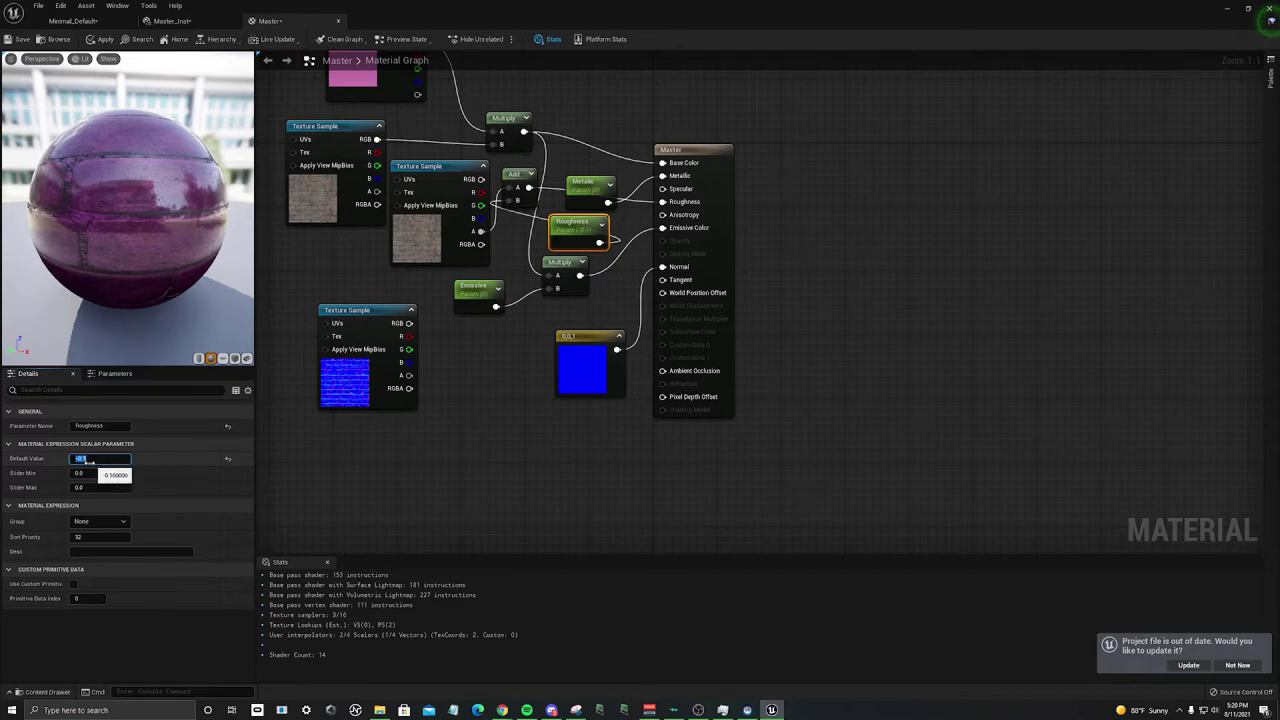
{"action": "left_click", "coordinate": [87, 460]}
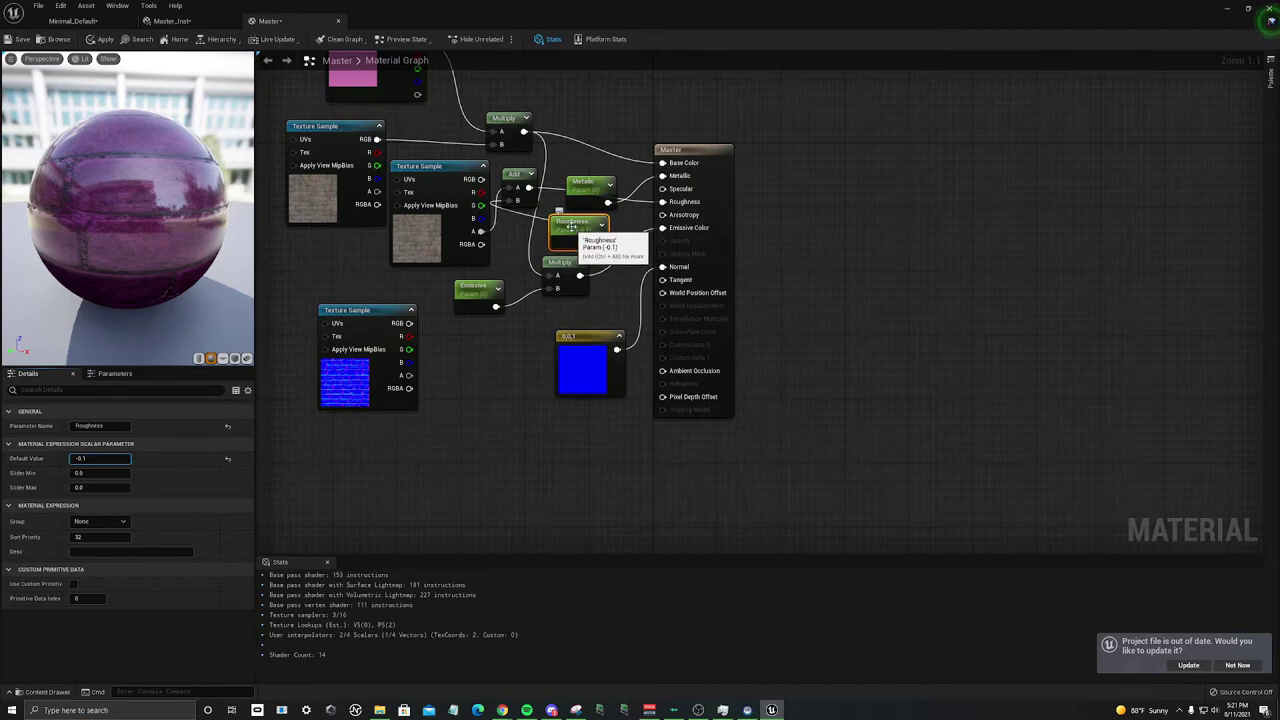
Step: Rearrange the texture, Tint, Multiply, Add, Roughness and Metallic nodes so they are spaced apart beside the Master node
{"action": "left_click_drag", "start_coordinate": [572, 226], "coordinate": [532, 236]}
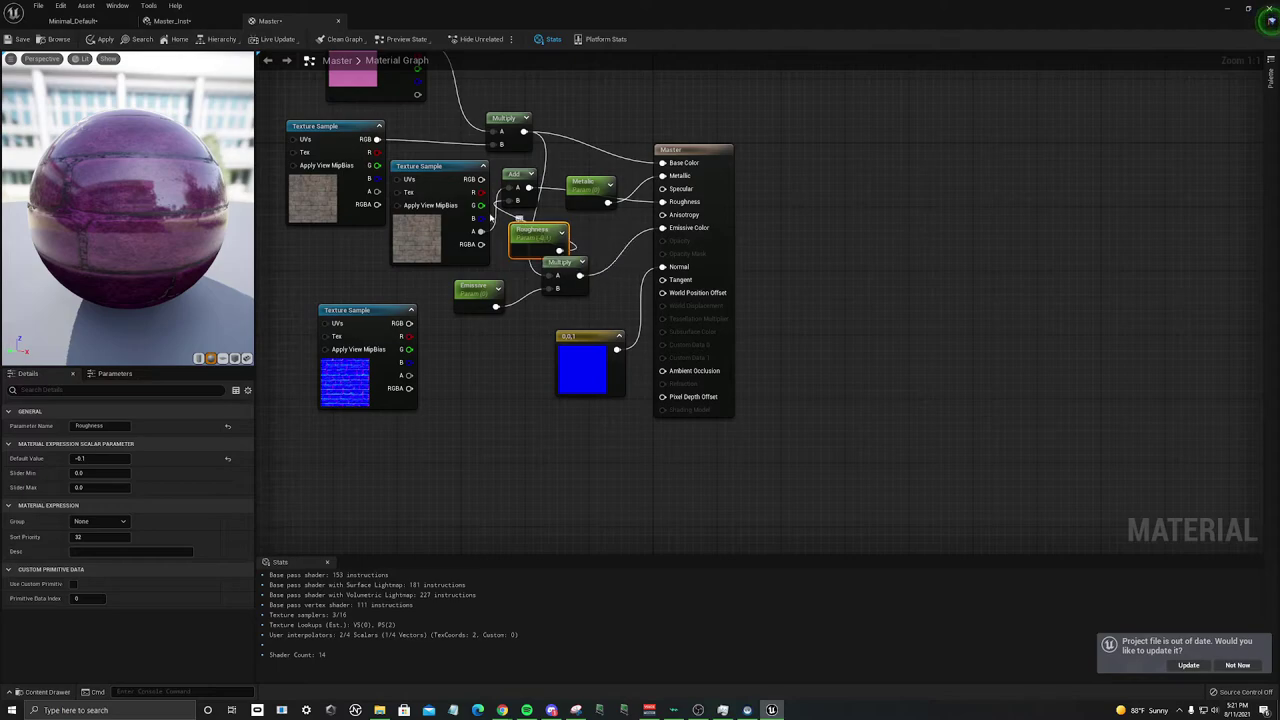
{"action": "left_click_drag", "start_coordinate": [514, 174], "coordinate": [541, 182]}
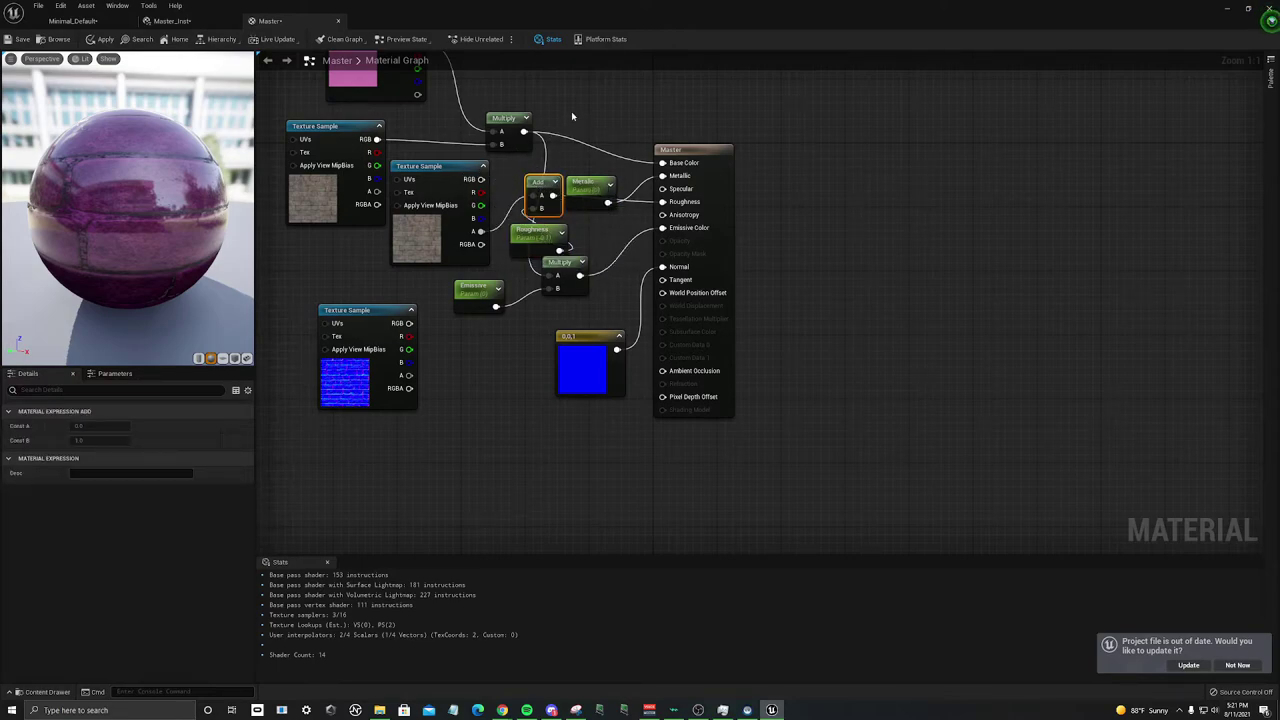
{"action": "right_click_drag", "start_coordinate": [572, 116], "coordinate": [696, 225]}
{"action": "left_click_drag", "start_coordinate": [446, 120], "coordinate": [633, 240]}
{"action": "left_click_drag", "start_coordinate": [633, 231], "coordinate": [585, 149]}
{"action": "left_click_drag", "start_coordinate": [532, 262], "coordinate": [725, 350]}
{"action": "left_click_drag", "start_coordinate": [708, 295], "coordinate": [671, 258]}
{"action": "left_click", "coordinate": [549, 277]}
Step: Set the Roughness parameter's default value to 0.8
{"action": "left_click", "coordinate": [501, 350]}
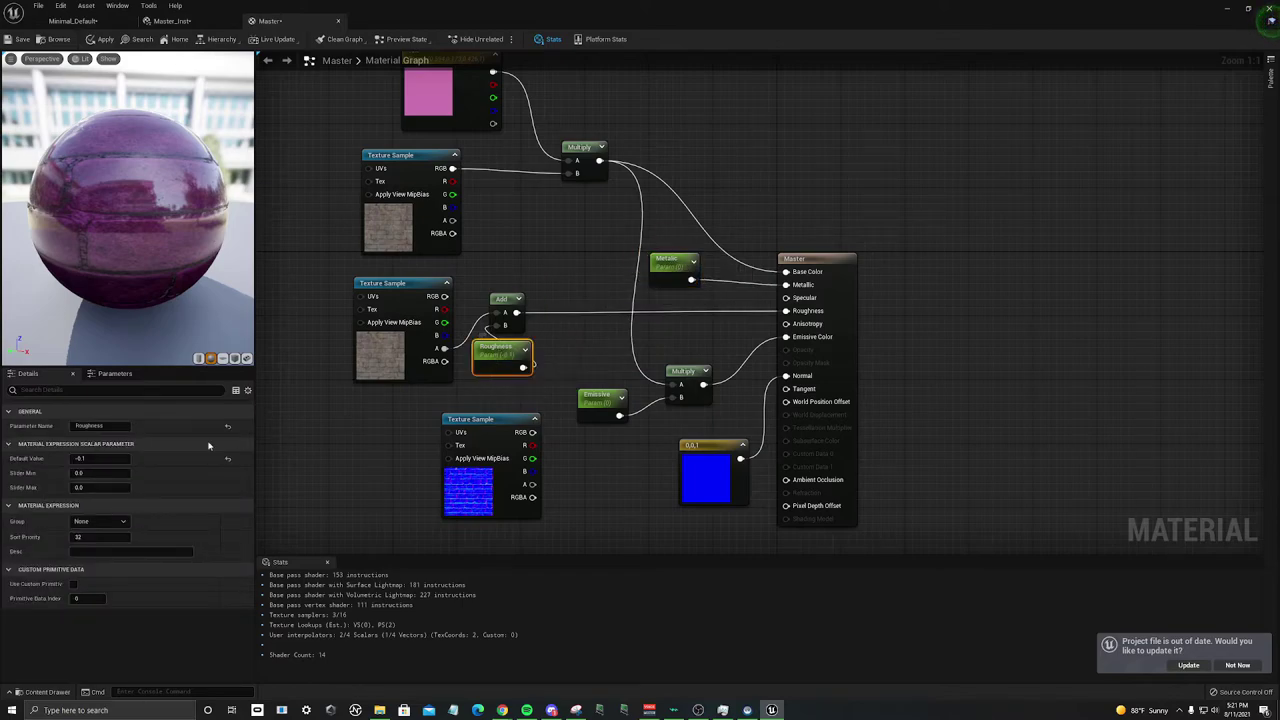
{"action": "left_click", "coordinate": [100, 458]}
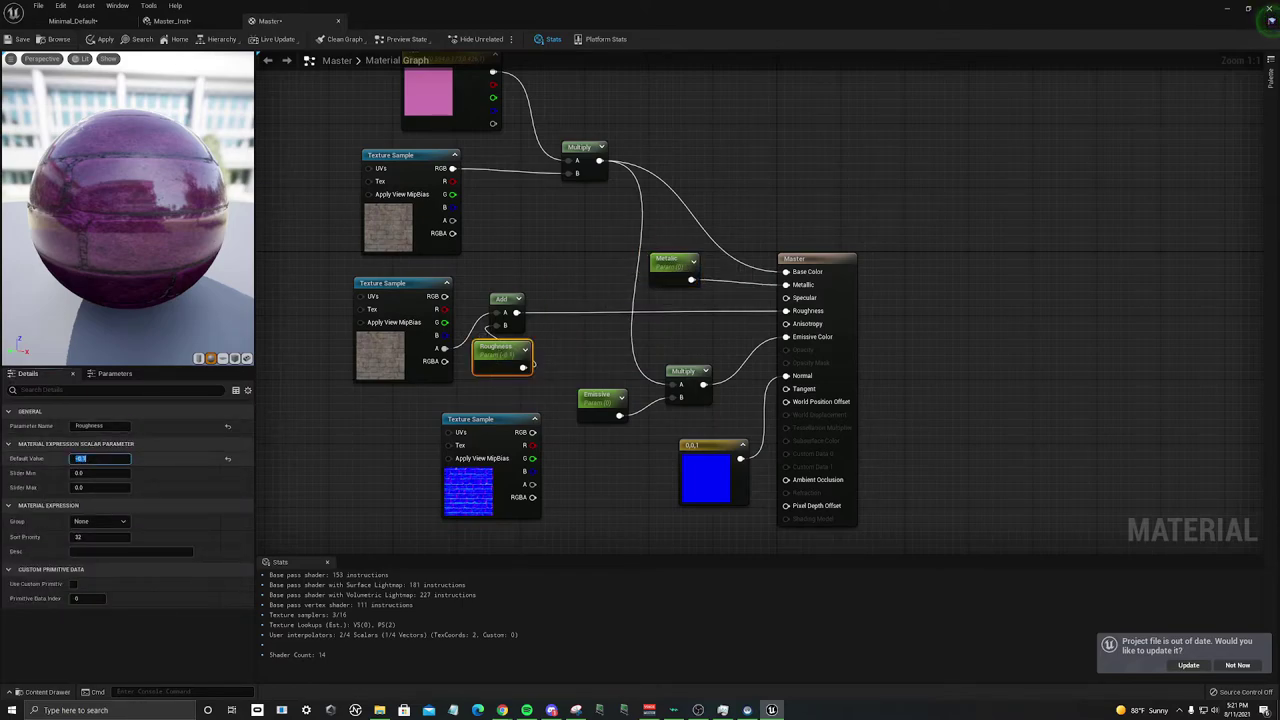
{"action": "type", "text": "0.8"}
{"action": "key", "text": "Return"}
{"action": "left_click", "coordinate": [610, 303]}
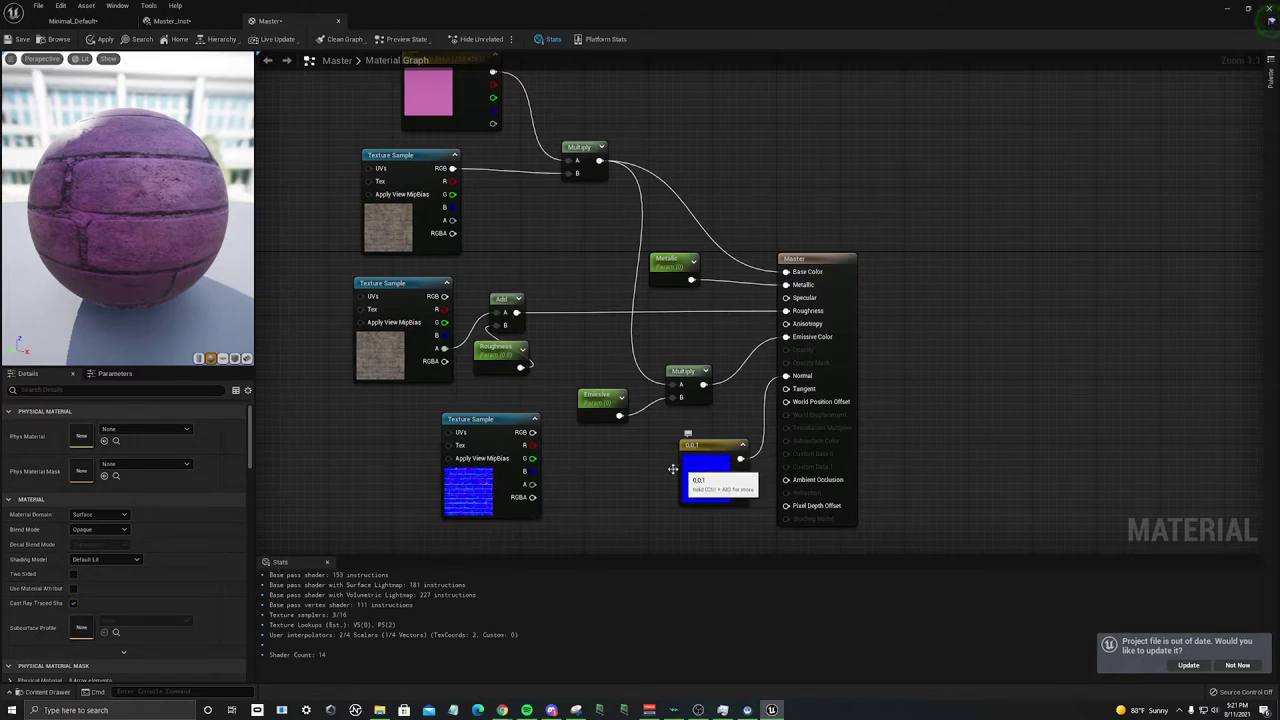
Step: Add a StaticSwitchParameter named "Normal text?" and connect the 0,0,1 constant to its False input
{"action": "right_click", "coordinate": [601, 463]}
{"action": "type", "text": "switch"}
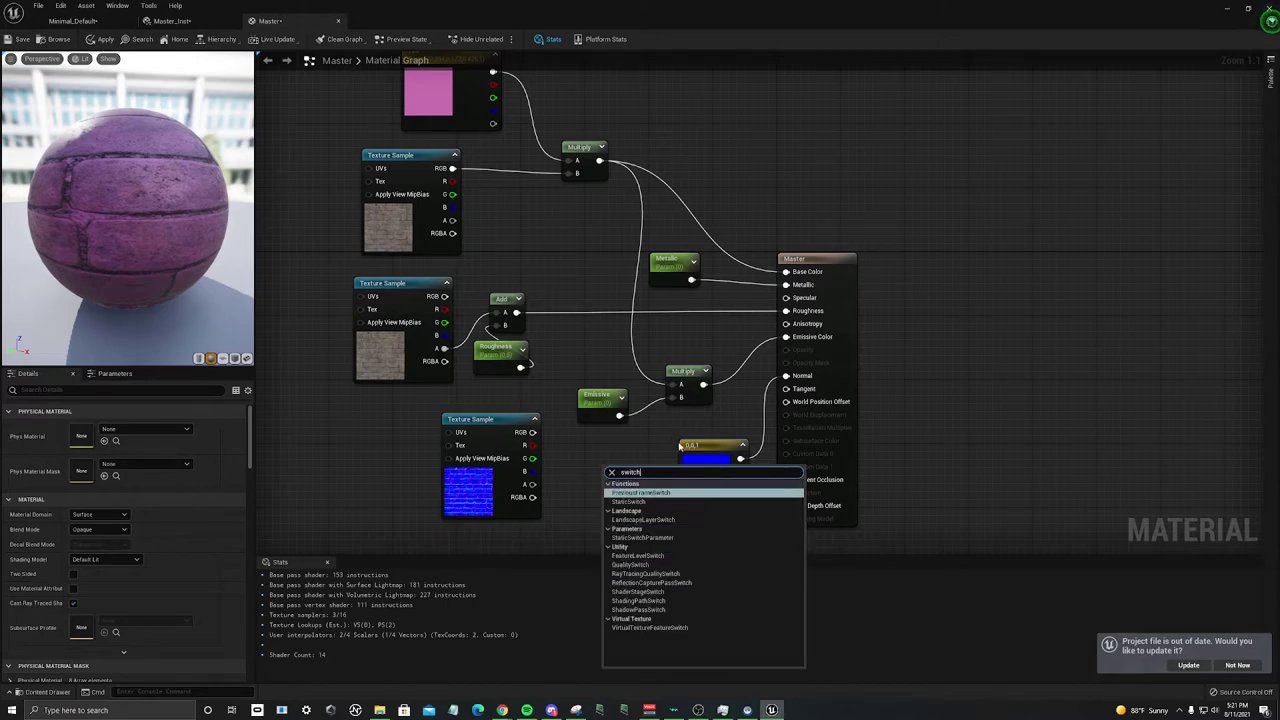
{"action": "left_click", "coordinate": [642, 537]}
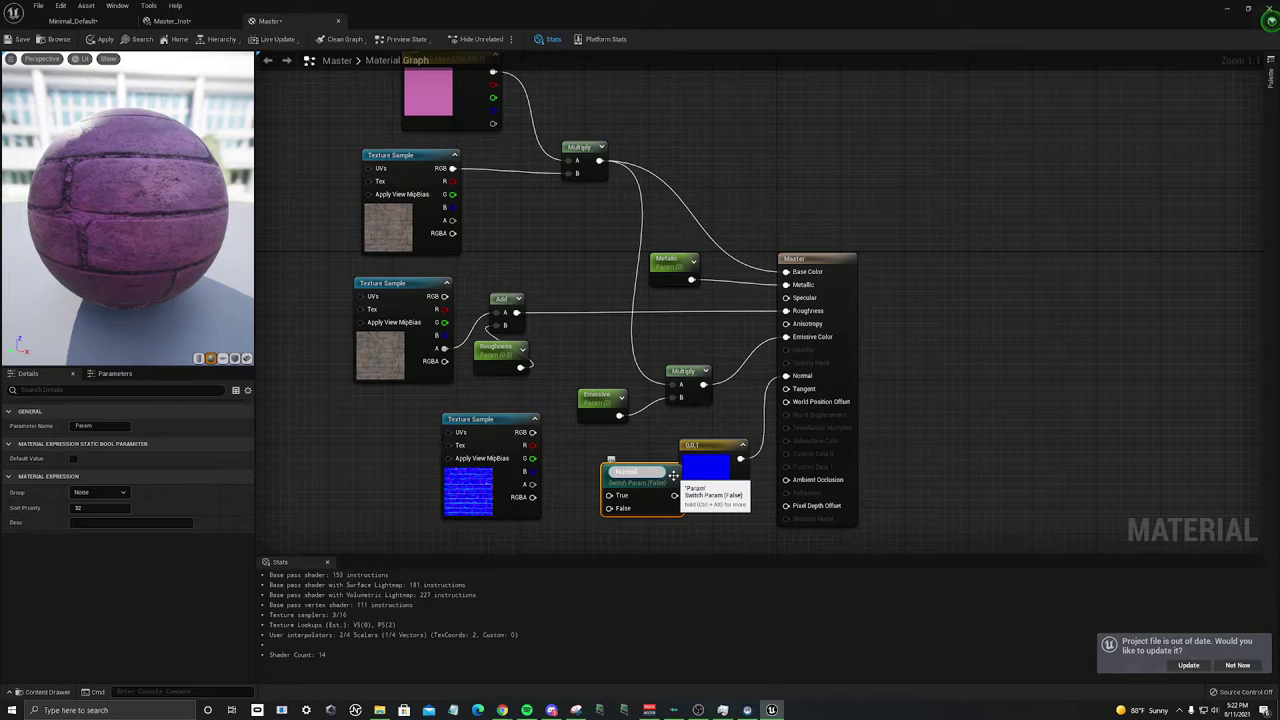
{"action": "key", "text": "Return"}
{"action": "left_click_drag", "start_coordinate": [649, 460], "coordinate": [626, 477]}
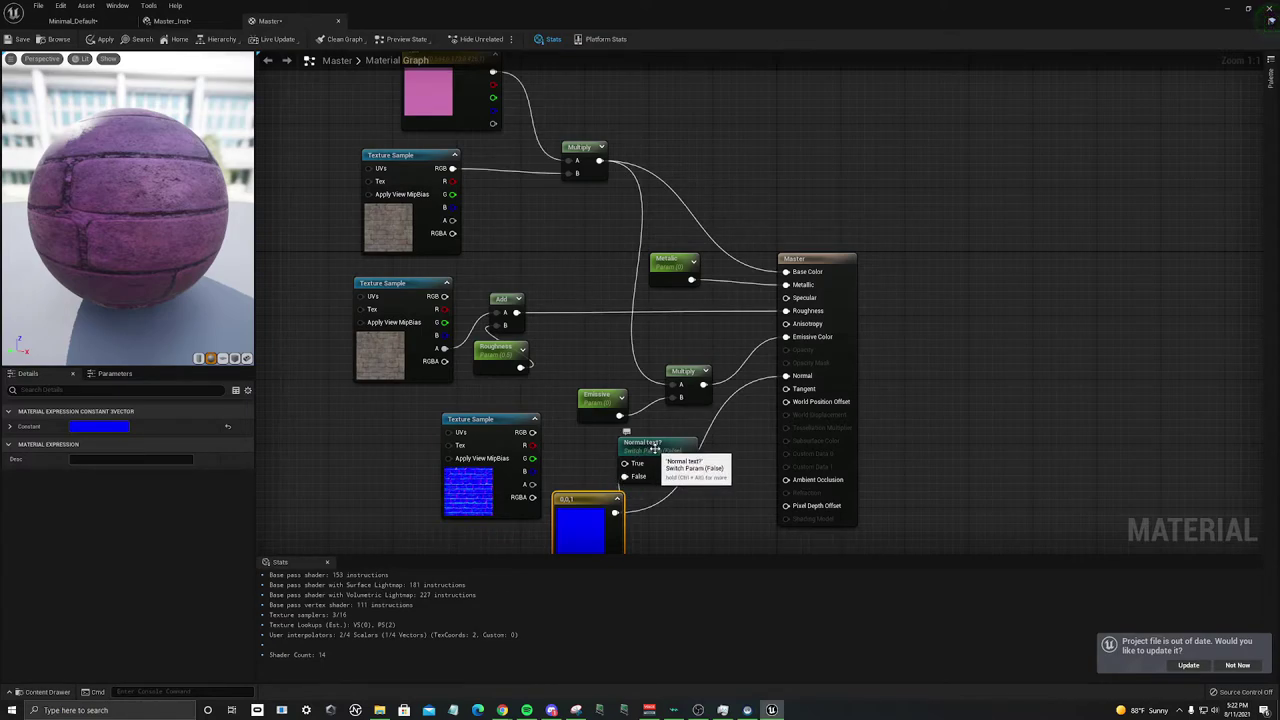
Step: Connect the brick normal texture's RGB output to the "Normal text?" switch's True input and set the switch's default value to true
{"action": "left_click_drag", "start_coordinate": [654, 449], "coordinate": [667, 440]}
{"action": "left_click_drag", "start_coordinate": [533, 445], "coordinate": [645, 436]}
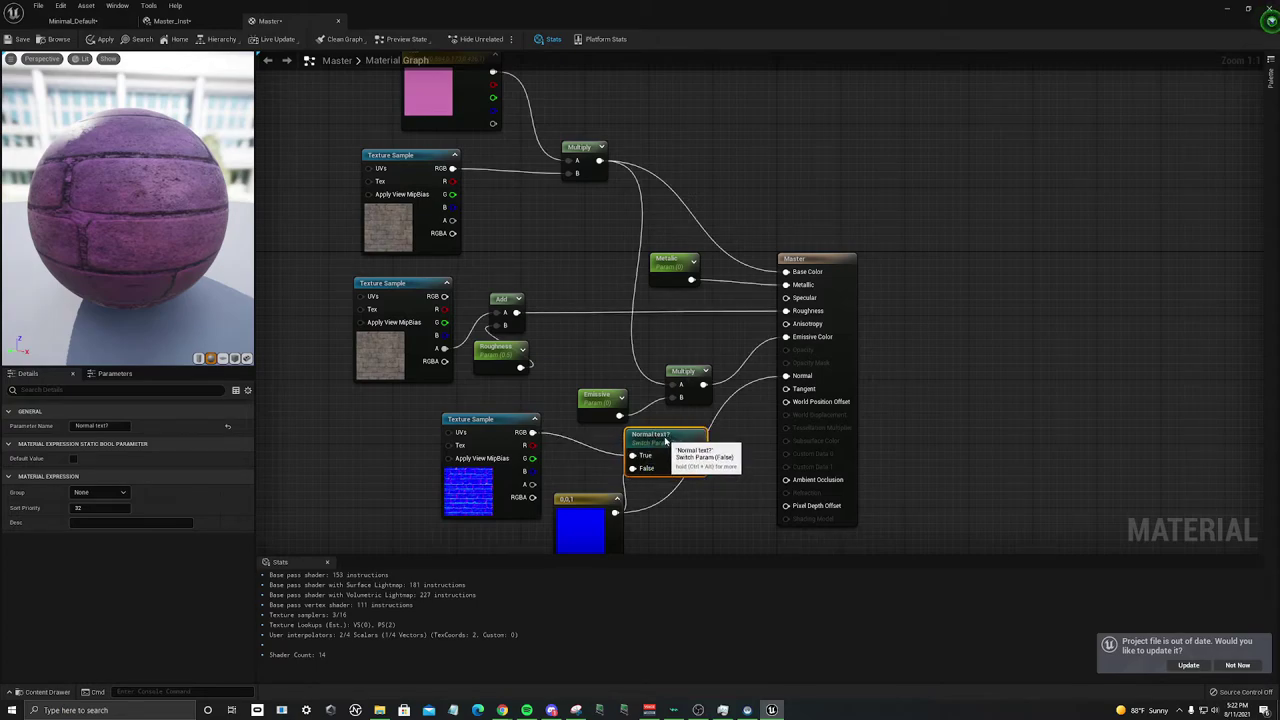
{"action": "left_click", "coordinate": [73, 460]}
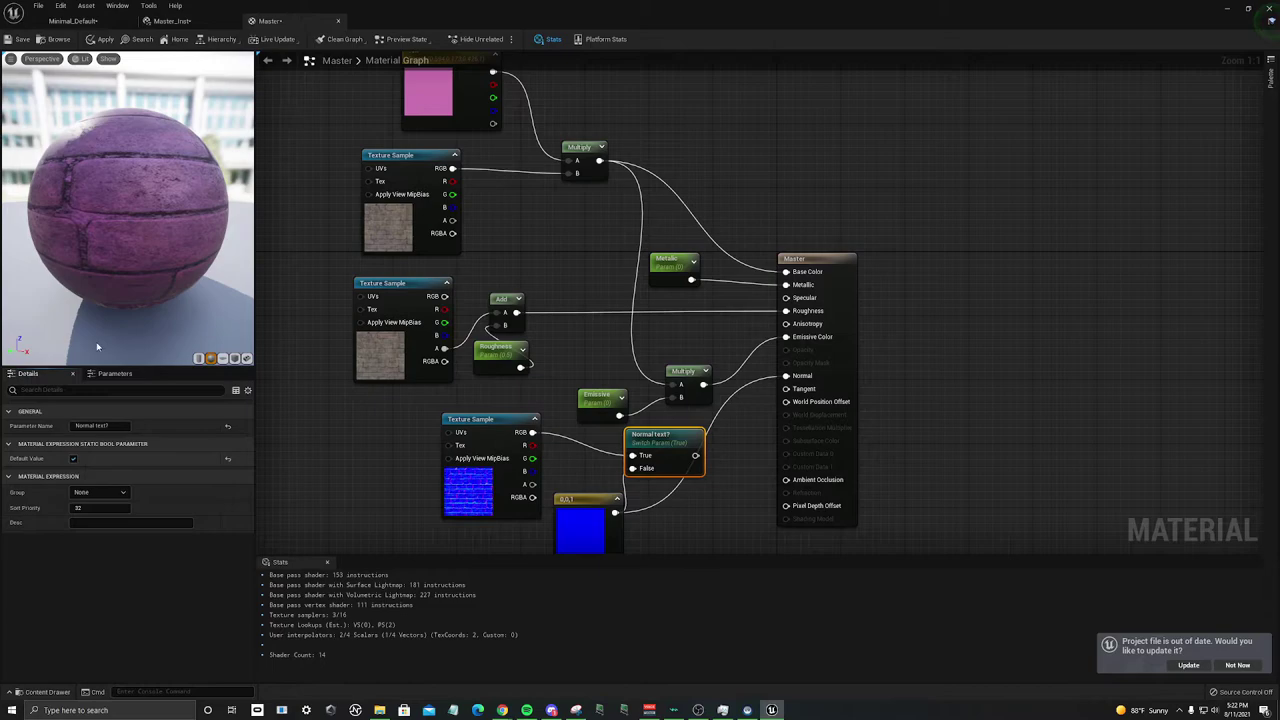
Step: Set the "Normal text?" switch's default value to false, connect its output to the Master node's Normal input and apply the material
{"action": "left_click", "coordinate": [73, 458]}
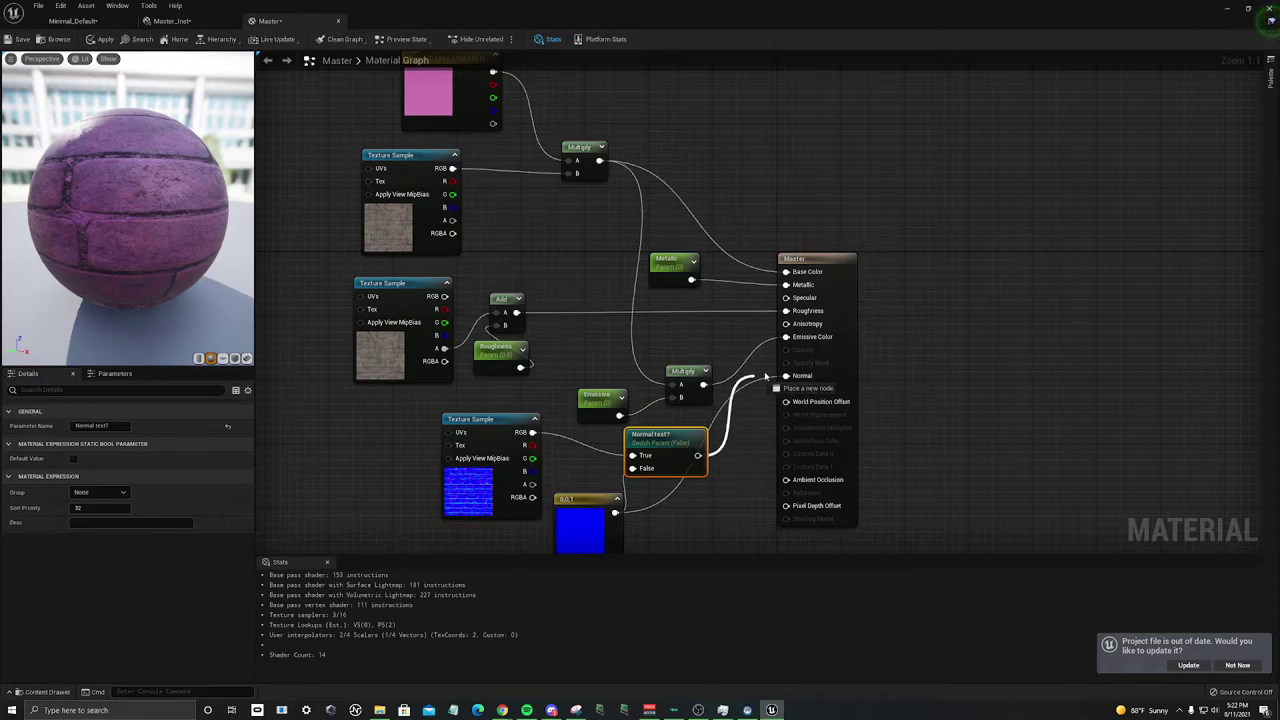
{"action": "left_click", "coordinate": [104, 40]}
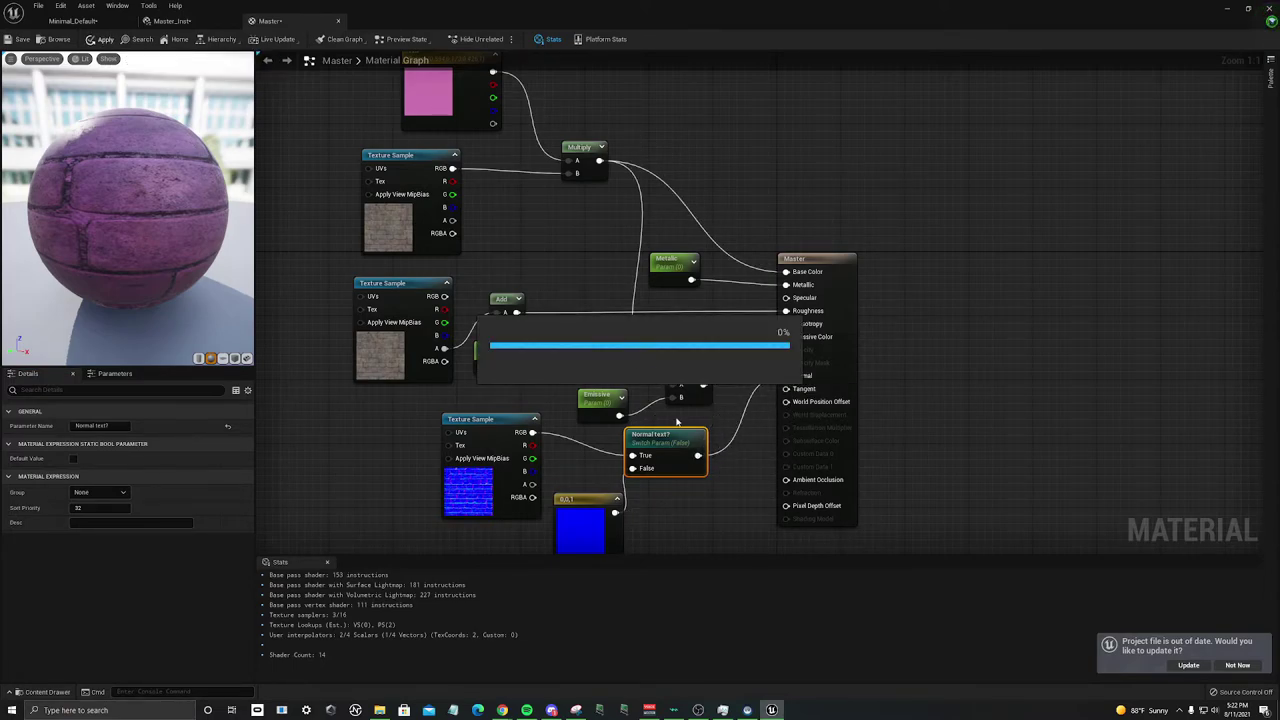
Step: Move the brick normal texture, the 0,0,1 constant and the "Normal text?" switch together below the other nodes
{"action": "left_click_drag", "start_coordinate": [414, 460], "coordinate": [718, 530]}
{"action": "left_click_drag", "start_coordinate": [662, 462], "coordinate": [582, 510]}
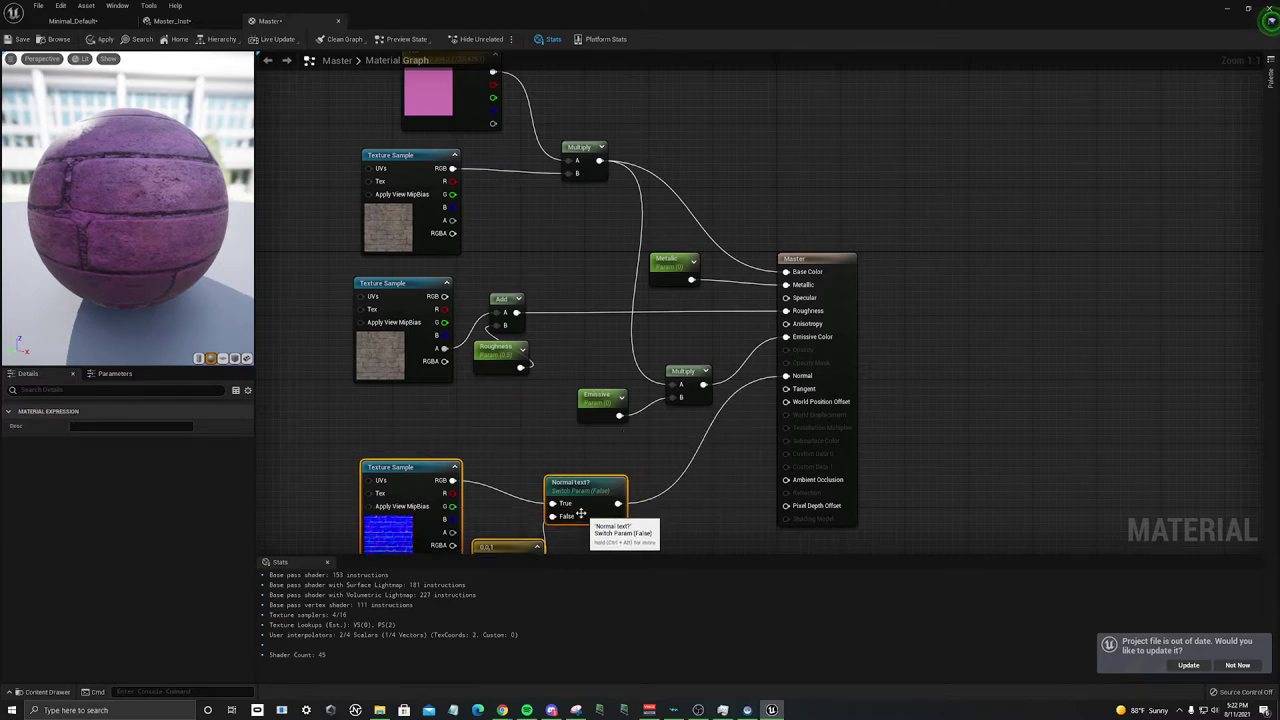
{"action": "right_click_drag", "start_coordinate": [521, 462], "coordinate": [600, 320]}
{"action": "left_click", "coordinate": [580, 303]}
Step: Insert a FlattenNormal node between the brick normal texture's RGB output and the "Normal text?" switch's True input
{"action": "right_click", "coordinate": [573, 305]}
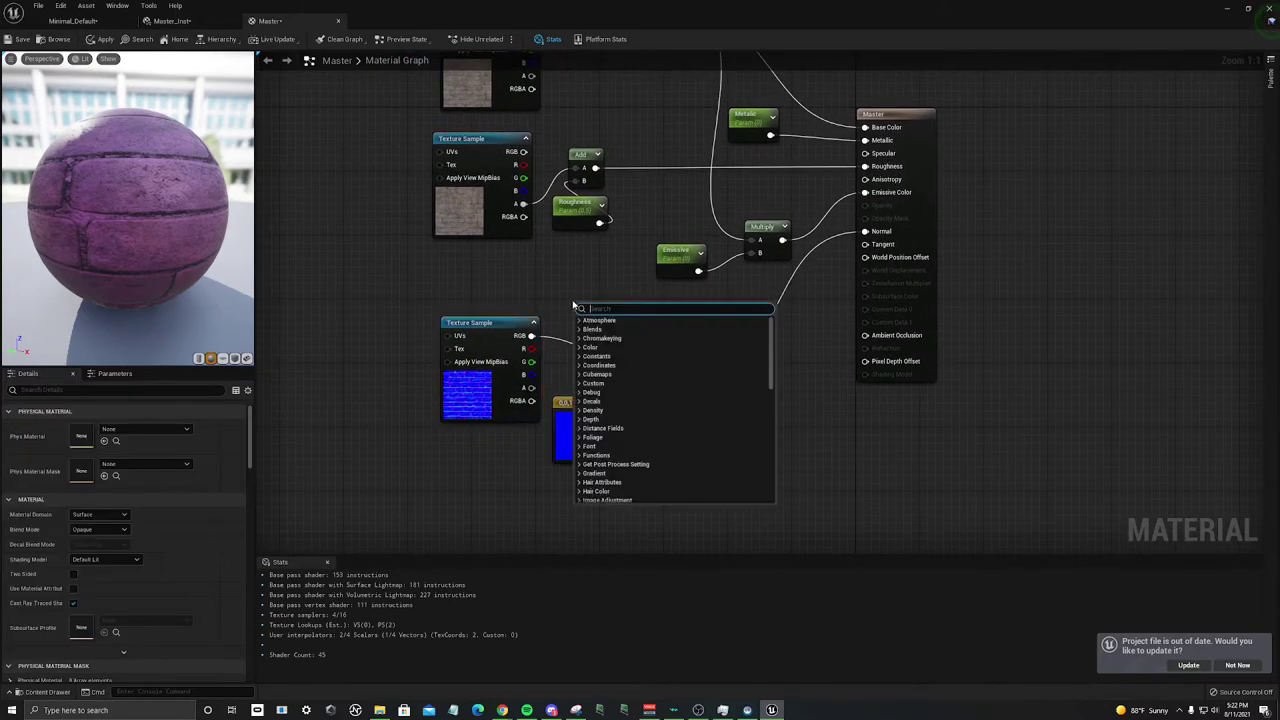
{"action": "type", "text": "fla"}
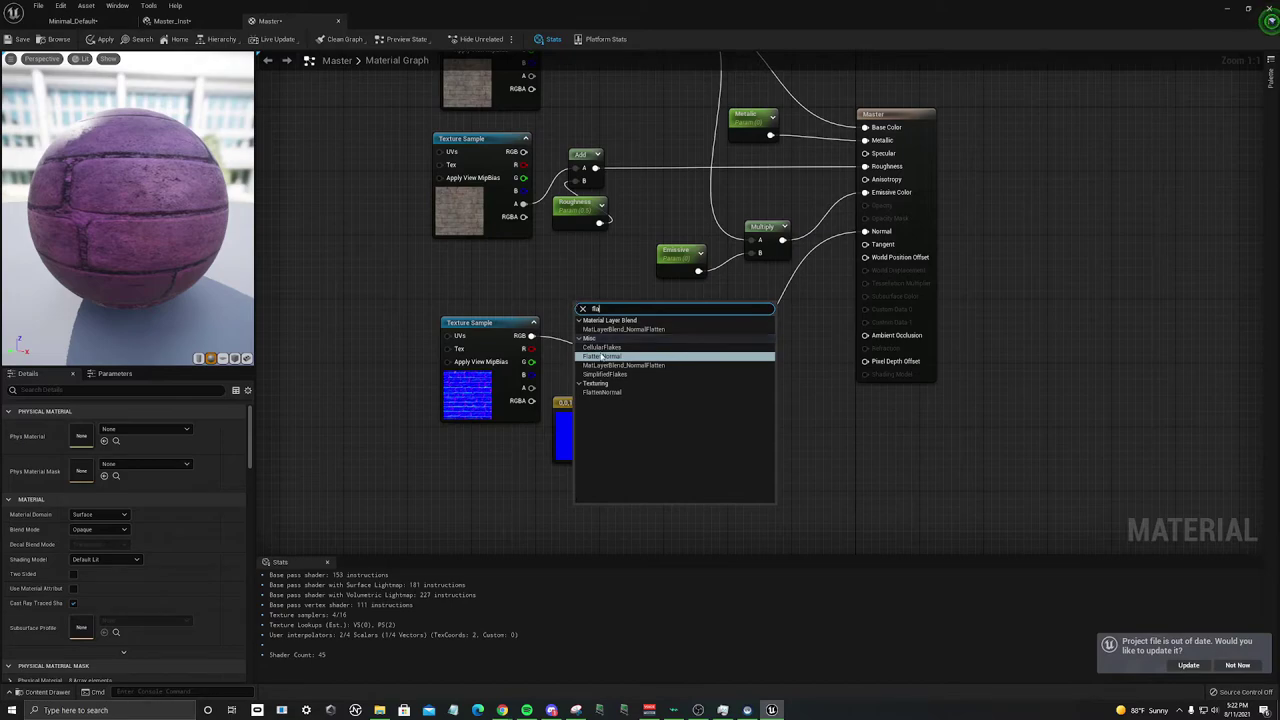
{"action": "key", "text": "Return"}
{"action": "left_click_drag", "start_coordinate": [510, 323], "coordinate": [421, 325]}
{"action": "left_click_drag", "start_coordinate": [443, 336], "coordinate": [631, 358]}
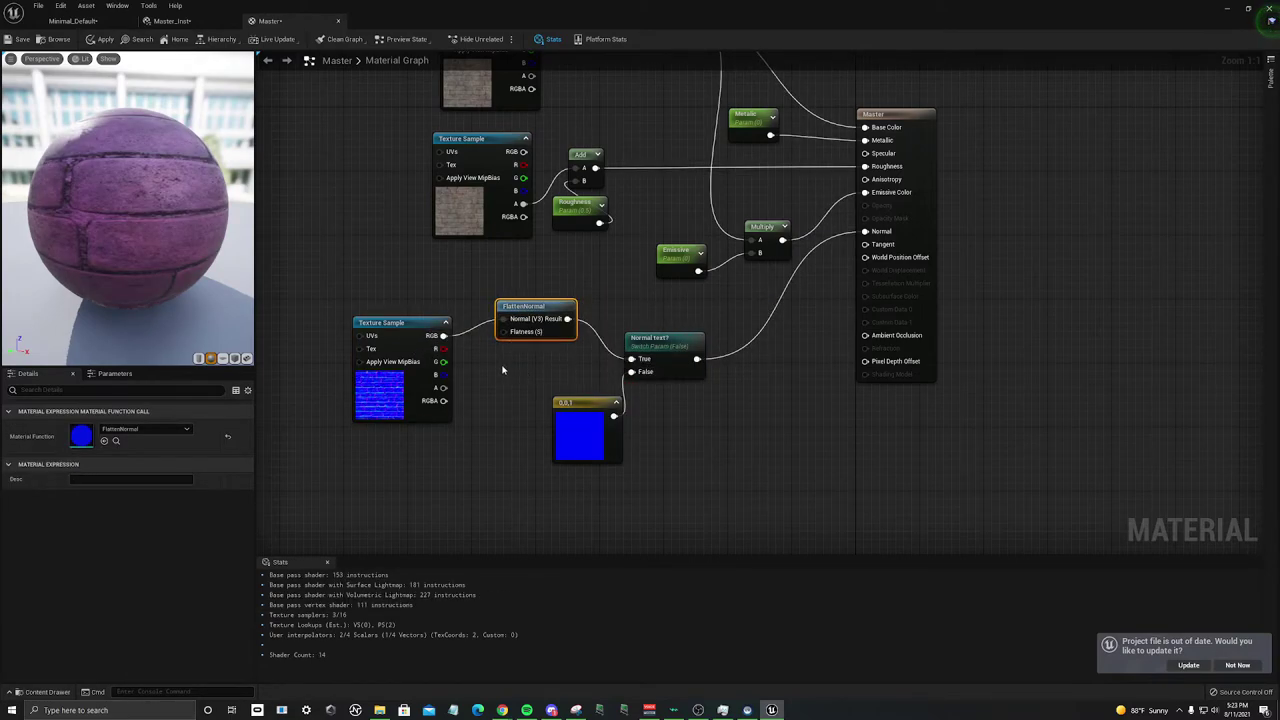
Step: Add a scalar constant connected to the FlattenNormal node's Flatness input and space the nodes apart
{"action": "left_click", "coordinate": [493, 372]}
{"action": "left_click", "coordinate": [493, 372]}
{"action": "left_click_drag", "start_coordinate": [509, 386], "coordinate": [550, 318]}
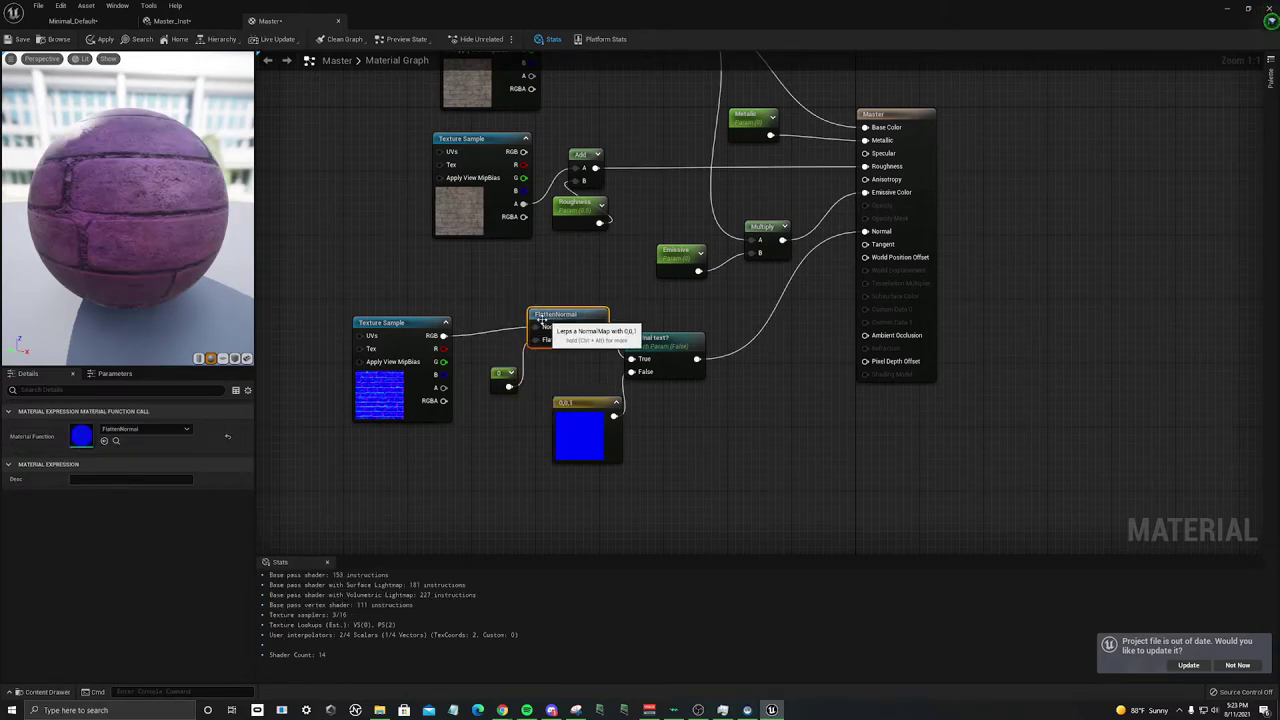
Step: Set the Flatness constant to 1 and the "Normal text?" switch's default value to true
{"action": "left_click", "coordinate": [503, 372]}
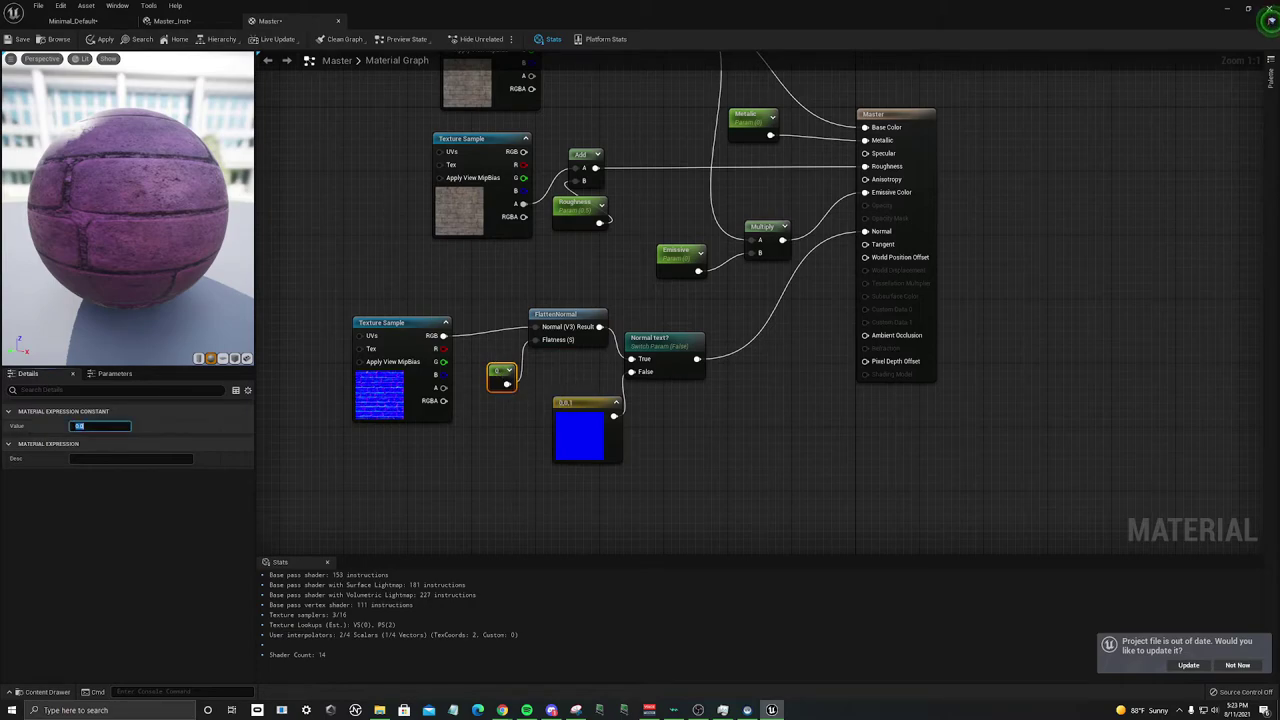
{"action": "left_click", "coordinate": [124, 423]}
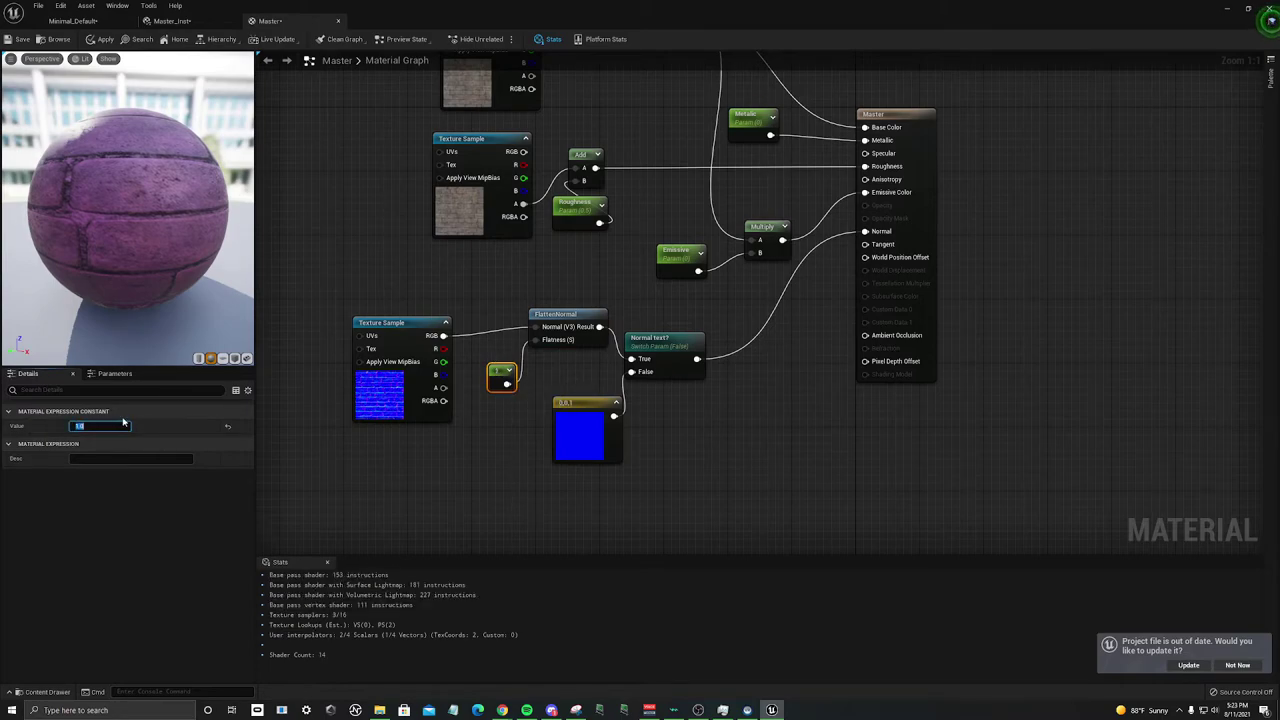
{"action": "left_click", "coordinate": [704, 343]}
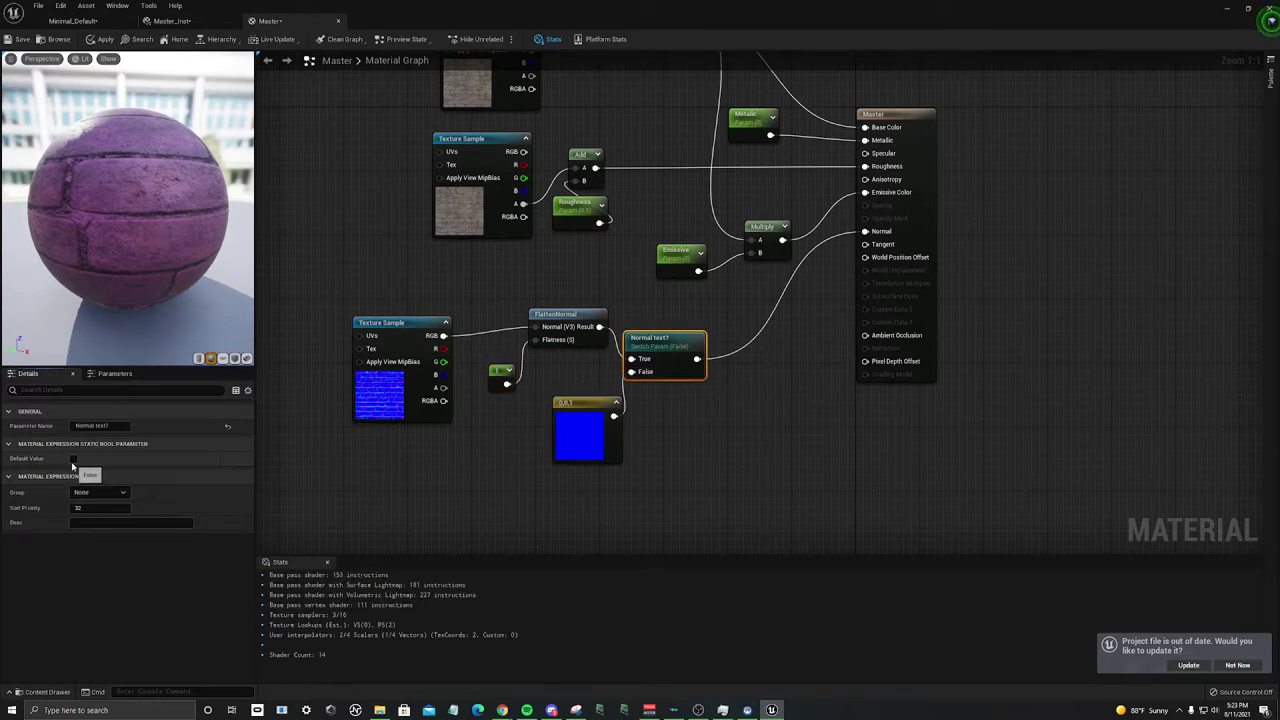
Step: Try Flatness constant values of 0 and 100 on the preview sphere and set the constant back to 1
{"action": "left_click", "coordinate": [503, 372]}
{"action": "left_click", "coordinate": [100, 426]}
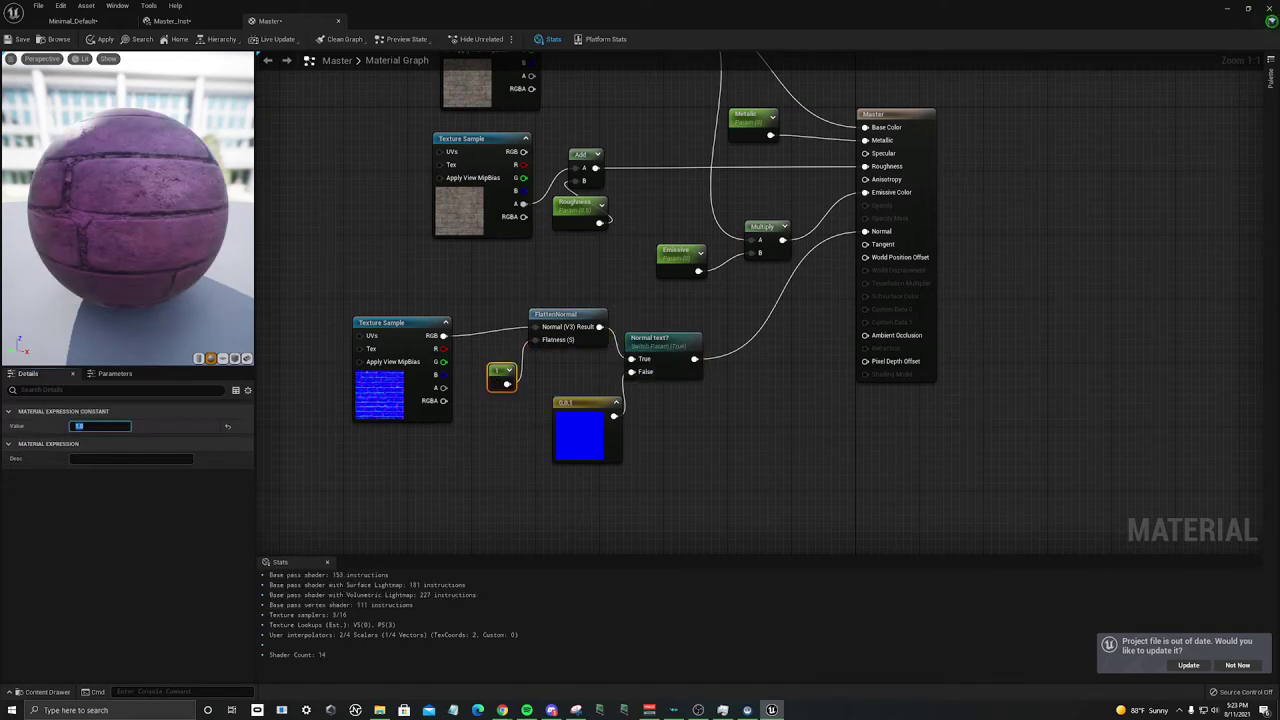
{"action": "type", "text": "0"}
{"action": "key", "text": "Return"}
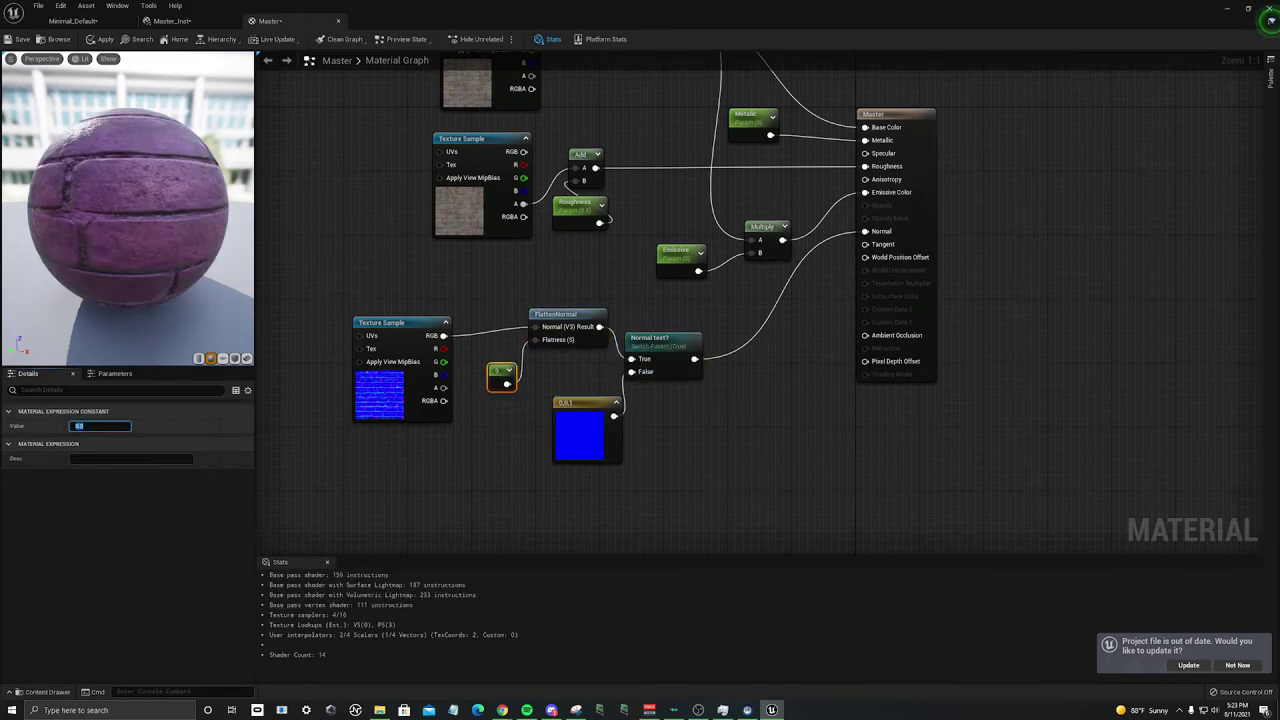
{"action": "type", "text": "100"}
{"action": "key", "text": "Return"}
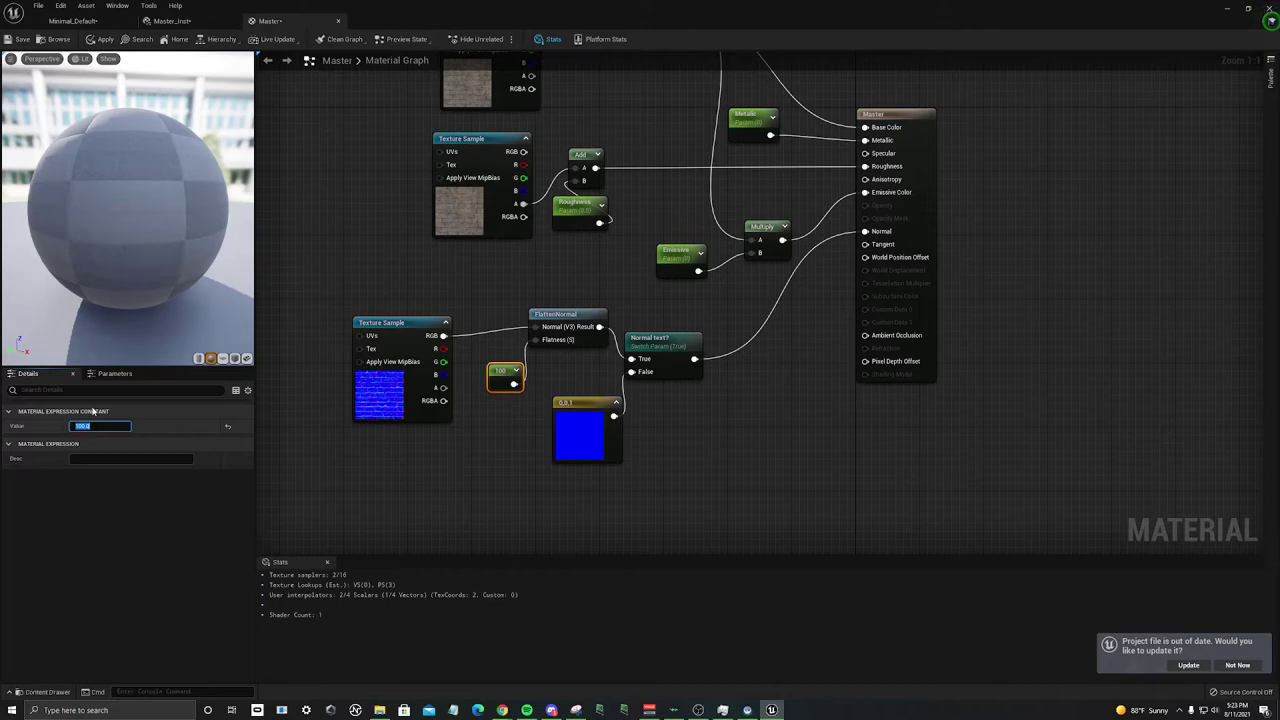
{"action": "left_click_drag", "start_coordinate": [92, 183], "coordinate": [125, 185]}
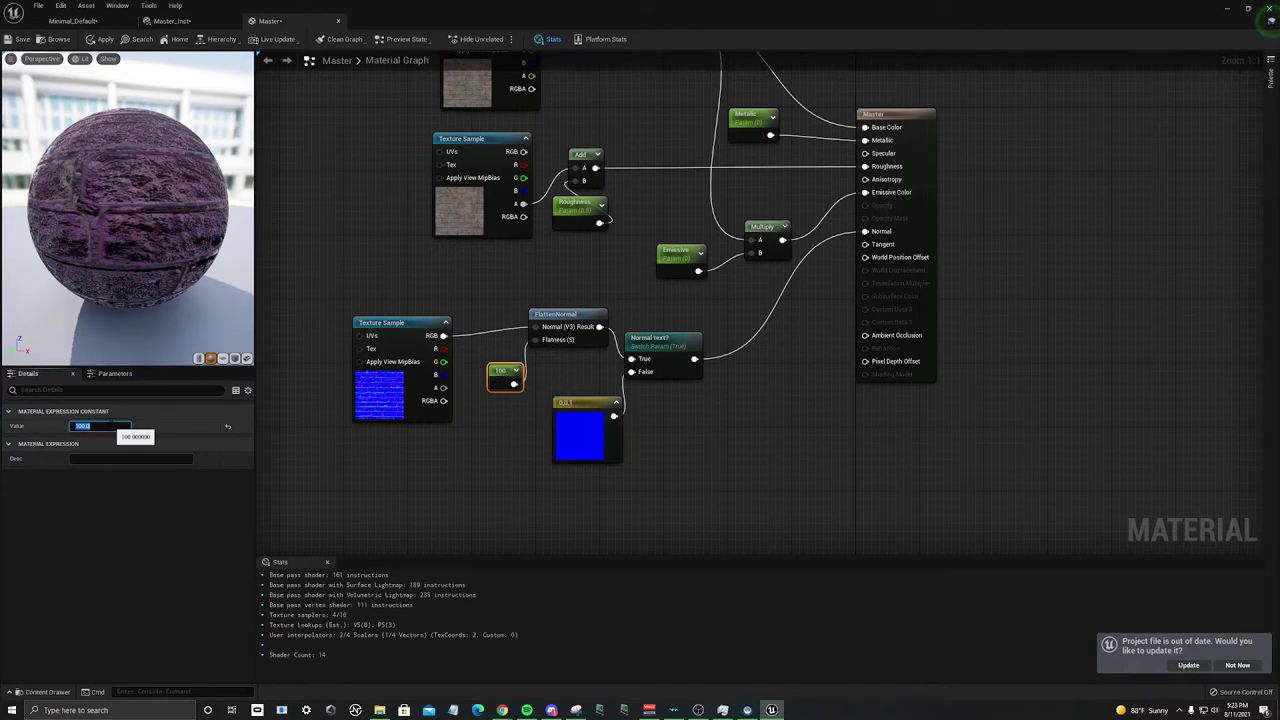
{"action": "key", "text": "Return"}
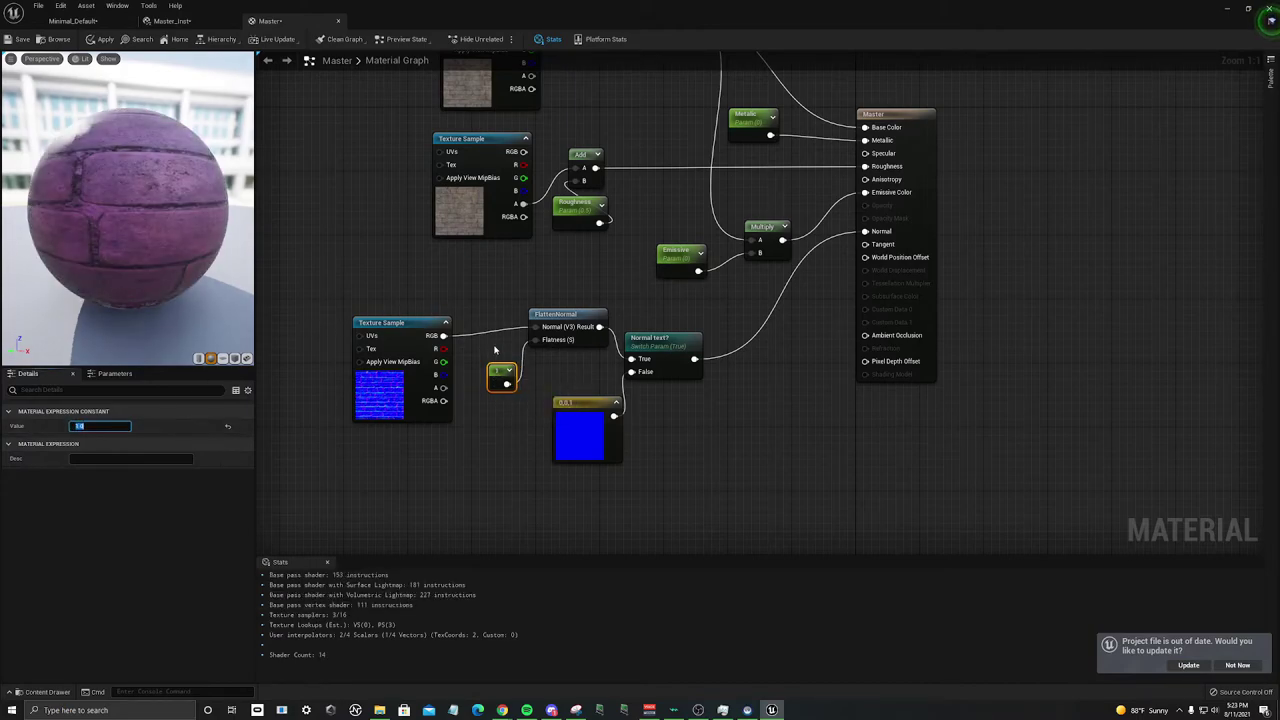
Step: Convert the Flatness constant to a parameter named "Normal Strength", place it beside the normal texture and apply the material
{"action": "right_click", "coordinate": [495, 382]}
{"action": "left_click", "coordinate": [552, 394]}
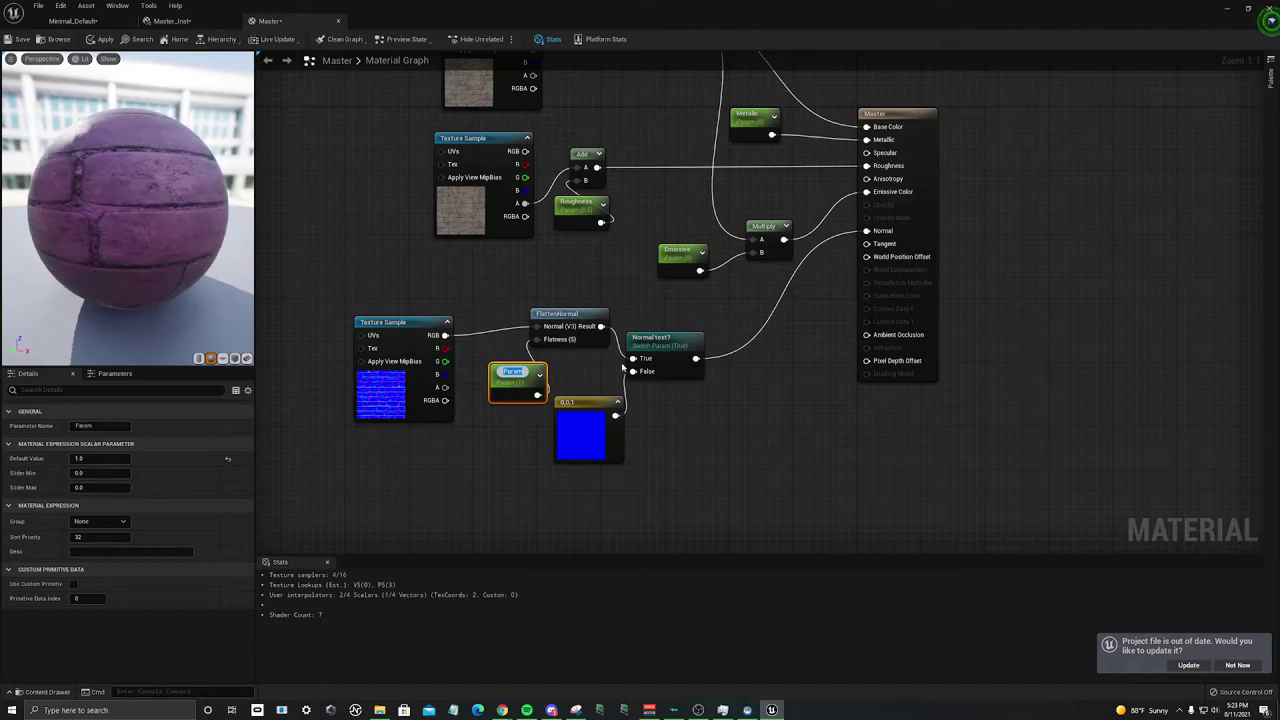
{"action": "type", "text": "Normal I"}
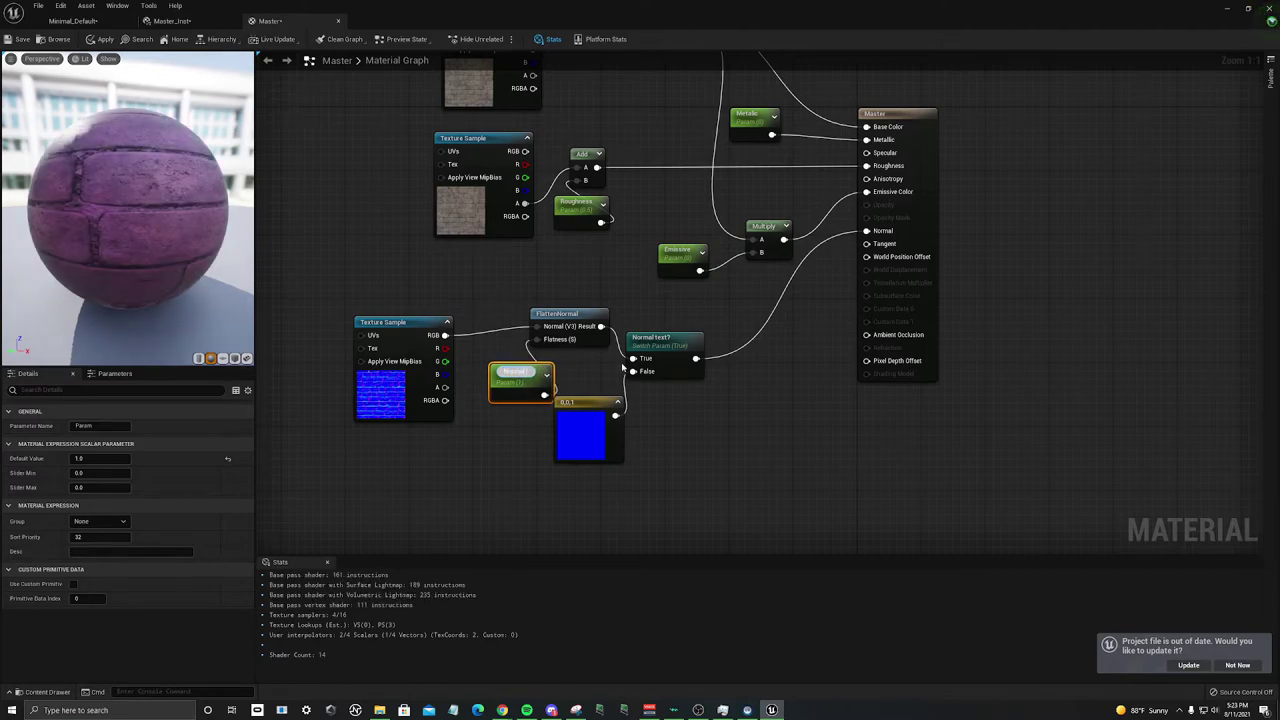
{"action": "type", "text": "nte"}
{"action": "key", "text": "BackSpace"}
{"action": "key", "text": "BackSpace"}
{"action": "type", "text": "Strength"}
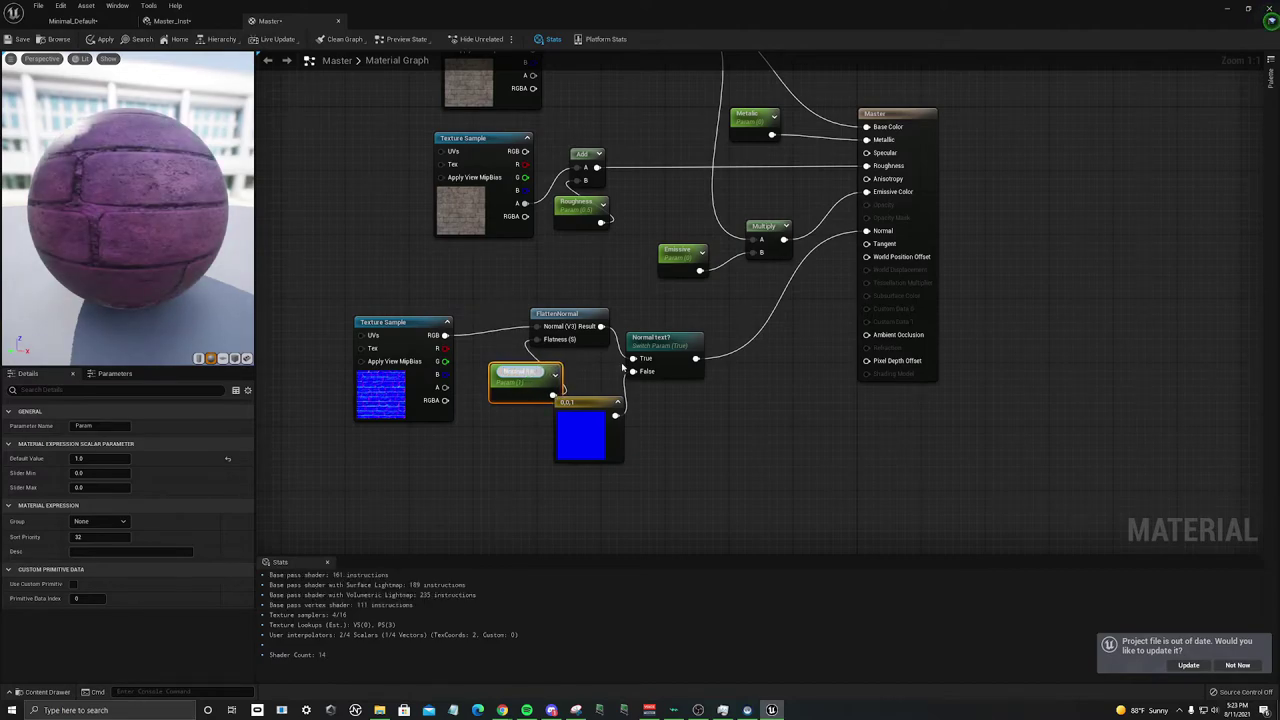
{"action": "key", "text": "Return"}
{"action": "left_click_drag", "start_coordinate": [549, 384], "coordinate": [515, 382]}
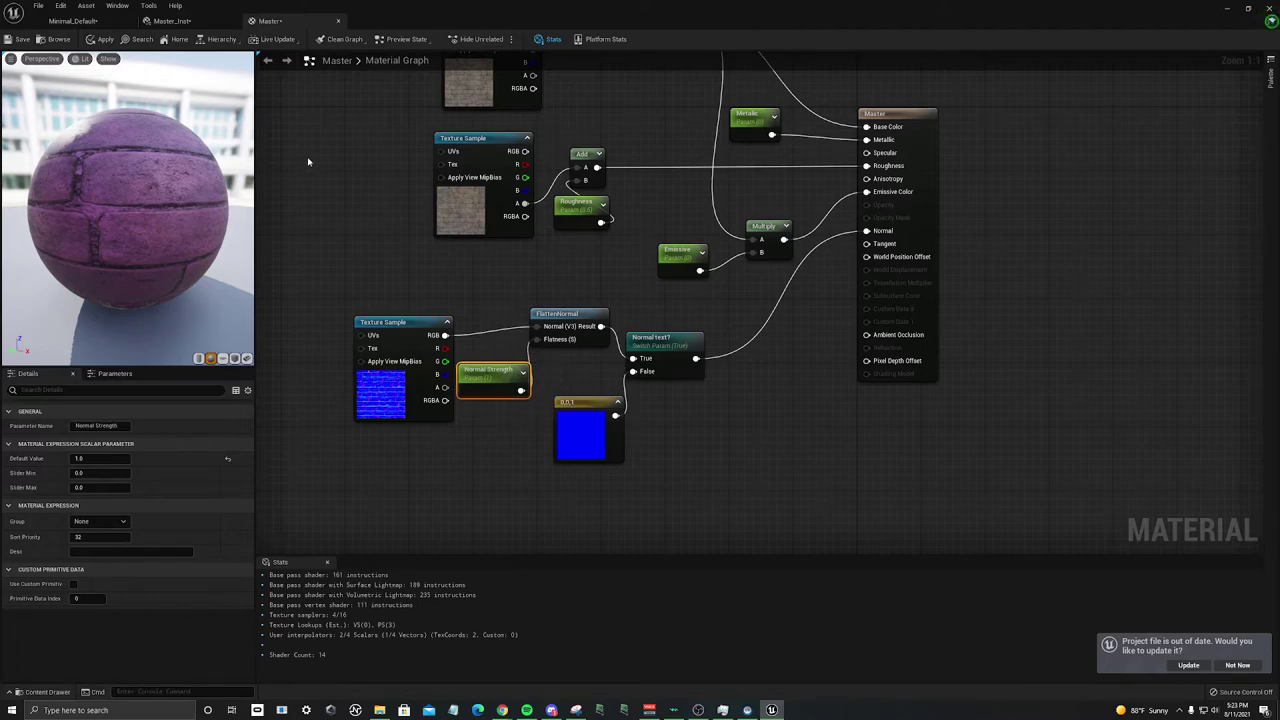
{"action": "left_click", "coordinate": [100, 39]}
Step: Add a texture coordinate node in the empty area before the Texture Sample nodes
{"action": "right_click", "coordinate": [310, 154]}
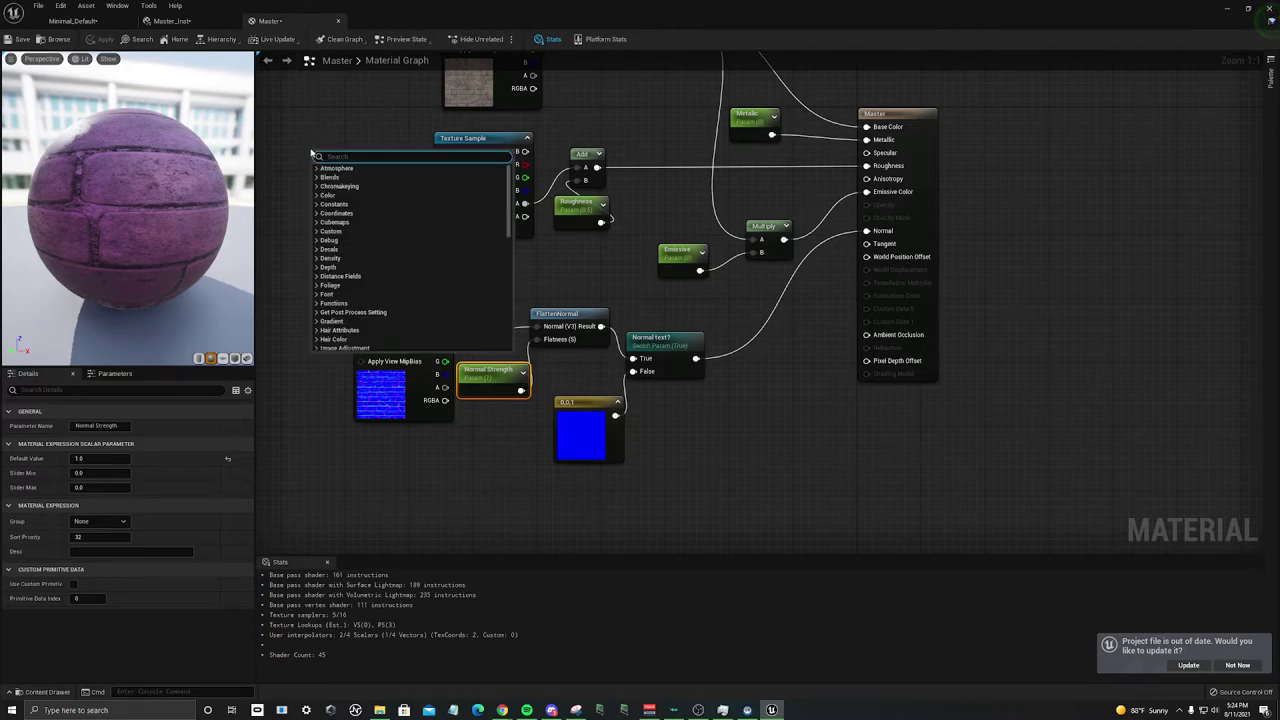
{"action": "type", "text": "text"}
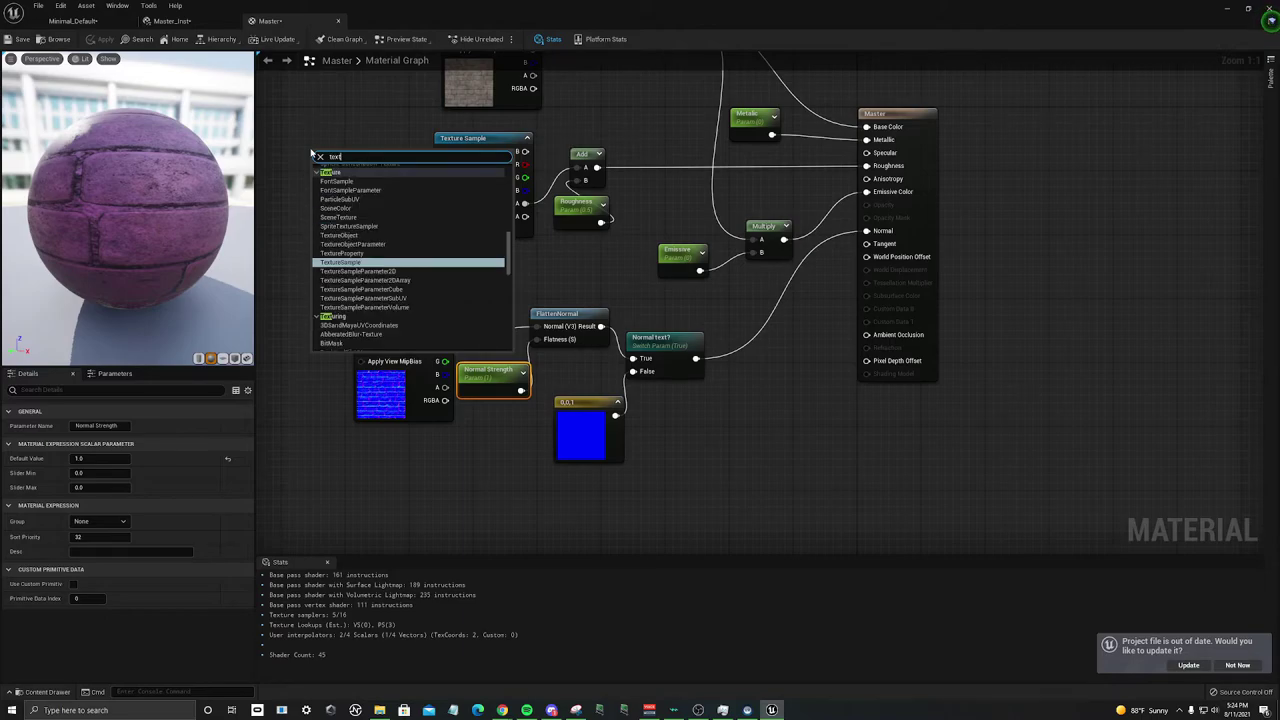
{"action": "type", "text": " coord"}
{"action": "left_click", "coordinate": [365, 195]}
Step: Feed the TexCoord node into a new Multiply node and connect its output to the UVs of all three Texture Samples, spacing out both nodes
{"action": "right_click_drag", "start_coordinate": [369, 116], "coordinate": [610, 178]}
{"action": "left_click_drag", "start_coordinate": [585, 216], "coordinate": [689, 85]}
{"action": "type", "text": "mu"}
{"action": "key", "text": "Return"}
{"action": "left_click_drag", "start_coordinate": [579, 205], "coordinate": [684, 213]}
{"action": "left_click_drag", "start_coordinate": [579, 205], "coordinate": [603, 397]}
{"action": "left_click_drag", "start_coordinate": [564, 197], "coordinate": [441, 192]}
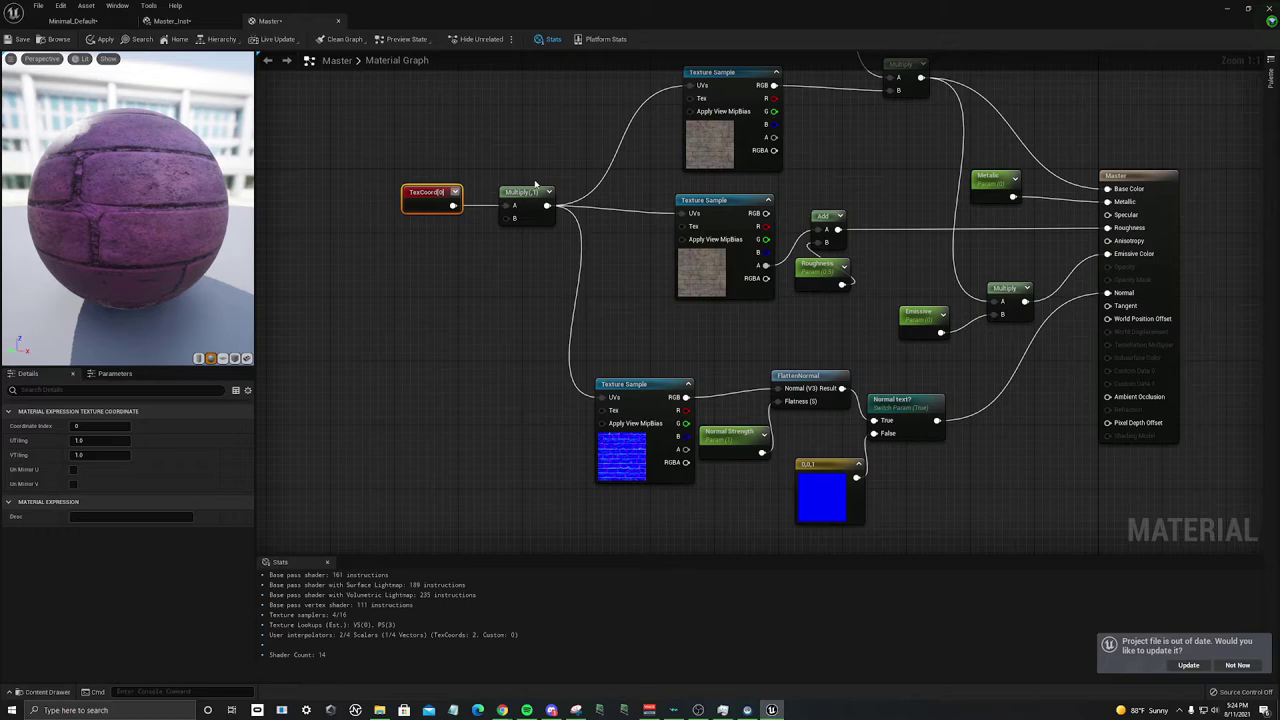
{"action": "left_click_drag", "start_coordinate": [527, 192], "coordinate": [509, 192]}
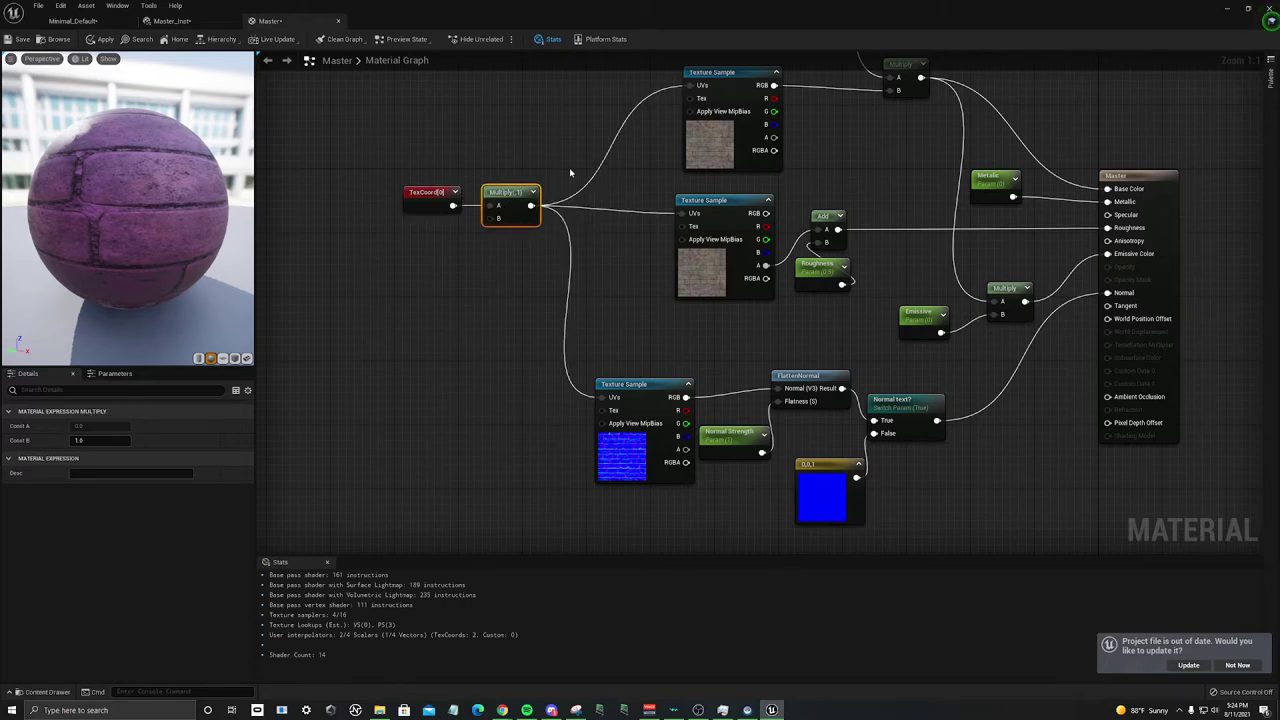
Step: Add a constant to the TexCoord Multiply node's B input and convert it to a parameter named "Size", placed below TexCoord
{"action": "right_click_drag", "start_coordinate": [570, 173], "coordinate": [548, 152]}
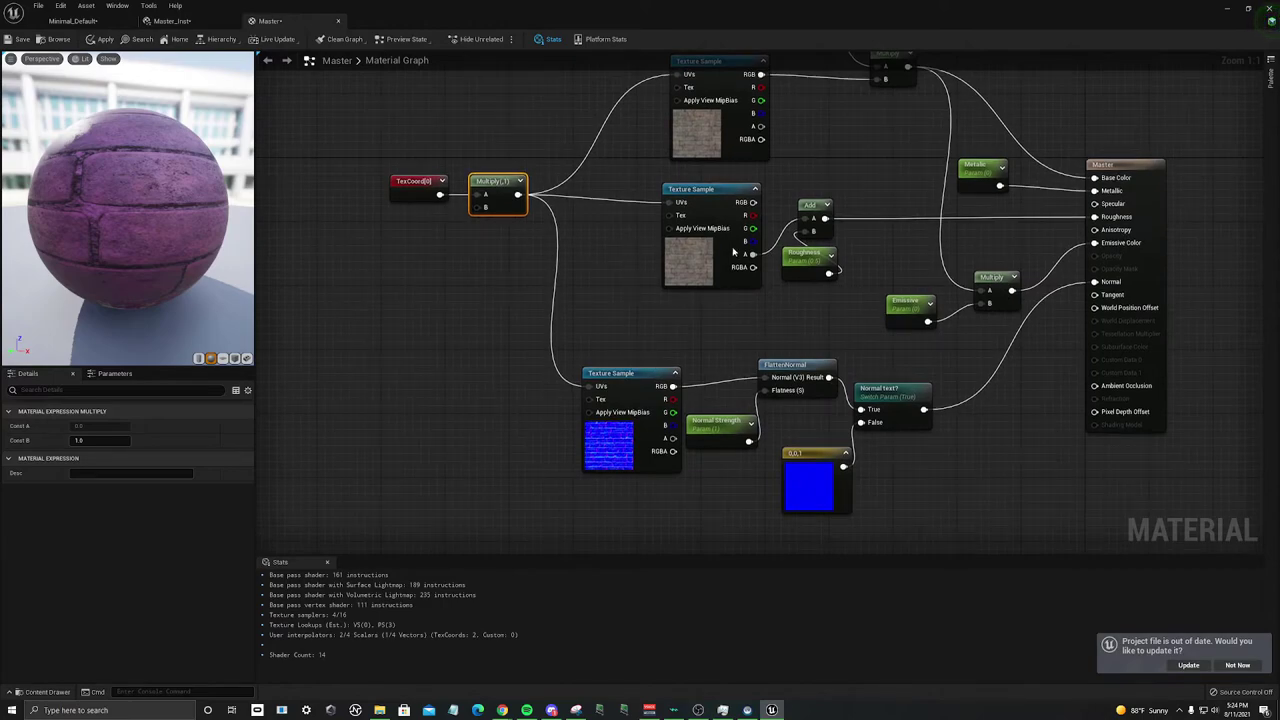
{"action": "right_click_drag", "start_coordinate": [539, 256], "coordinate": [596, 272]}
{"action": "left_click", "coordinate": [596, 272]}
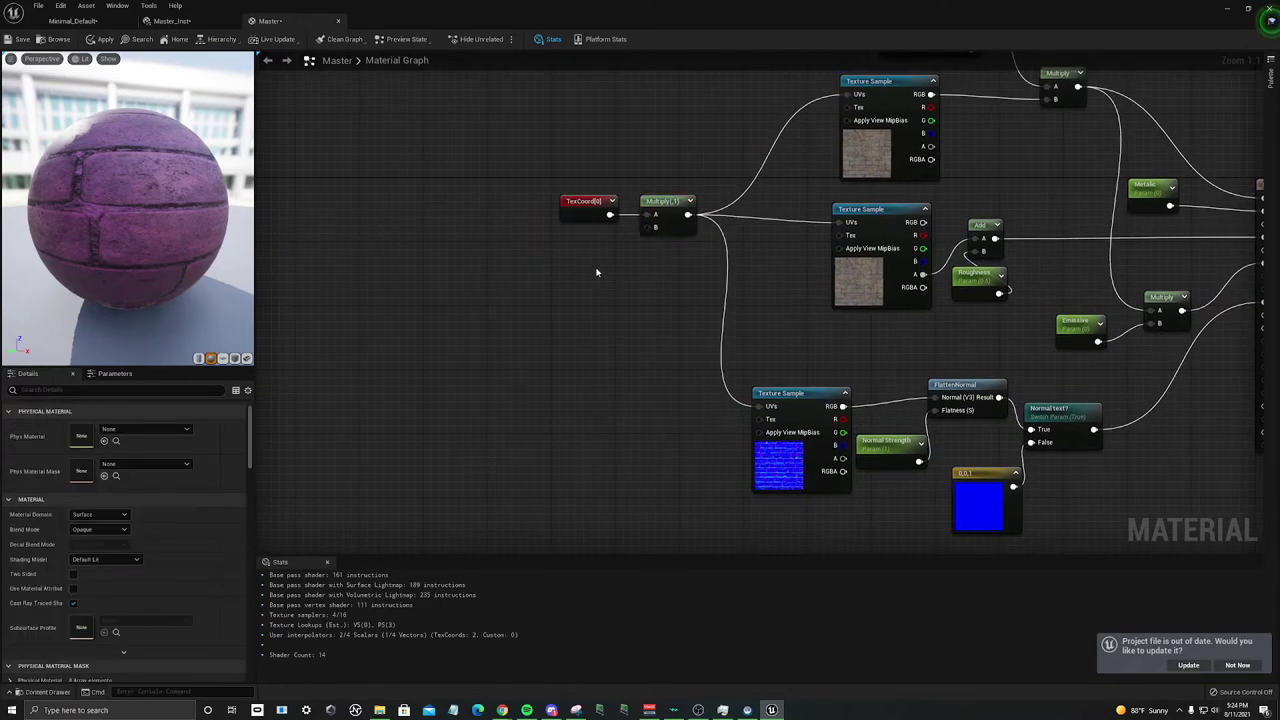
{"action": "left_click", "coordinate": [588, 271]}
{"action": "left_click_drag", "start_coordinate": [606, 272], "coordinate": [655, 228]}
{"action": "right_click", "coordinate": [594, 273]}
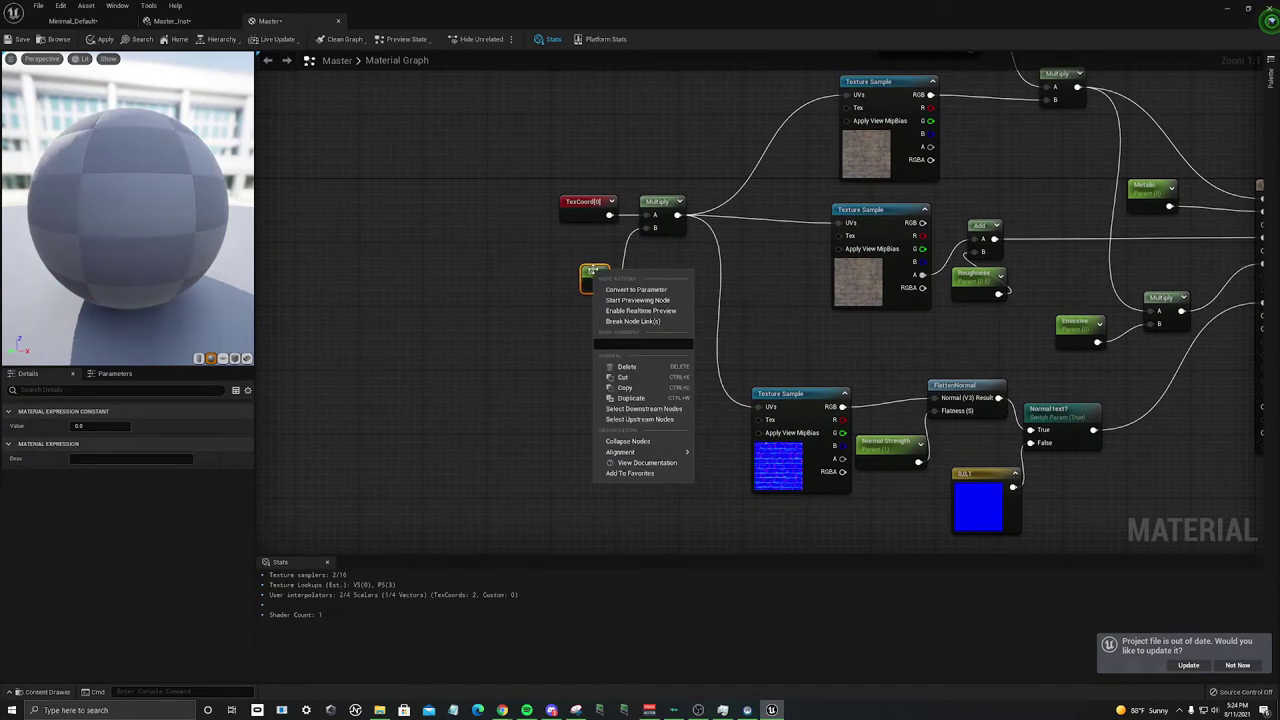
{"action": "left_click", "coordinate": [636, 289]}
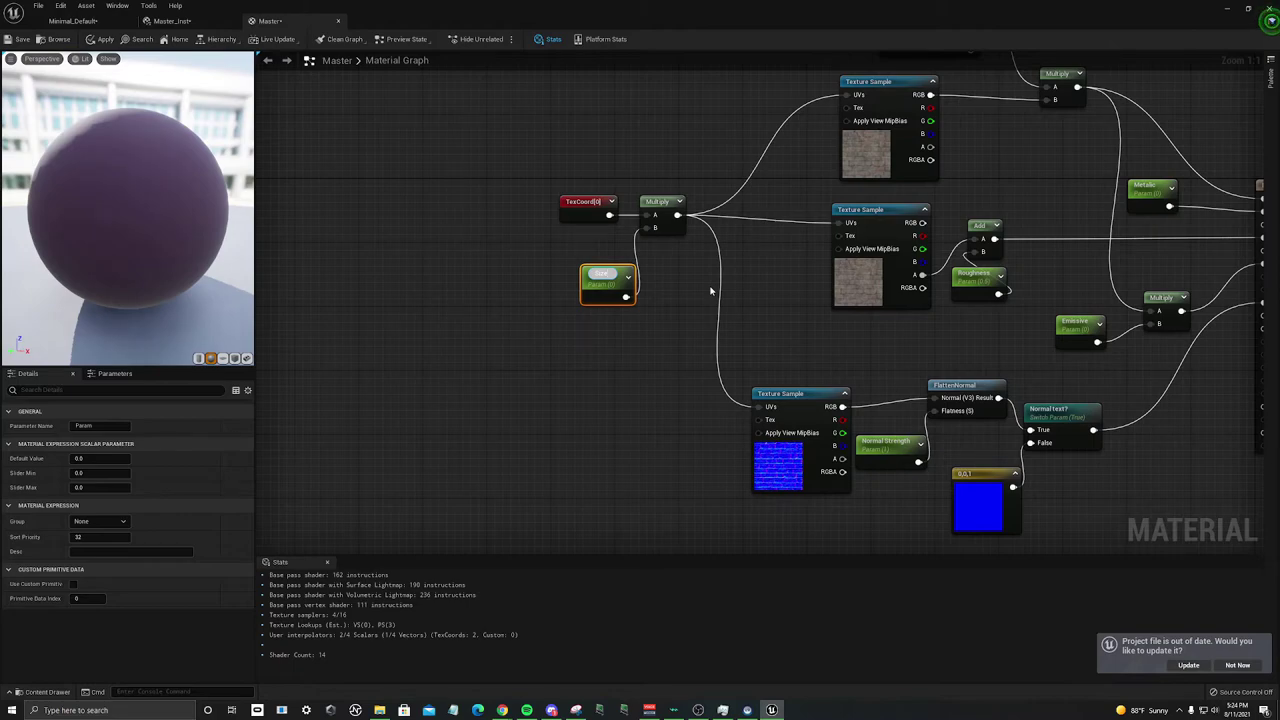
{"action": "type", "text": "Size"}
{"action": "key", "text": "Return"}
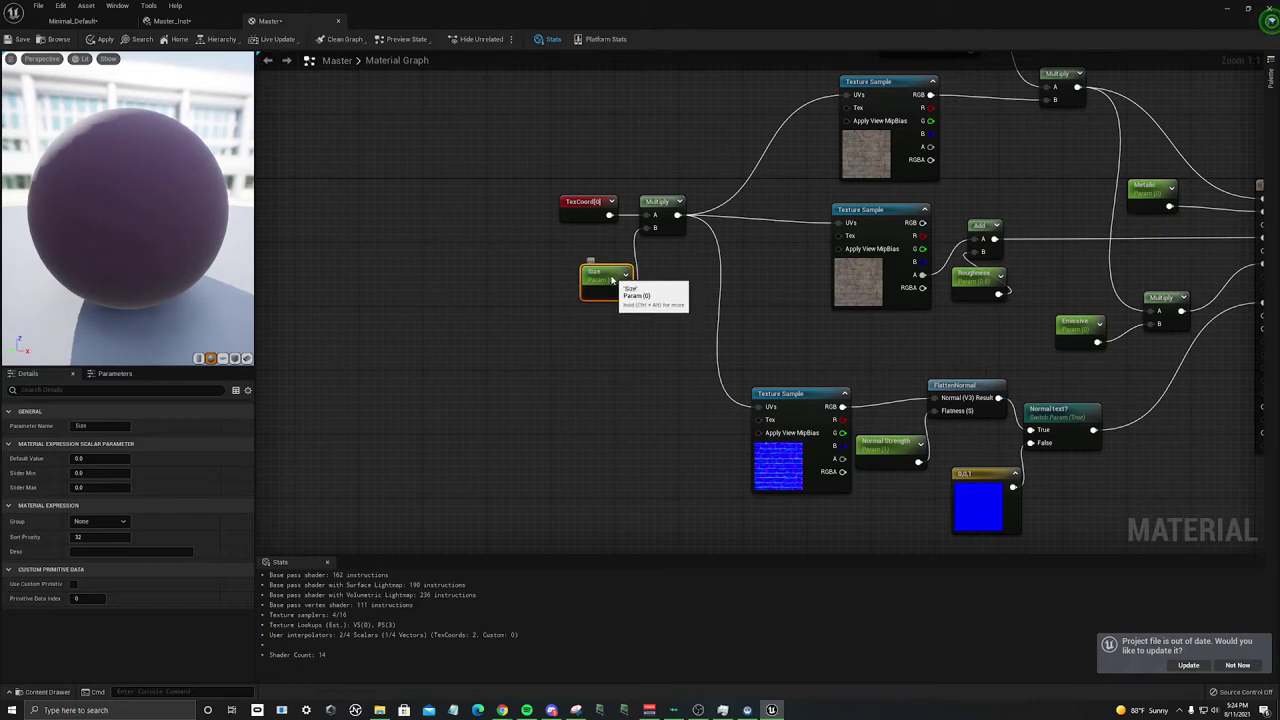
{"action": "left_click_drag", "start_coordinate": [598, 273], "coordinate": [576, 259]}
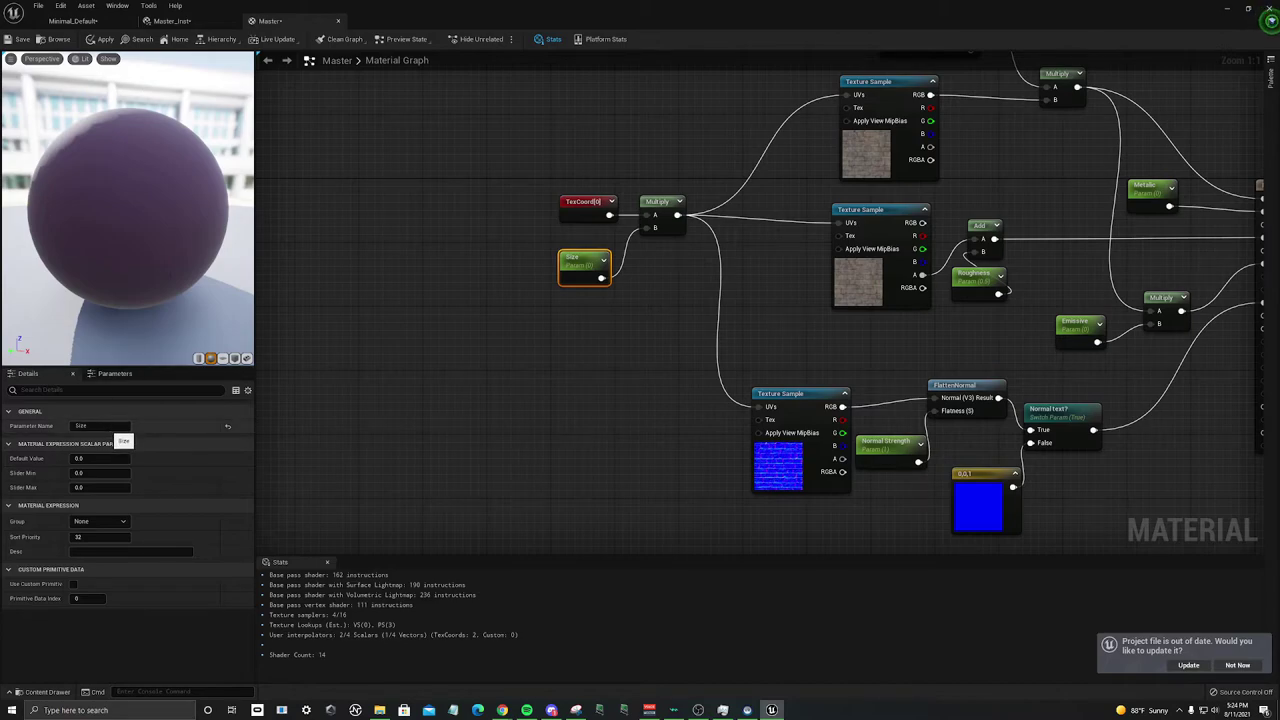
Step: Set the Size parameter's default value to 1
{"action": "left_click", "coordinate": [106, 427]}
{"action": "left_click", "coordinate": [95, 459]}
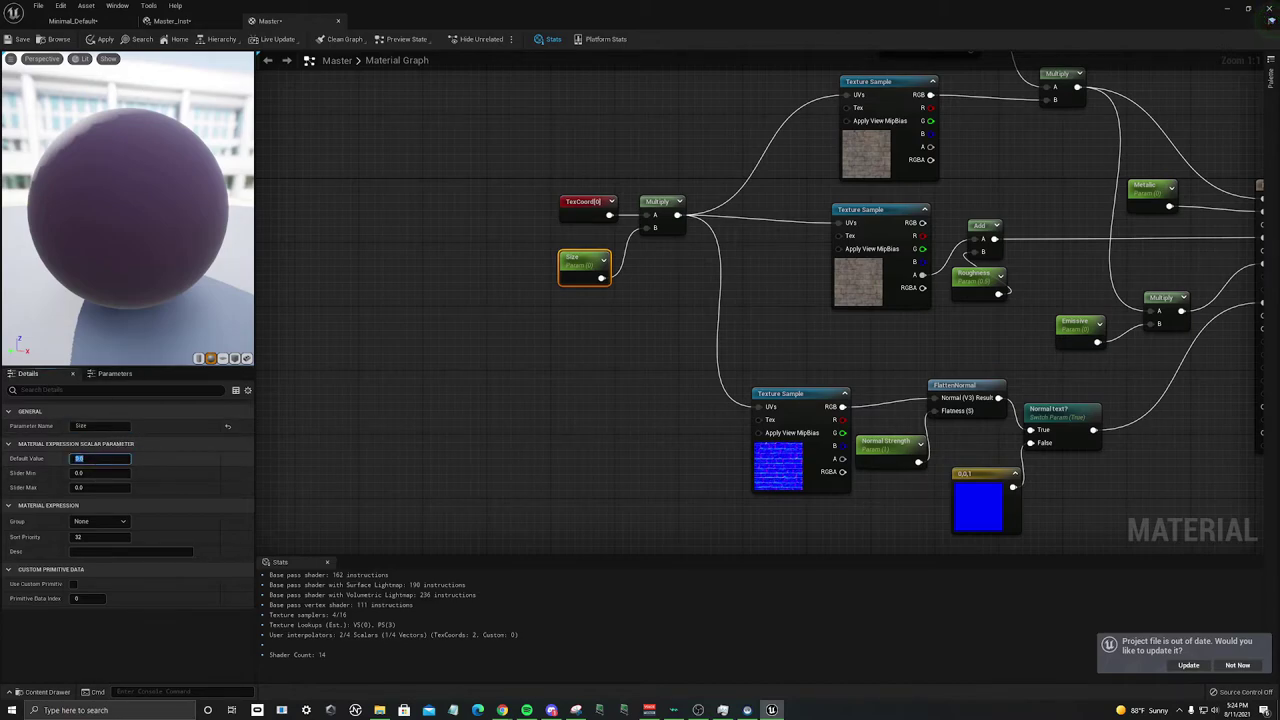
{"action": "type", "text": "1"}
{"action": "key", "text": "Return"}
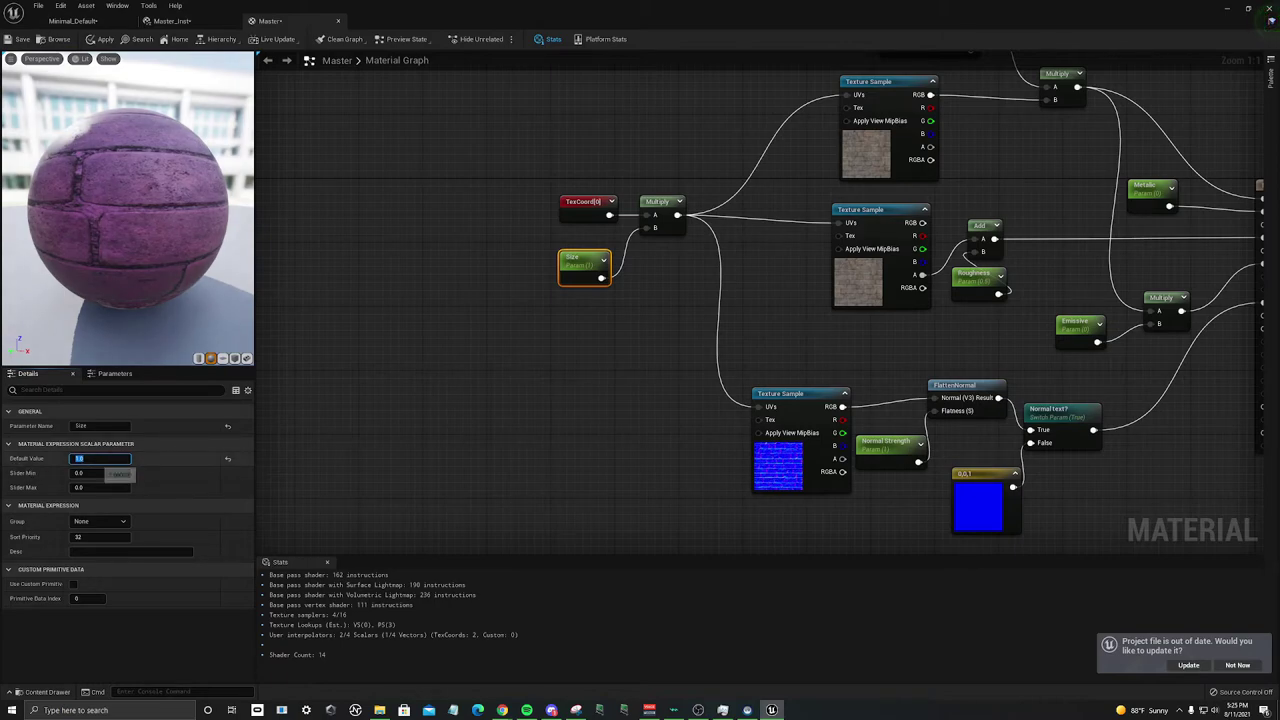
Step: Try a Size default value of 10 on the preview sphere and set it back to 1
{"action": "left_click", "coordinate": [93, 459]}
{"action": "key", "text": "Return"}
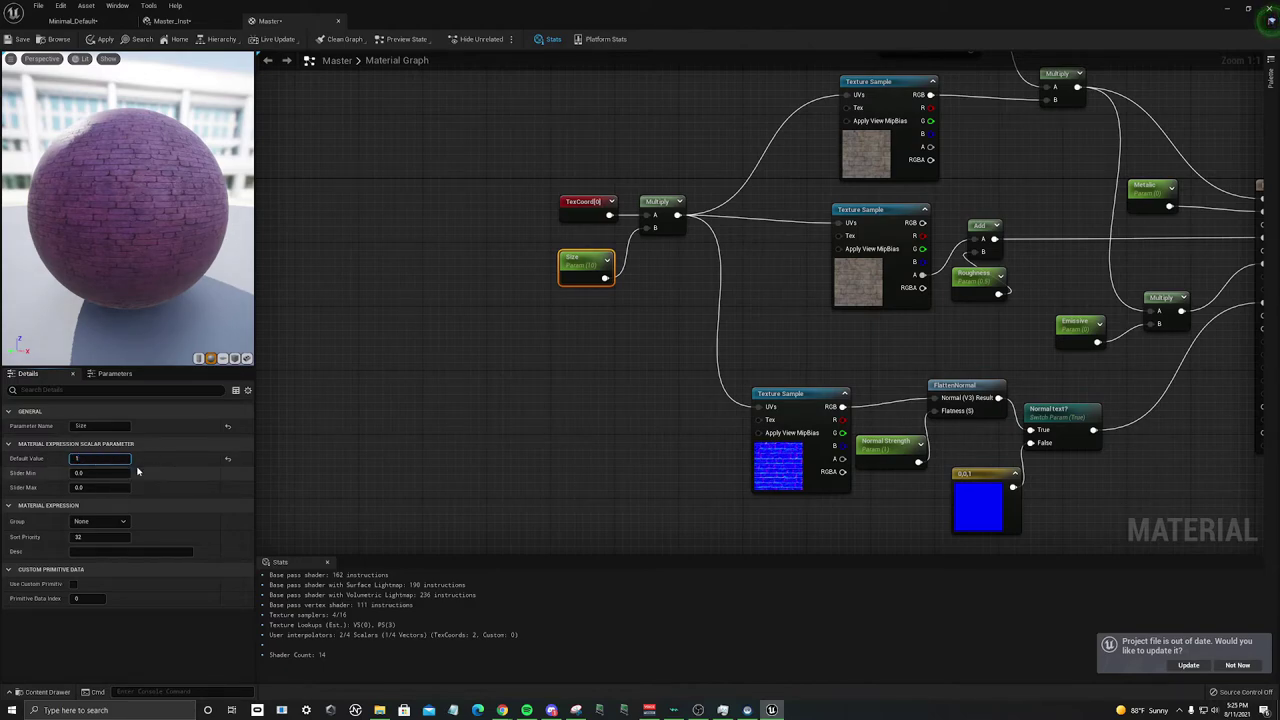
{"action": "type", "text": "1"}
{"action": "key", "text": "Return"}
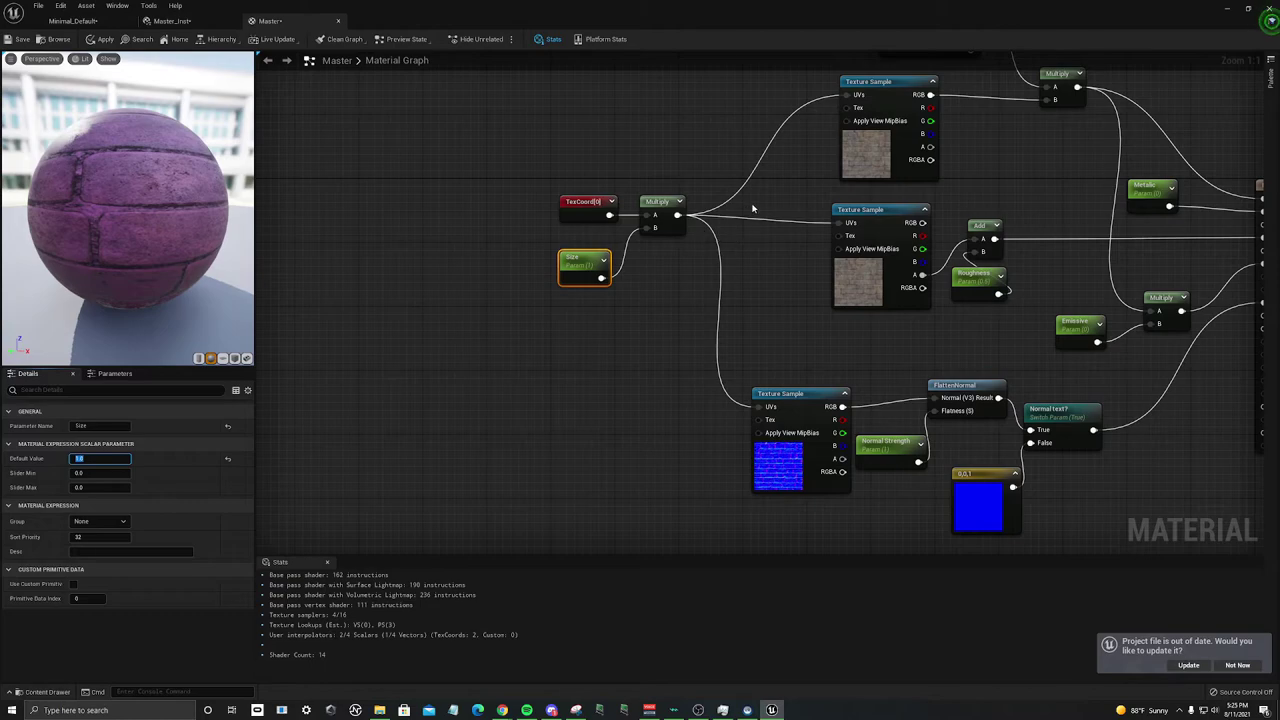
{"action": "right_click_drag", "start_coordinate": [753, 208], "coordinate": [580, 244]}
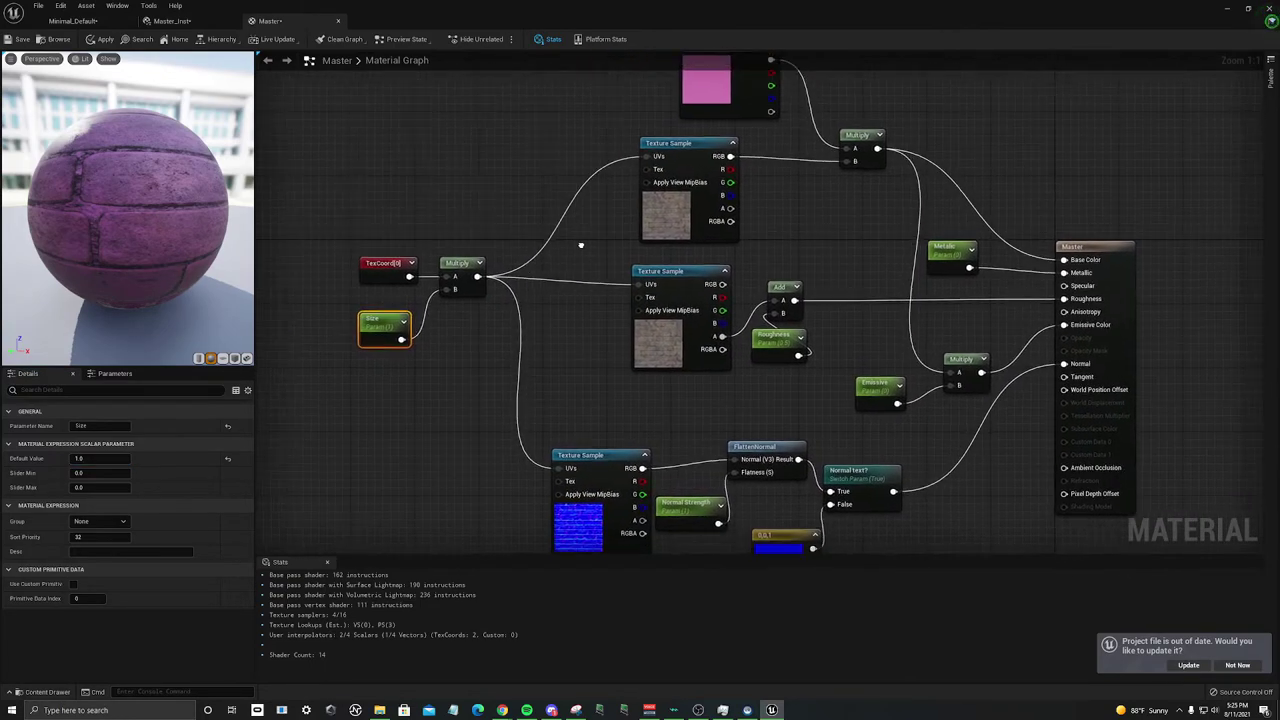
{"action": "scroll", "coordinate": [538, 217], "scroll_direction": "down", "scroll_amount": 2}
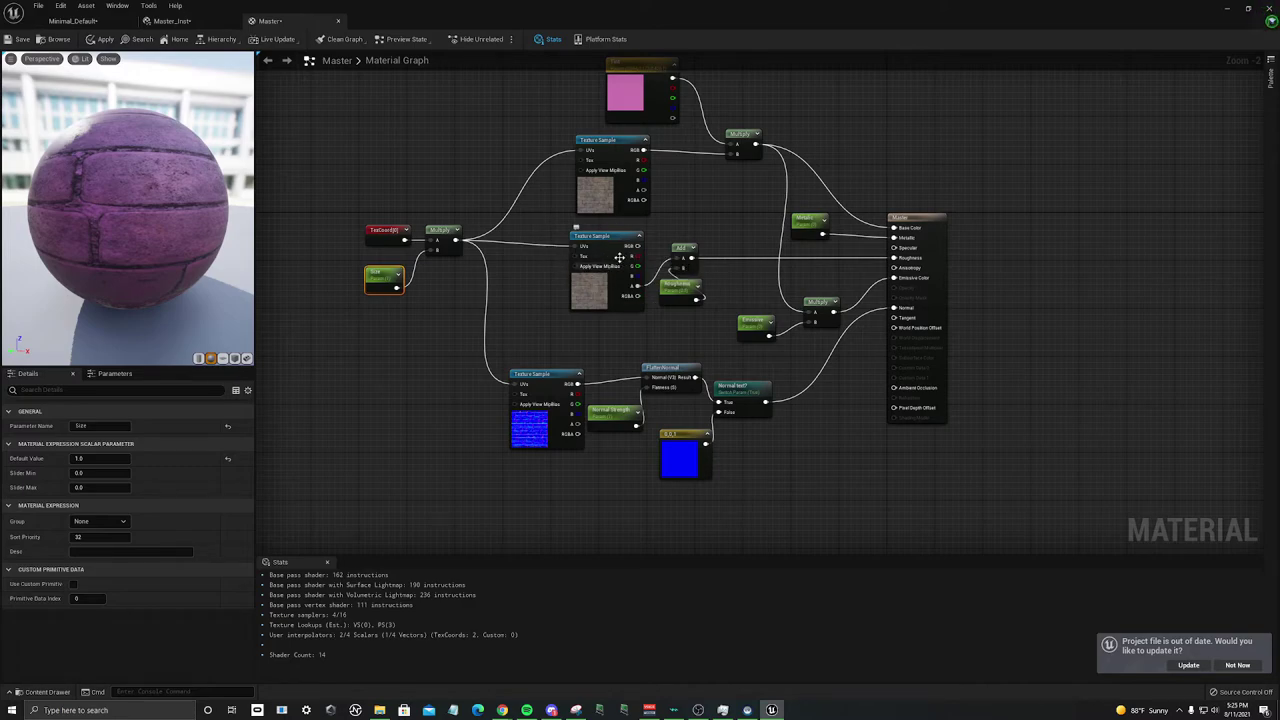
Step: Duplicate the base colour Texture Sample and combine its RGB with the Metallic parameter in a new Add node feeding the Metallic input
{"action": "right_click_drag", "start_coordinate": [726, 204], "coordinate": [581, 211]}
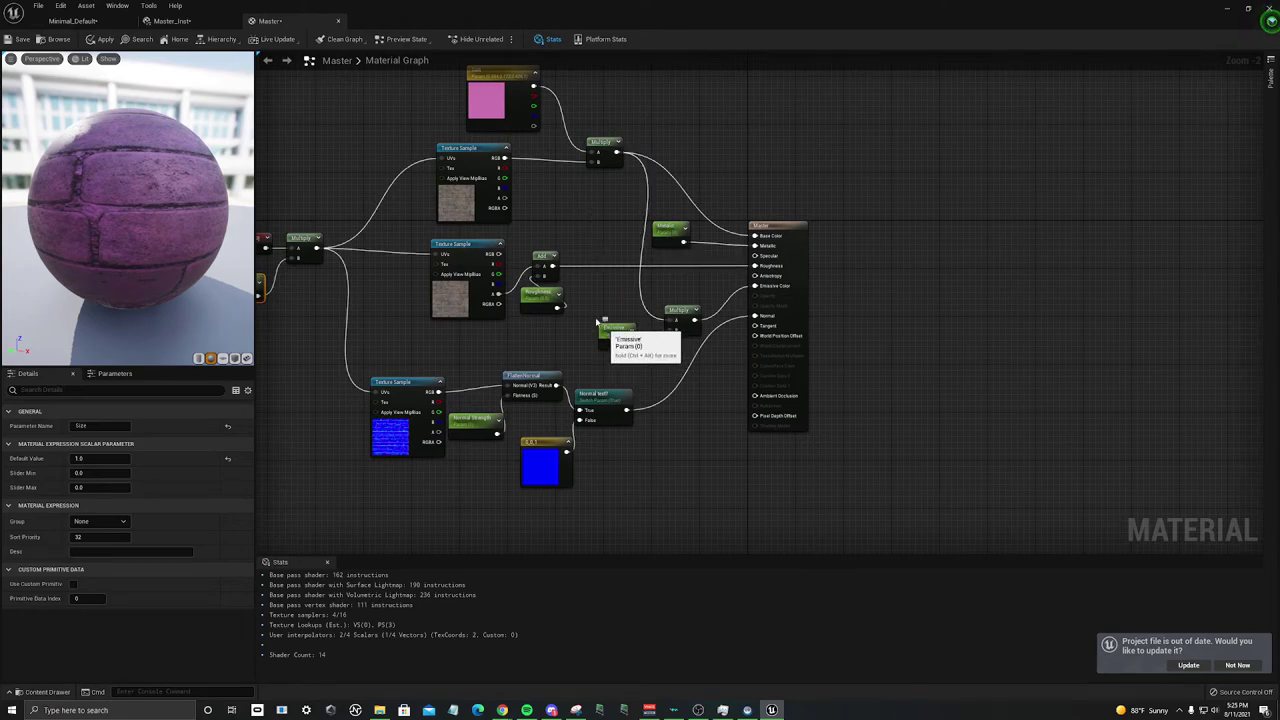
{"action": "left_click", "coordinate": [477, 160]}
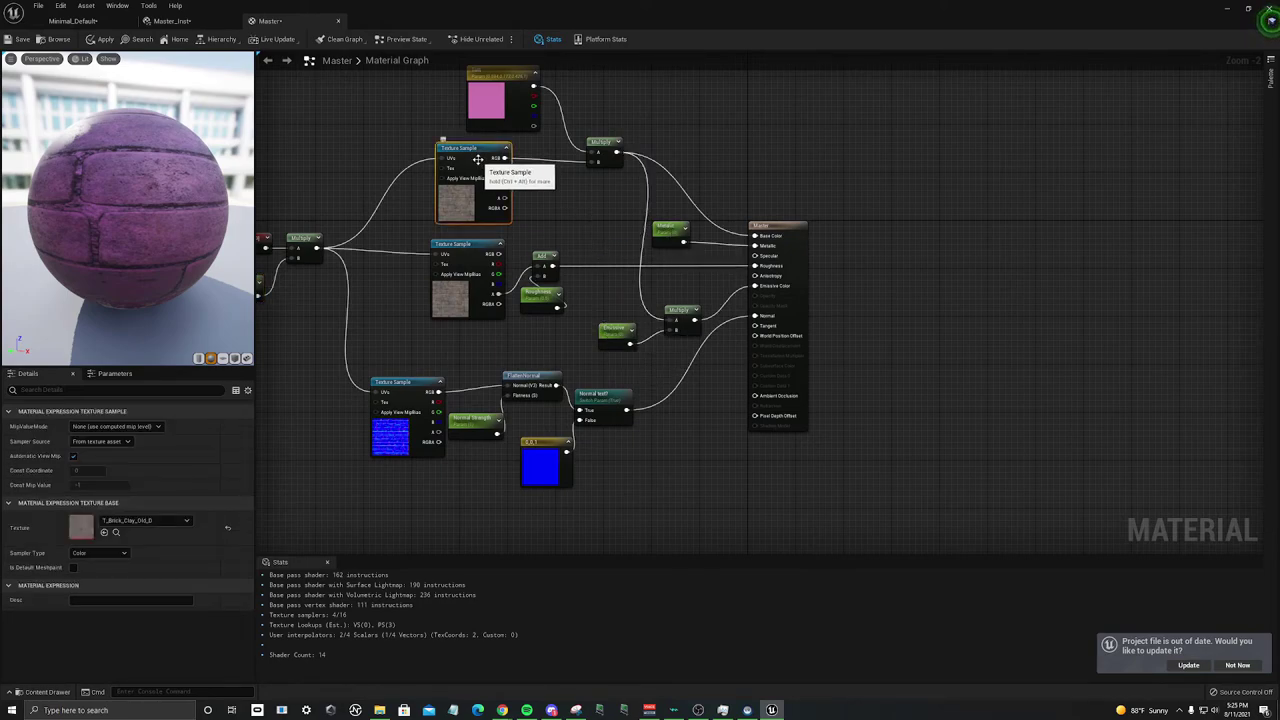
{"action": "key", "text": "ctrl+d"}
{"action": "left_click_drag", "start_coordinate": [516, 172], "coordinate": [712, 190]}
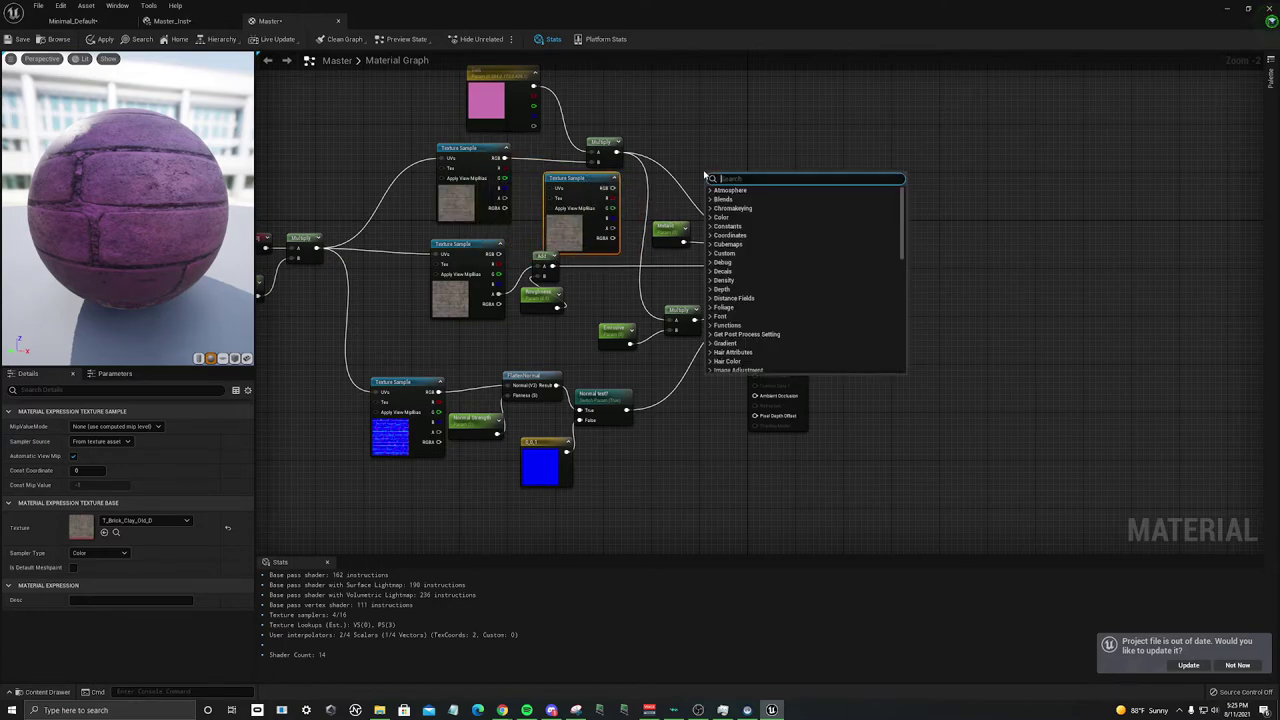
{"action": "type", "text": "add"}
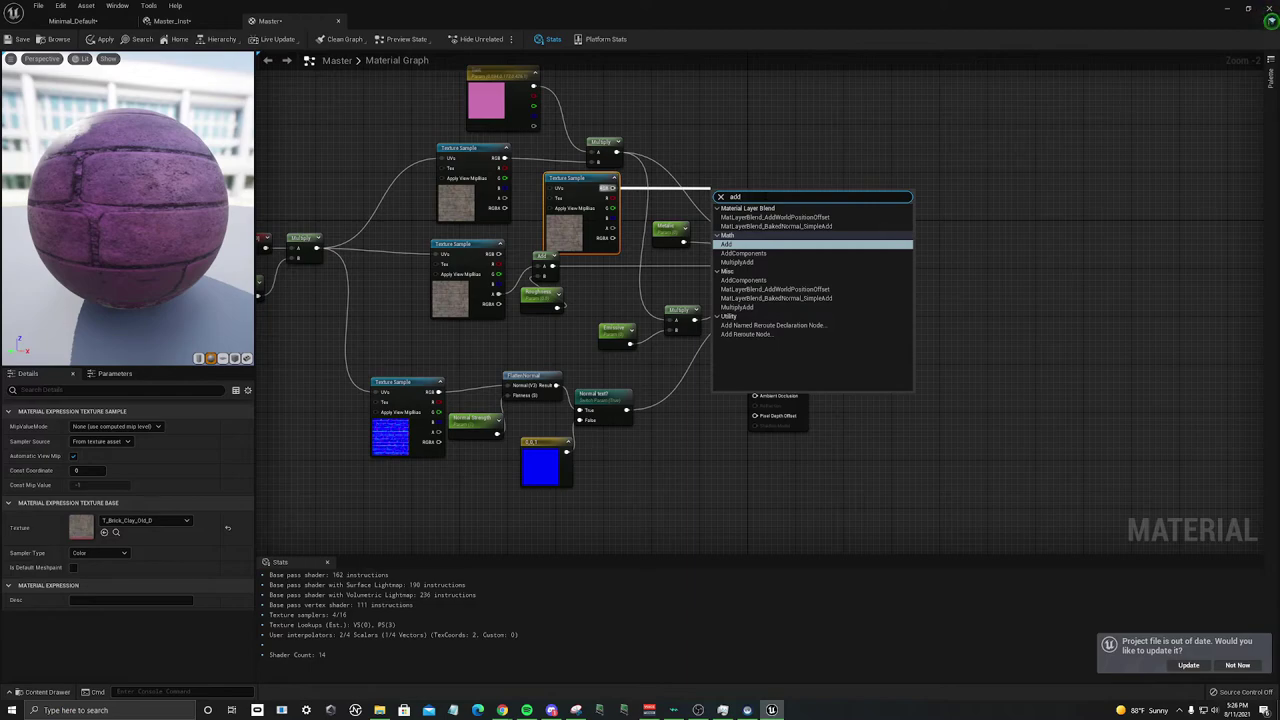
{"action": "key", "text": "Return"}
{"action": "left_click_drag", "start_coordinate": [684, 242], "coordinate": [639, 235]}
{"action": "left_click_drag", "start_coordinate": [704, 197], "coordinate": [680, 214]}
Step: Select the duplicated Texture Sample and search the StarterContent Textures folder for "black"
{"action": "left_click", "coordinate": [589, 204]}
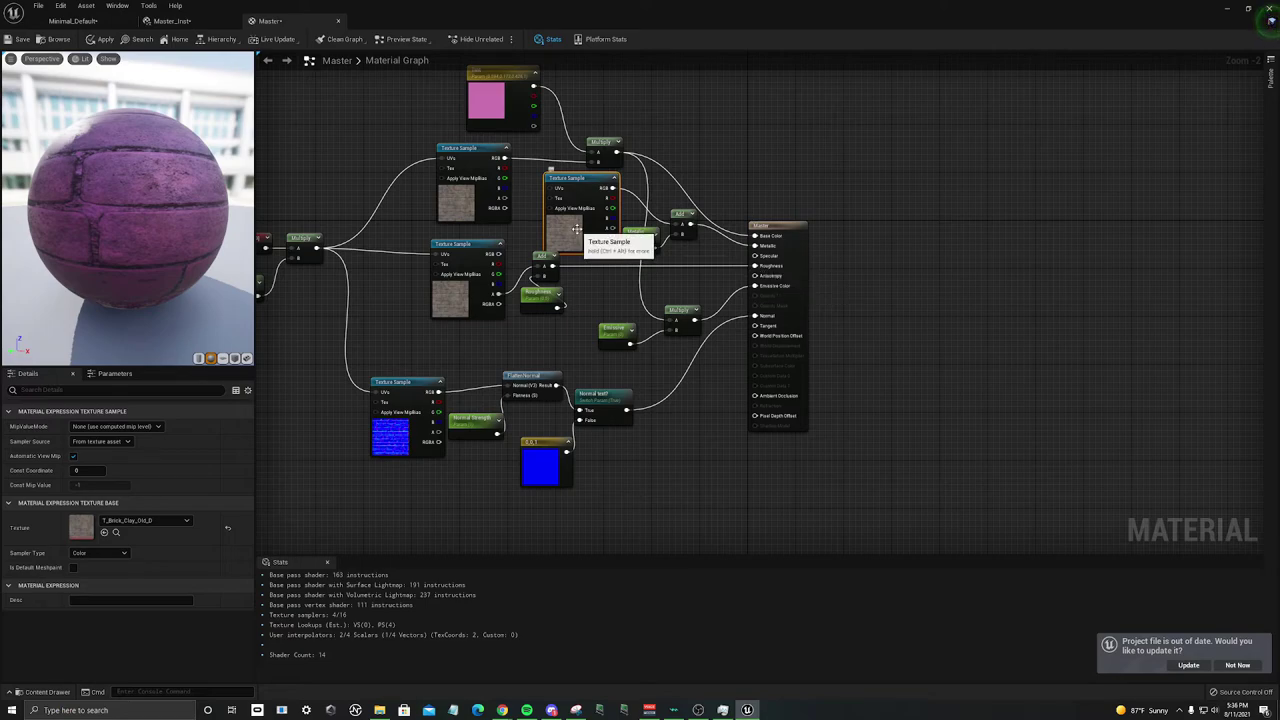
{"action": "key", "text": "ctrl+space"}
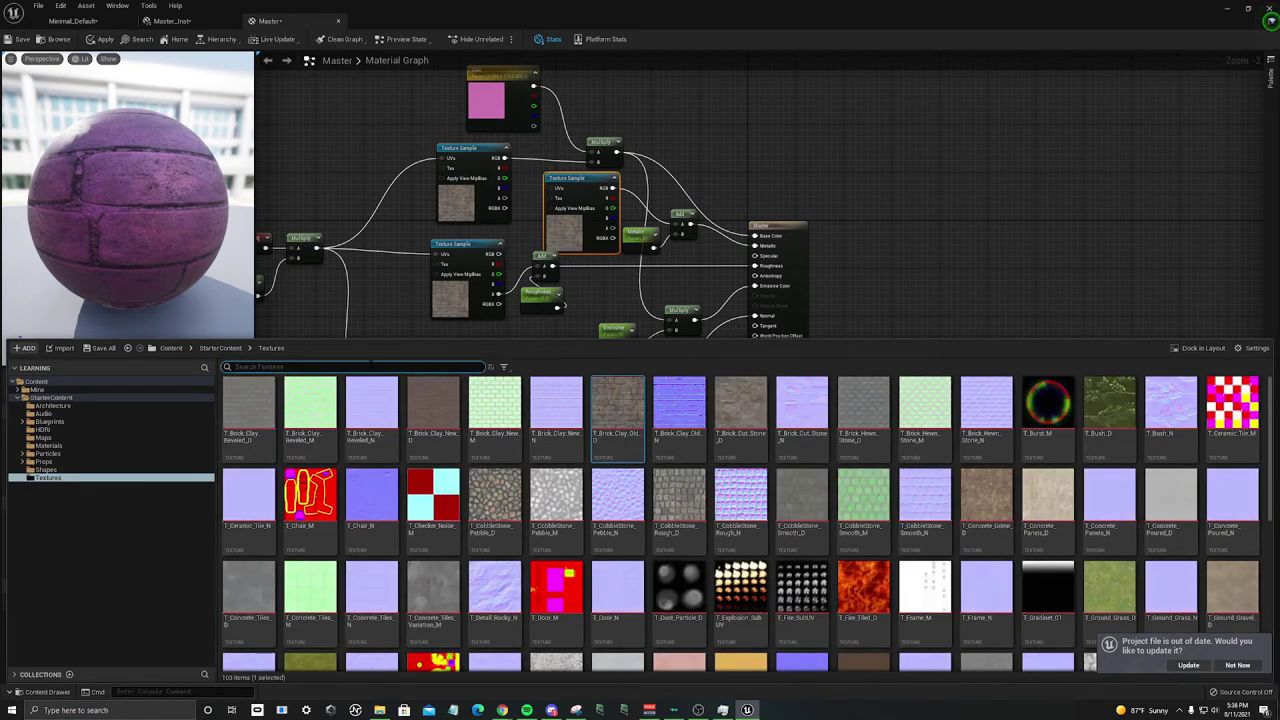
{"action": "type", "text": "black"}
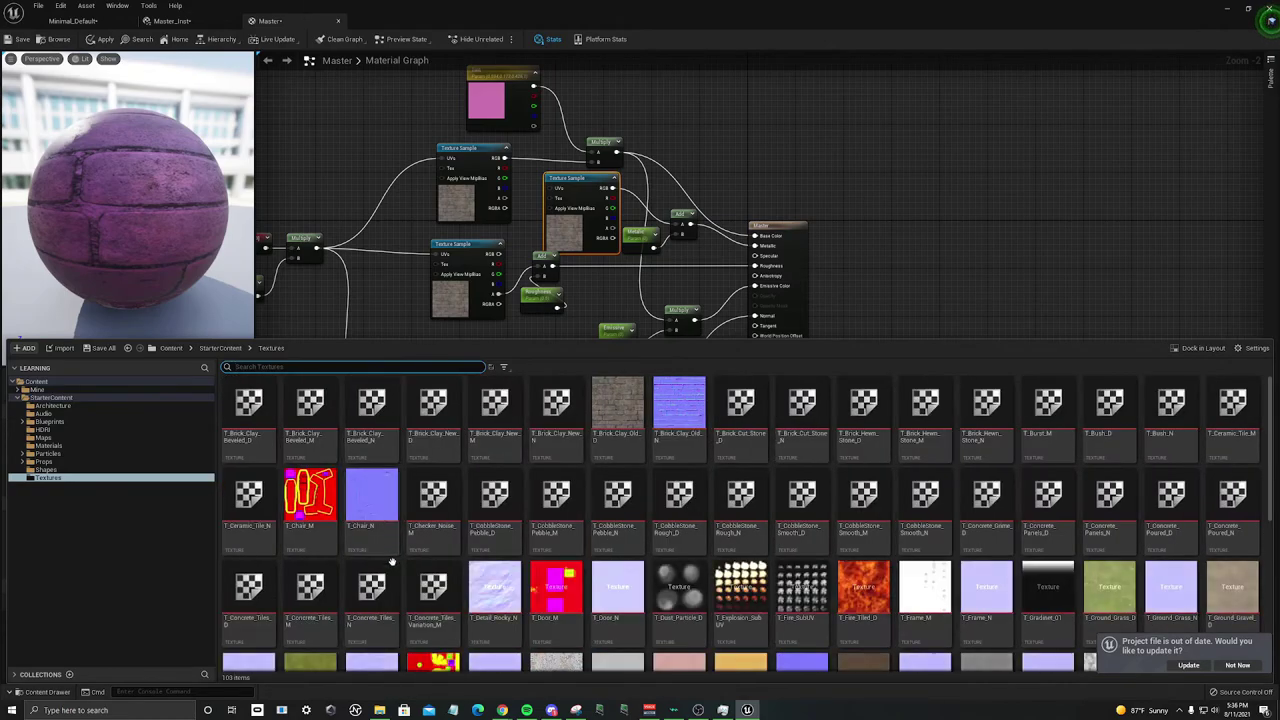
Step: Switch to Paint 3D, start a new project and make the canvas square with a width of 1032 px
{"action": "key", "text": "super"}
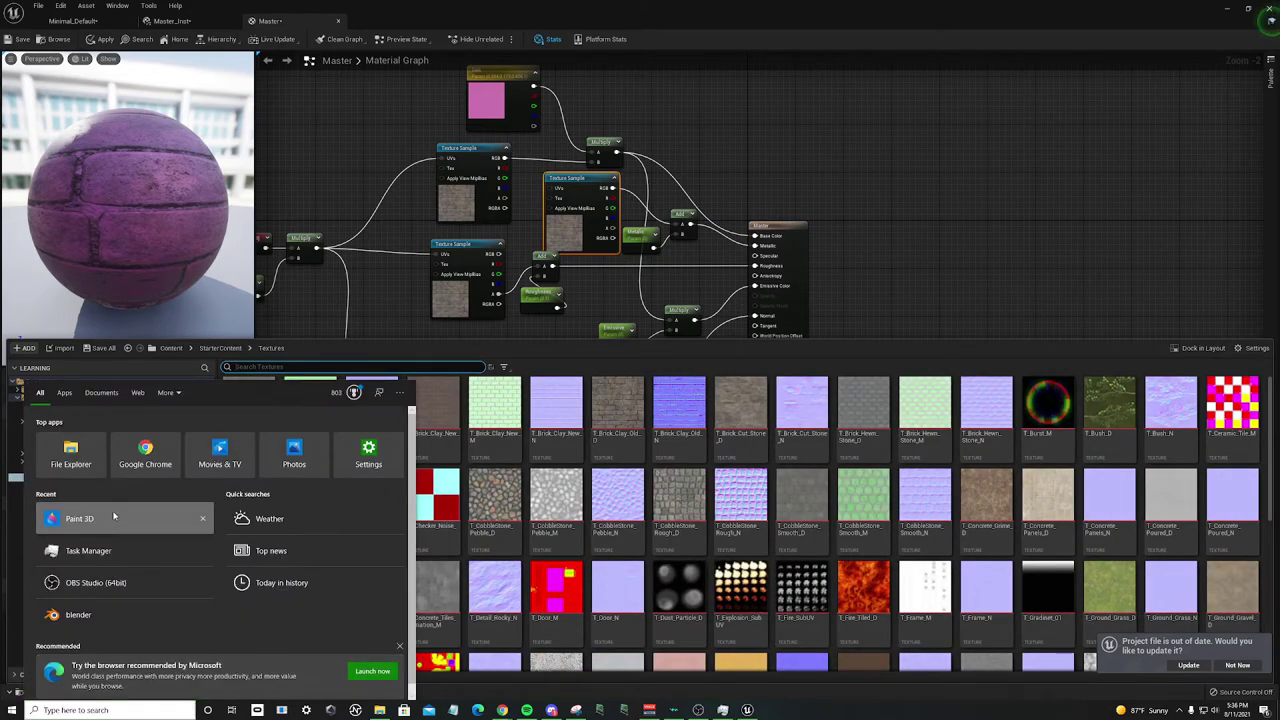
{"action": "left_click", "coordinate": [114, 517]}
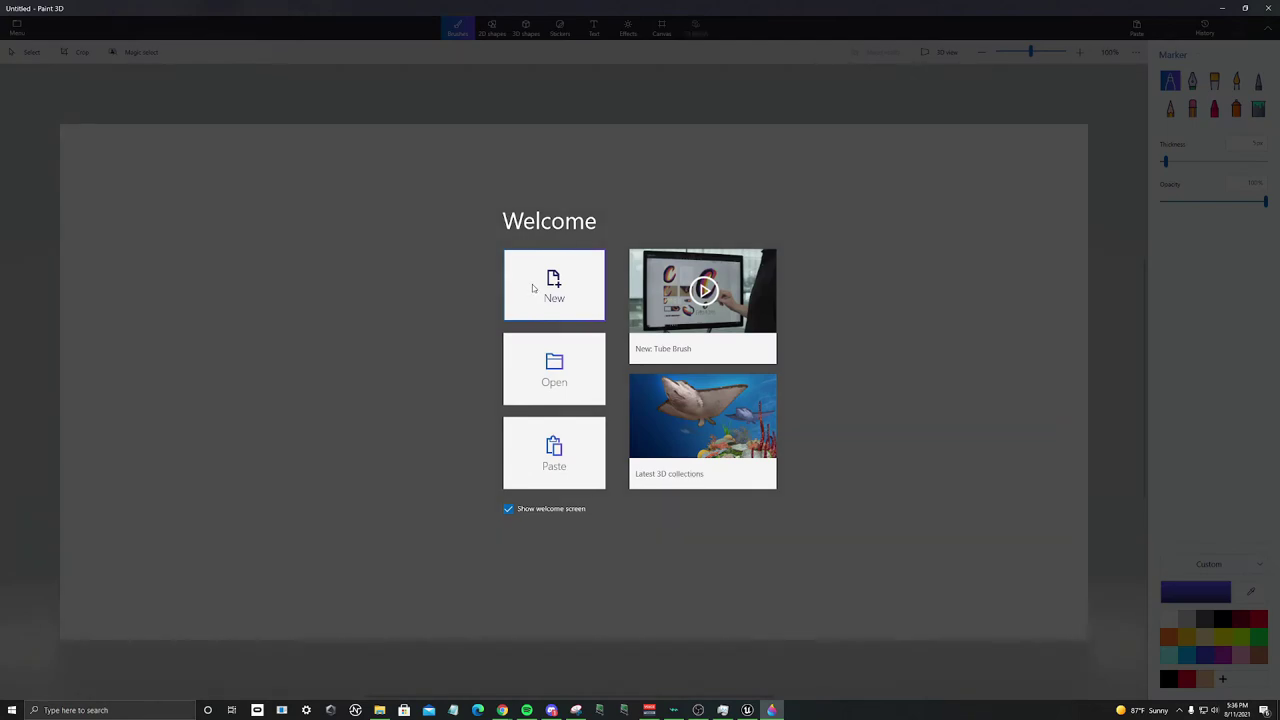
{"action": "left_click", "coordinate": [535, 288]}
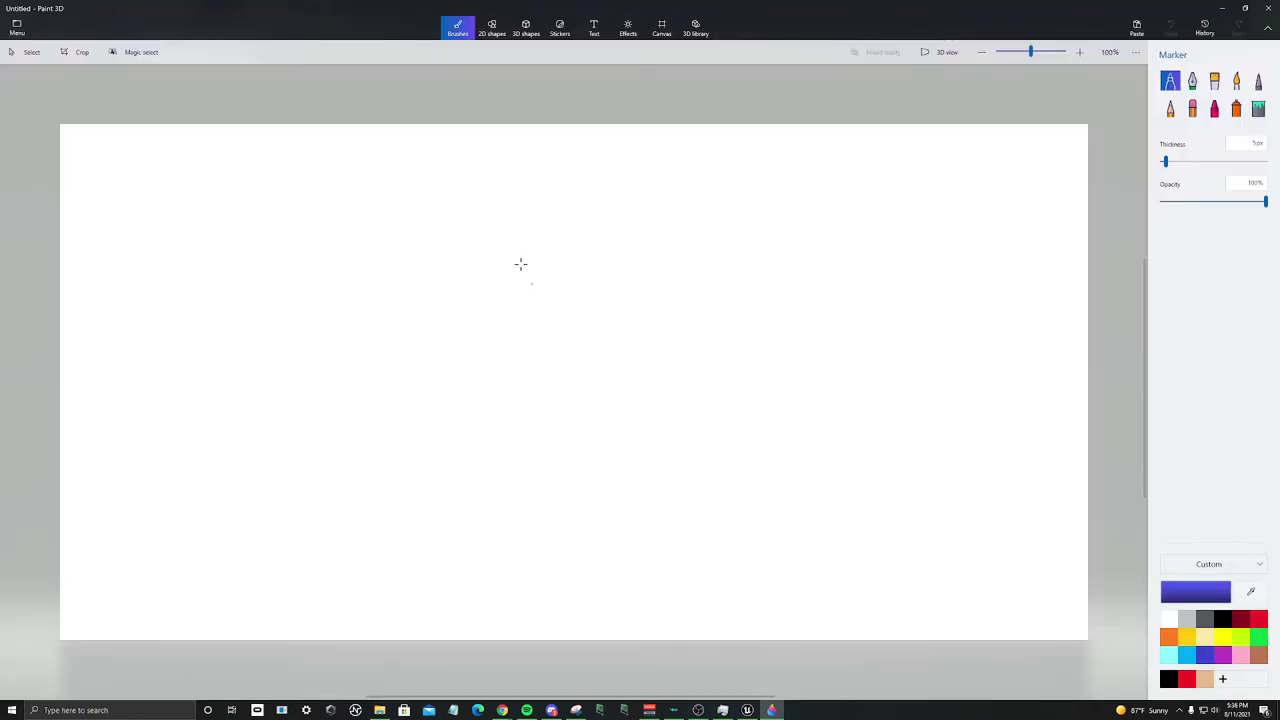
{"action": "left_click", "coordinate": [664, 28]}
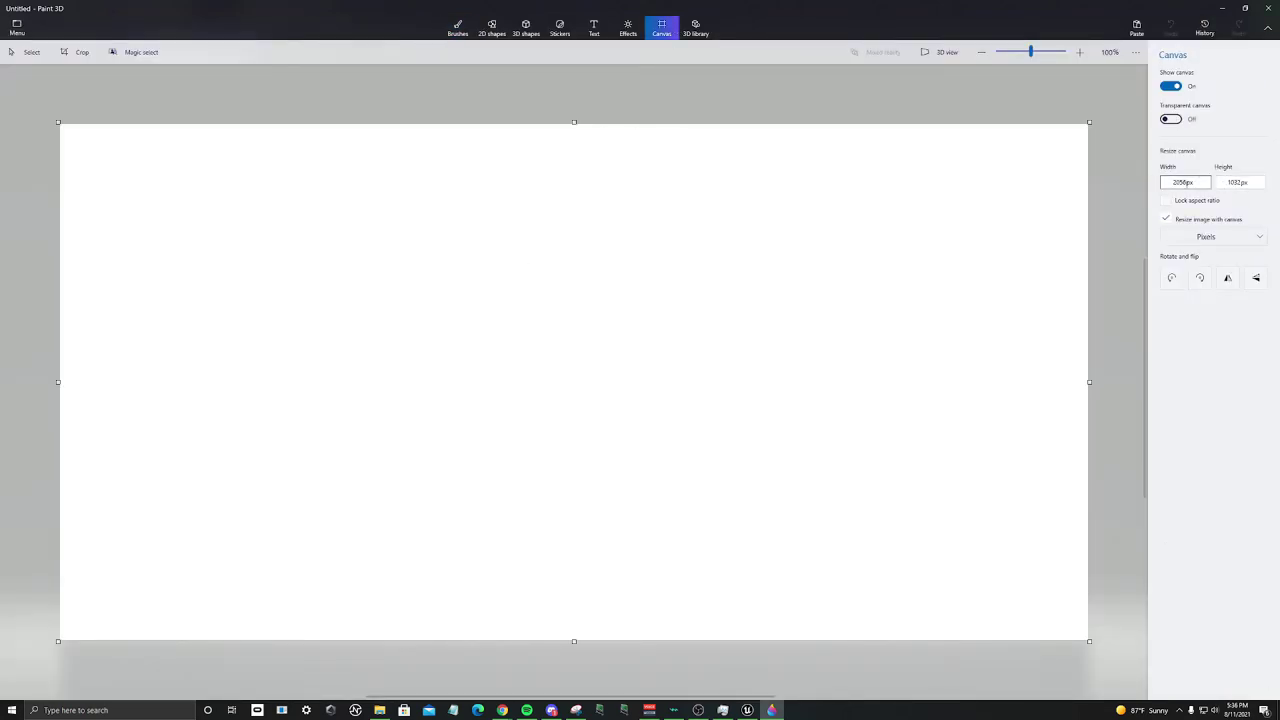
{"action": "key", "text": "Return"}
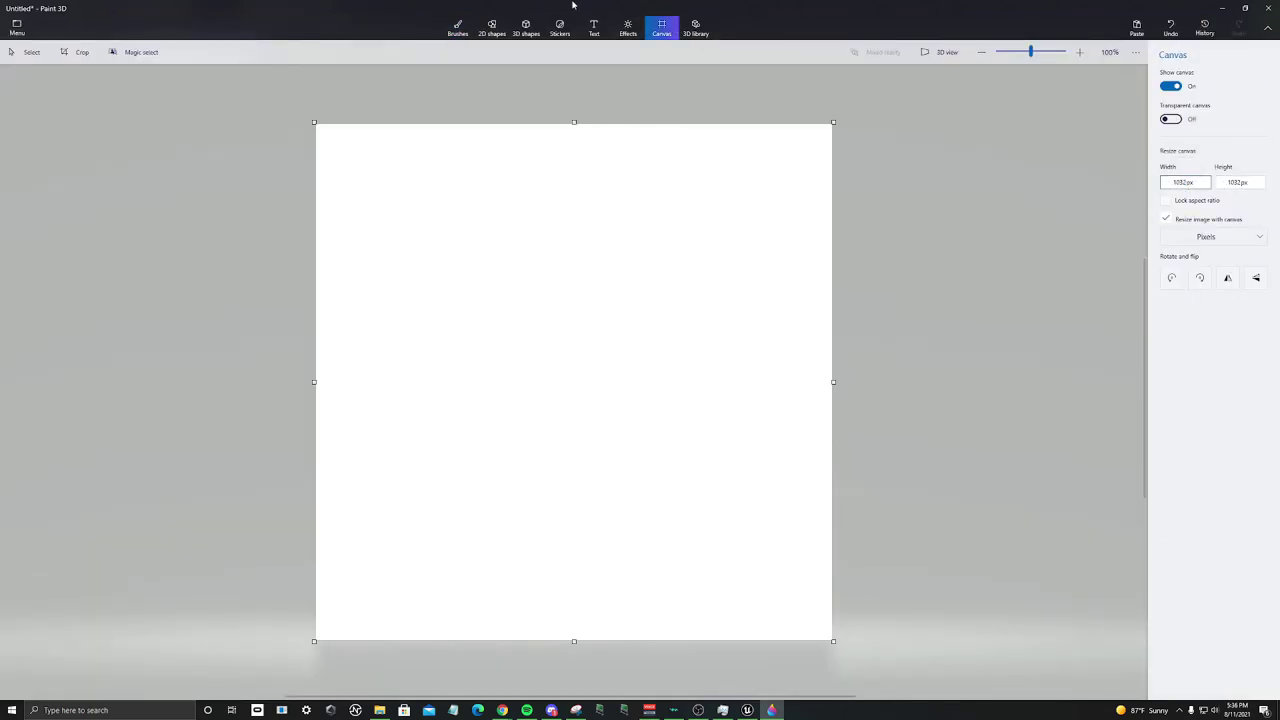
Step: Fill the canvas with pure black and save it to the Desktop as Blackplaceholder.png
{"action": "left_click", "coordinate": [460, 27]}
{"action": "left_click", "coordinate": [1258, 109]}
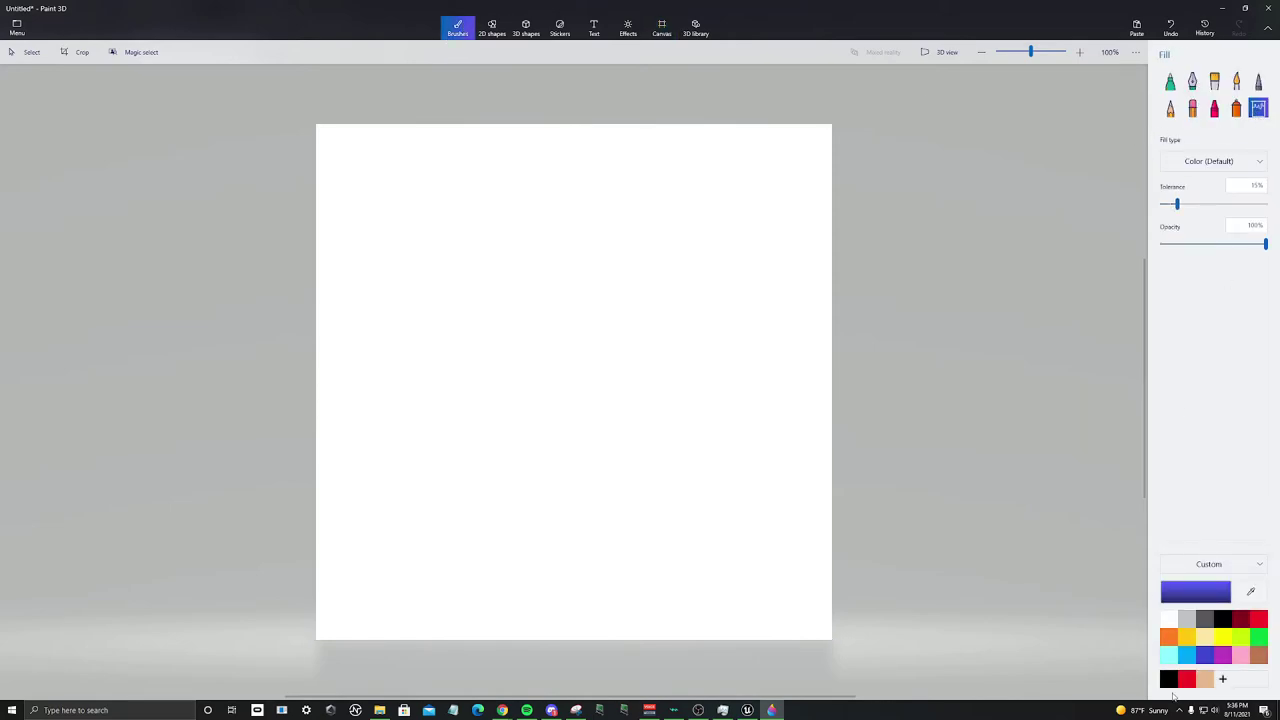
{"action": "double_click", "coordinate": [1168, 679]}
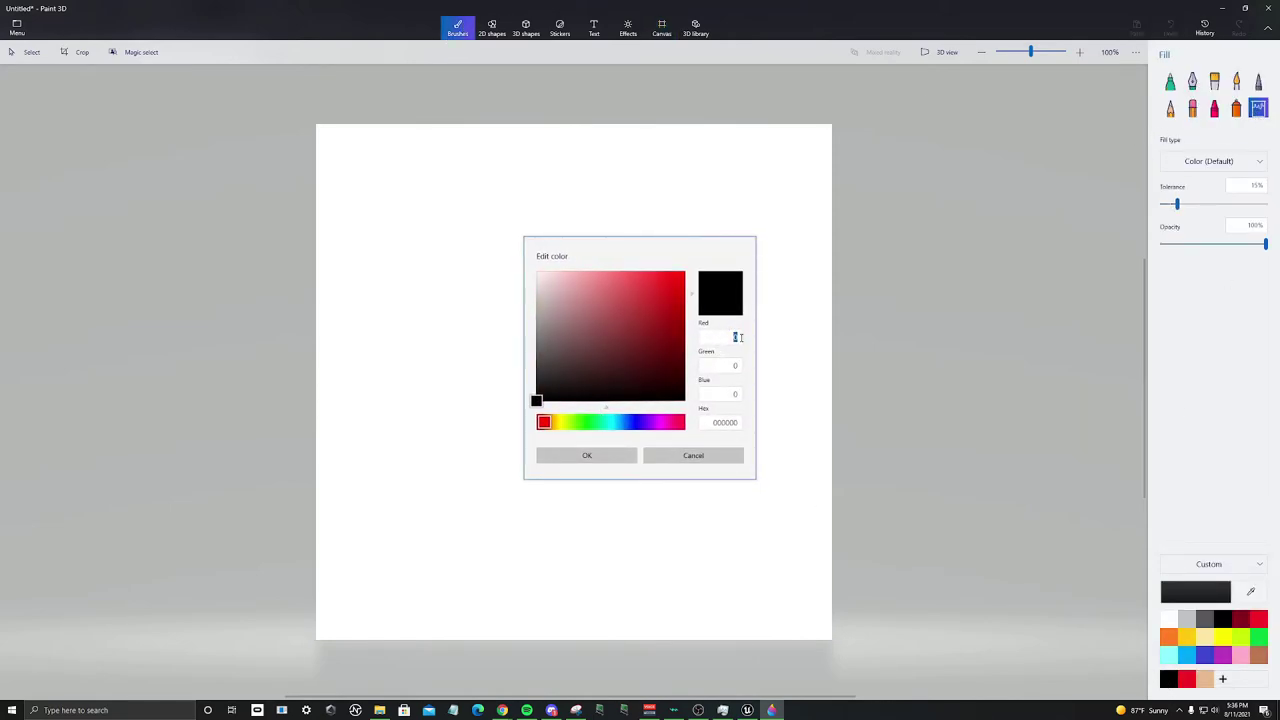
{"action": "left_click", "coordinate": [587, 455]}
{"action": "left_click", "coordinate": [566, 302]}
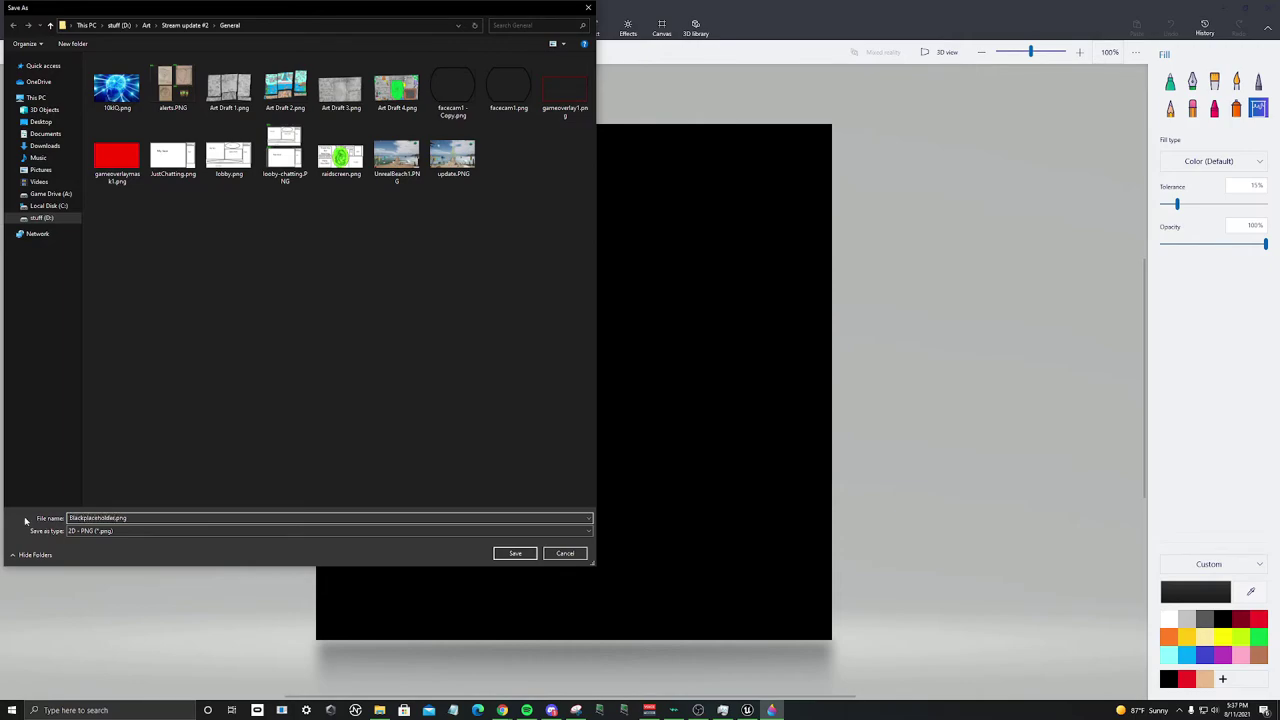
{"action": "left_click", "coordinate": [40, 121]}
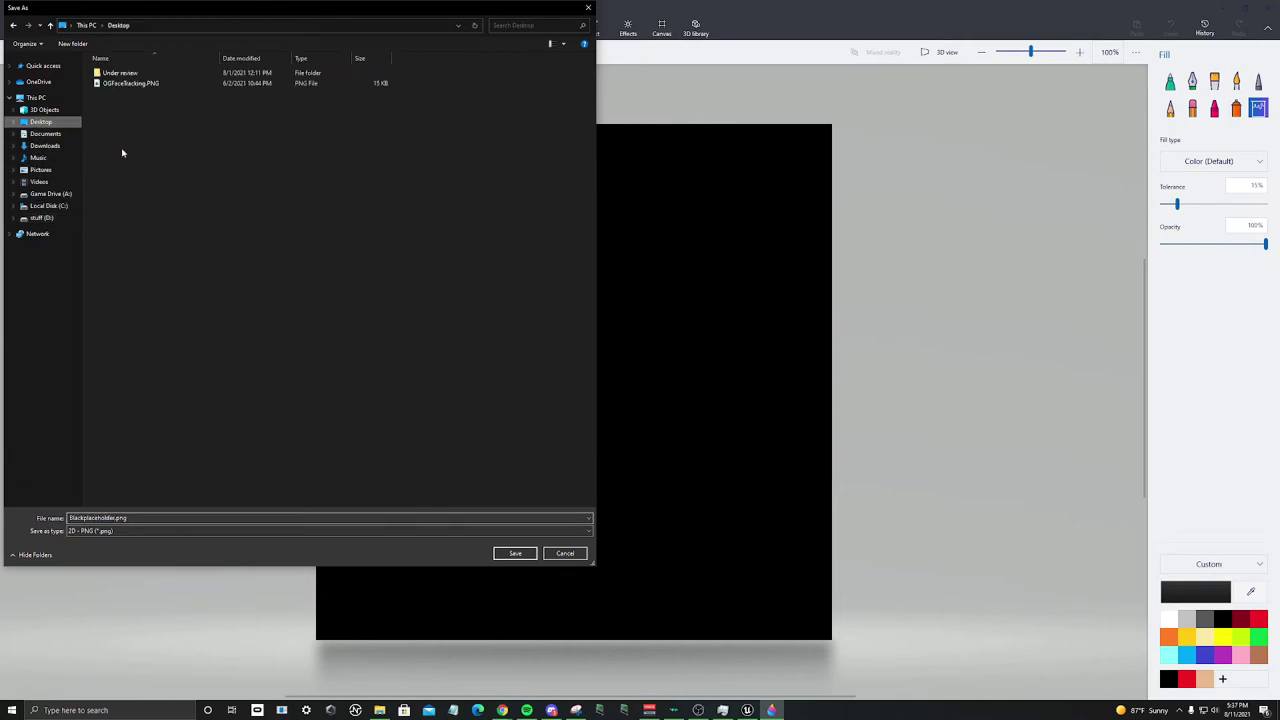
{"action": "left_click", "coordinate": [512, 554]}
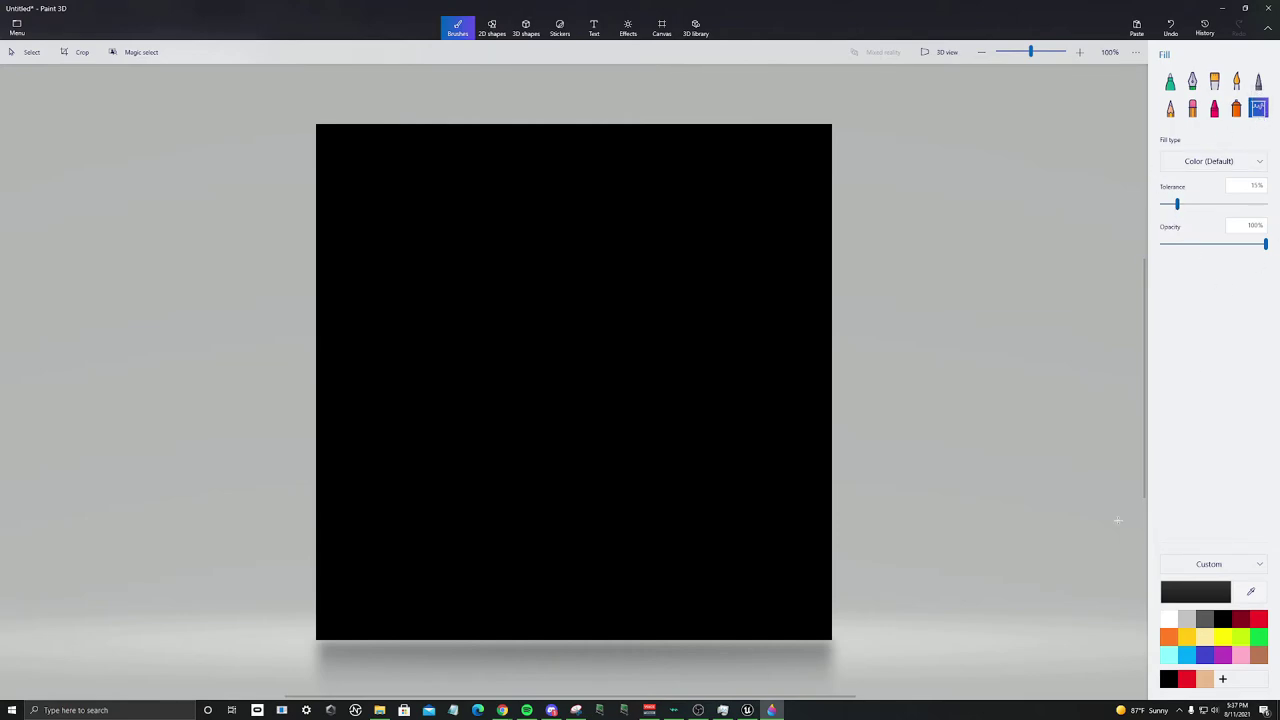
Step: Save a pure white version of the canvas to the Desktop as the PNG whiteplaceholder and close Paint 3D
{"action": "left_click", "coordinate": [1167, 621]}
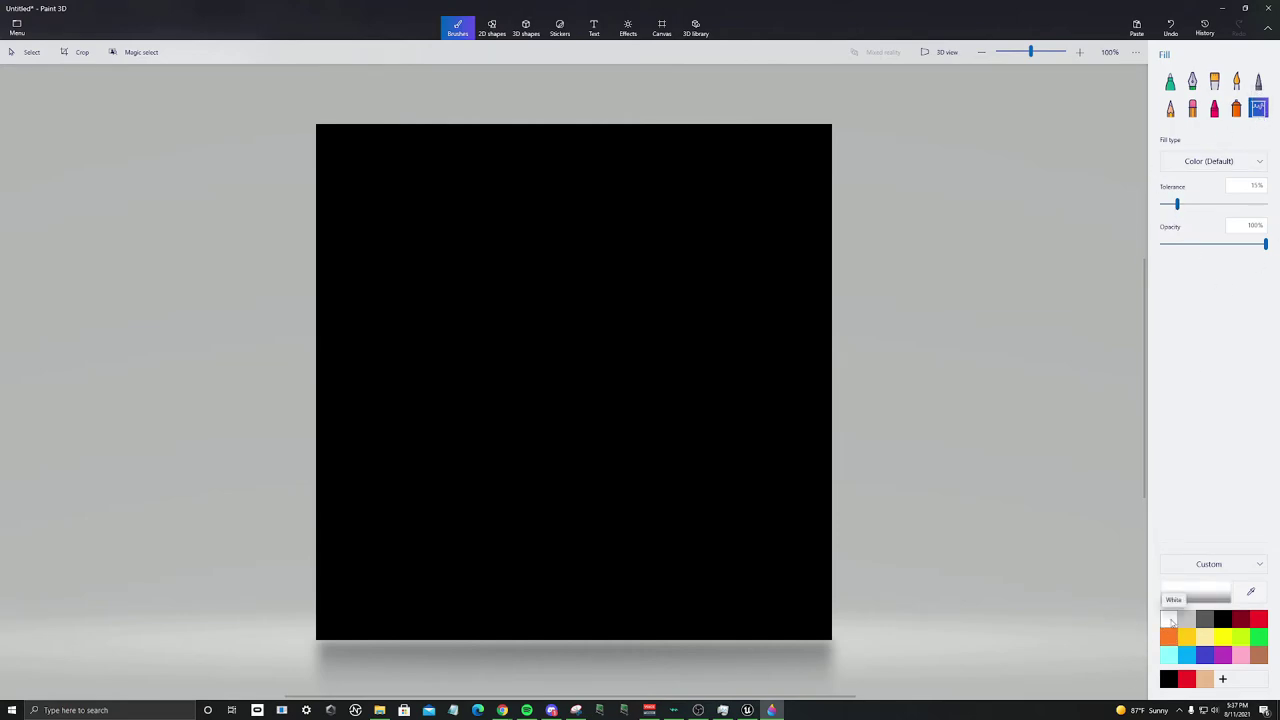
{"action": "left_click", "coordinate": [1188, 597]}
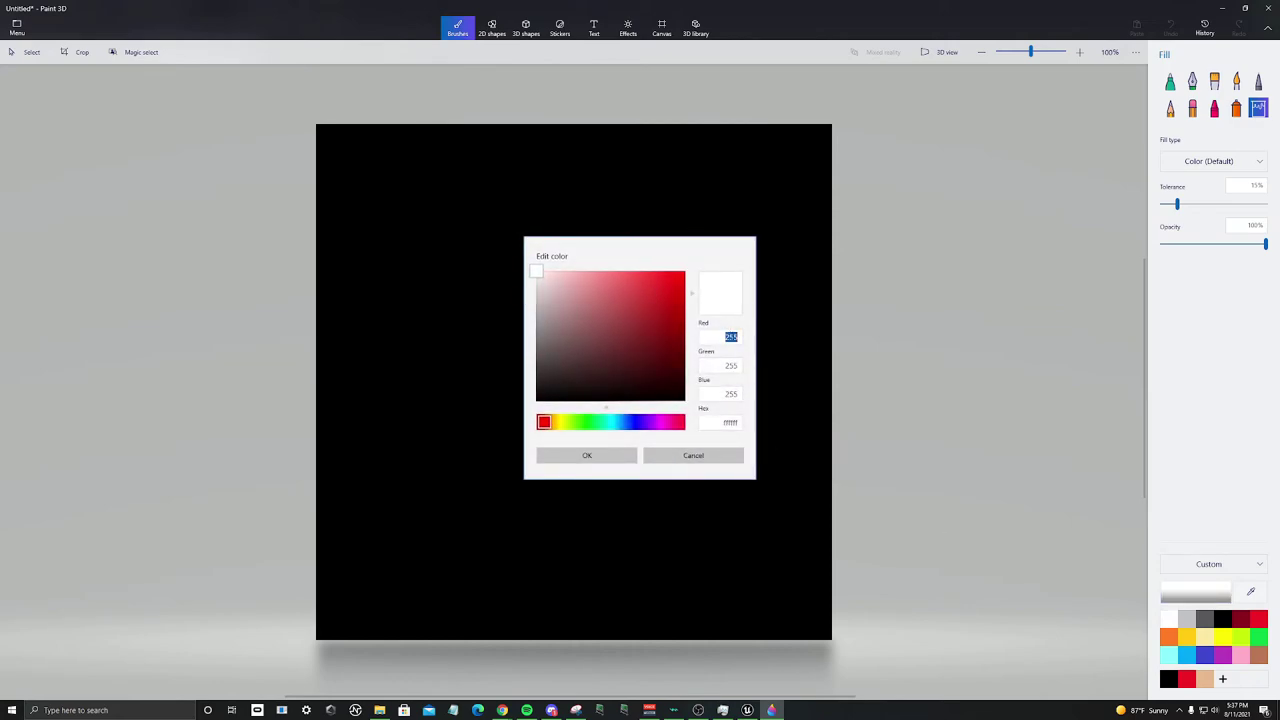
{"action": "left_click", "coordinate": [590, 456]}
{"action": "left_click", "coordinate": [666, 350]}
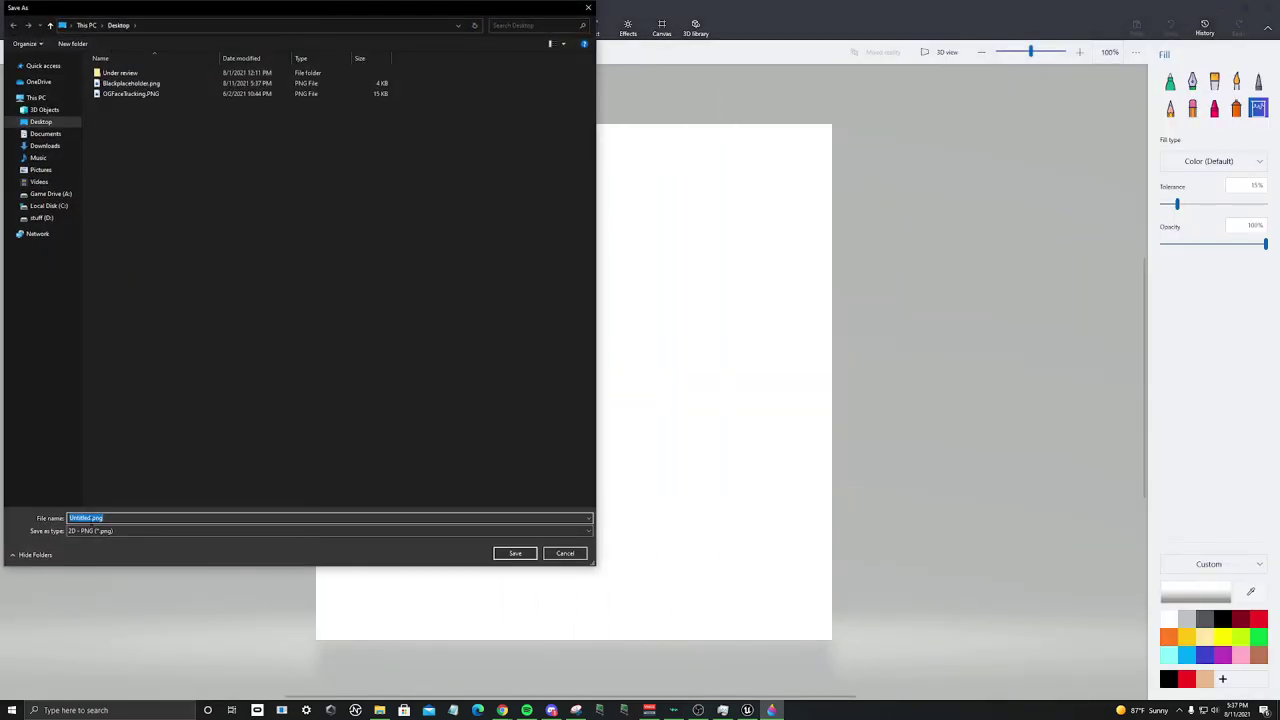
{"action": "type", "text": "whiteplaceholder"}
{"action": "key", "text": "Return"}
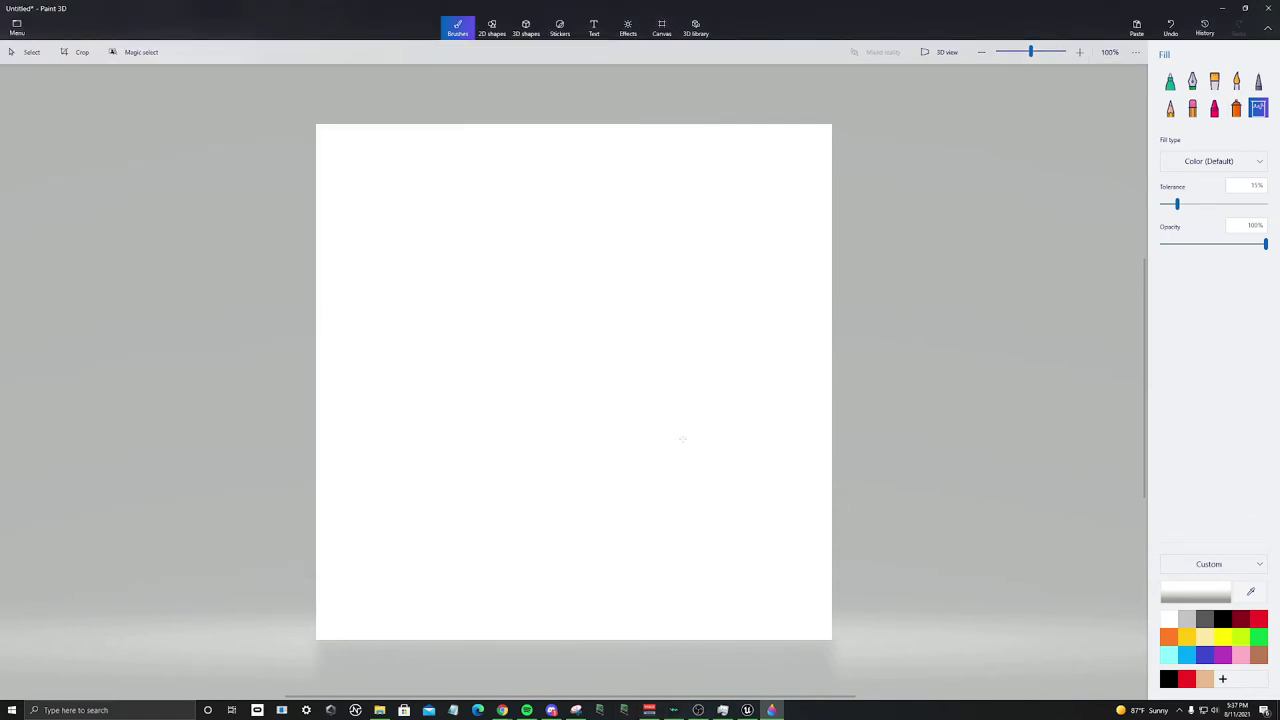
{"action": "left_click", "coordinate": [1268, 8]}
{"action": "left_click", "coordinate": [640, 375]}
Step: Create a folder named "Textures" inside the Mine content folder and open it
{"action": "left_click", "coordinate": [38, 389]}
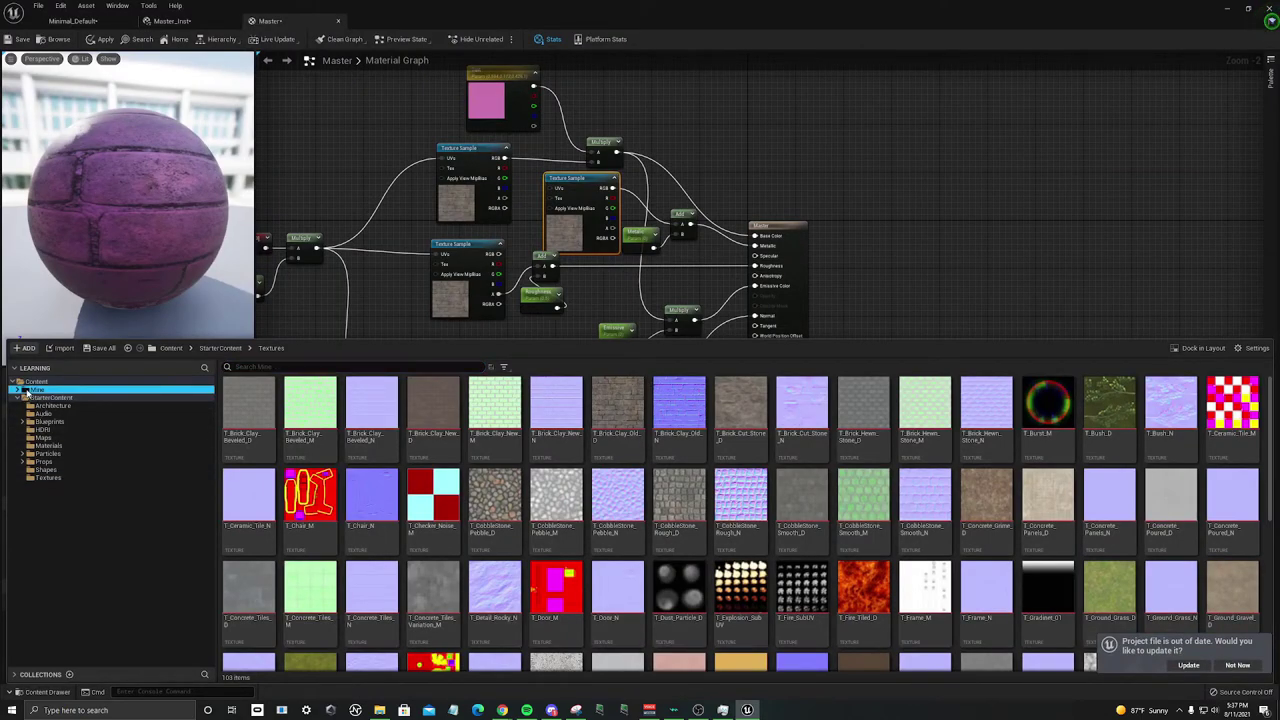
{"action": "right_click", "coordinate": [336, 425]}
{"action": "left_click", "coordinate": [373, 129]}
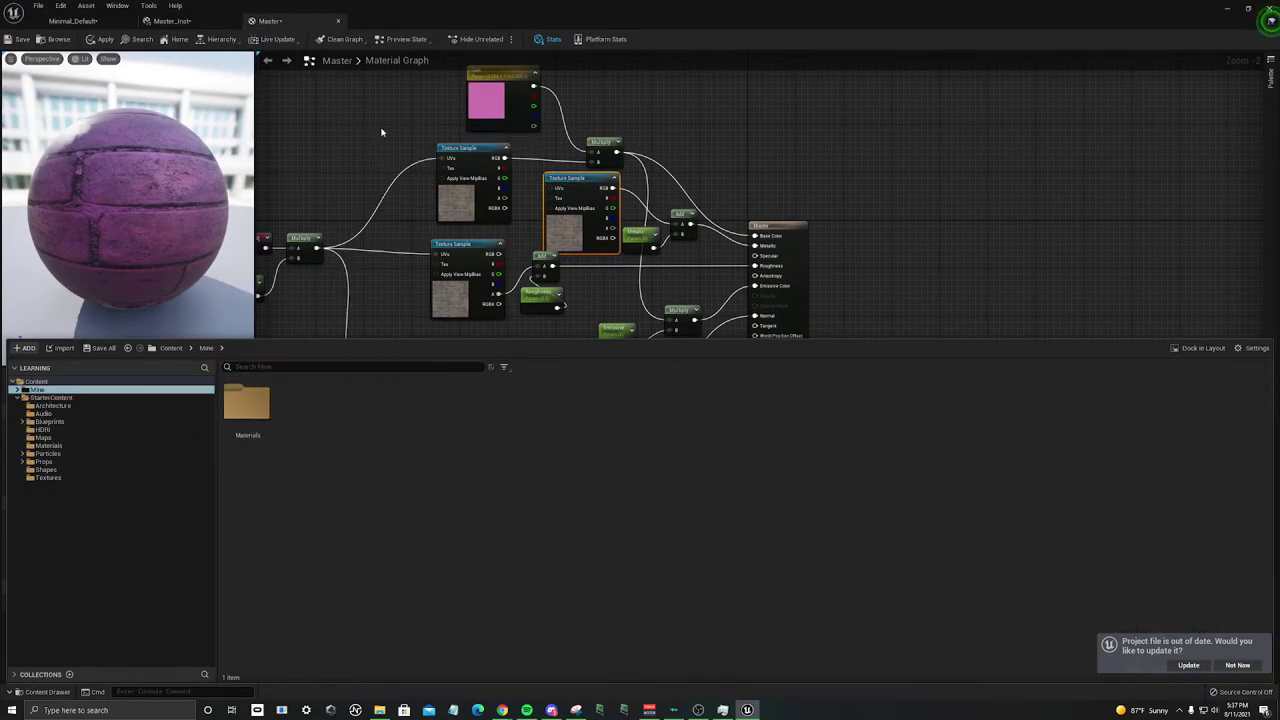
{"action": "type", "text": "Textures"}
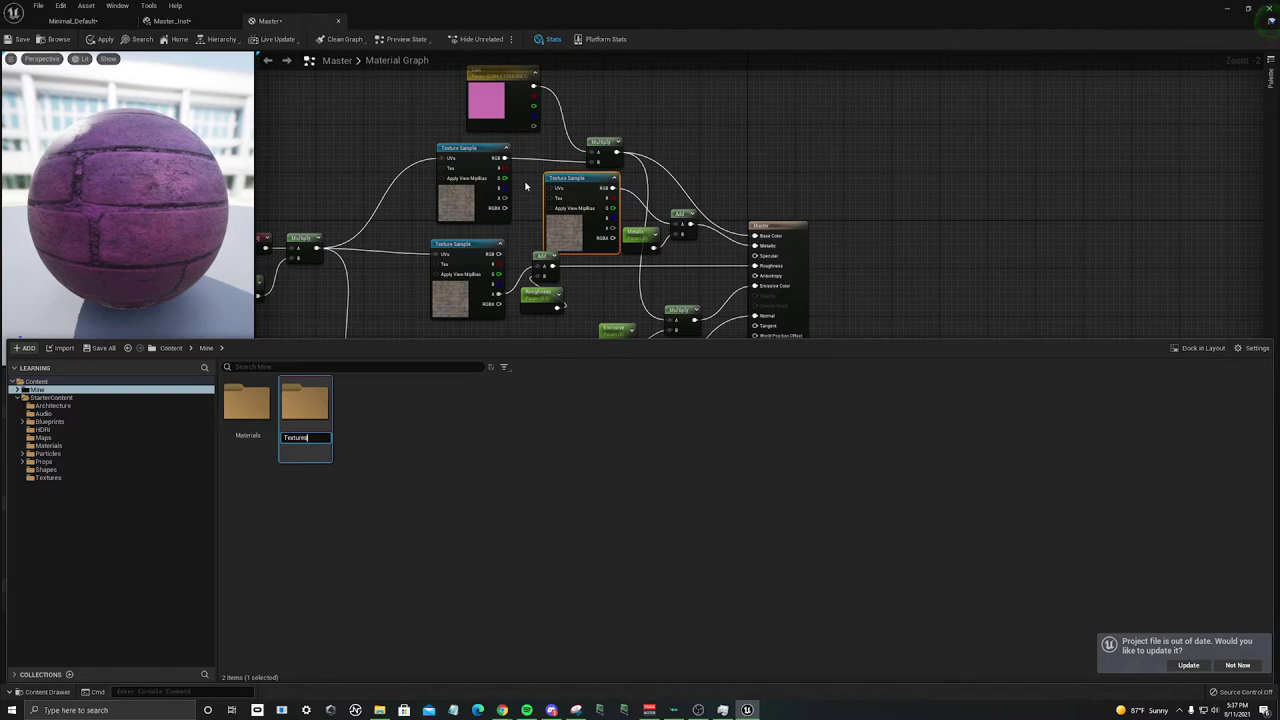
{"action": "double_click", "coordinate": [303, 412]}
Step: Import the whiteplaceholder and Blackplaceholder images from the desktop into Mine's Textures folder, restoring the editor window to full size
{"action": "left_click_drag", "start_coordinate": [796, 16], "coordinate": [718, 116]}
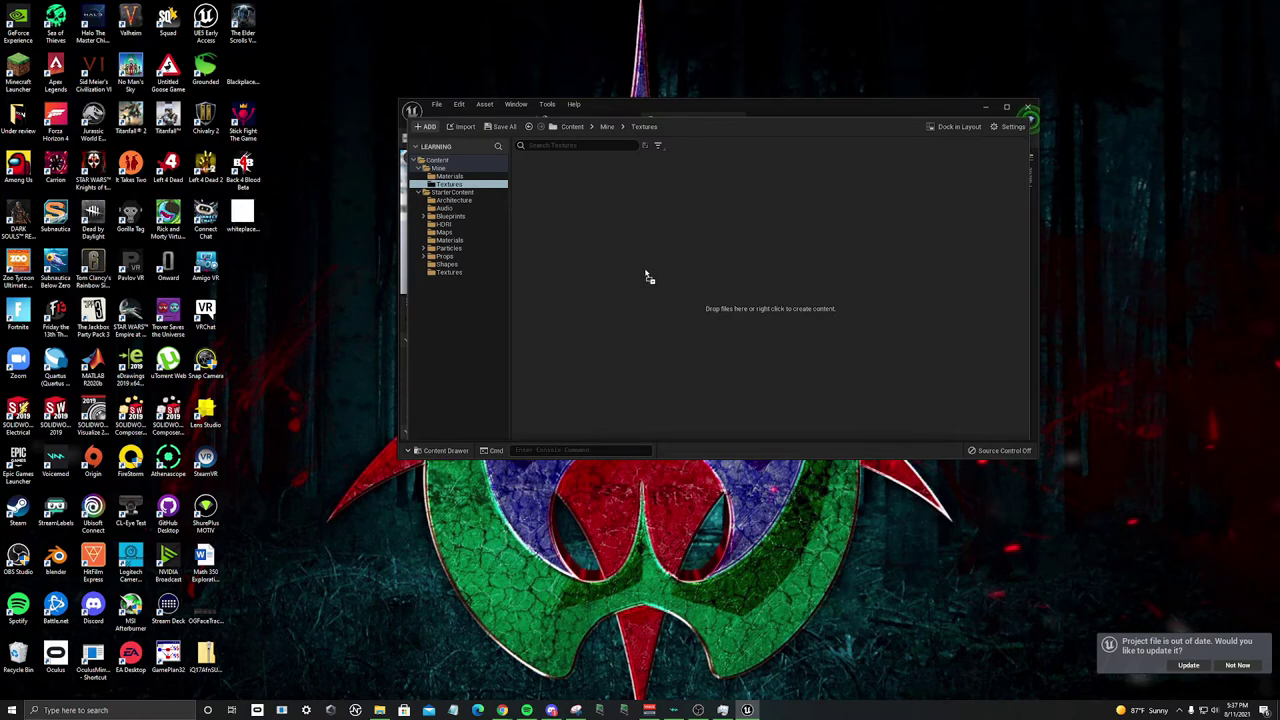
{"action": "left_click_drag", "start_coordinate": [646, 276], "coordinate": [638, 277]}
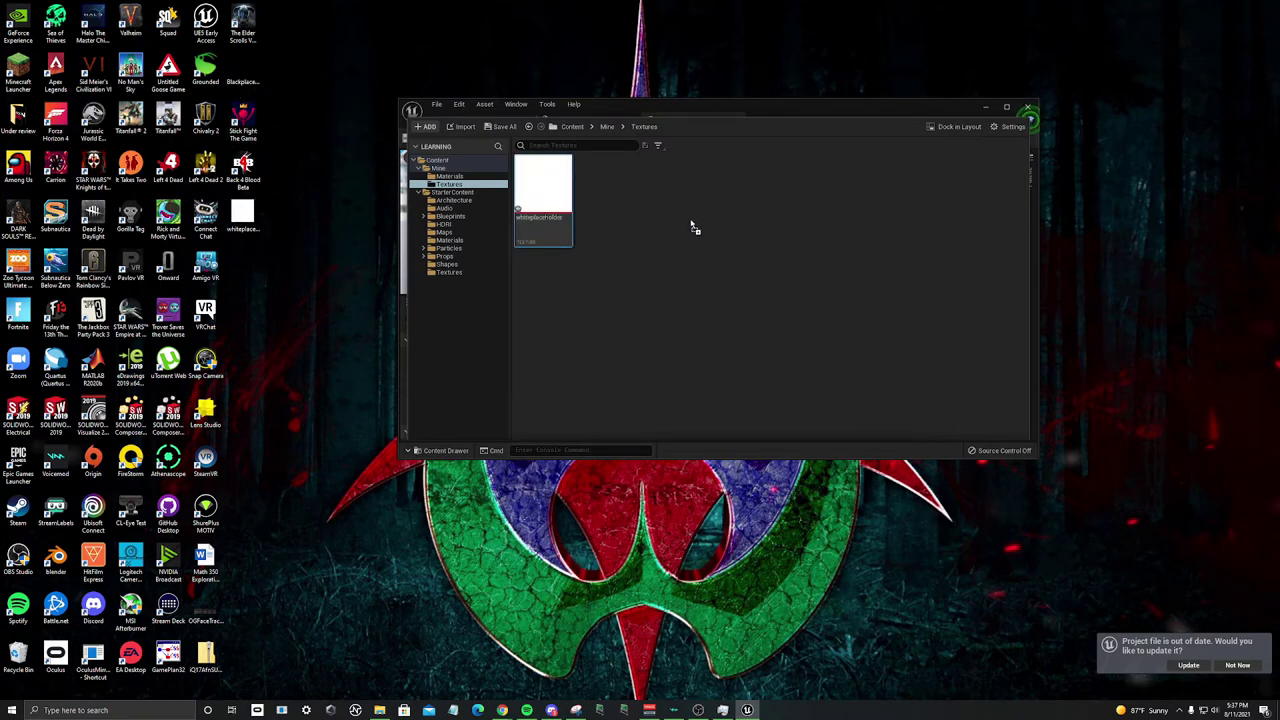
{"action": "left_click_drag", "start_coordinate": [692, 227], "coordinate": [703, 193]}
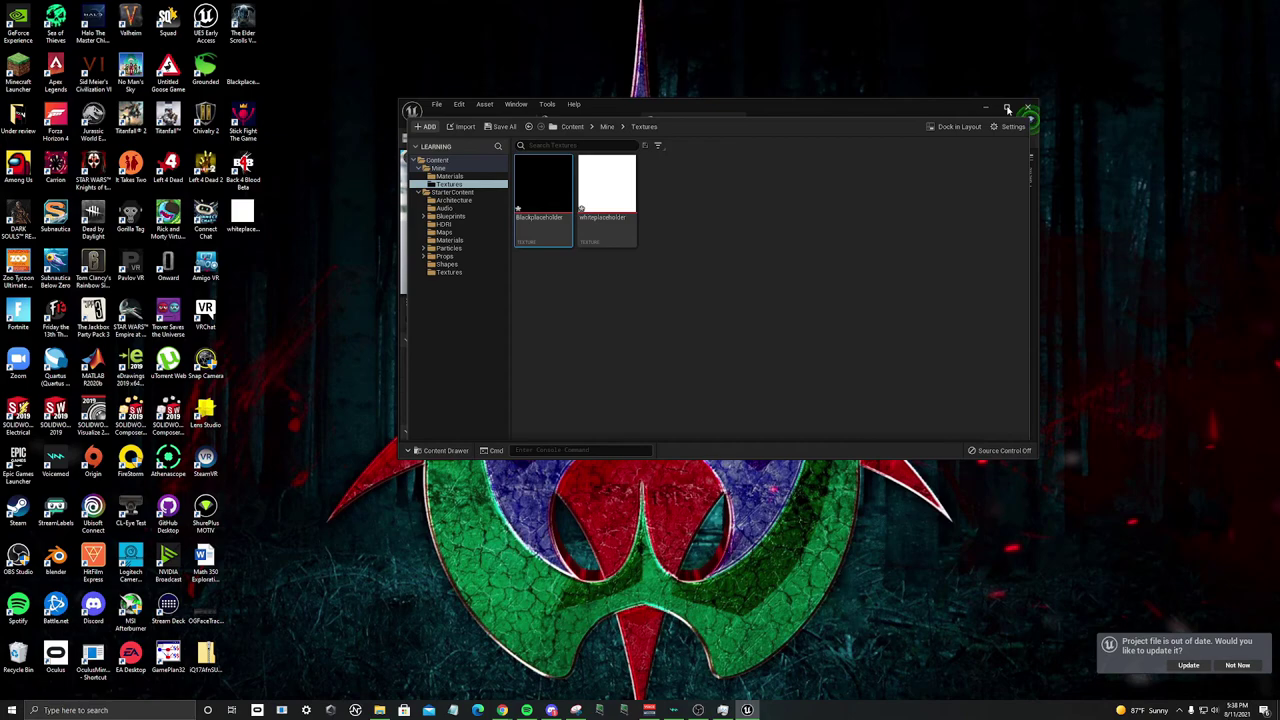
{"action": "left_click", "coordinate": [1007, 108]}
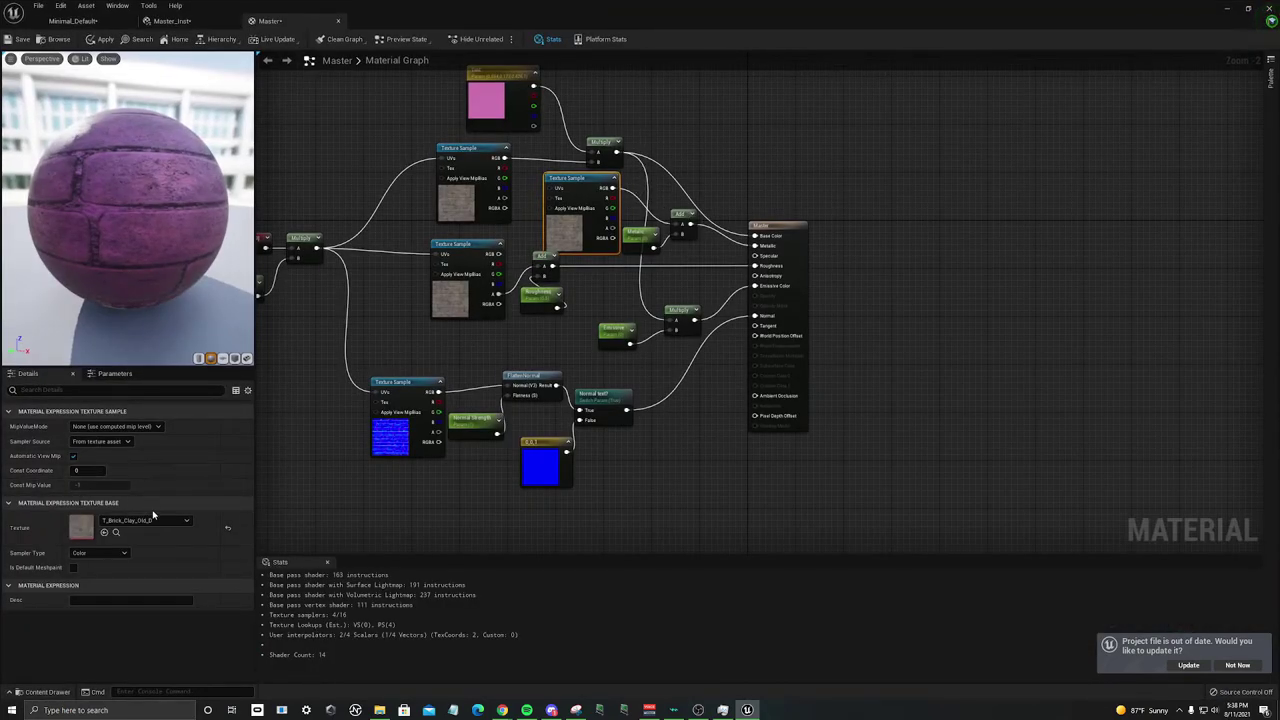
Step: Assign the Blackplaceholder texture to the Texture Sample that feeds the metallic Add node
{"action": "left_click", "coordinate": [115, 520]}
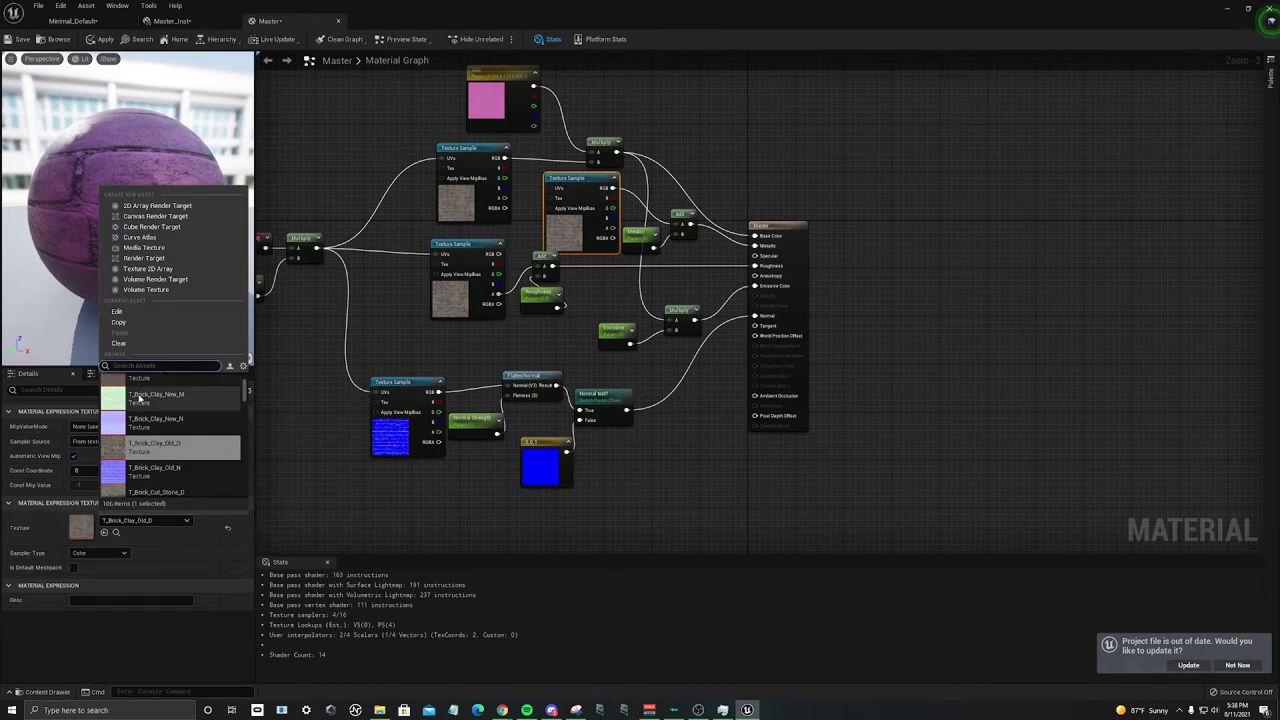
{"action": "type", "text": "black"}
{"action": "left_click", "coordinate": [141, 386]}
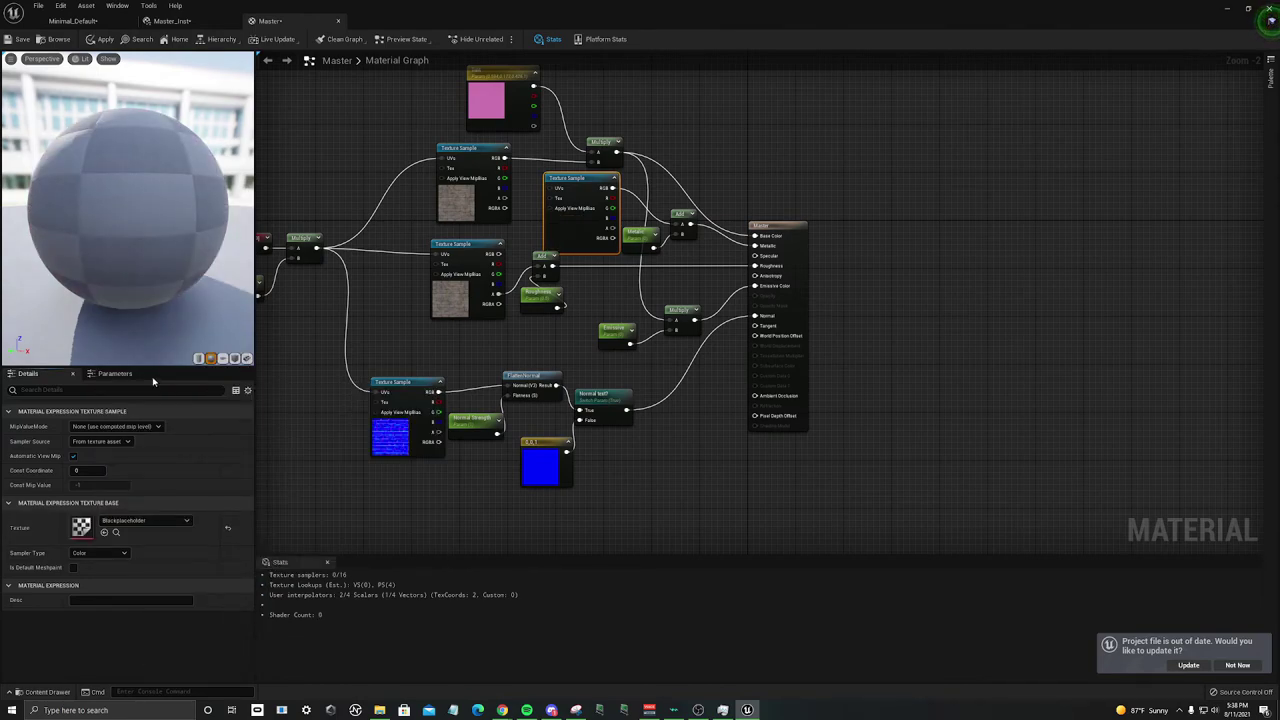
Step: Assign the whiteplaceholder texture to the base colour Texture Sample
{"action": "right_click_drag", "start_coordinate": [532, 185], "coordinate": [604, 208]}
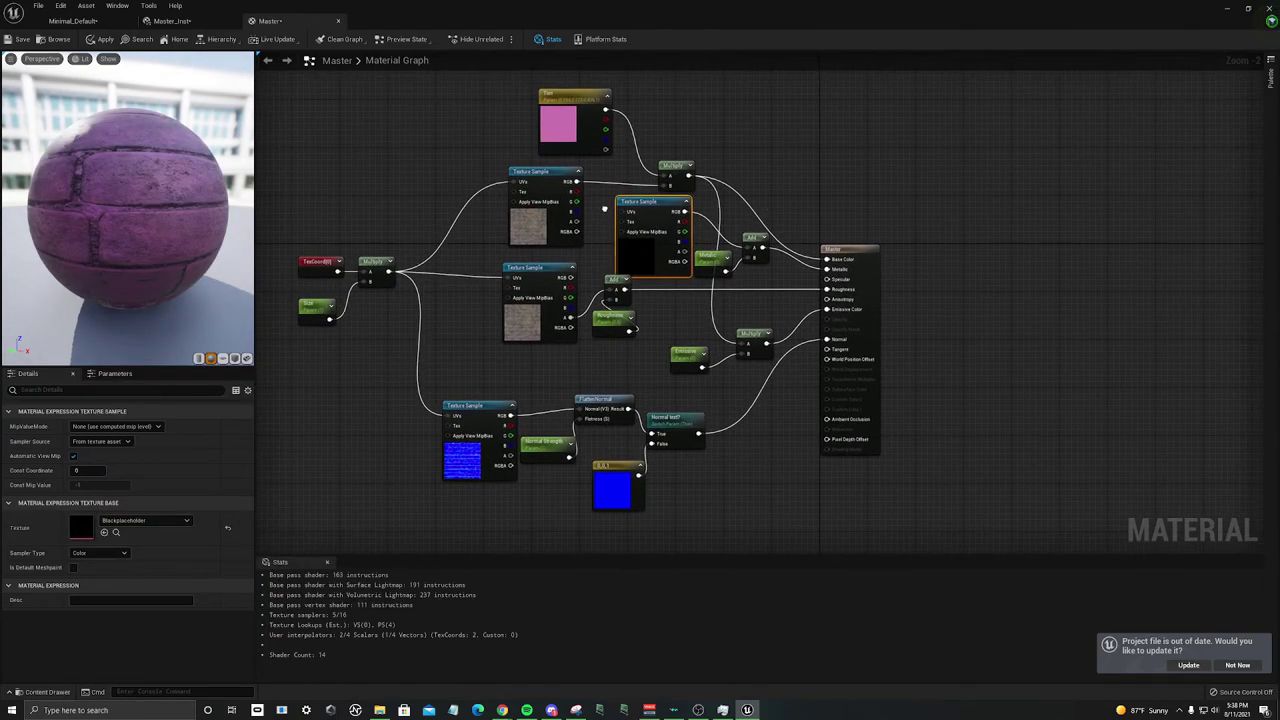
{"action": "left_click", "coordinate": [545, 222]}
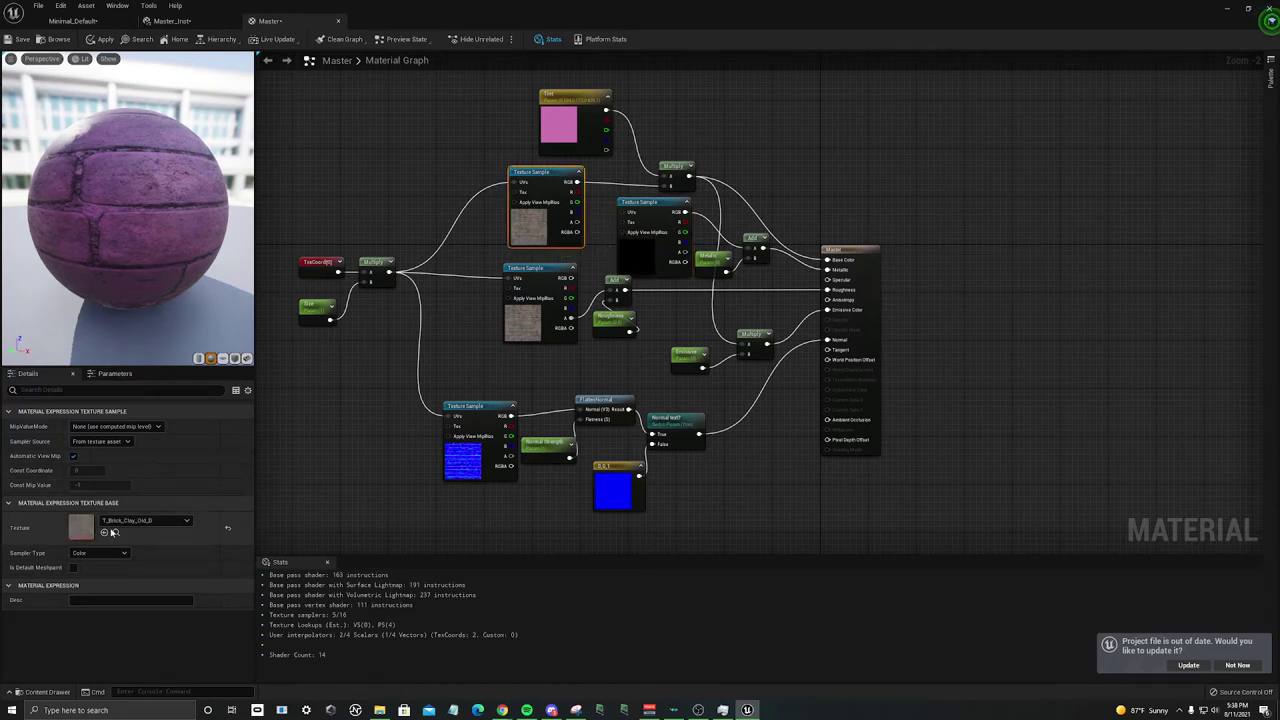
{"action": "left_click", "coordinate": [145, 521]}
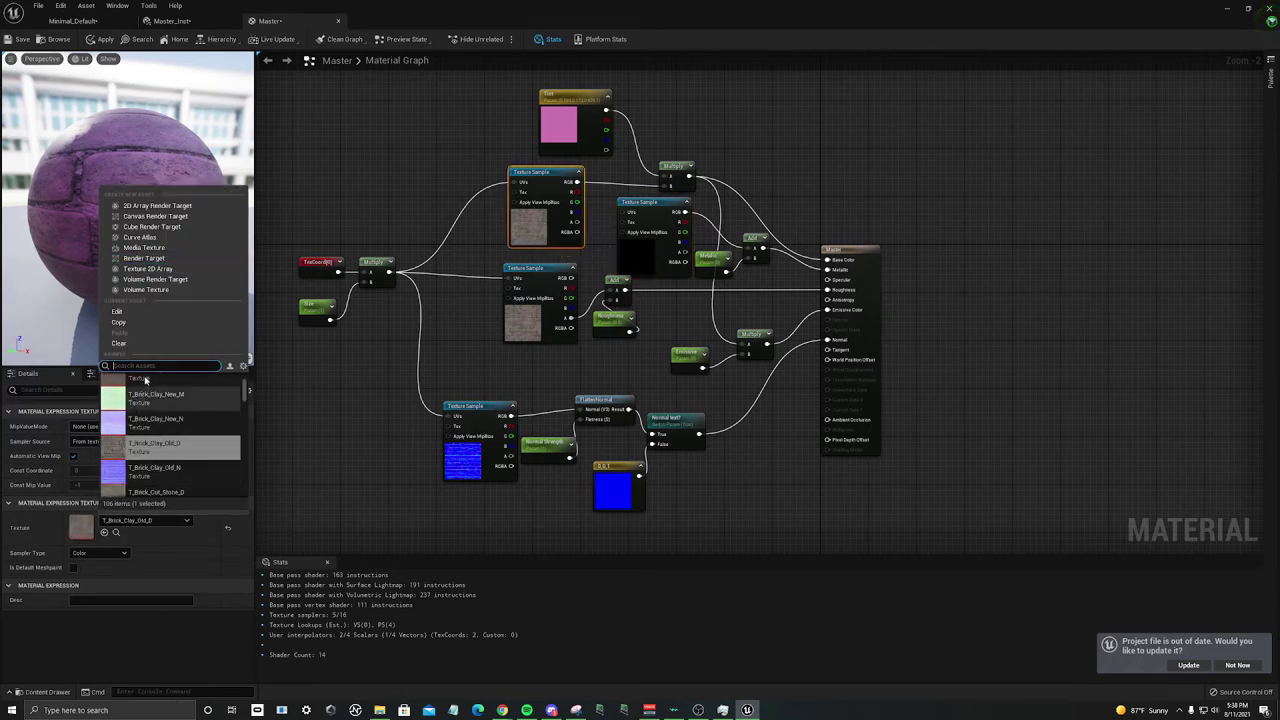
{"action": "type", "text": "whit"}
{"action": "left_click", "coordinate": [153, 381]}
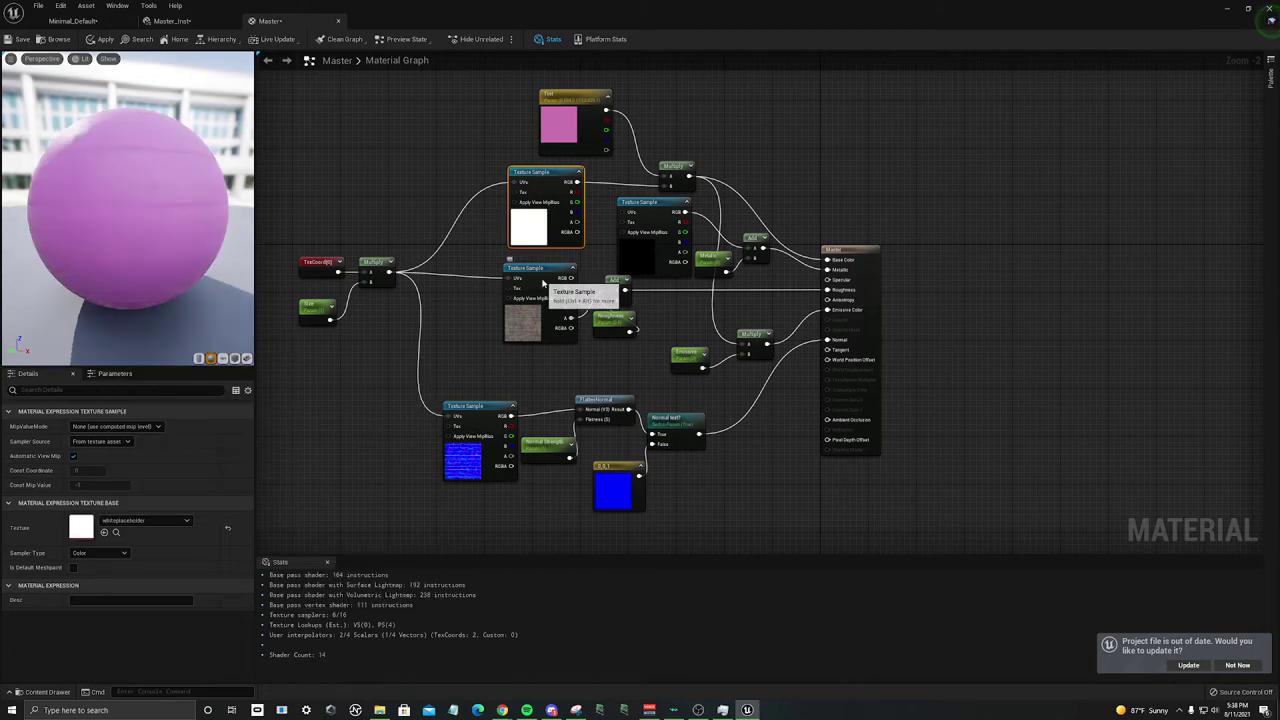
Step: Assign the whiteplaceholder texture to the Texture Sample feeding the roughness Add node and apply the material changes
{"action": "left_click", "coordinate": [553, 288]}
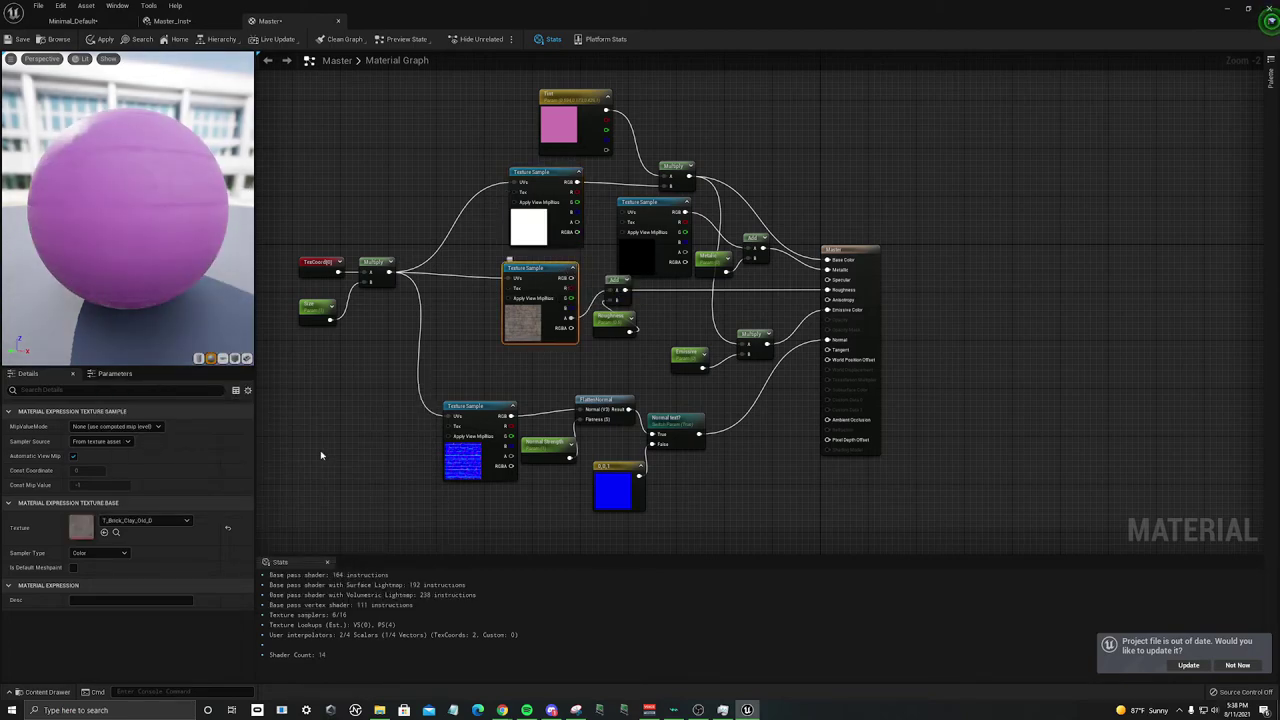
{"action": "left_click", "coordinate": [145, 521]}
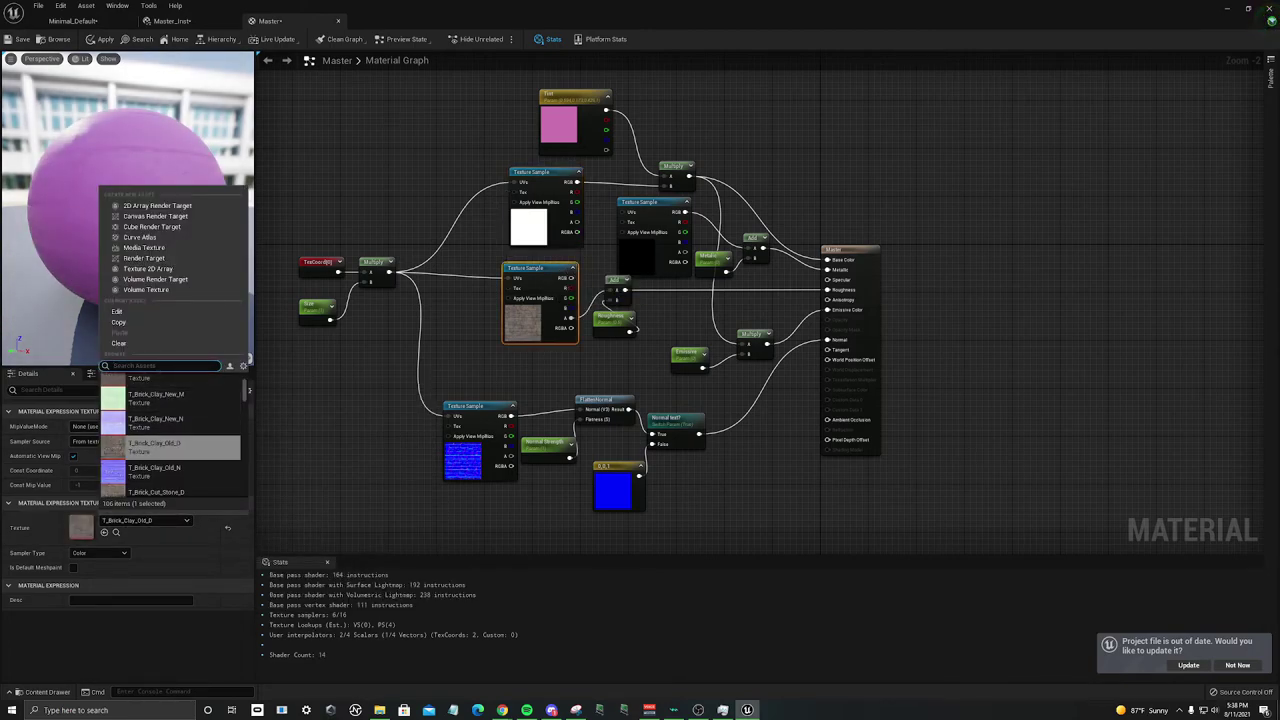
{"action": "type", "text": "whit"}
{"action": "left_click", "coordinate": [153, 381]}
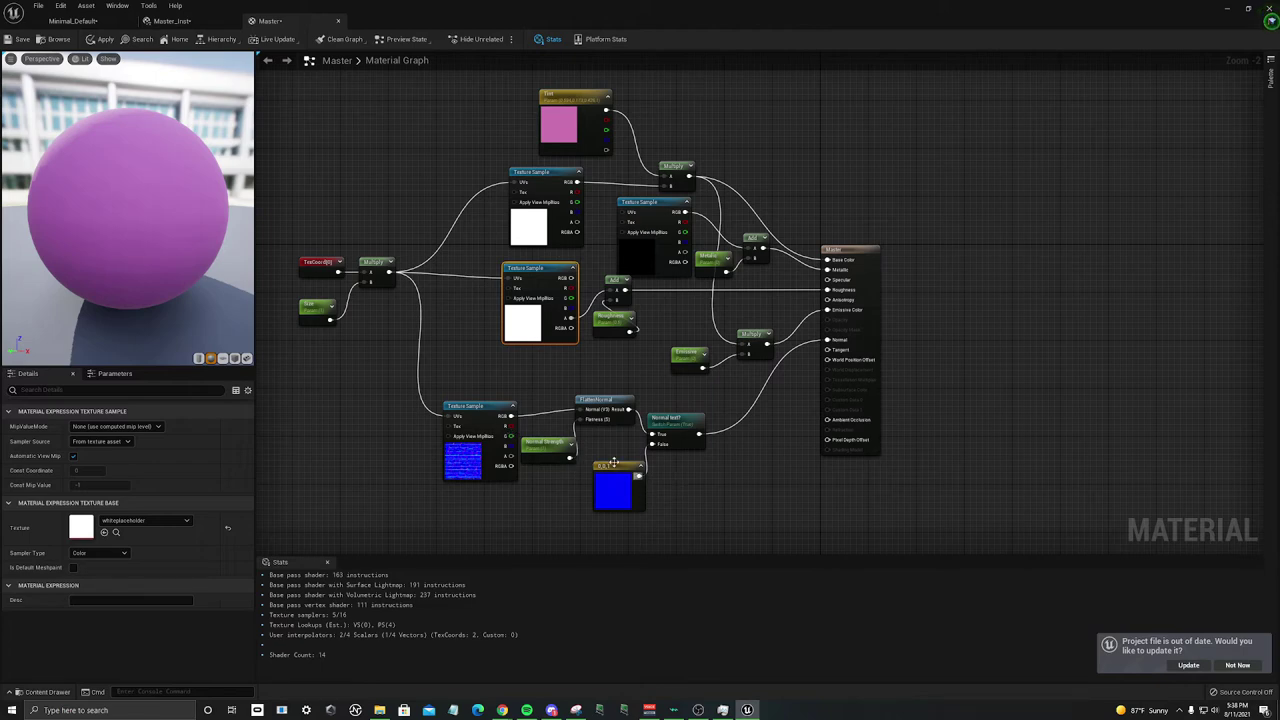
{"action": "left_click", "coordinate": [100, 39]}
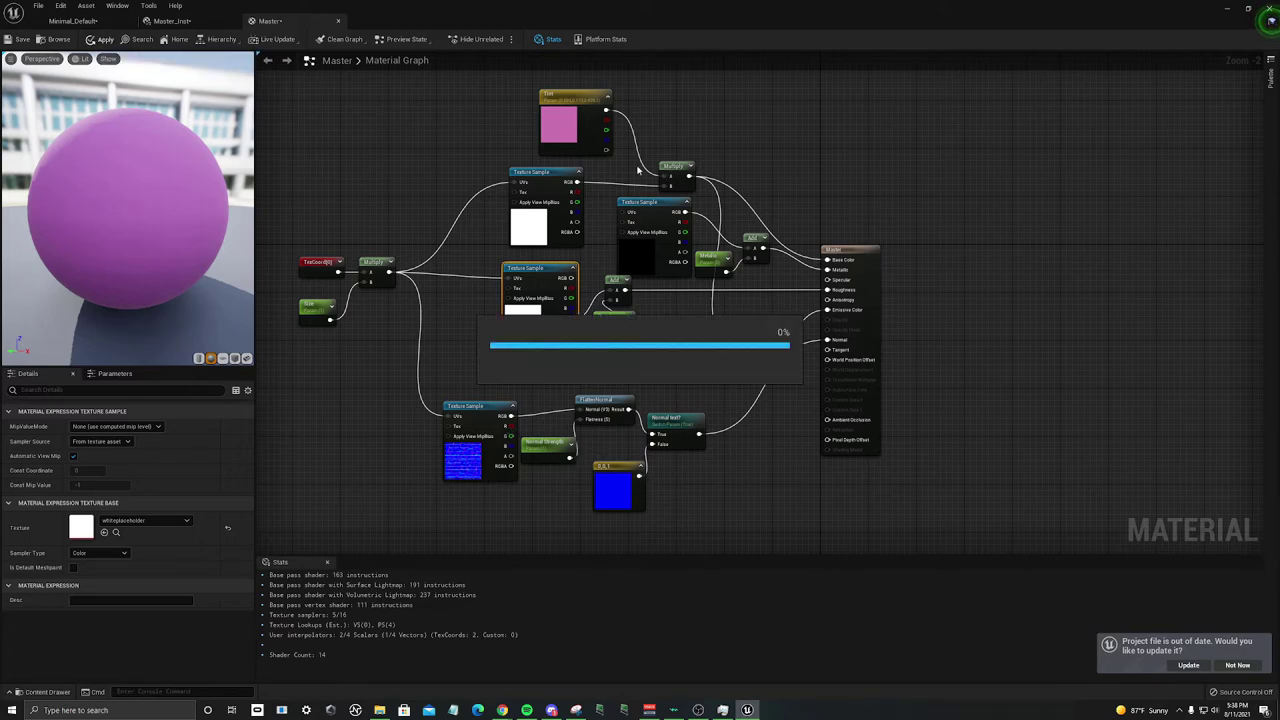
Step: Duplicate the Blackplaceholder Texture Sample below the roughness nodes, moving the normal map nodes down to make room
{"action": "right_click_drag", "start_coordinate": [650, 354], "coordinate": [560, 318]}
{"action": "left_click", "coordinate": [557, 172]}
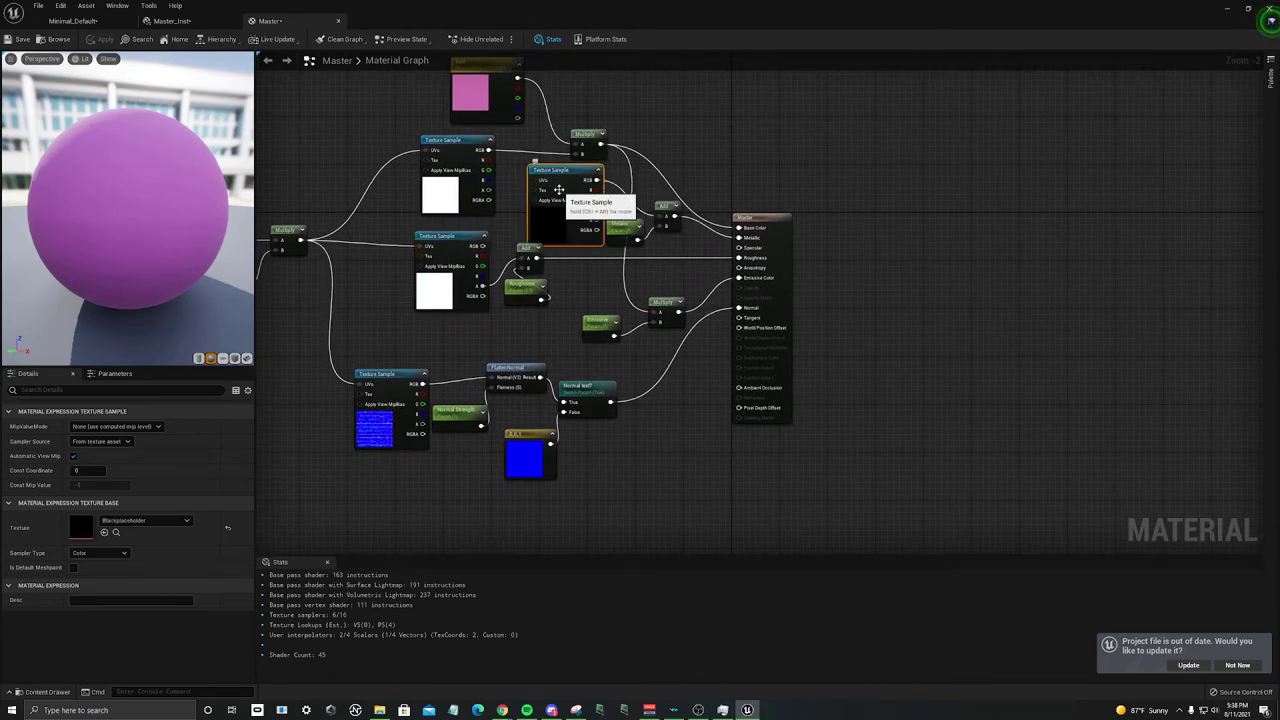
{"action": "key", "text": "ctrl+w"}
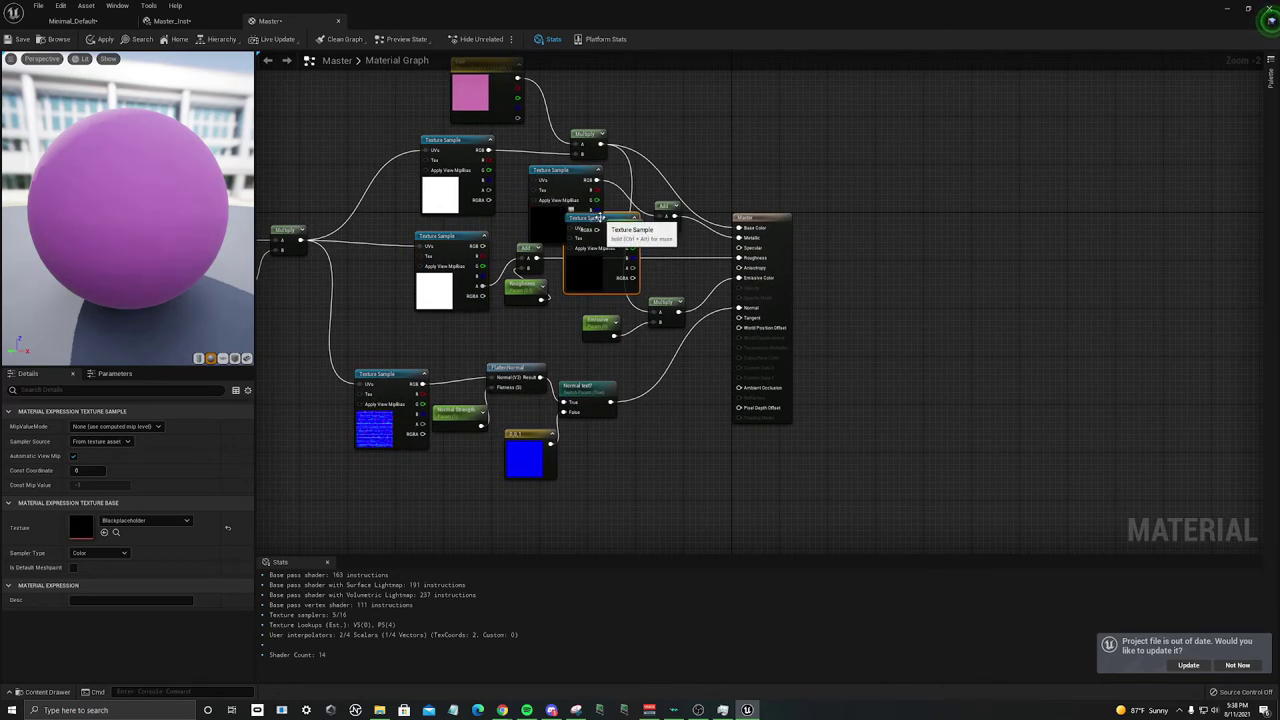
{"action": "left_click_drag", "start_coordinate": [590, 219], "coordinate": [527, 327]}
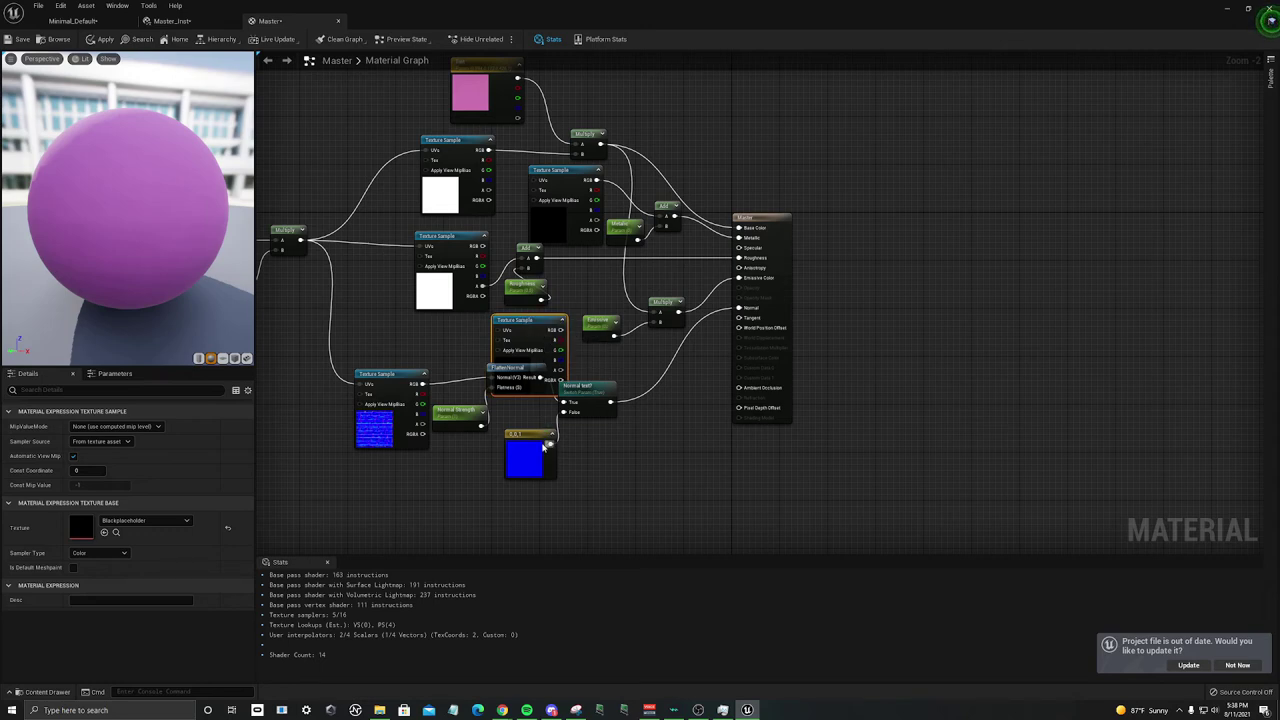
{"action": "left_click_drag", "start_coordinate": [380, 360], "coordinate": [588, 484]}
{"action": "mouse_move", "coordinate": [532, 318]}
{"action": "left_mouse_down"}
{"action": "mouse_move", "coordinate": [525, 384]}
{"action": "mouse_move", "coordinate": [543, 328]}
{"action": "mouse_move", "coordinate": [525, 333]}
{"action": "left_mouse_up"}
{"action": "left_click", "coordinate": [567, 368]}
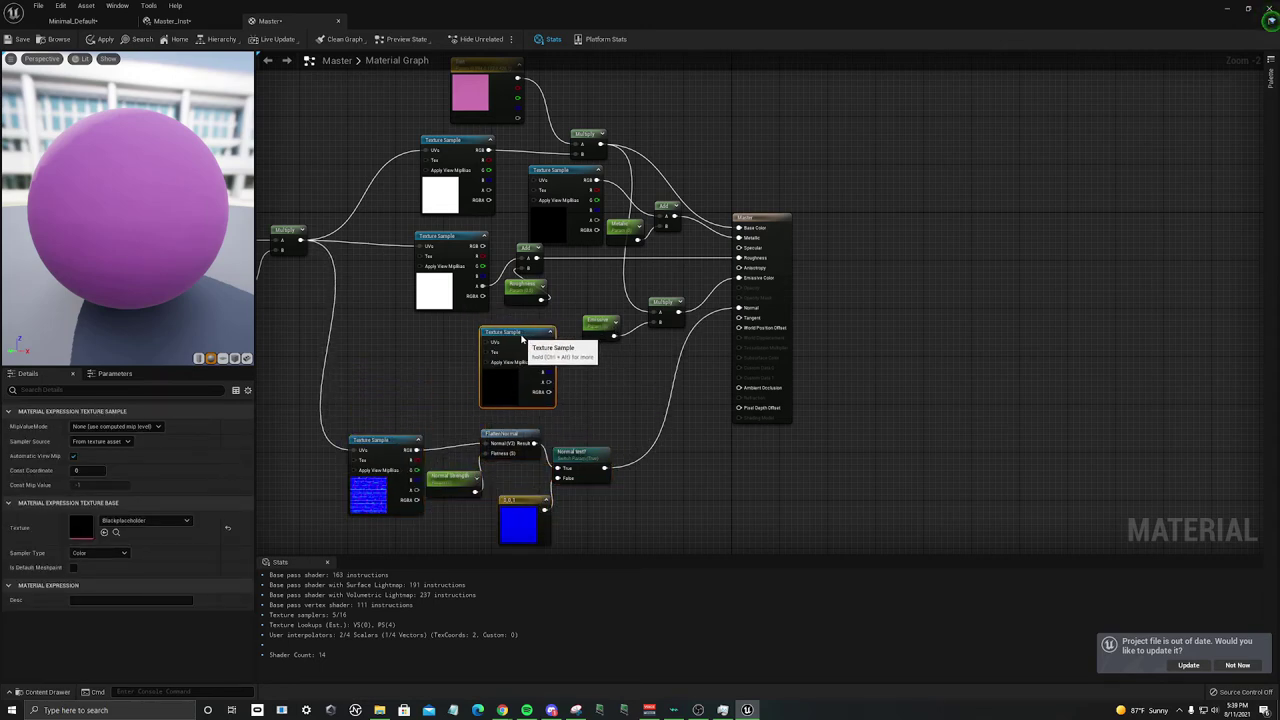
Step: Add a StaticSwitchParameter named "Emissive text?", feeding False from the emissive Multiply, True from the new Texture Sample, and its output into Emissive Color
{"action": "left_click_drag", "start_coordinate": [661, 304], "coordinate": [577, 309]}
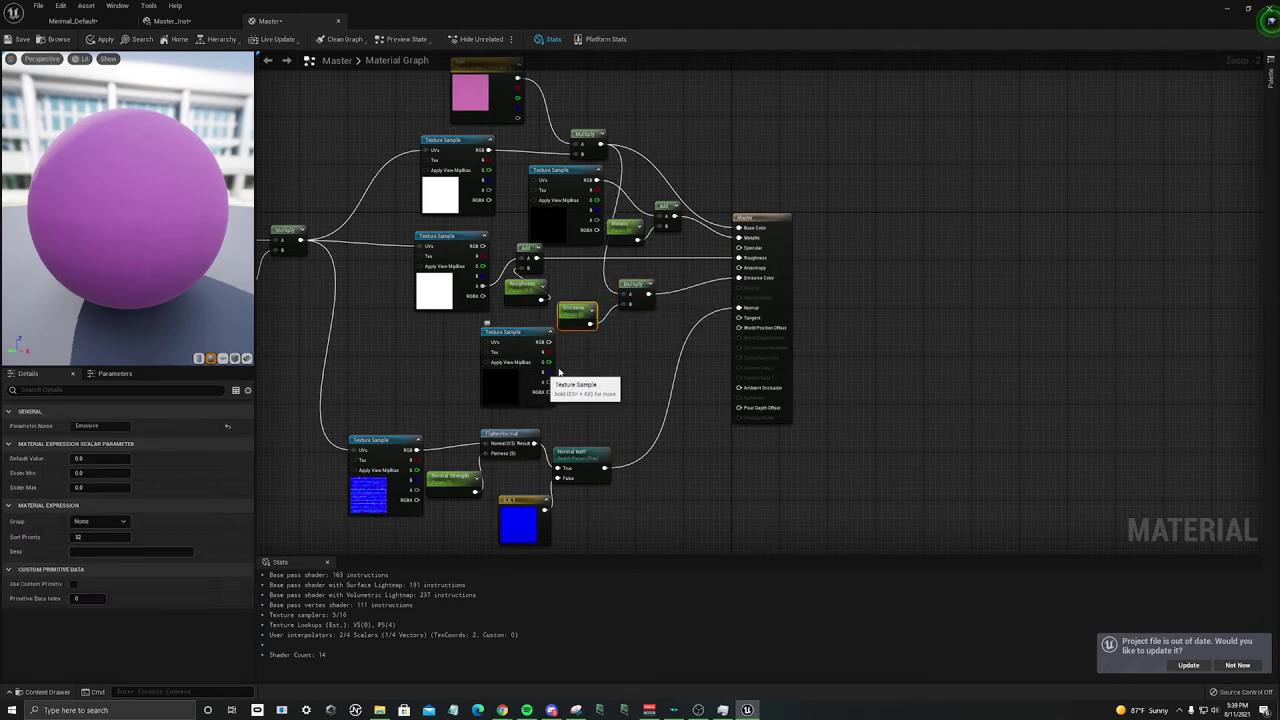
{"action": "right_click", "coordinate": [645, 337]}
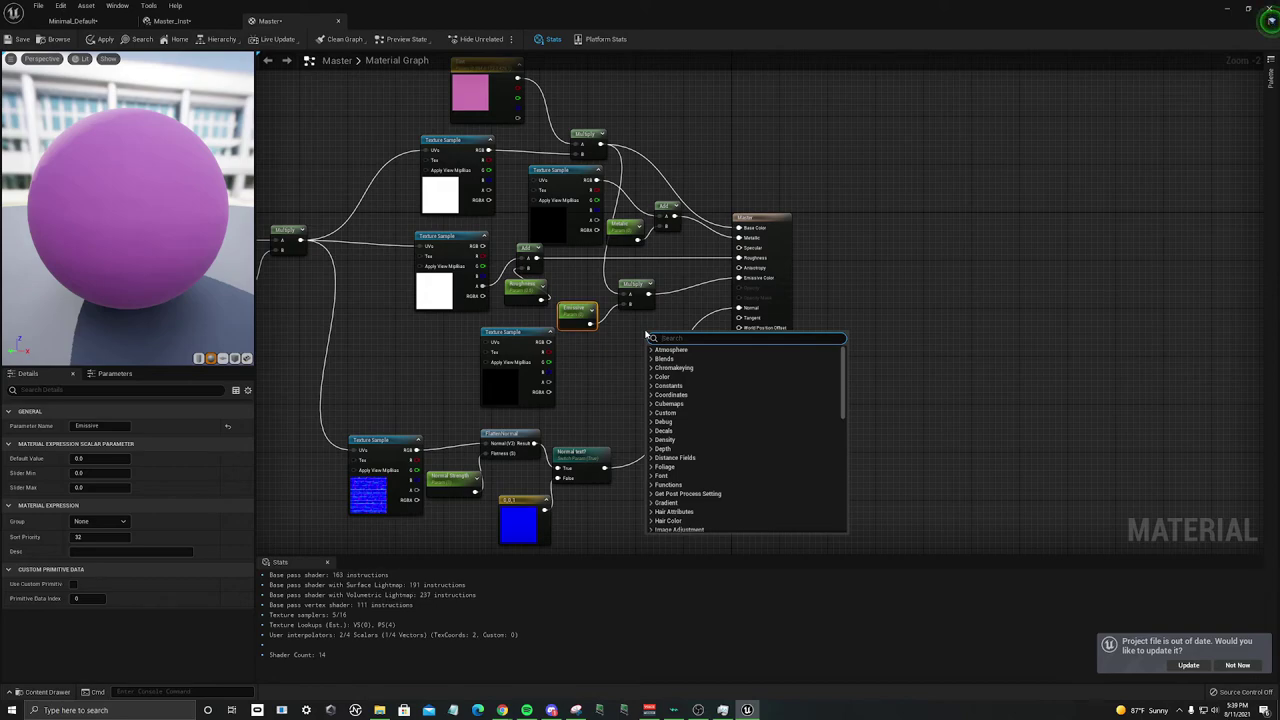
{"action": "type", "text": "Swit"}
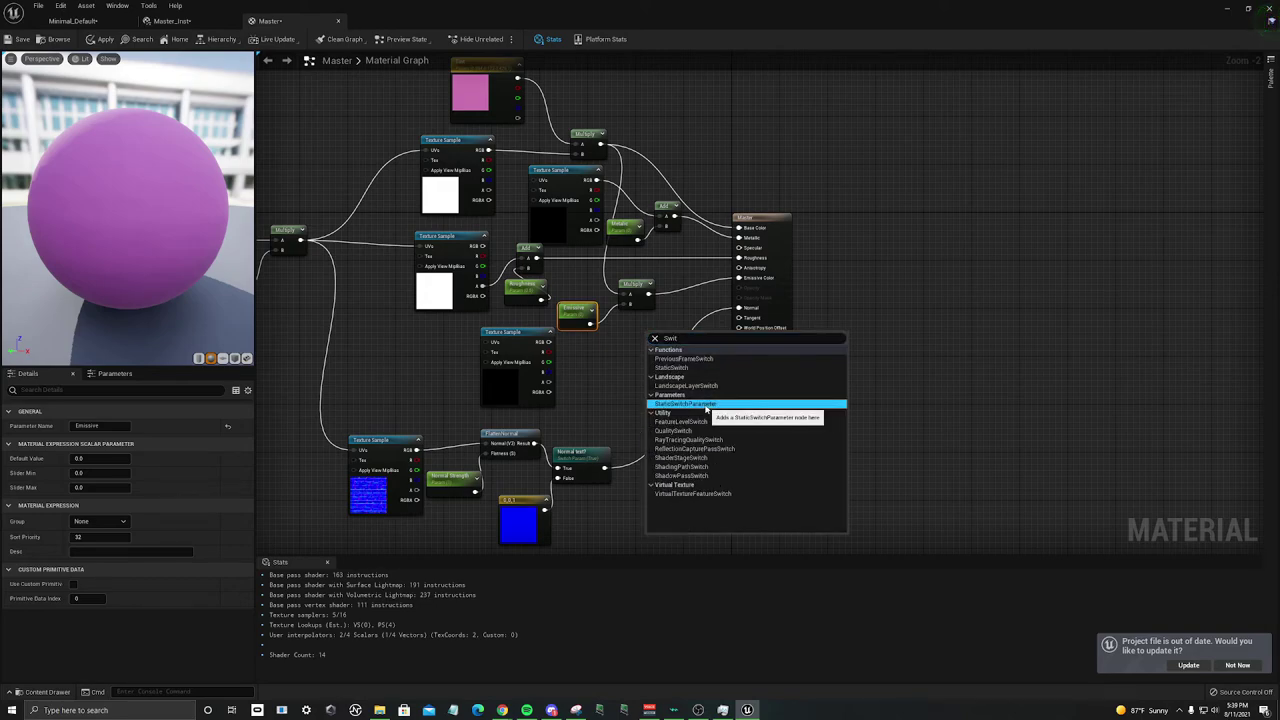
{"action": "left_click", "coordinate": [684, 403]}
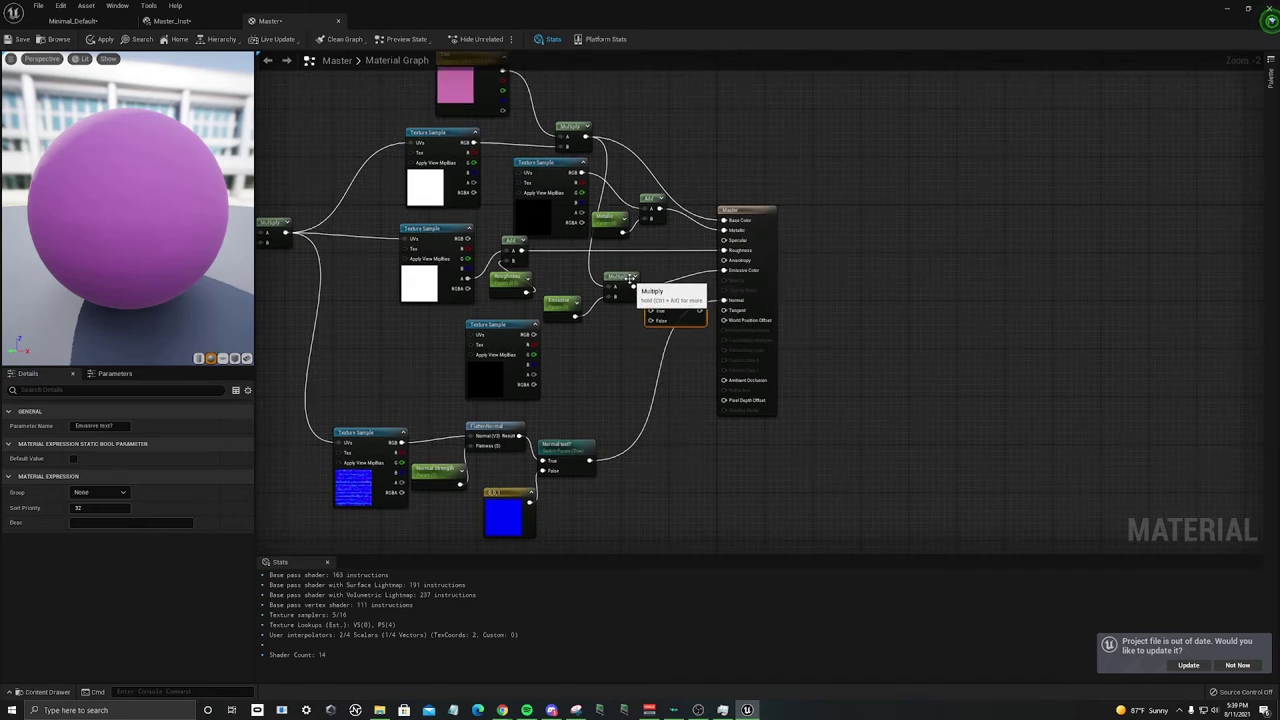
{"action": "left_click_drag", "start_coordinate": [630, 279], "coordinate": [651, 320]}
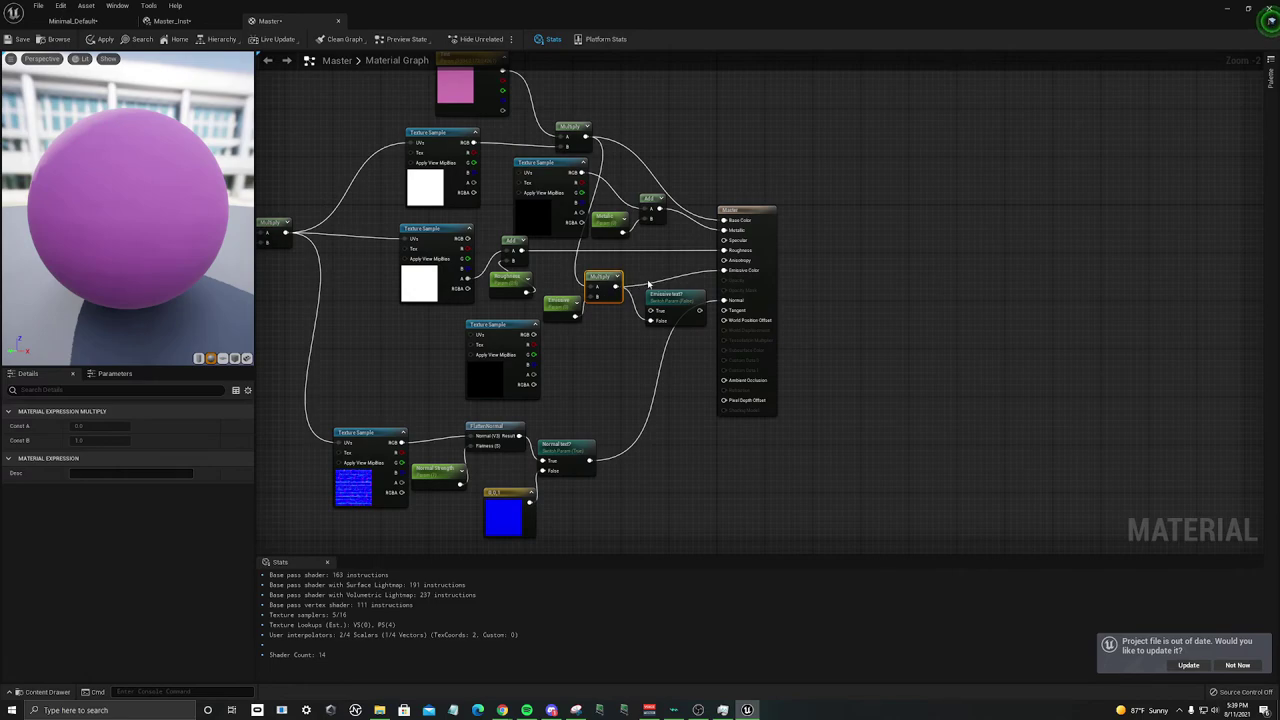
{"action": "left_click_drag", "start_coordinate": [536, 335], "coordinate": [670, 287]}
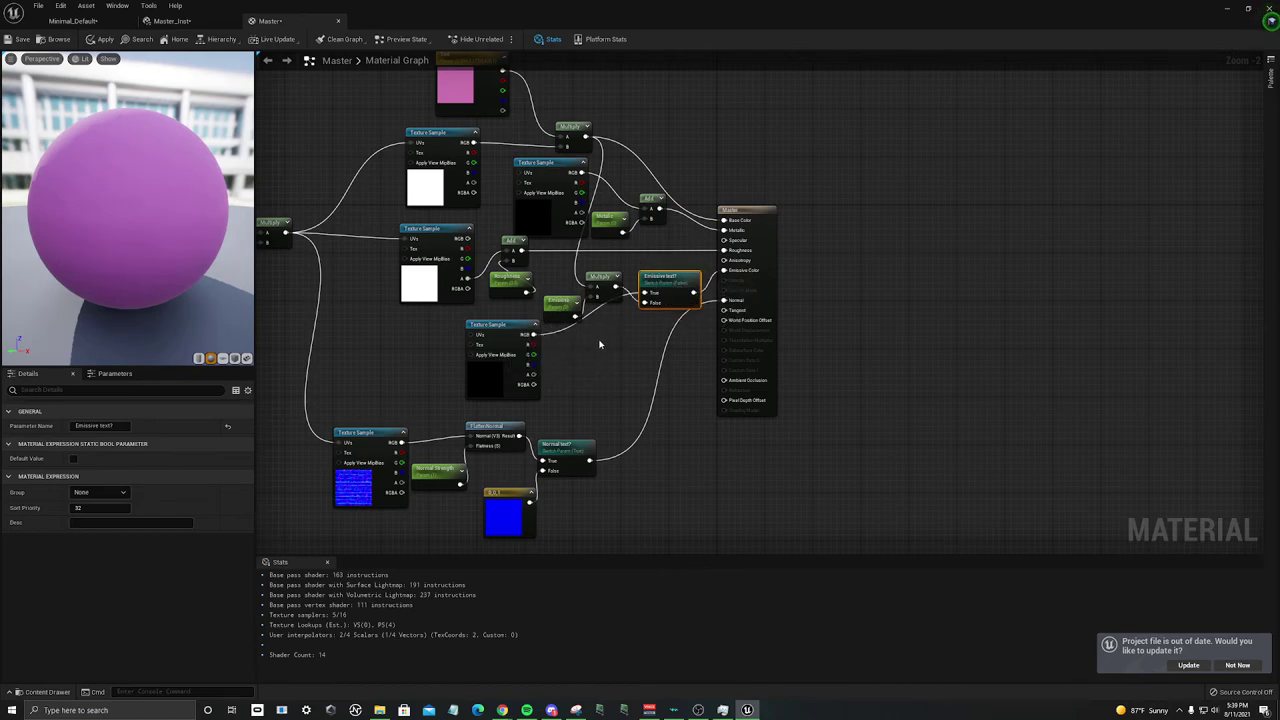
Step: Duplicate the emissive Multiply node to multiply the Emissive parameter by the new Texture Sample, and connect it to the switch's True input
{"action": "left_click", "coordinate": [601, 277]}
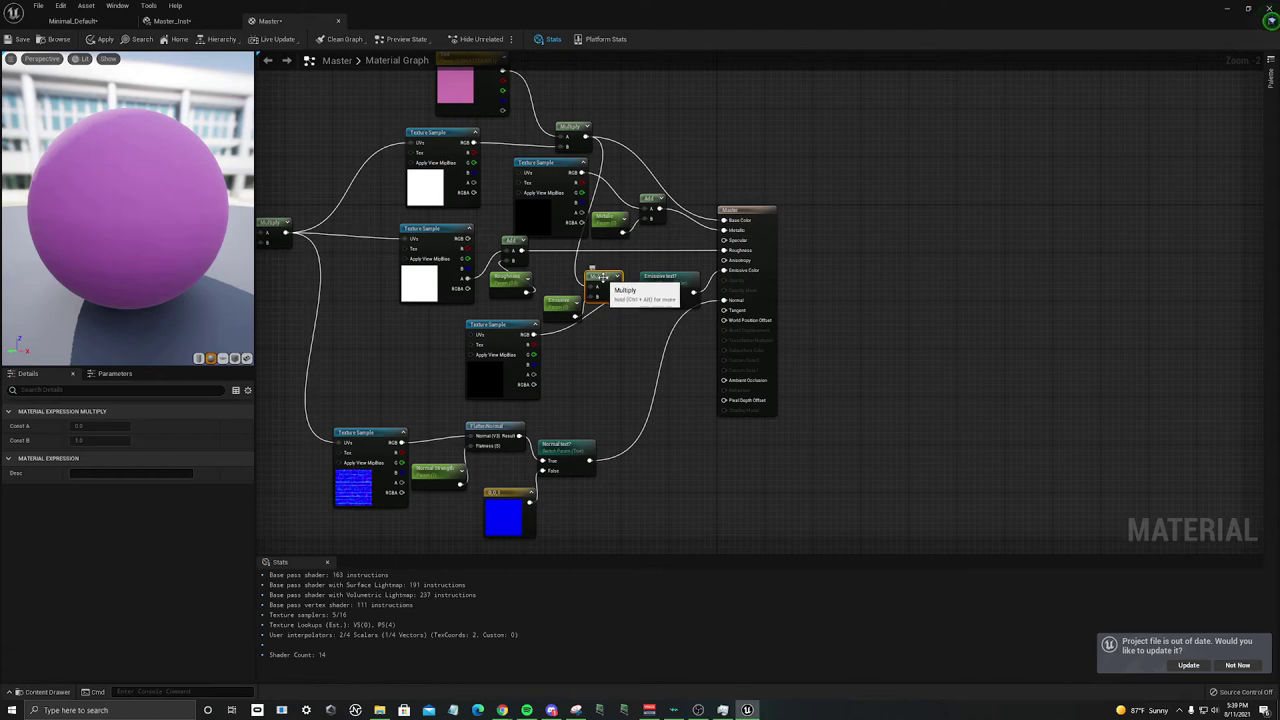
{"action": "key", "text": "ctrl+d"}
{"action": "left_click_drag", "start_coordinate": [620, 286], "coordinate": [645, 293]}
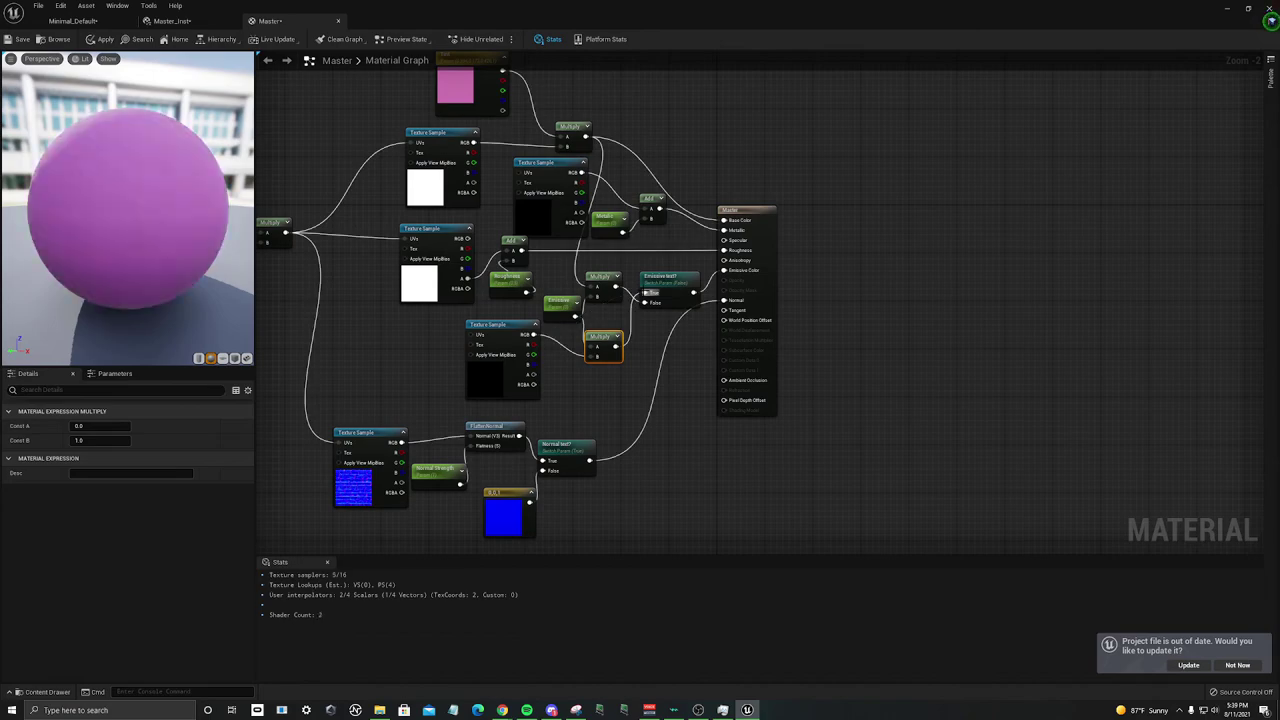
{"action": "left_click_drag", "start_coordinate": [601, 338], "coordinate": [607, 320]}
{"action": "left_click_drag", "start_coordinate": [522, 331], "coordinate": [563, 349]}
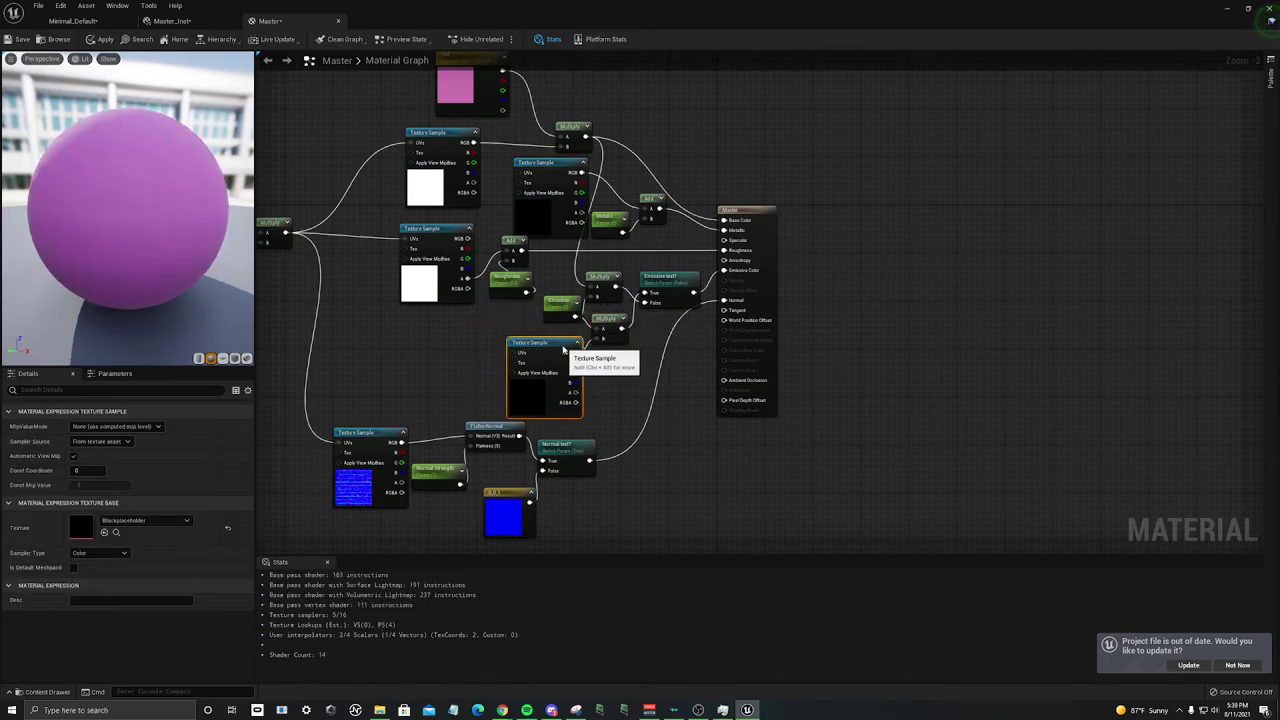
Step: Connect the size Multiply output to the UVs of both Blackplaceholder Texture Samples and apply the material
{"action": "right_click_drag", "start_coordinate": [391, 305], "coordinate": [523, 383]}
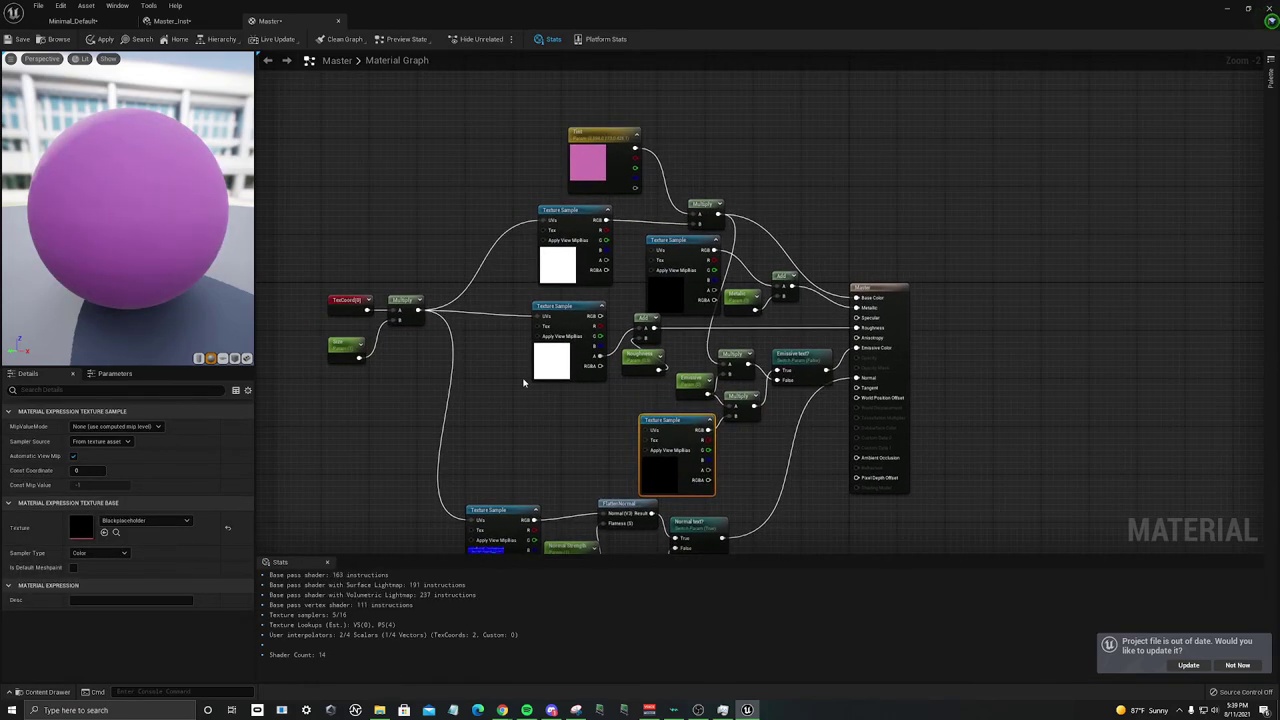
{"action": "left_click_drag", "start_coordinate": [418, 310], "coordinate": [655, 252]}
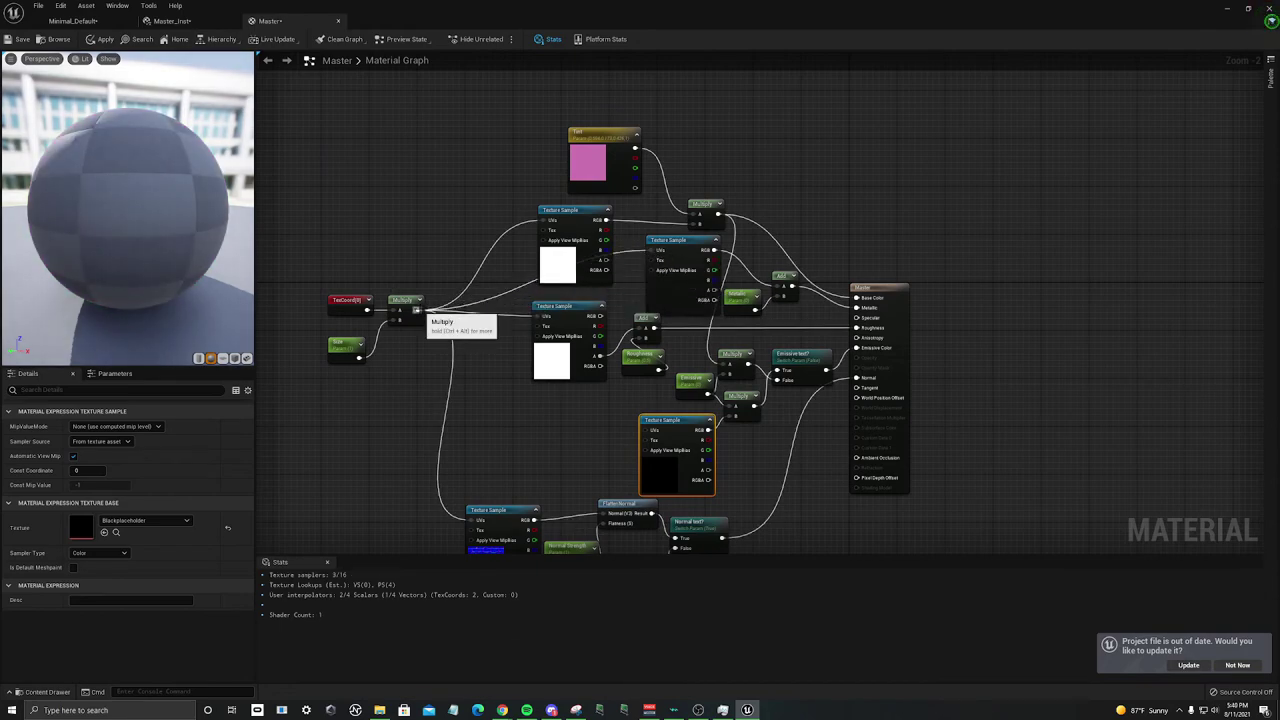
{"action": "left_click_drag", "start_coordinate": [419, 310], "coordinate": [650, 431]}
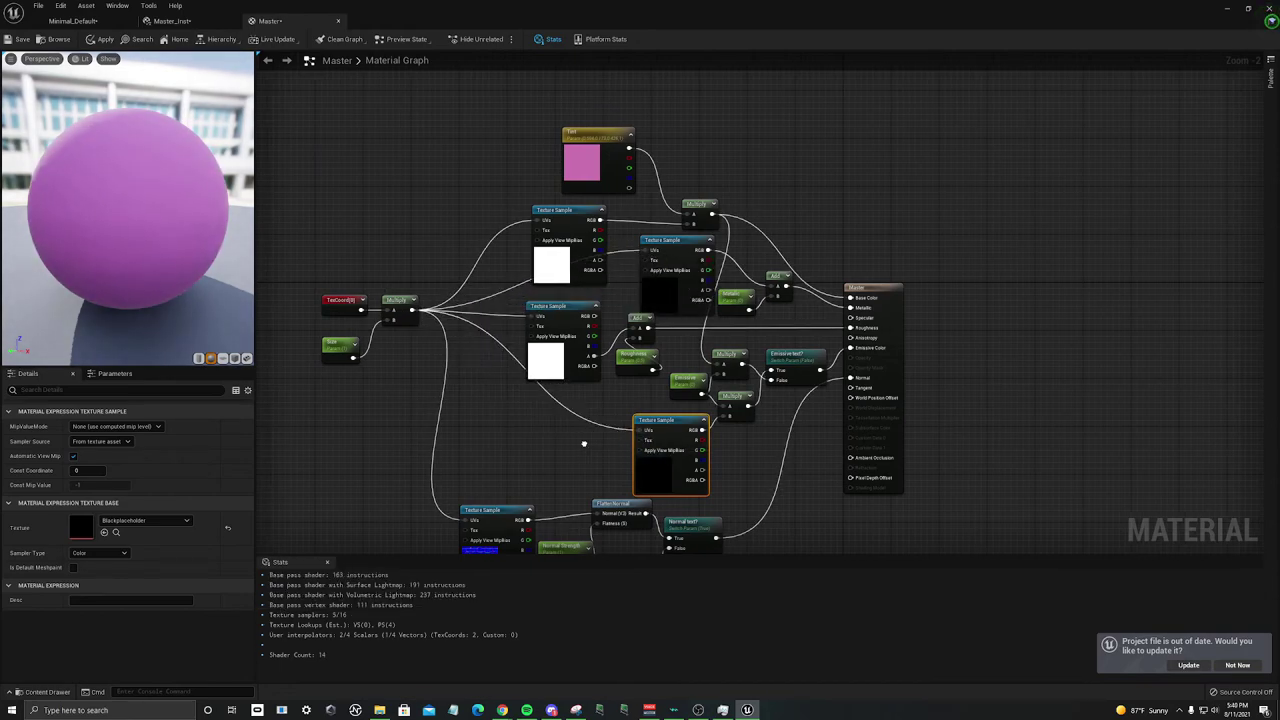
{"action": "right_click_drag", "start_coordinate": [590, 448], "coordinate": [408, 303]}
{"action": "left_click", "coordinate": [99, 42]}
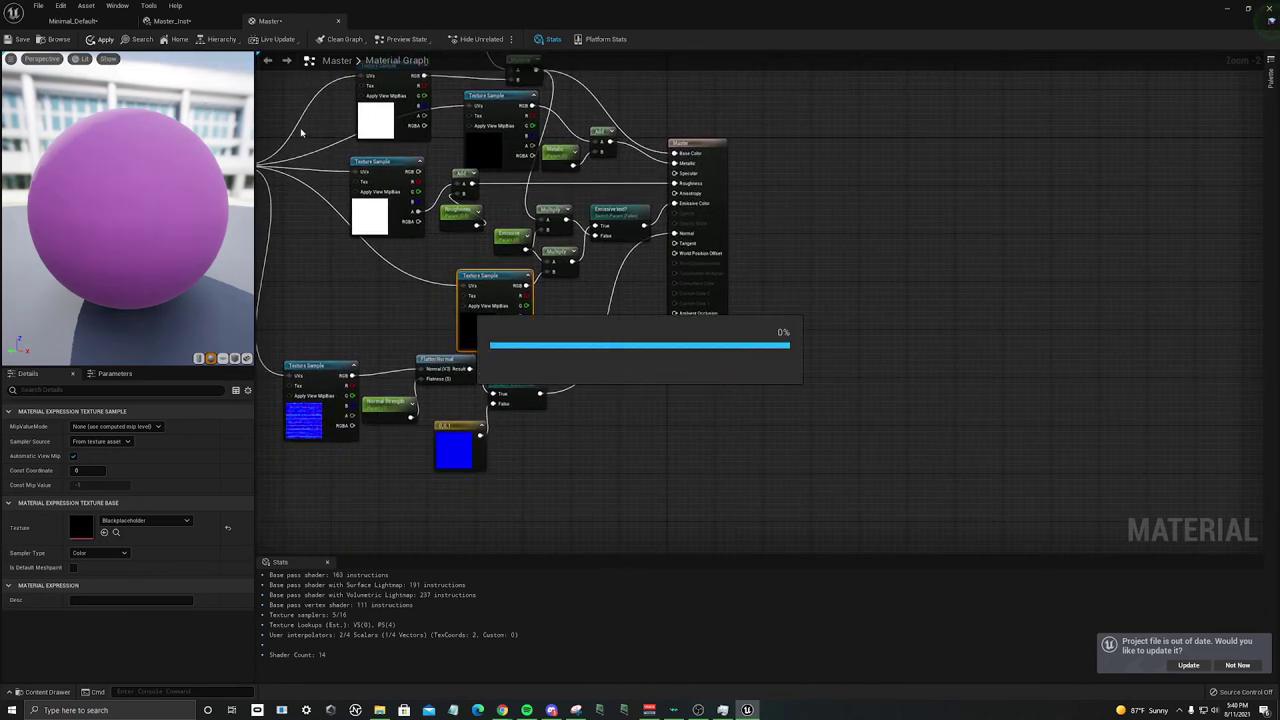
Step: Add a comment box at the Tint node, enter Color in its text, and enlarge it to enclose the tint nodes
{"action": "right_click_drag", "start_coordinate": [437, 158], "coordinate": [610, 246]}
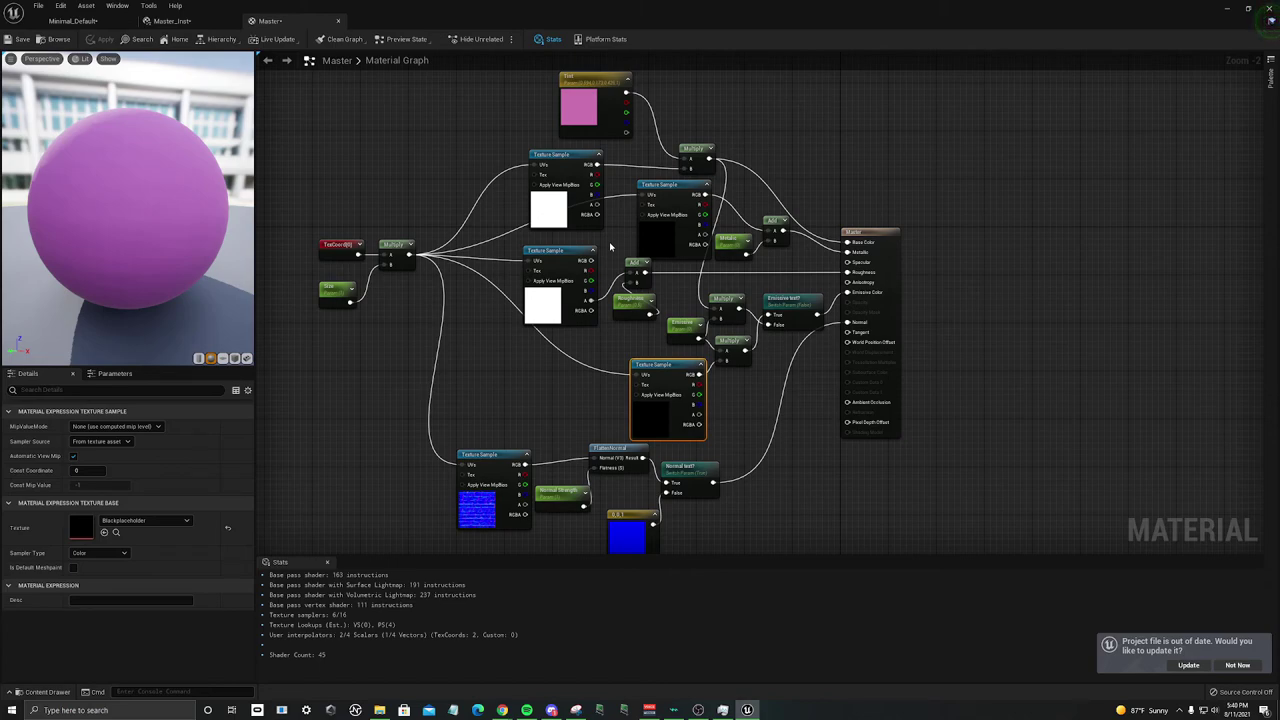
{"action": "left_click", "coordinate": [522, 130]}
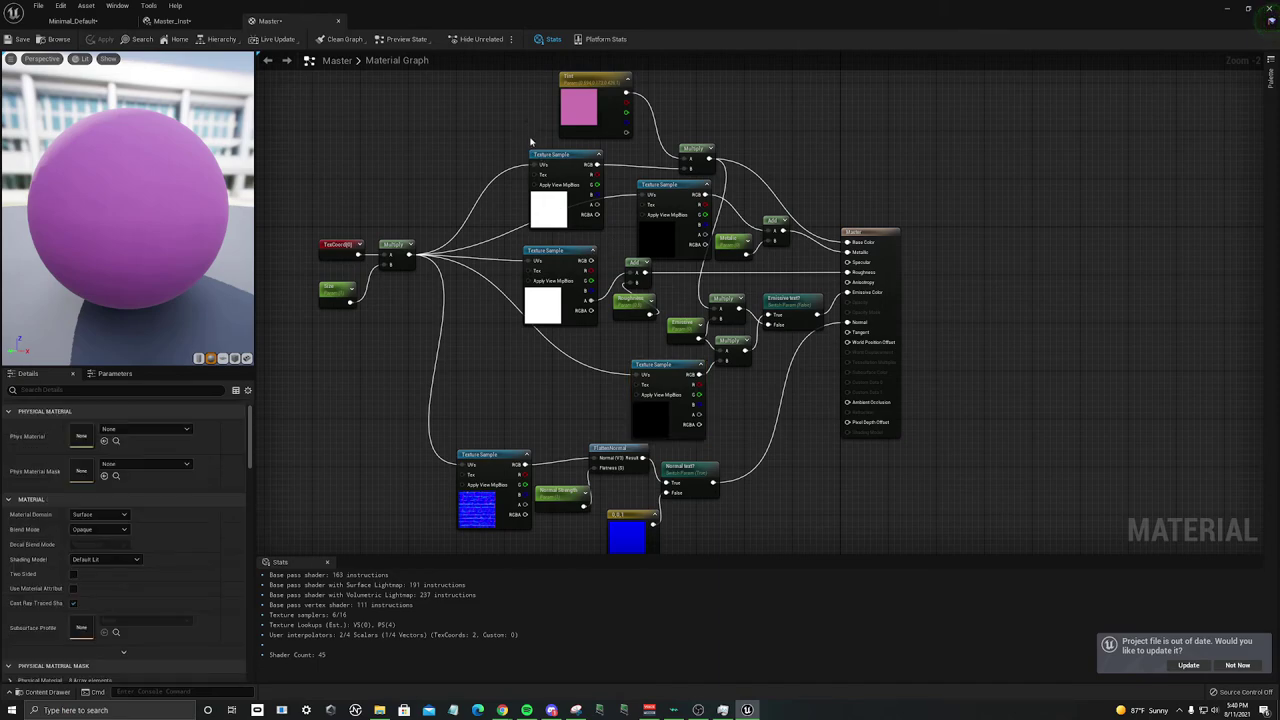
{"action": "right_click_drag", "start_coordinate": [518, 114], "coordinate": [510, 147]}
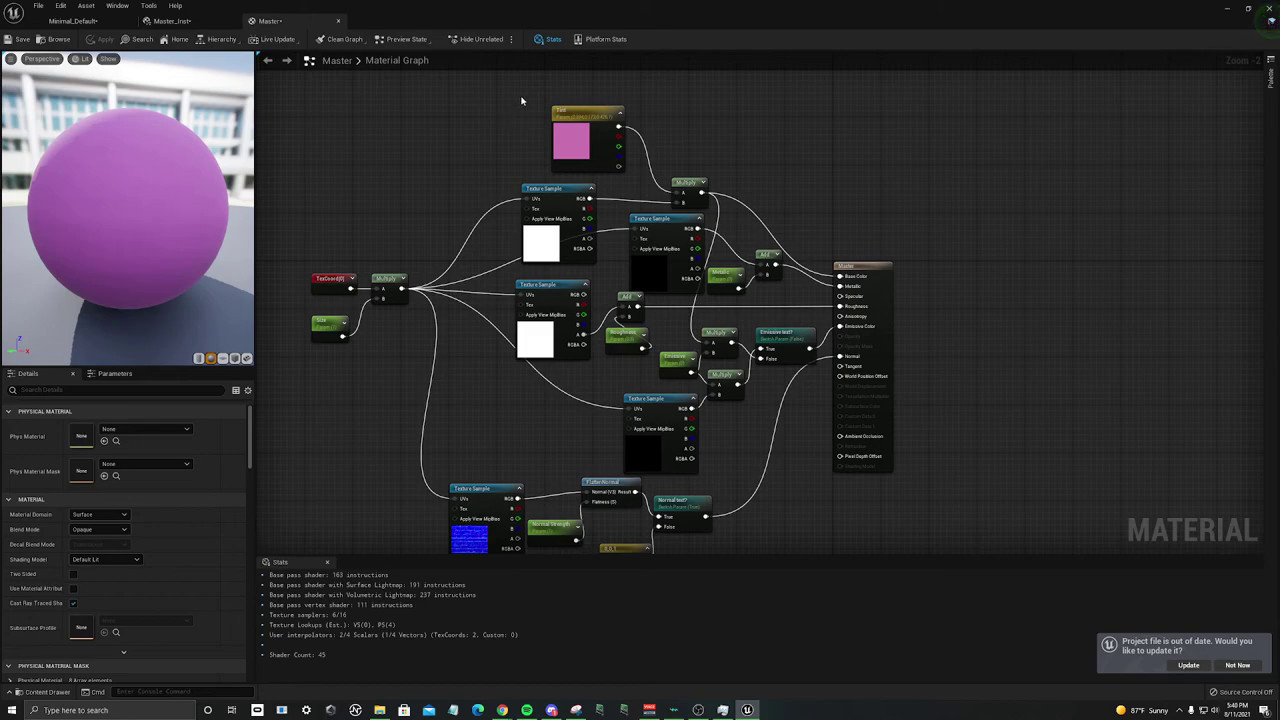
{"action": "key", "text": "c"}
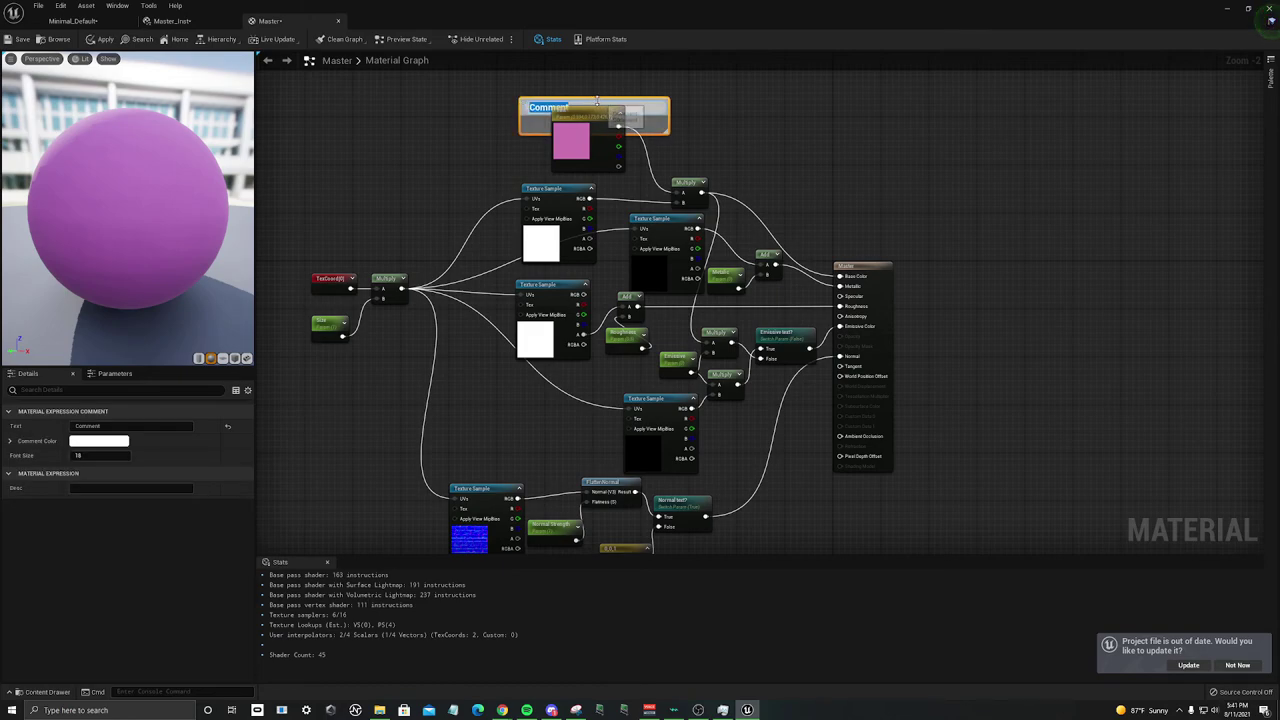
{"action": "left_click", "coordinate": [566, 97]}
{"action": "left_click_drag", "start_coordinate": [566, 97], "coordinate": [568, 100]}
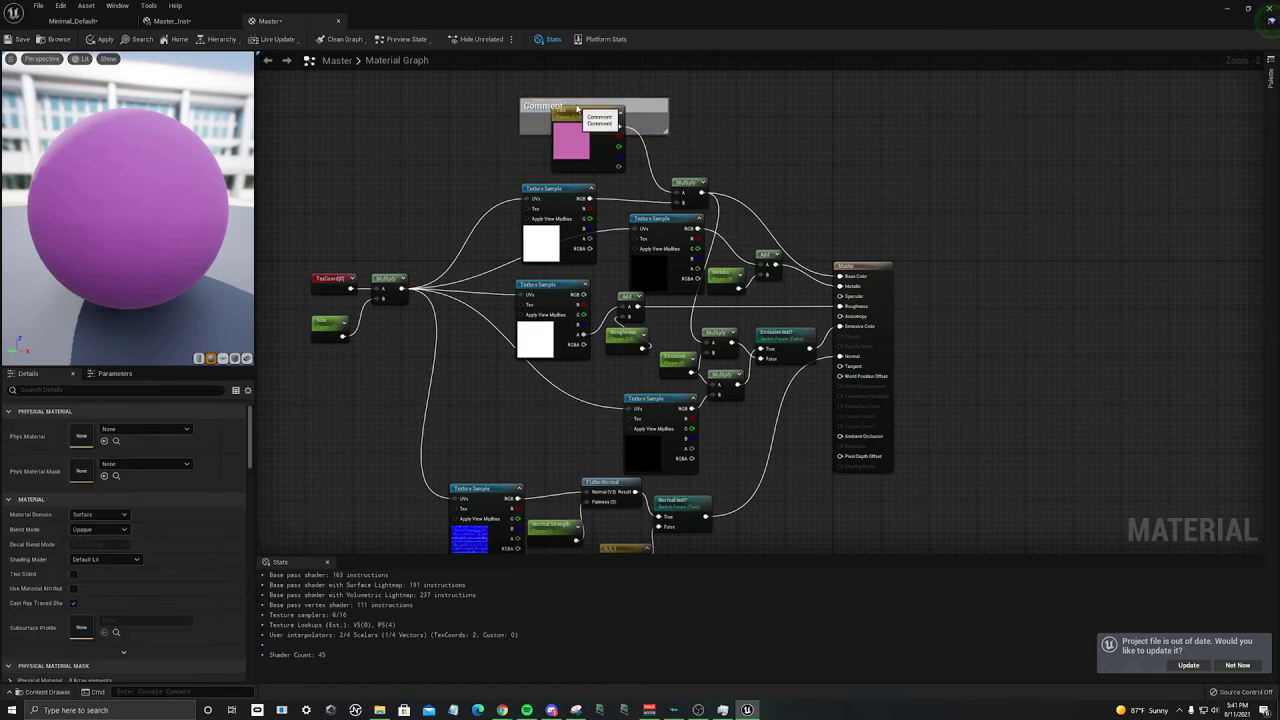
{"action": "left_click", "coordinate": [569, 104]}
{"action": "left_click", "coordinate": [108, 426]}
{"action": "type", "text": "Color"}
{"action": "key", "text": "Return"}
{"action": "left_click_drag", "start_coordinate": [672, 135], "coordinate": [810, 209]}
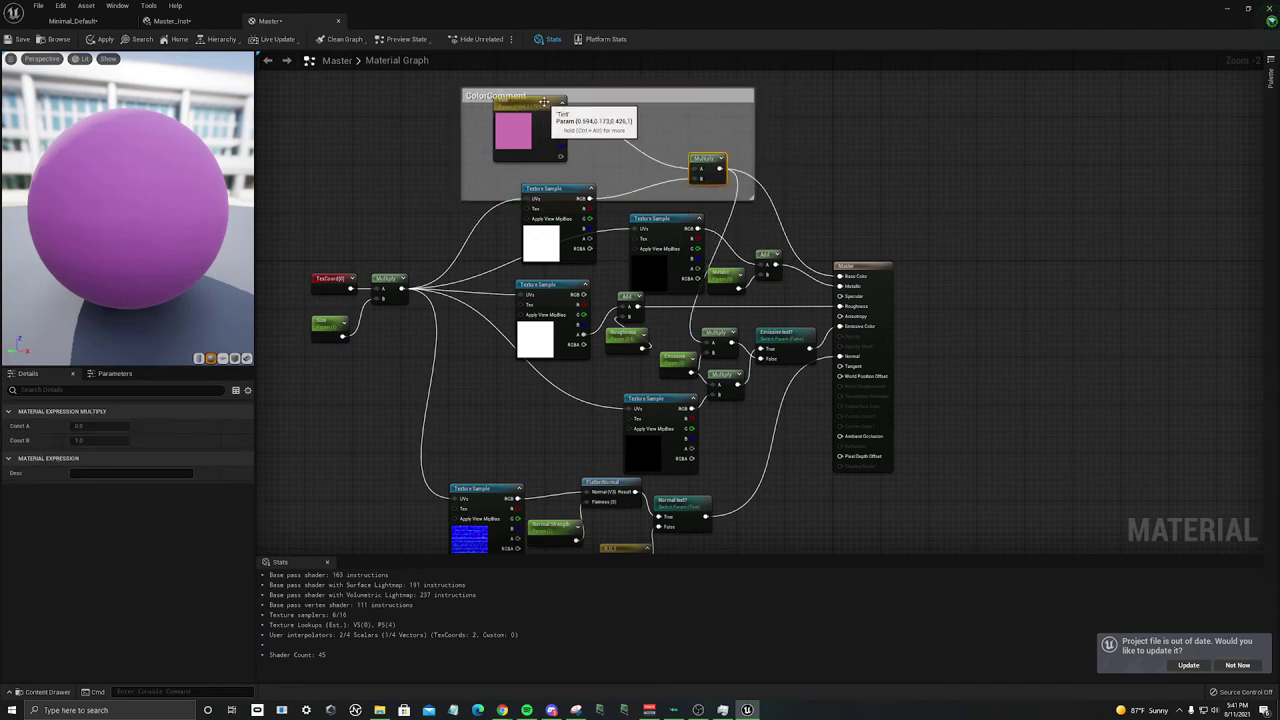
Step: Arrange the Tint, base colour Texture Sample and Multiply nodes inside the comment box and trim its label to Color
{"action": "left_click_drag", "start_coordinate": [549, 104], "coordinate": [644, 110]}
{"action": "left_click_drag", "start_coordinate": [555, 188], "coordinate": [515, 117]}
{"action": "scroll", "coordinate": [692, 268], "scroll_direction": "down", "scroll_amount": 3}
{"action": "left_click_drag", "start_coordinate": [684, 178], "coordinate": [669, 154]}
{"action": "left_click_drag", "start_coordinate": [118, 426], "coordinate": [90, 426]}
{"action": "key", "text": "BackSpace"}
Step: Add a comment labelled Metal and size it around the metallic Texture Sample, parameter and Add node
{"action": "left_click", "coordinate": [580, 244]}
{"action": "type", "text": "cMetal"}
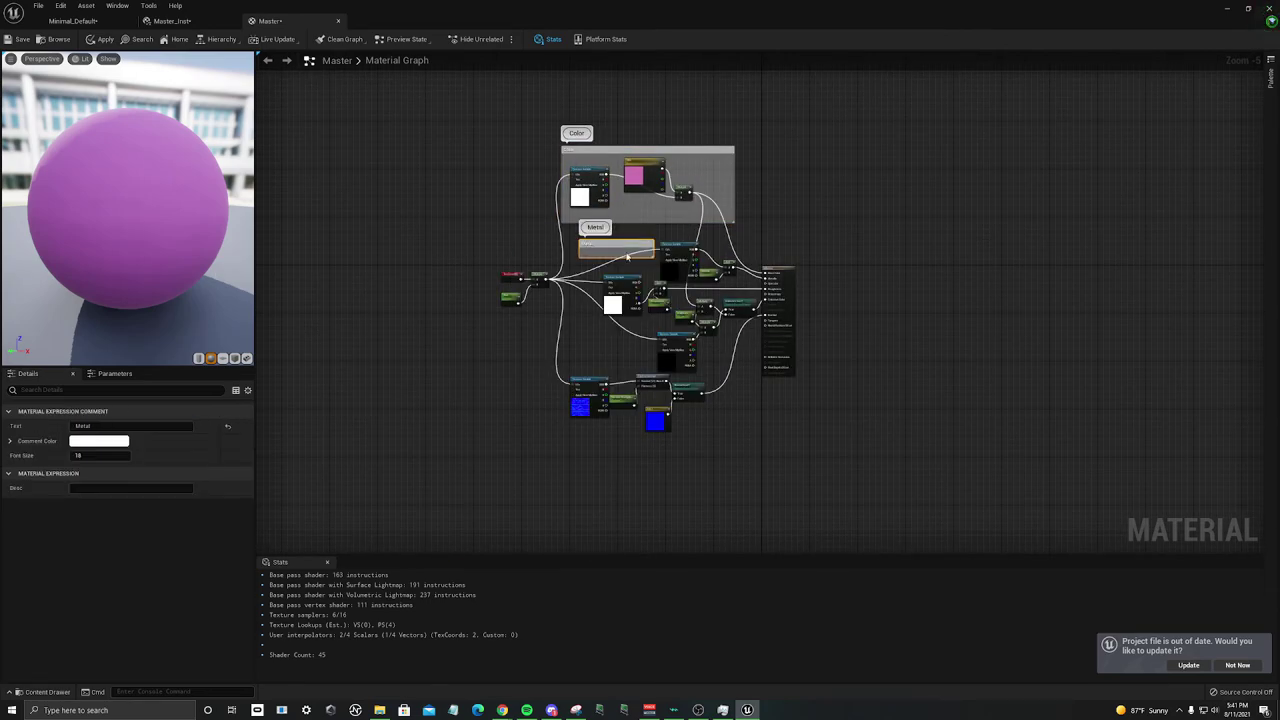
{"action": "left_click_drag", "start_coordinate": [653, 259], "coordinate": [744, 285]}
{"action": "left_click_drag", "start_coordinate": [578, 262], "coordinate": [630, 233]}
Step: Add a comment labelled Roughness around the roughness nodes and space it clear of the Color and Metal groups
{"action": "left_click", "coordinate": [578, 290]}
{"action": "type", "text": "cRoughness"}
{"action": "scroll", "coordinate": [650, 308], "scroll_direction": "up", "scroll_amount": 5}
{"action": "left_click_drag", "start_coordinate": [670, 298], "coordinate": [794, 364]}
{"action": "left_click_drag", "start_coordinate": [560, 228], "coordinate": [543, 242]}
{"action": "left_click_drag", "start_coordinate": [720, 262], "coordinate": [633, 315]}
{"action": "scroll", "coordinate": [733, 293], "scroll_direction": "down", "scroll_amount": 6}
{"action": "left_click_drag", "start_coordinate": [708, 193], "coordinate": [701, 169]}
{"action": "left_click_drag", "start_coordinate": [714, 281], "coordinate": [713, 277]}
Step: Move the normal map nodes lower and enclose them in a comment labelled Normal
{"action": "scroll", "coordinate": [716, 340], "scroll_direction": "up", "scroll_amount": 6}
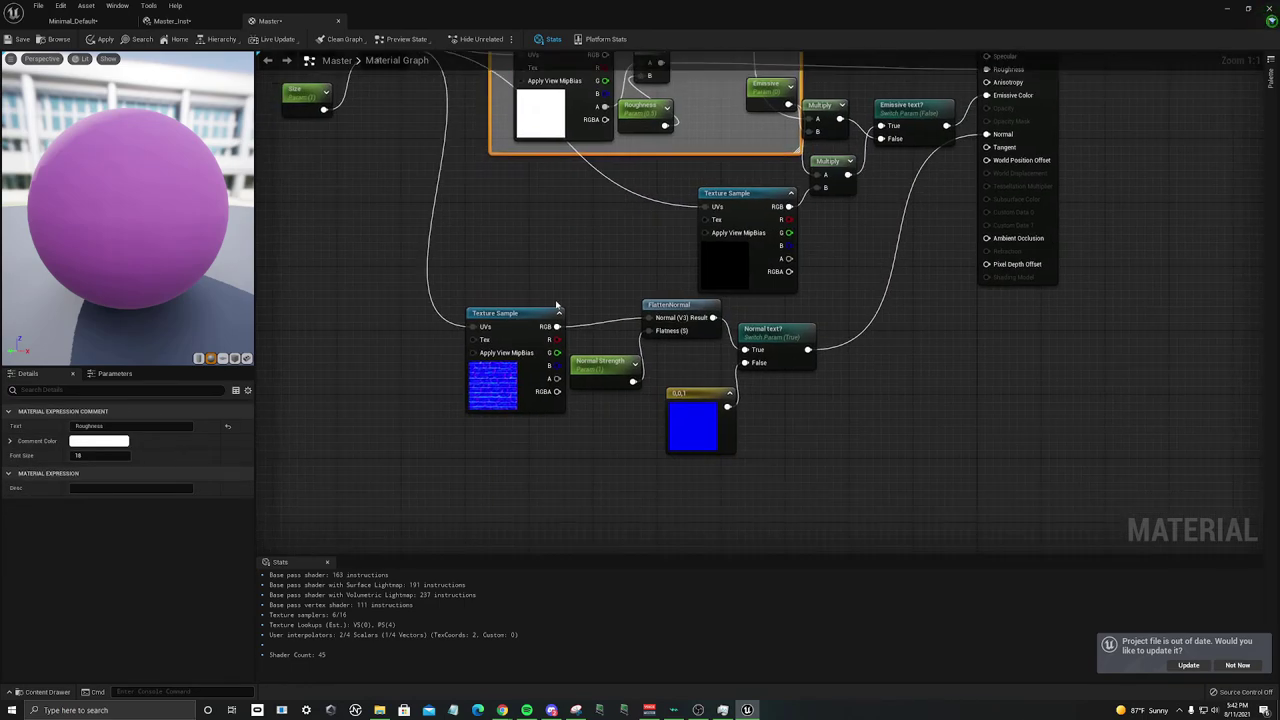
{"action": "left_click_drag", "start_coordinate": [477, 308], "coordinate": [840, 440]}
{"action": "left_click_drag", "start_coordinate": [777, 334], "coordinate": [809, 430]}
{"action": "type", "text": "cNormal"}
{"action": "left_click_drag", "start_coordinate": [657, 415], "coordinate": [943, 563]}
Step: Add a comment labelled Emissive, enlarge it, and arrange the emissive Texture Sample, parameter, Multiply nodes and switch inside it
{"action": "type", "text": "cEmissive"}
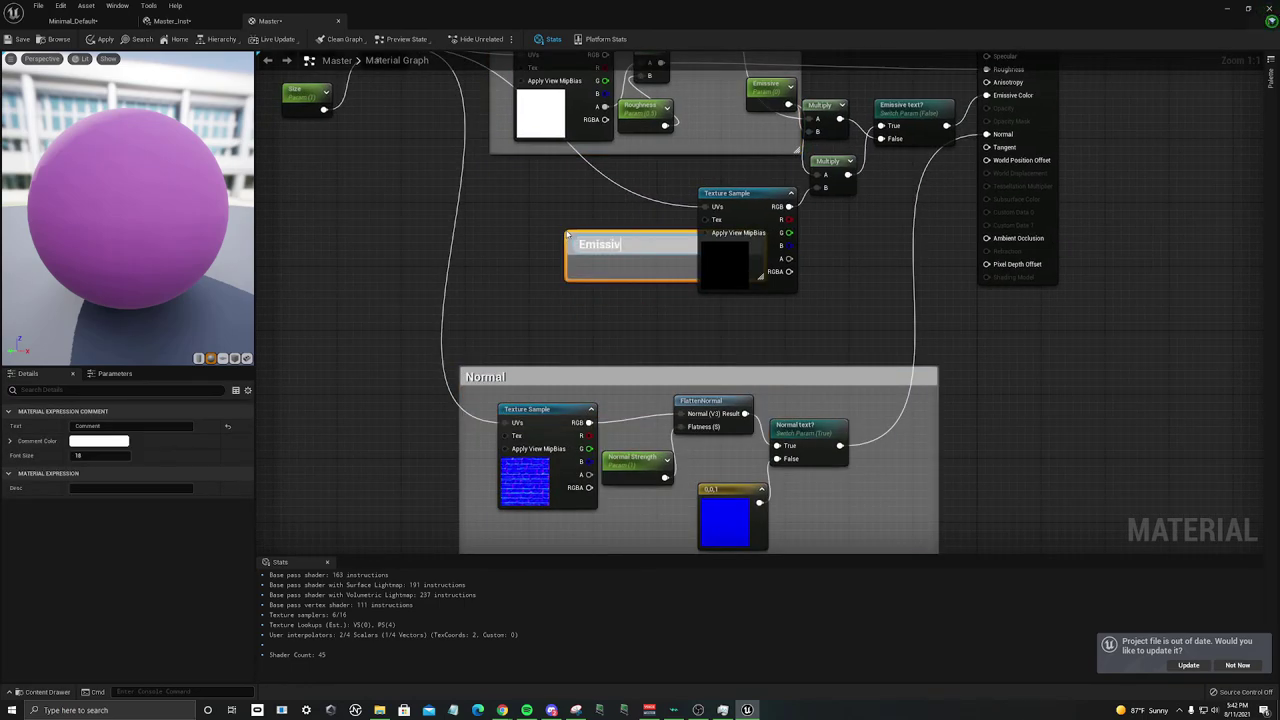
{"action": "left_click_drag", "start_coordinate": [700, 238], "coordinate": [898, 352]}
{"action": "left_click_drag", "start_coordinate": [745, 194], "coordinate": [562, 249]}
{"action": "left_click_drag", "start_coordinate": [962, 82], "coordinate": [770, 180]}
{"action": "left_click_drag", "start_coordinate": [892, 128], "coordinate": [817, 252]}
{"action": "scroll", "coordinate": [838, 182], "scroll_direction": "down", "scroll_amount": 1}
{"action": "left_click_drag", "start_coordinate": [732, 220], "coordinate": [679, 220]}
{"action": "scroll", "coordinate": [774, 340], "scroll_direction": "down", "scroll_amount": 4}
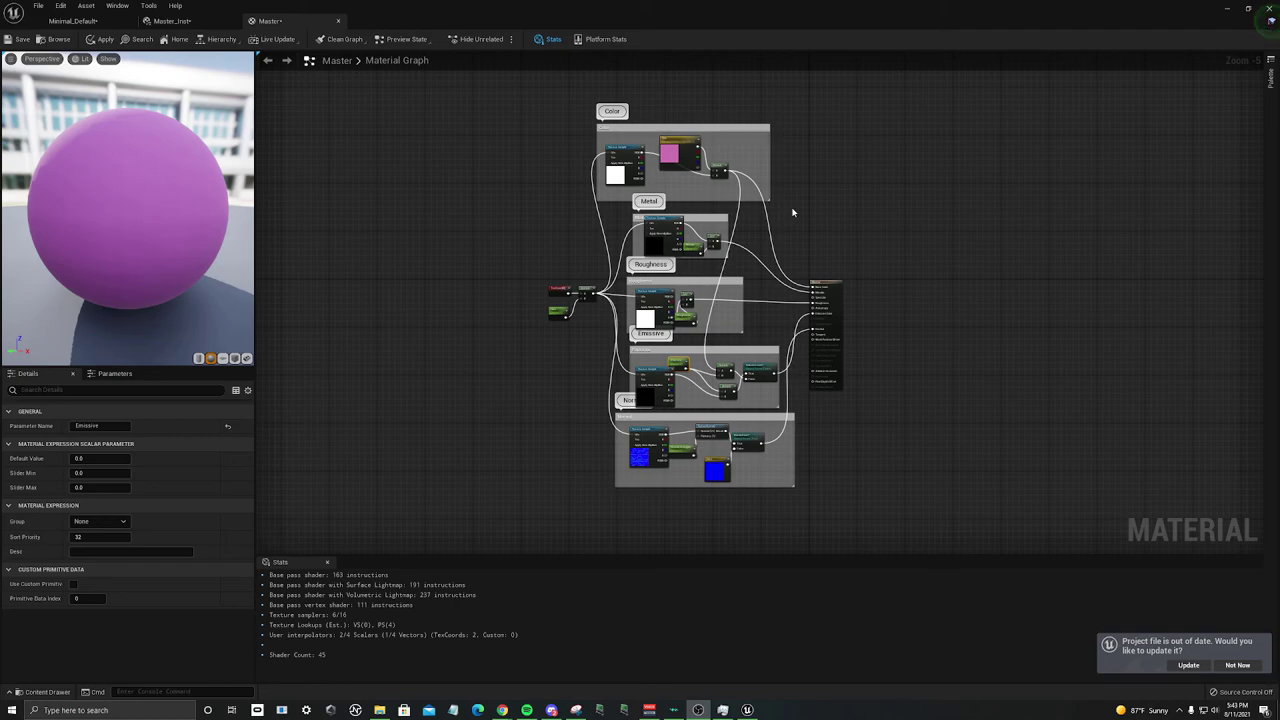
Step: Create another material instance from the Master material in Mine's Materials folder, keeping the default name
{"action": "left_click", "coordinate": [182, 21]}
{"action": "scroll", "coordinate": [873, 280], "scroll_direction": "down", "scroll_amount": 5}
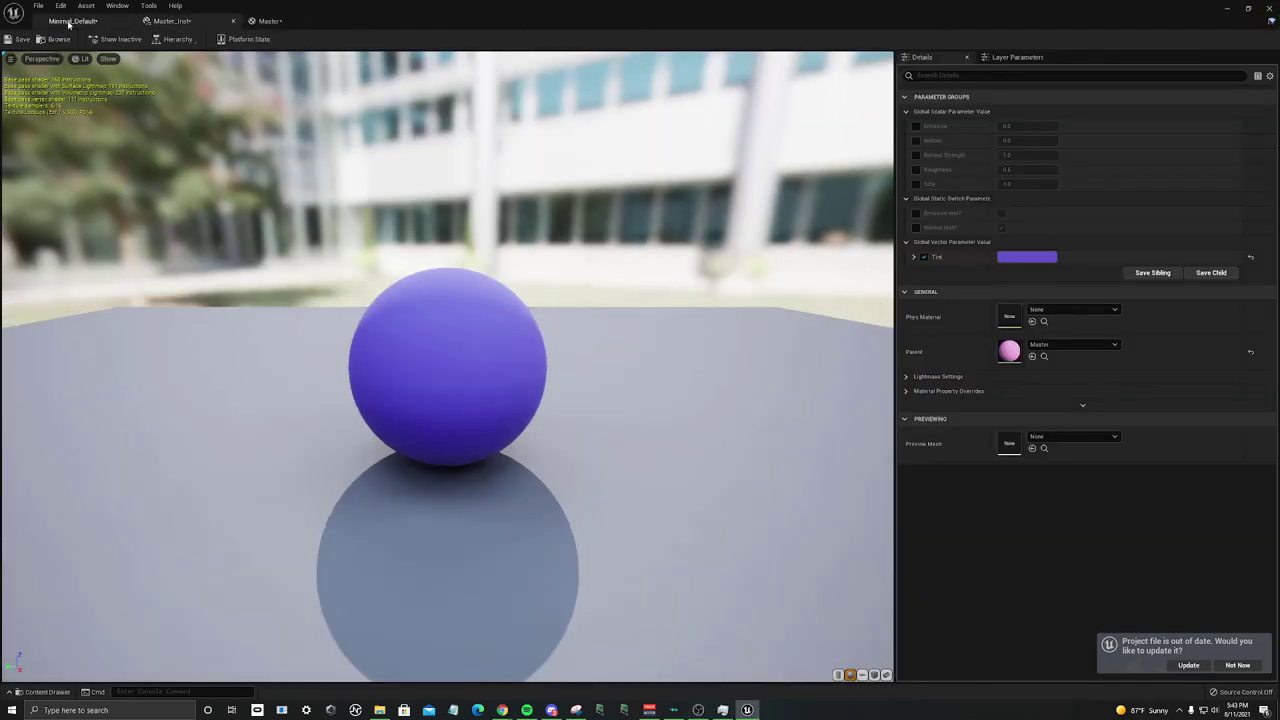
{"action": "left_click", "coordinate": [71, 21]}
{"action": "left_click", "coordinate": [47, 691]}
{"action": "left_click", "coordinate": [48, 484]}
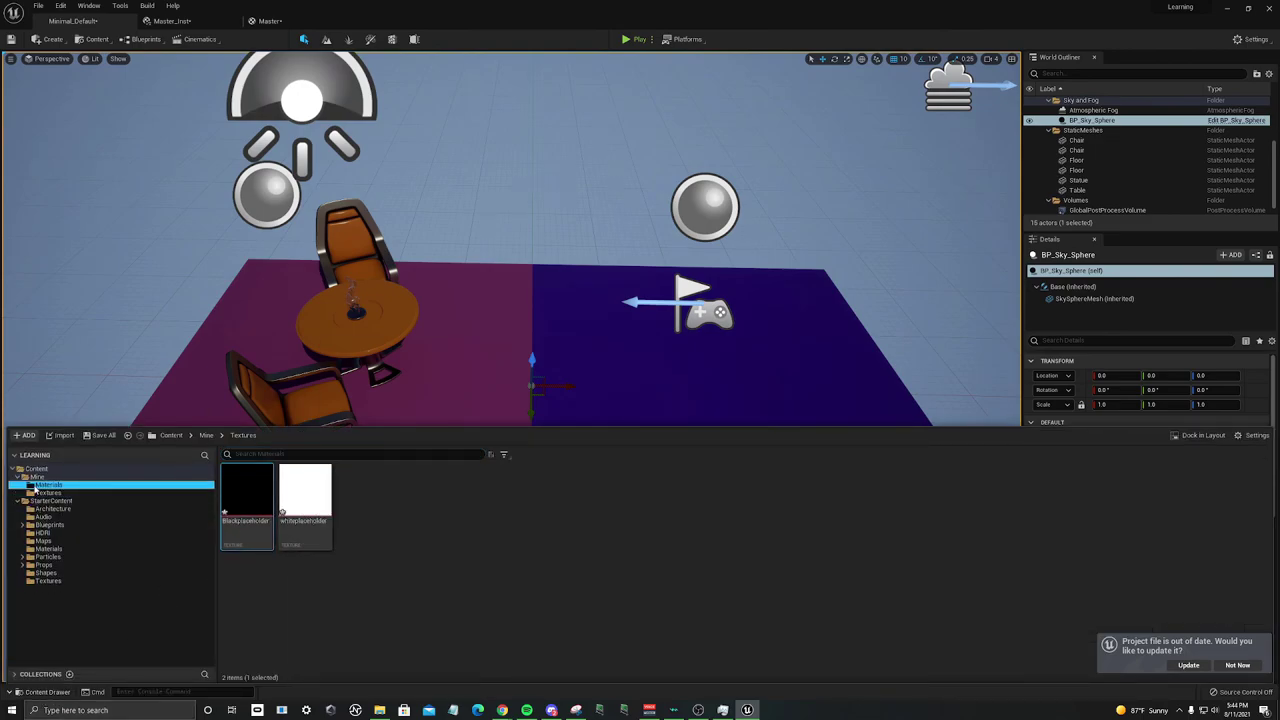
{"action": "right_click", "coordinate": [276, 492]}
{"action": "left_click", "coordinate": [314, 263]}
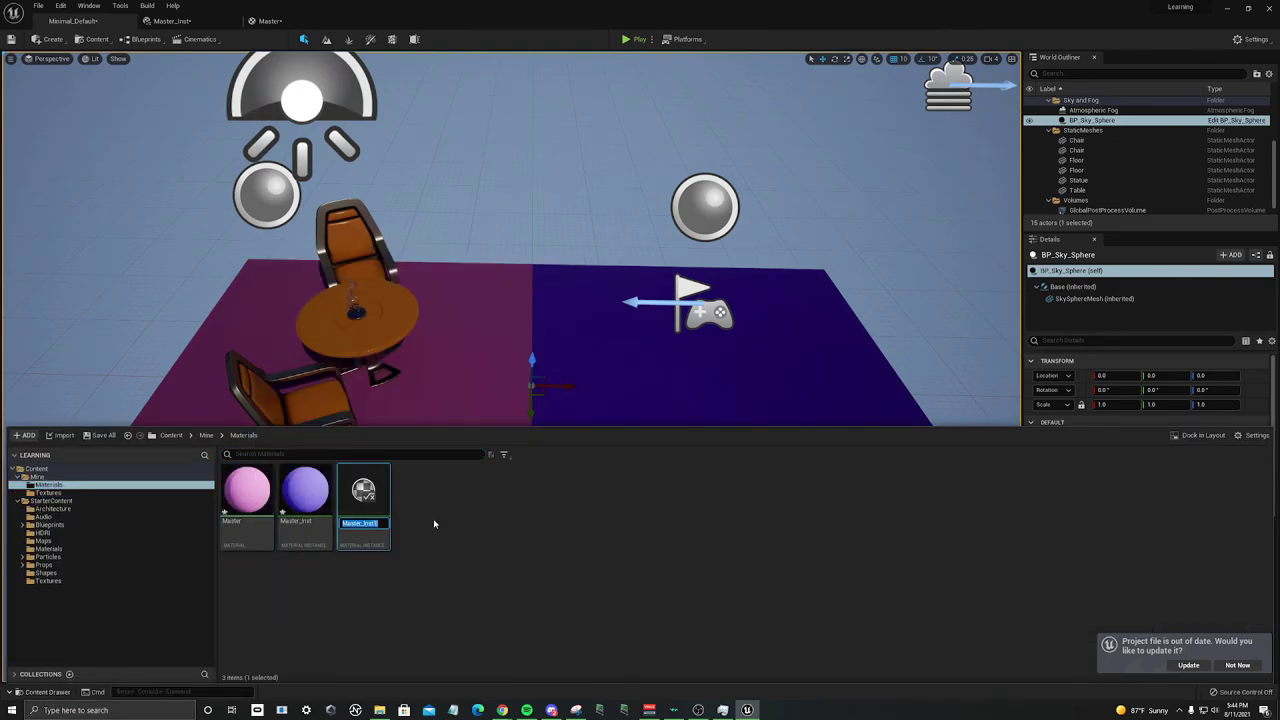
{"action": "key", "text": "Return"}
Step: Open the new material instance, override Emissive with 0.44, and set its Tint to bright green
{"action": "double_click", "coordinate": [363, 492]}
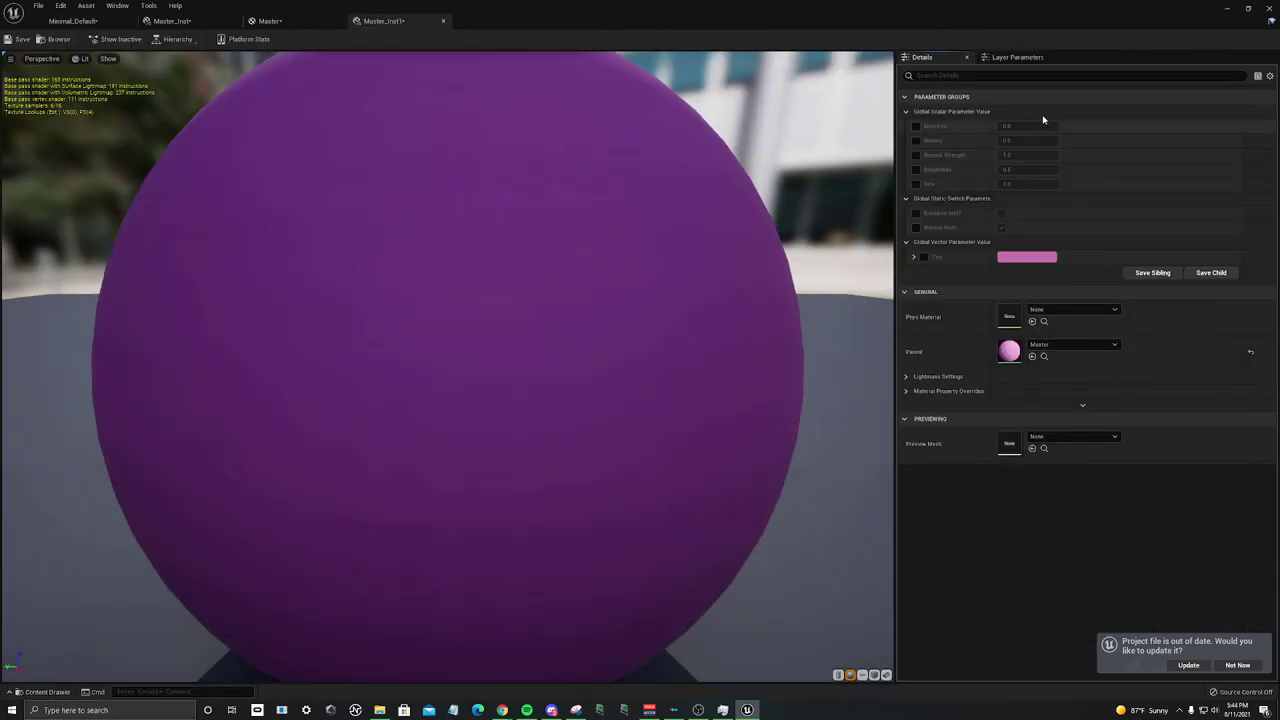
{"action": "left_click", "coordinate": [916, 127]}
{"action": "left_click", "coordinate": [1011, 261]}
{"action": "left_click", "coordinate": [1057, 316]}
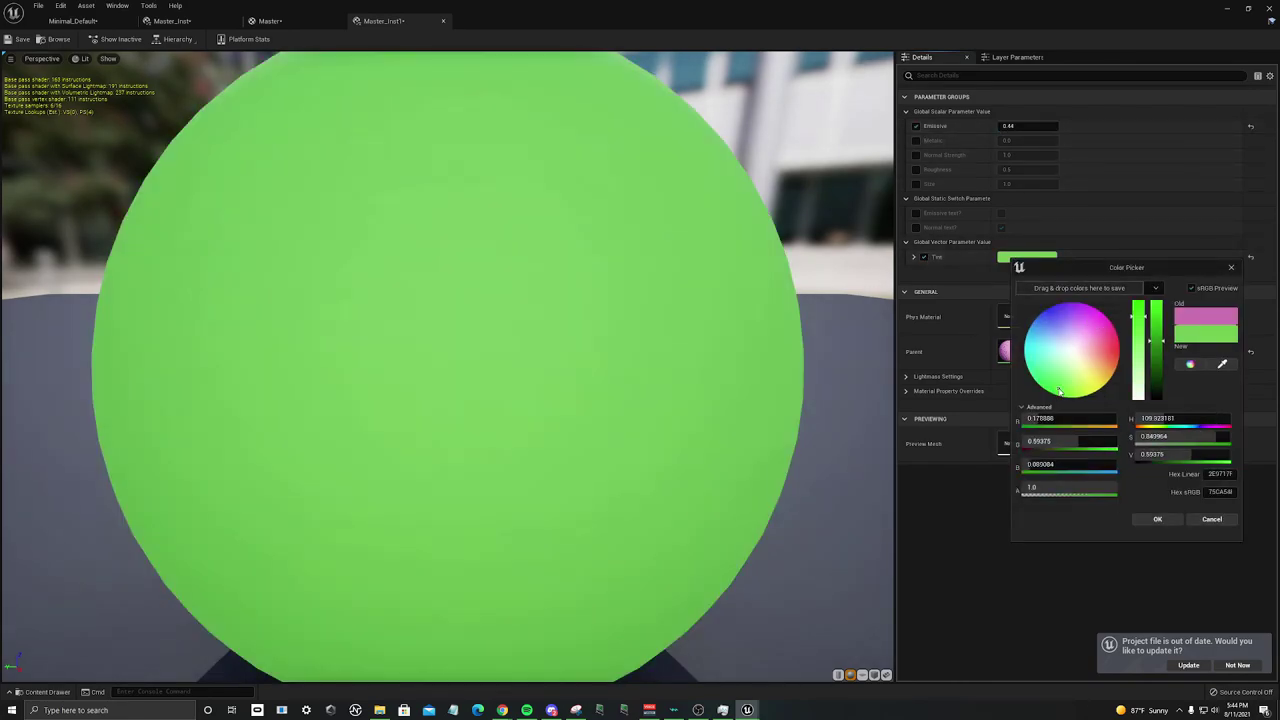
{"action": "left_click", "coordinate": [1158, 520]}
Step: Apply the green material instance to the table in the Minimal_Default level
{"action": "left_click", "coordinate": [80, 21]}
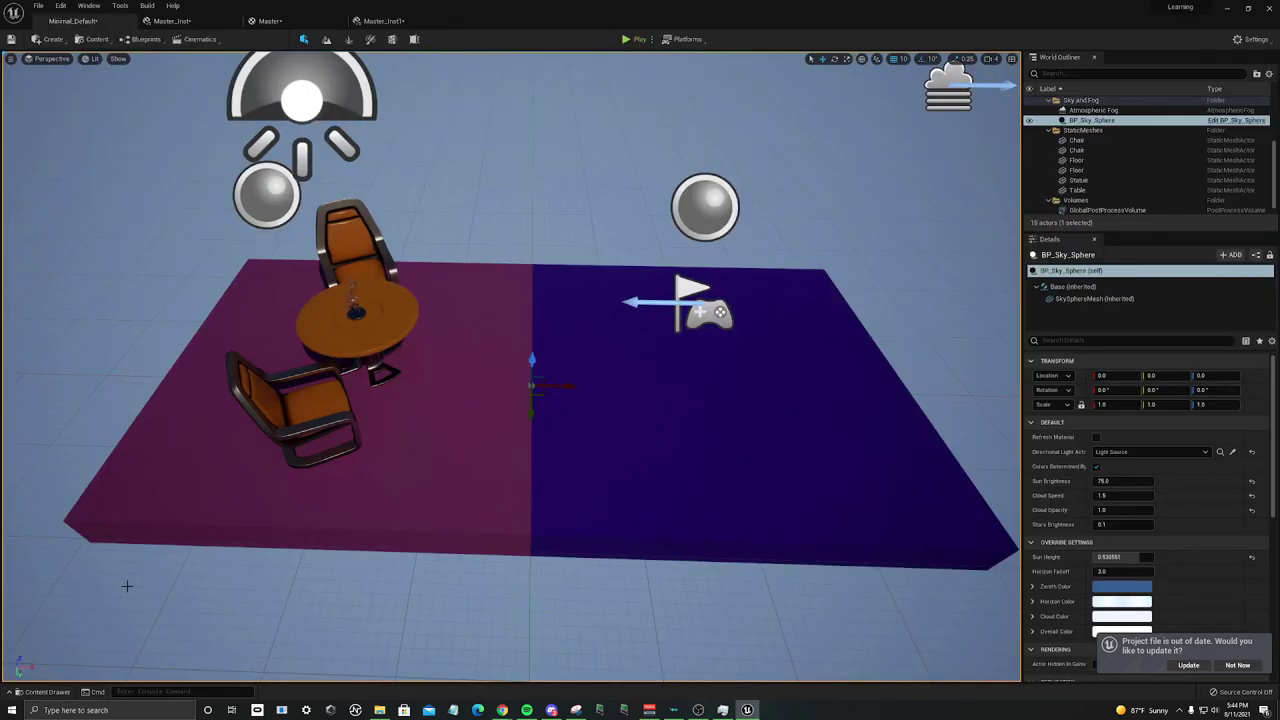
{"action": "key", "text": "ctrl+space"}
{"action": "left_click_drag", "start_coordinate": [366, 492], "coordinate": [406, 307]}
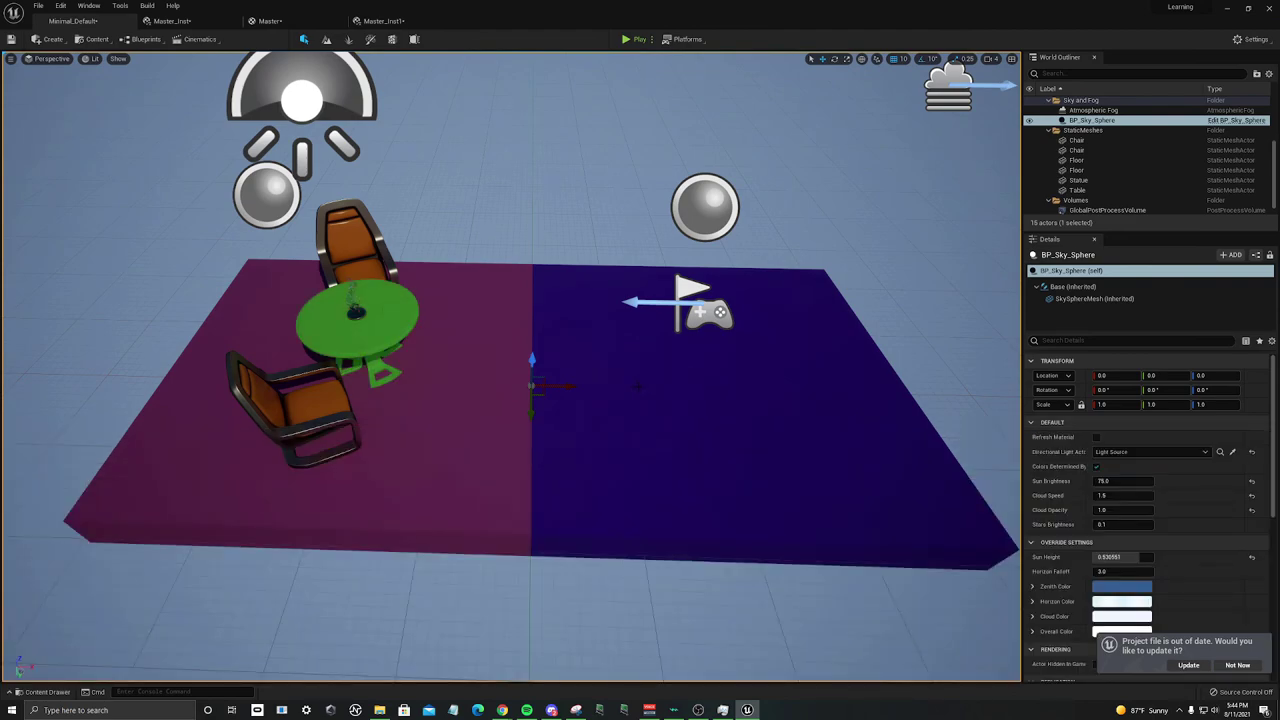